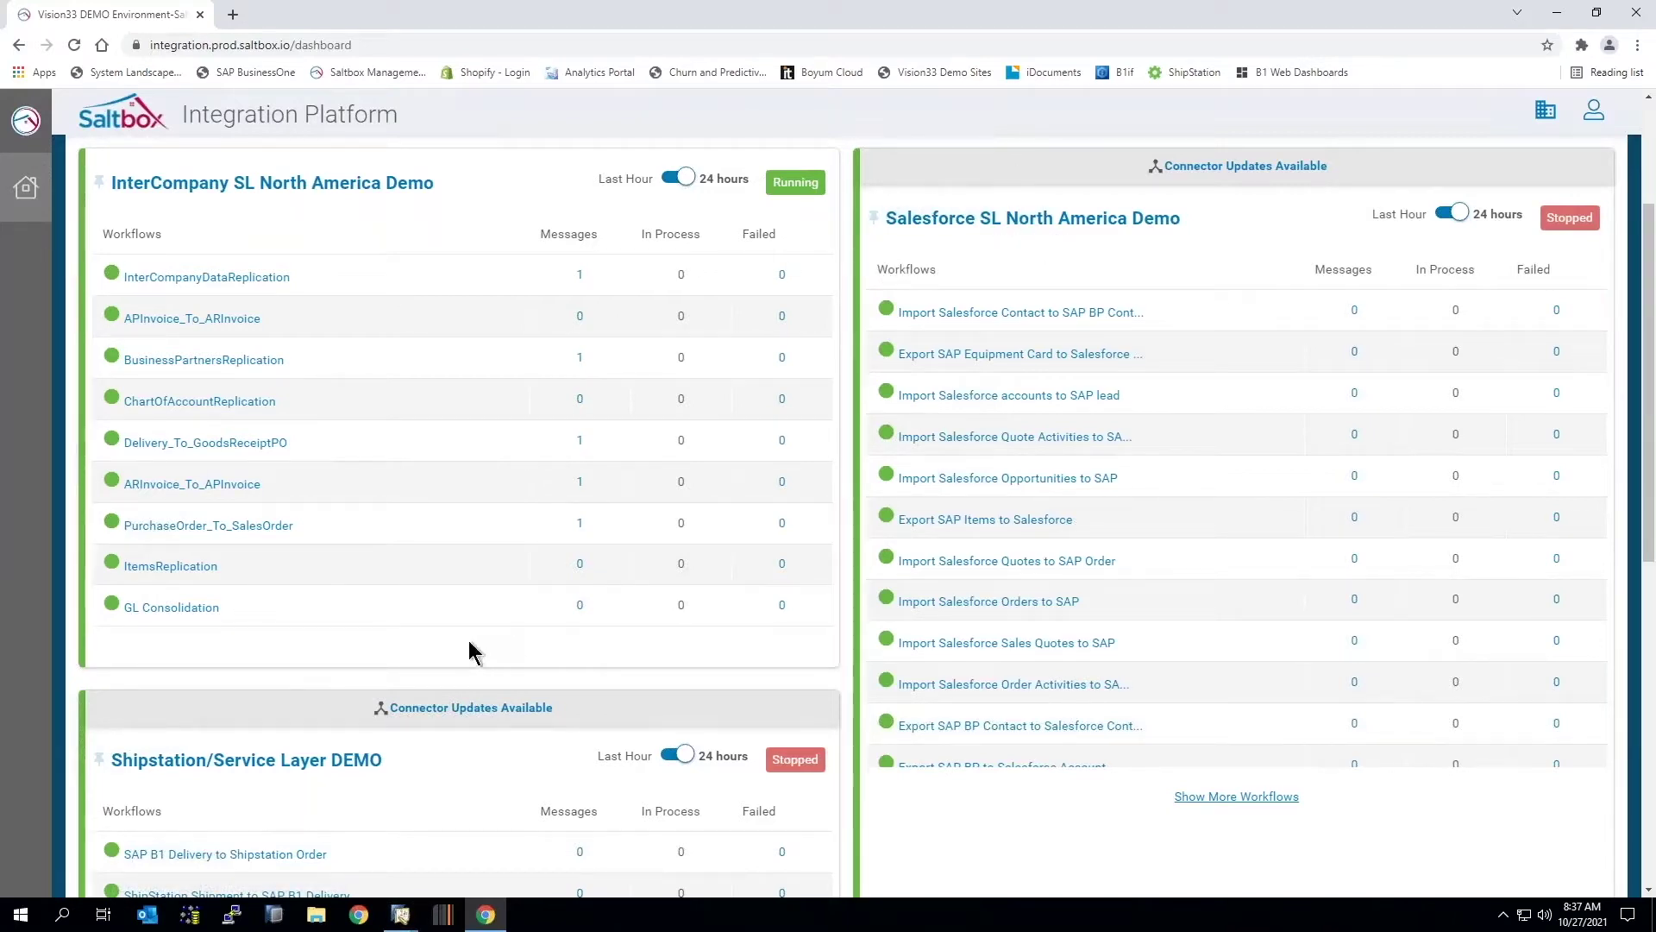
scroll(474, 660, "down", 1)
scroll(414, 613, "down", 1)
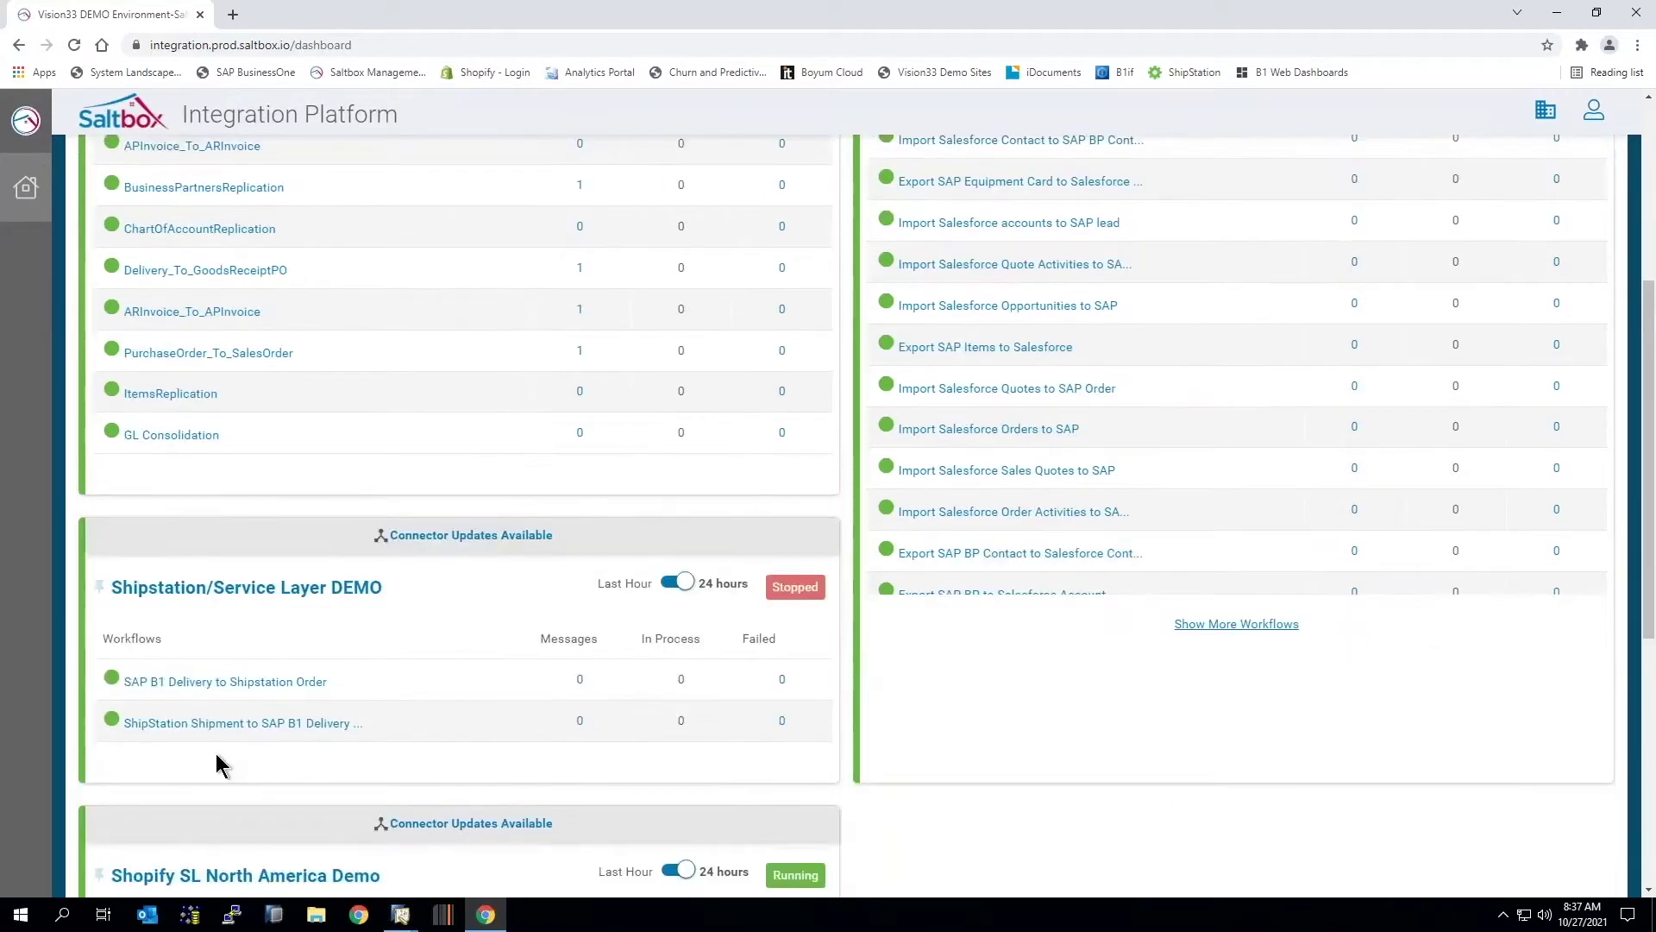
scroll(220, 760, "down", 1)
scroll(739, 636, "up", 2)
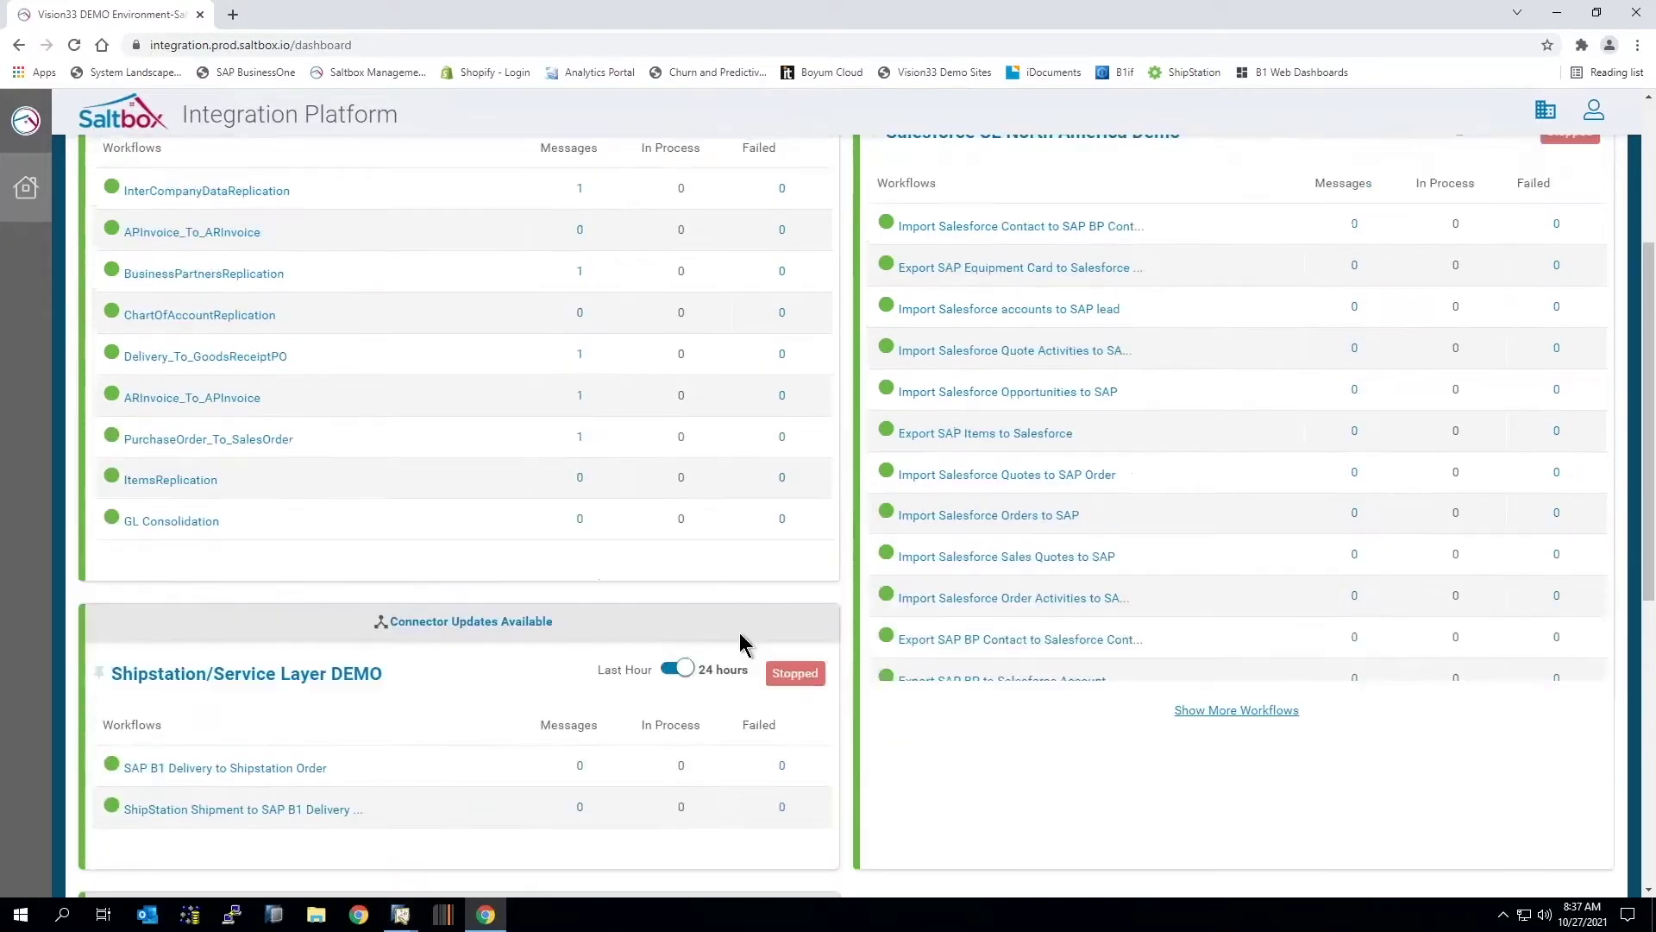
scroll(742, 634, "up", 1)
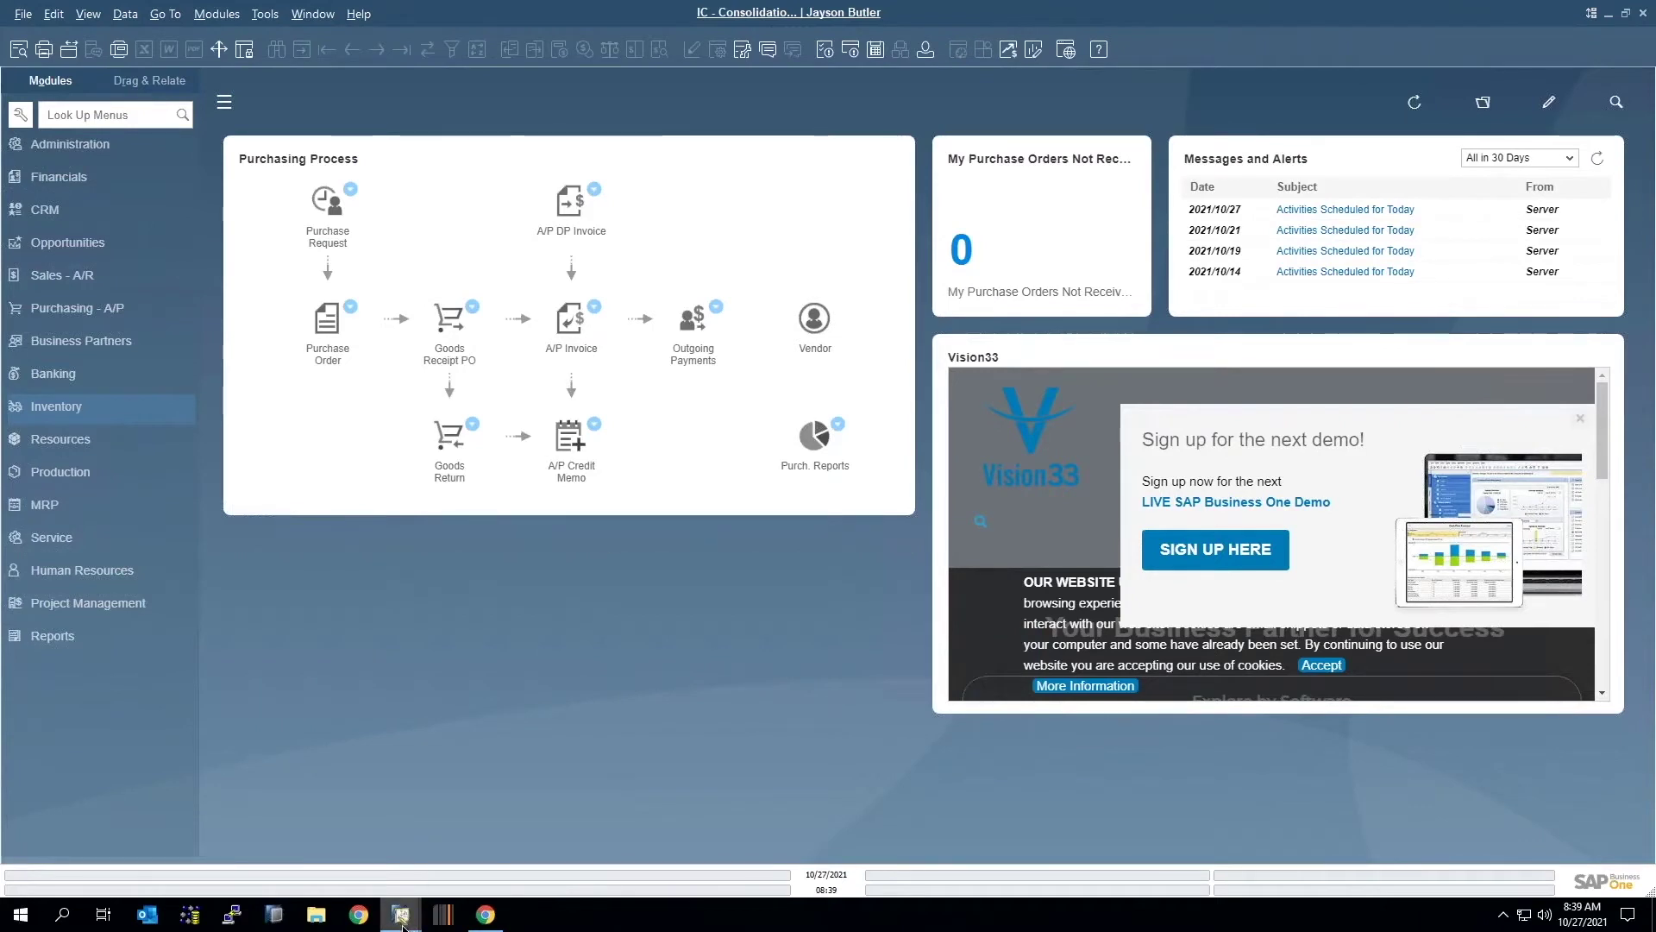
View the Demo 1 company in SAP Business One and return to the Consolidation company.
mouse_move(409, 921)
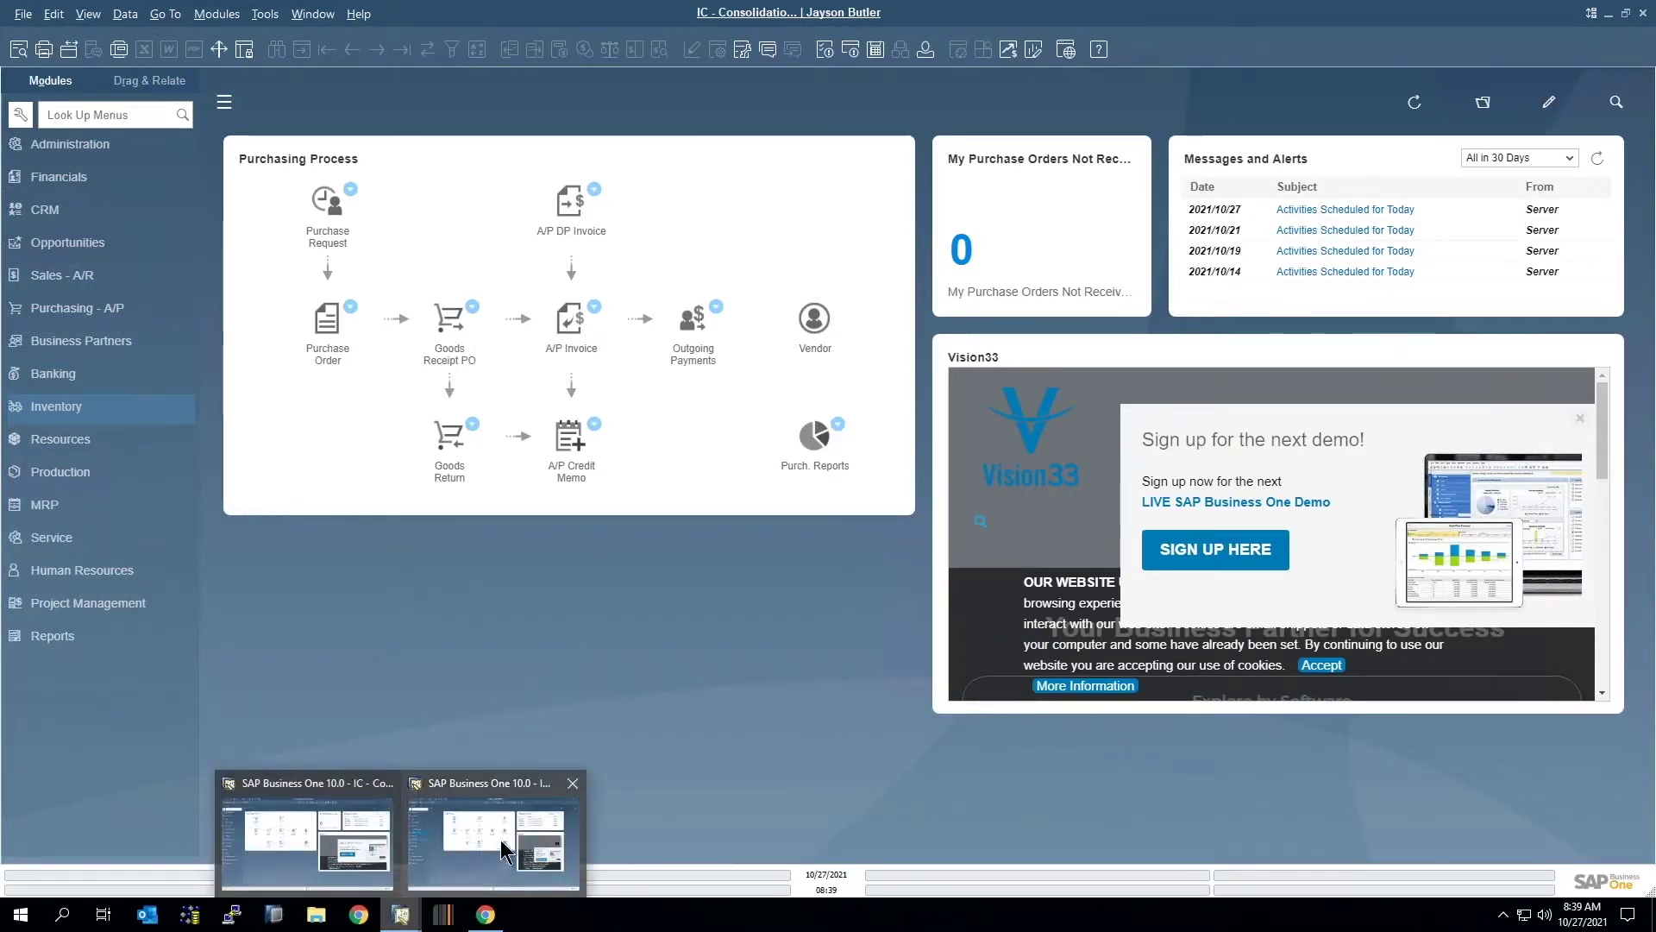
mouse_move(508, 849)
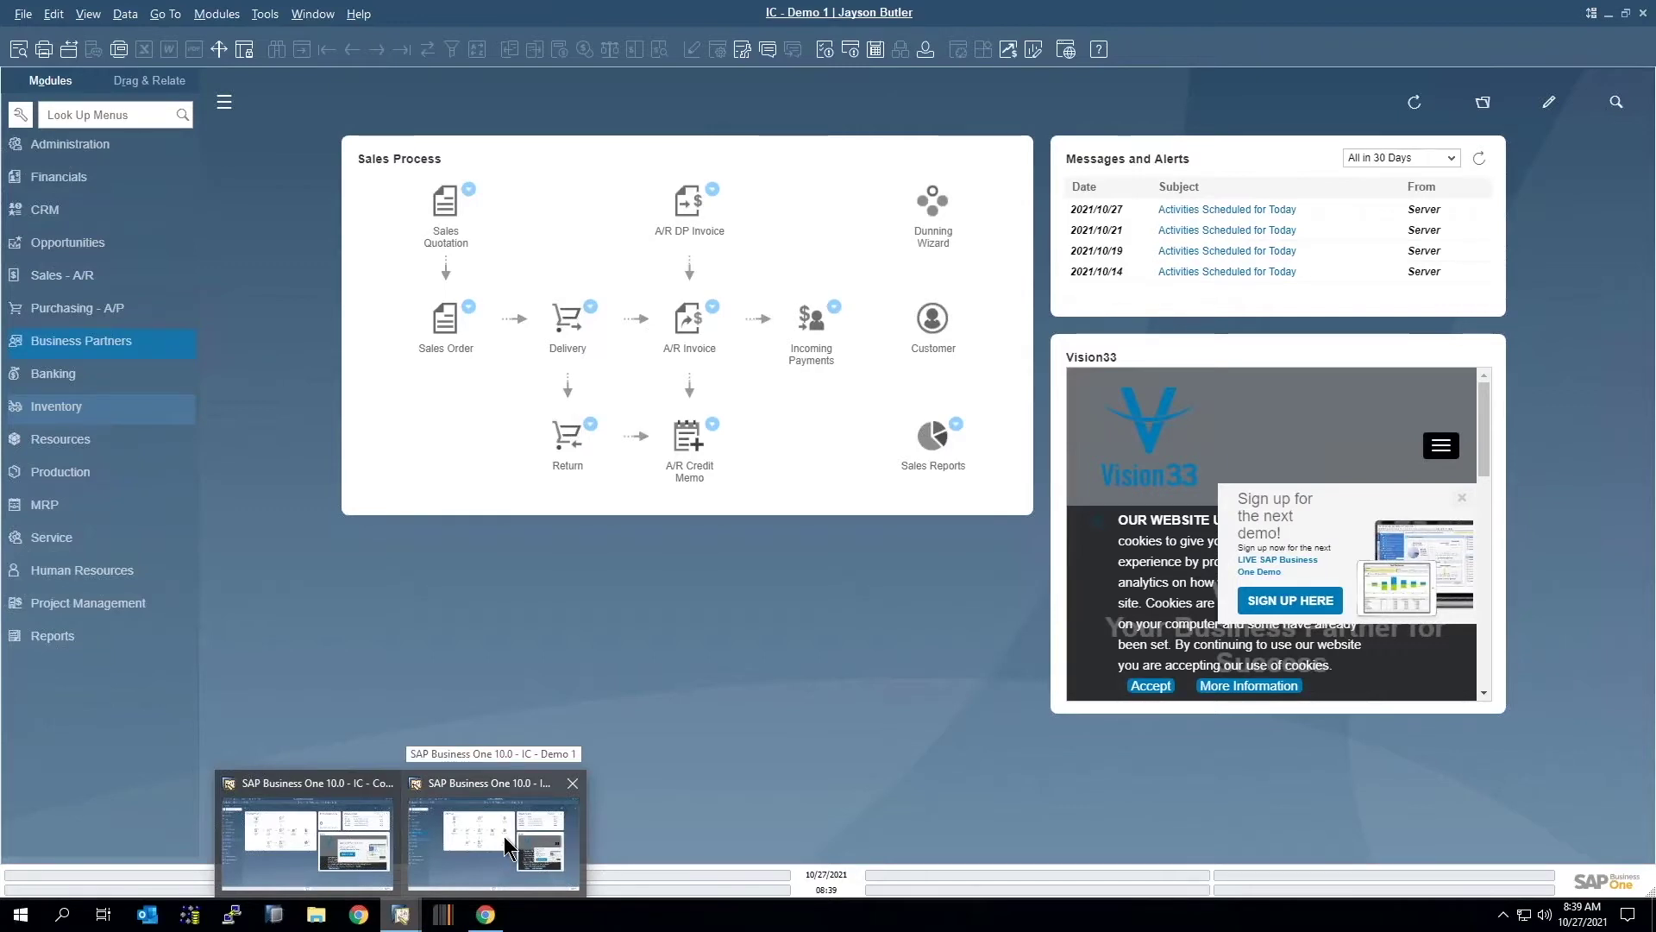
left_click(508, 849)
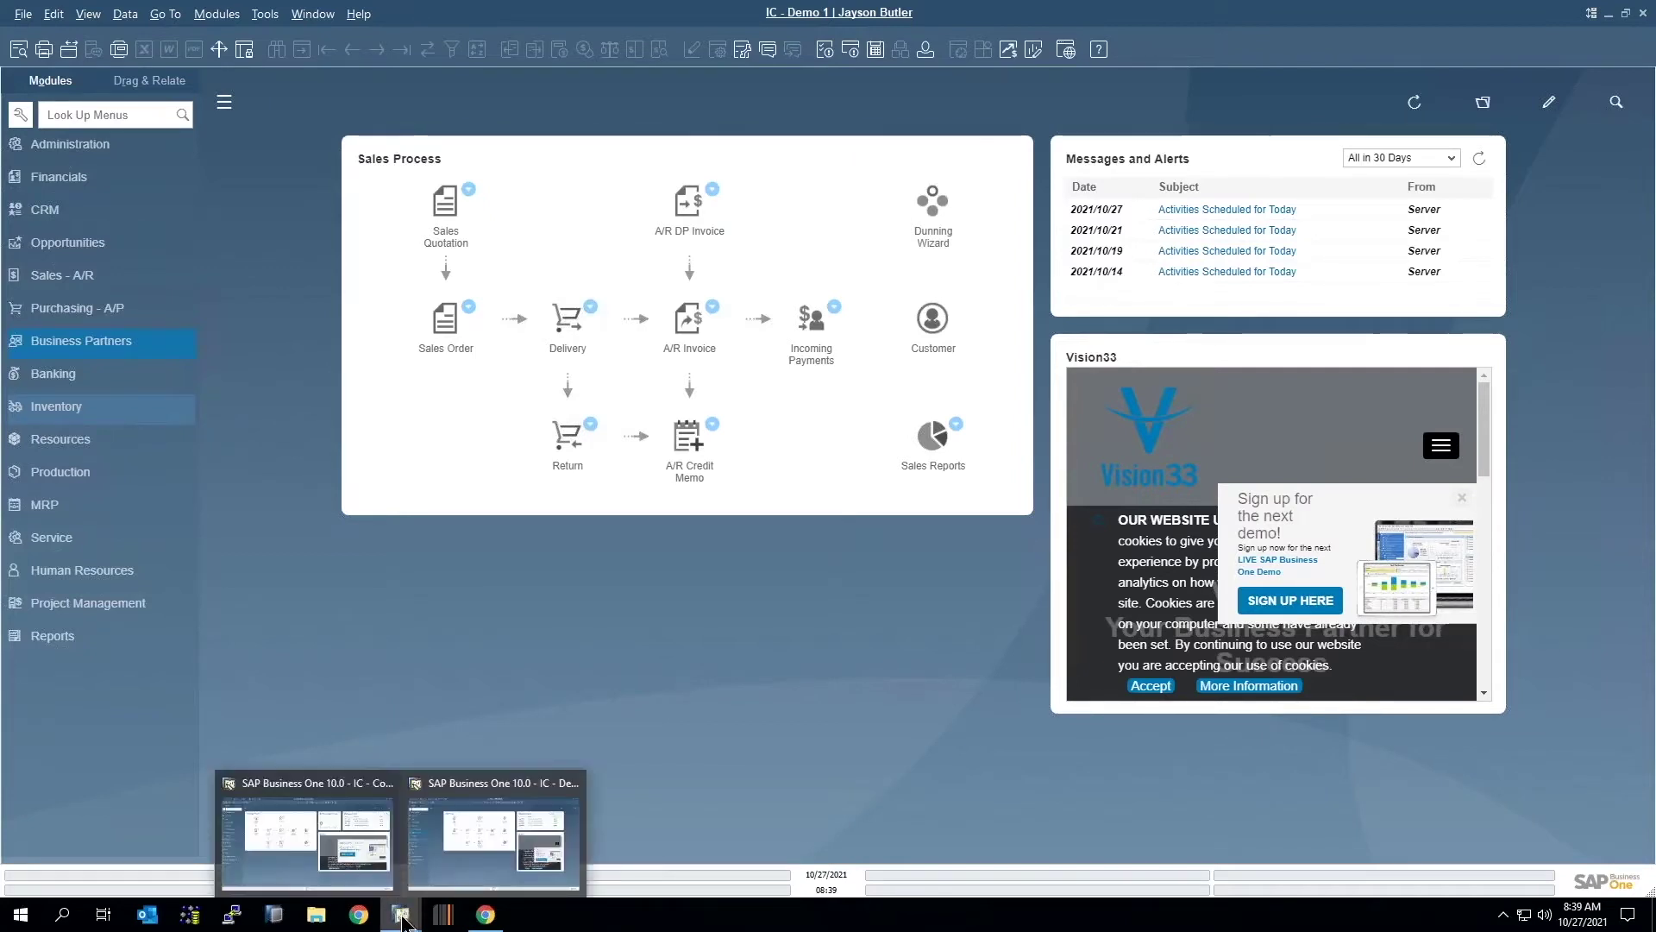
mouse_move(334, 859)
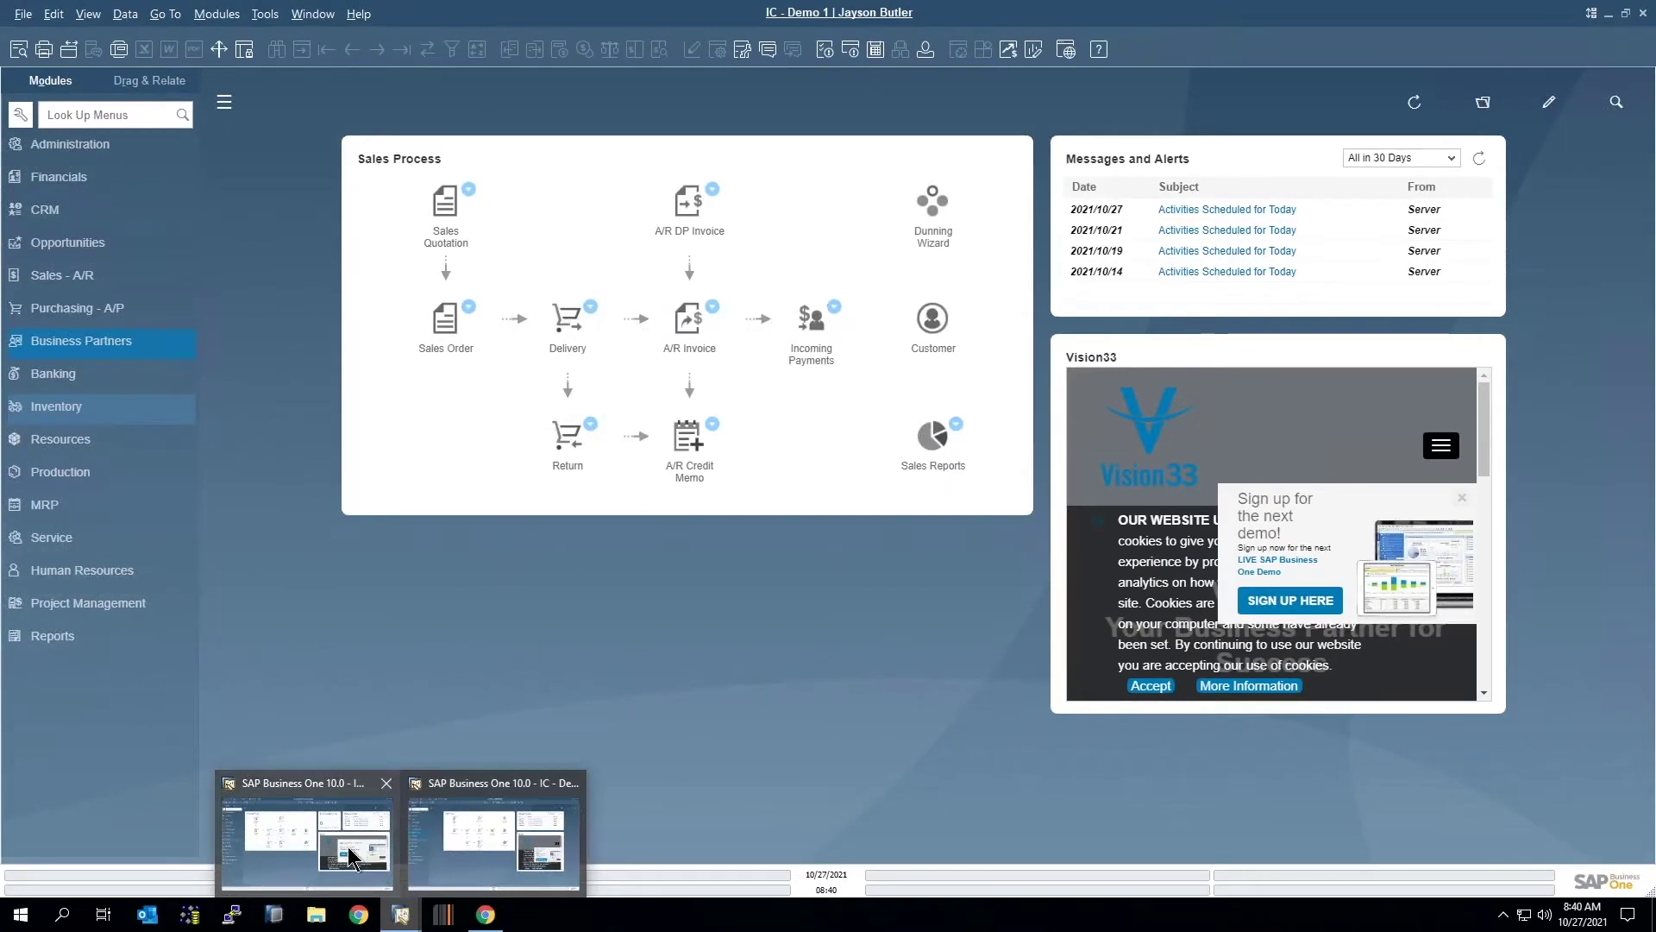
left_click(349, 854)
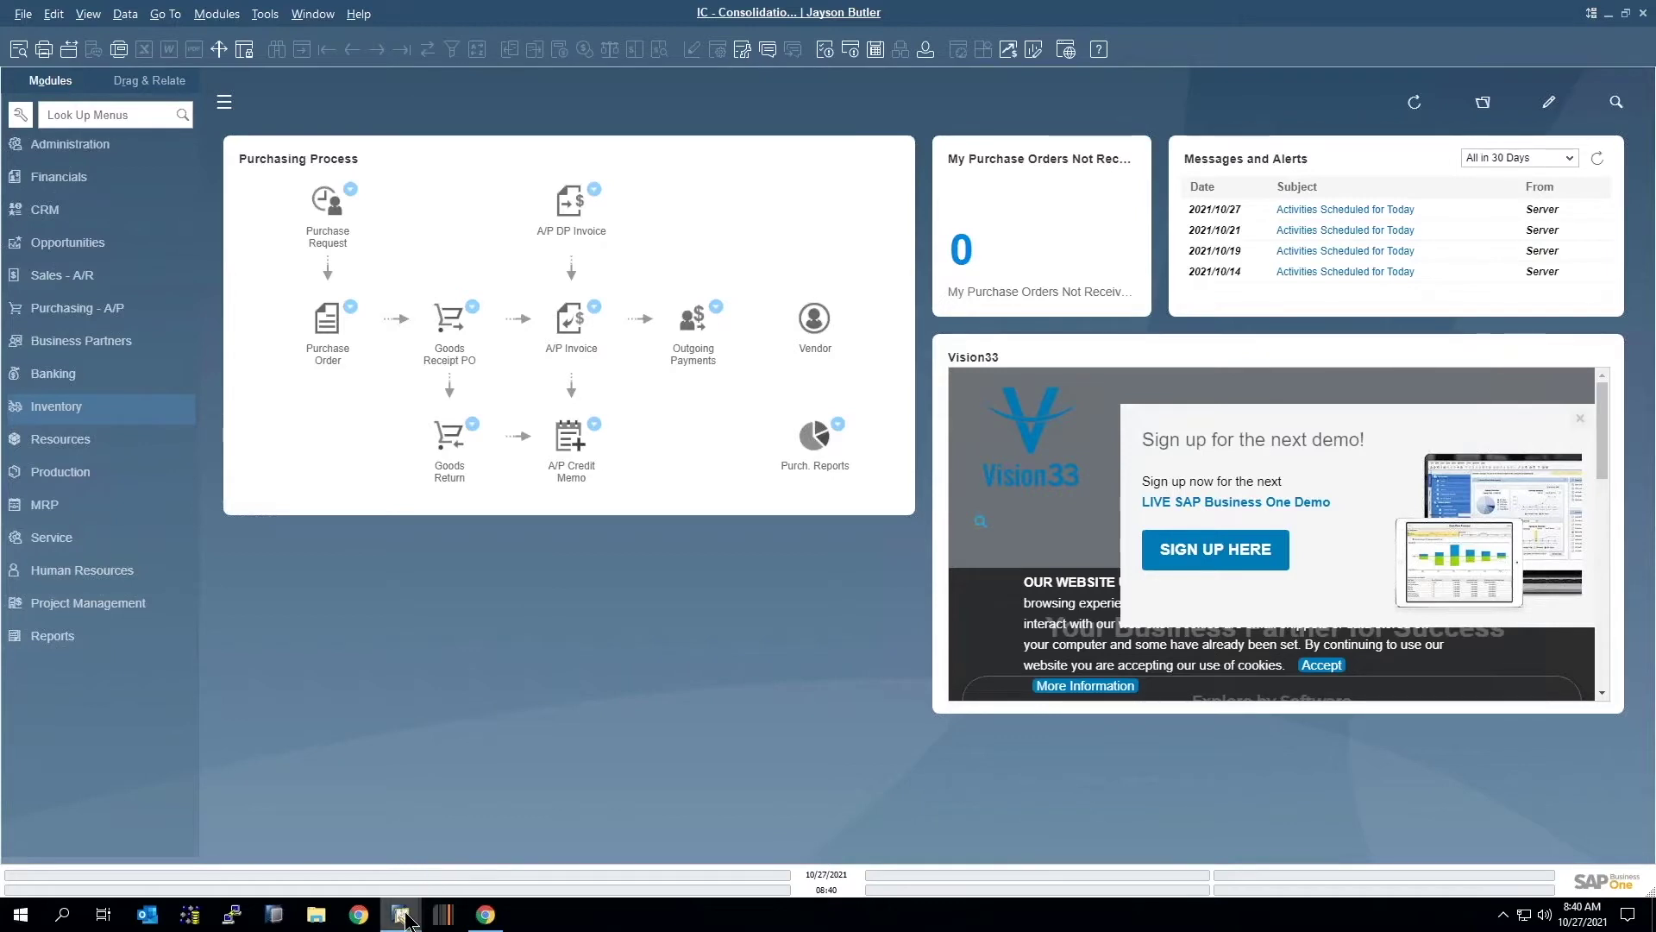
In the Demo 1 company, open Business Partner Master Data and enter the customer's code as the search criterion.
mouse_move(407, 917)
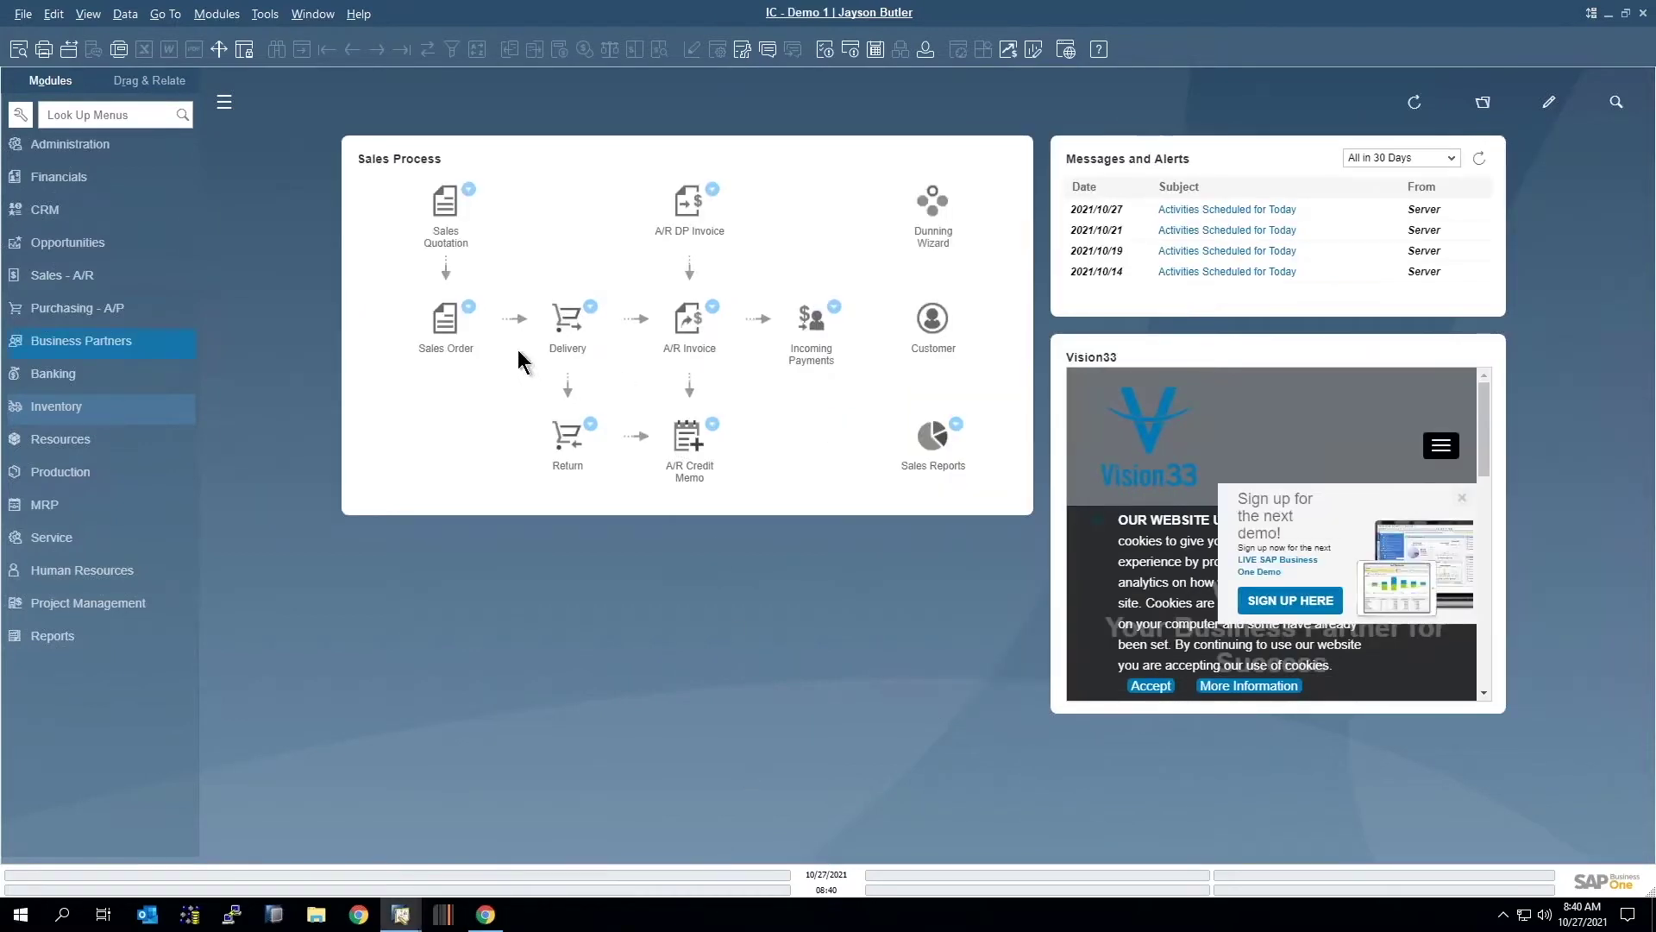
left_click(52, 345)
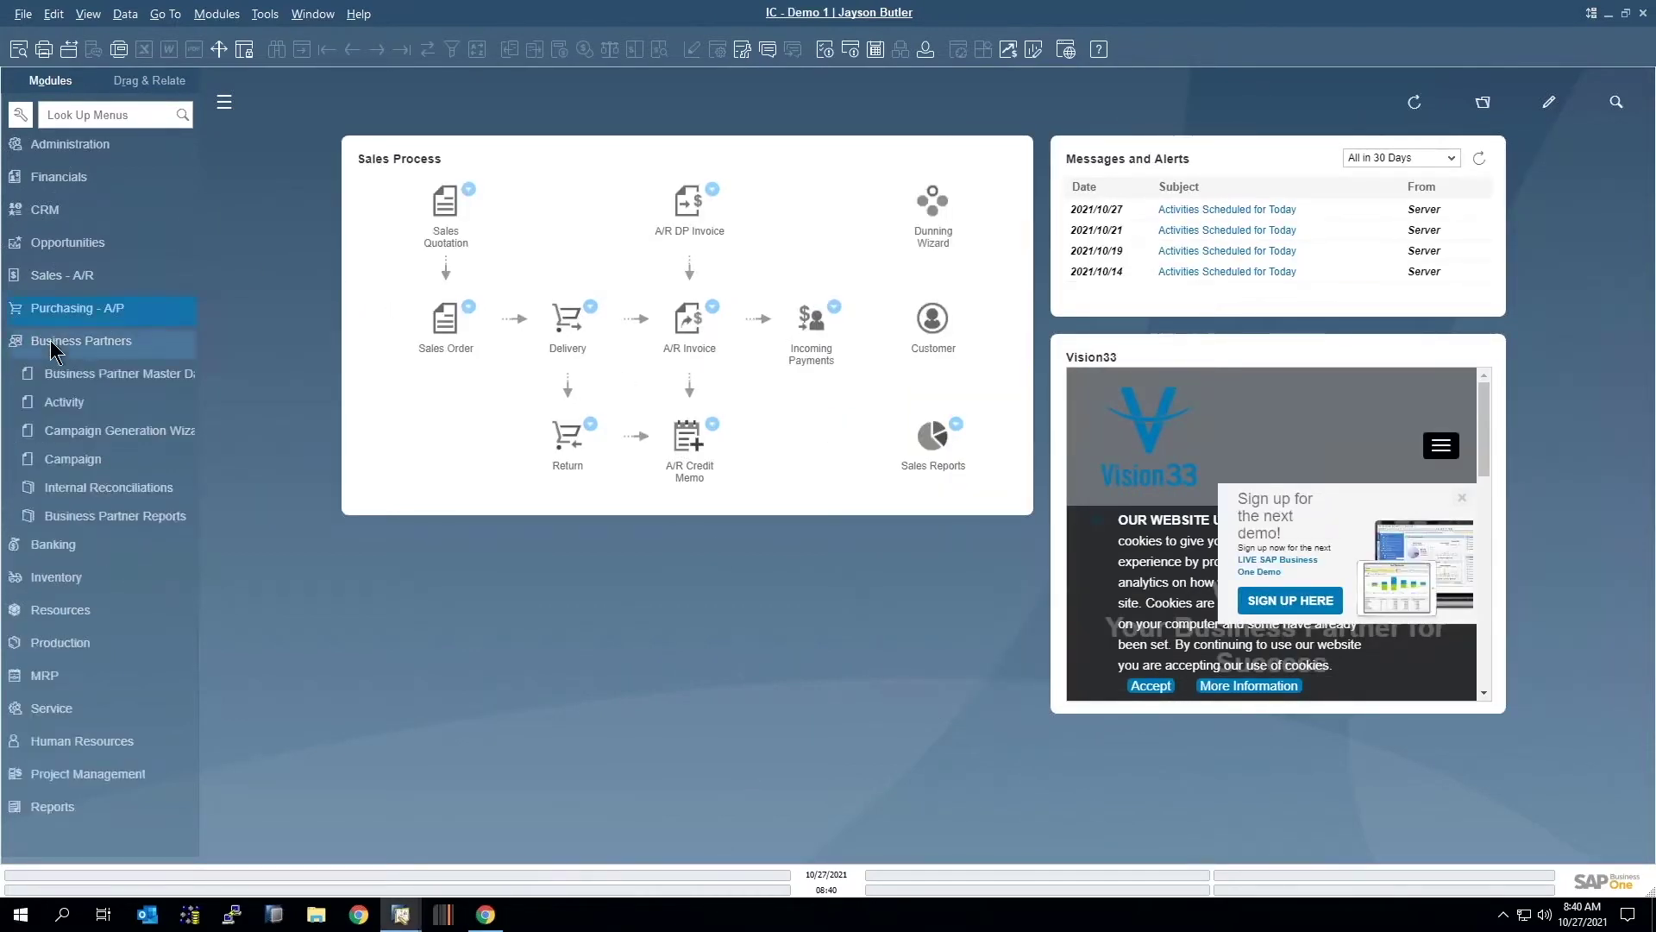
left_click(112, 377)
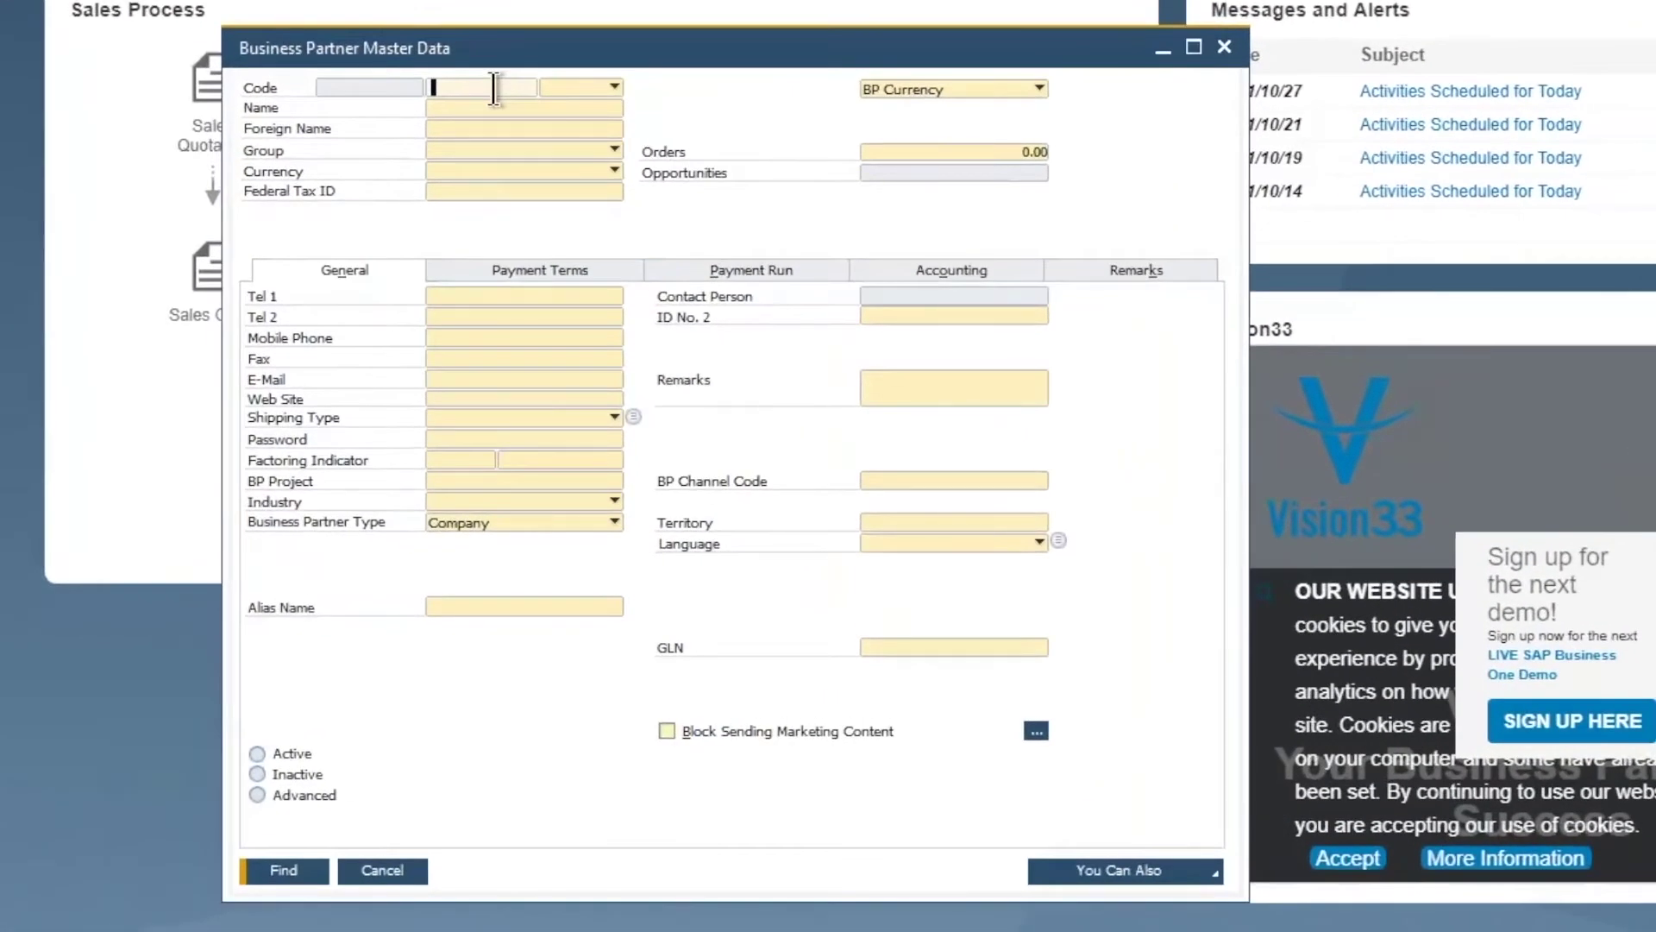
type("YB100")
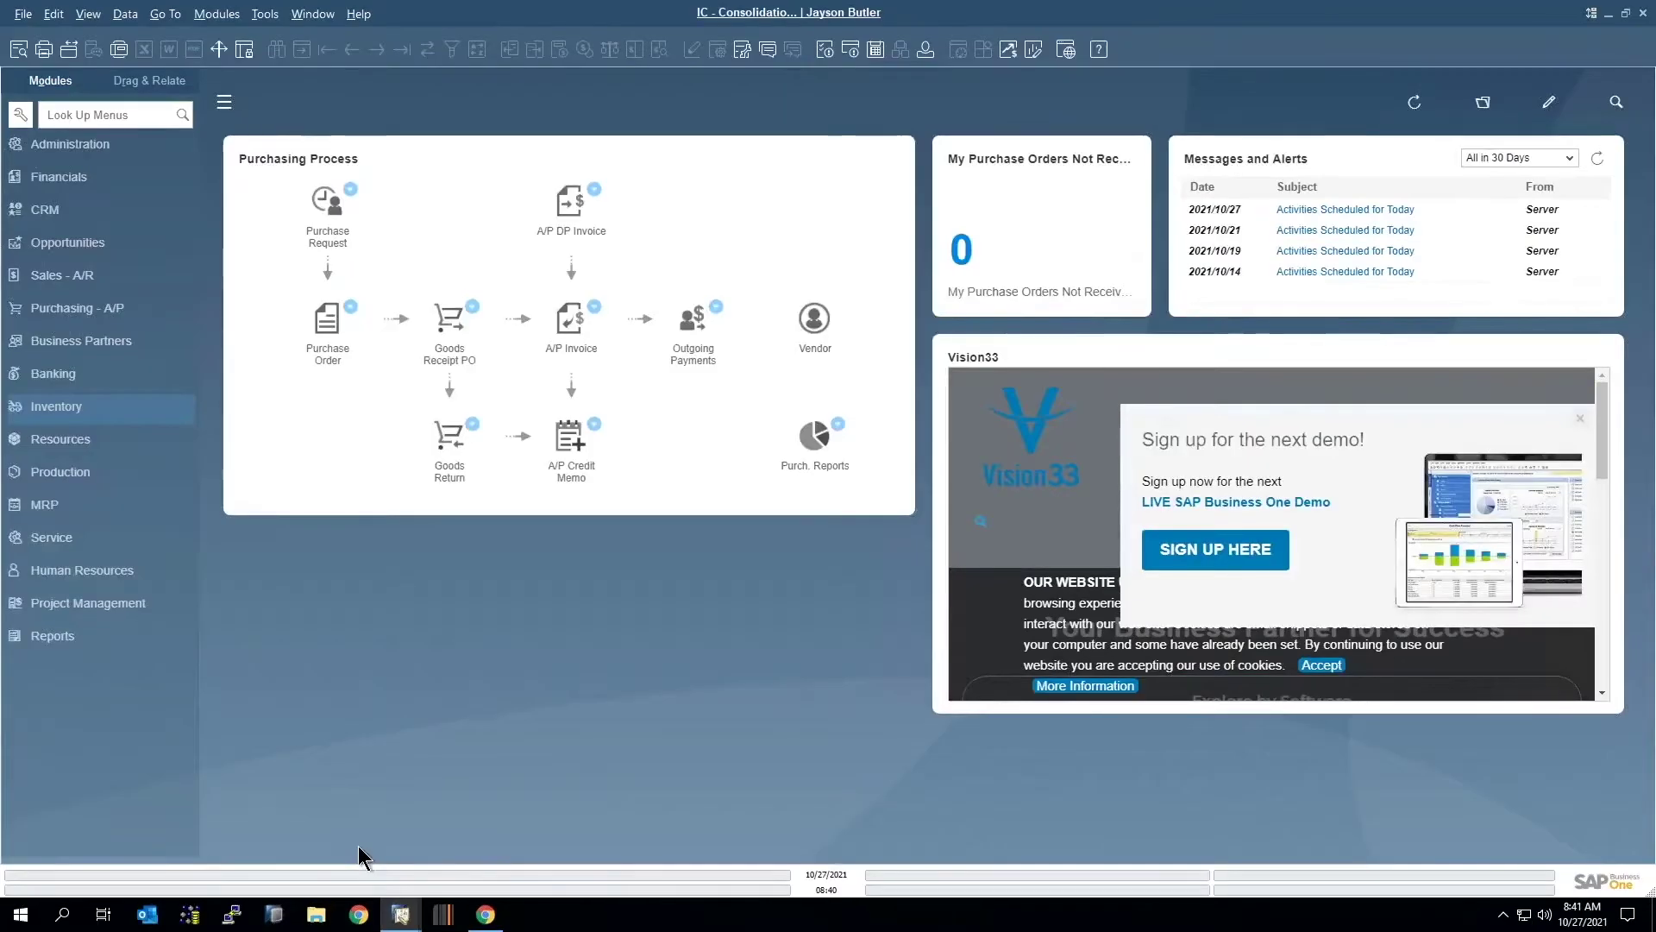
In the Consolidation company, add a new customer to Business Partner Master Data with its code and name.
left_click(100, 341)
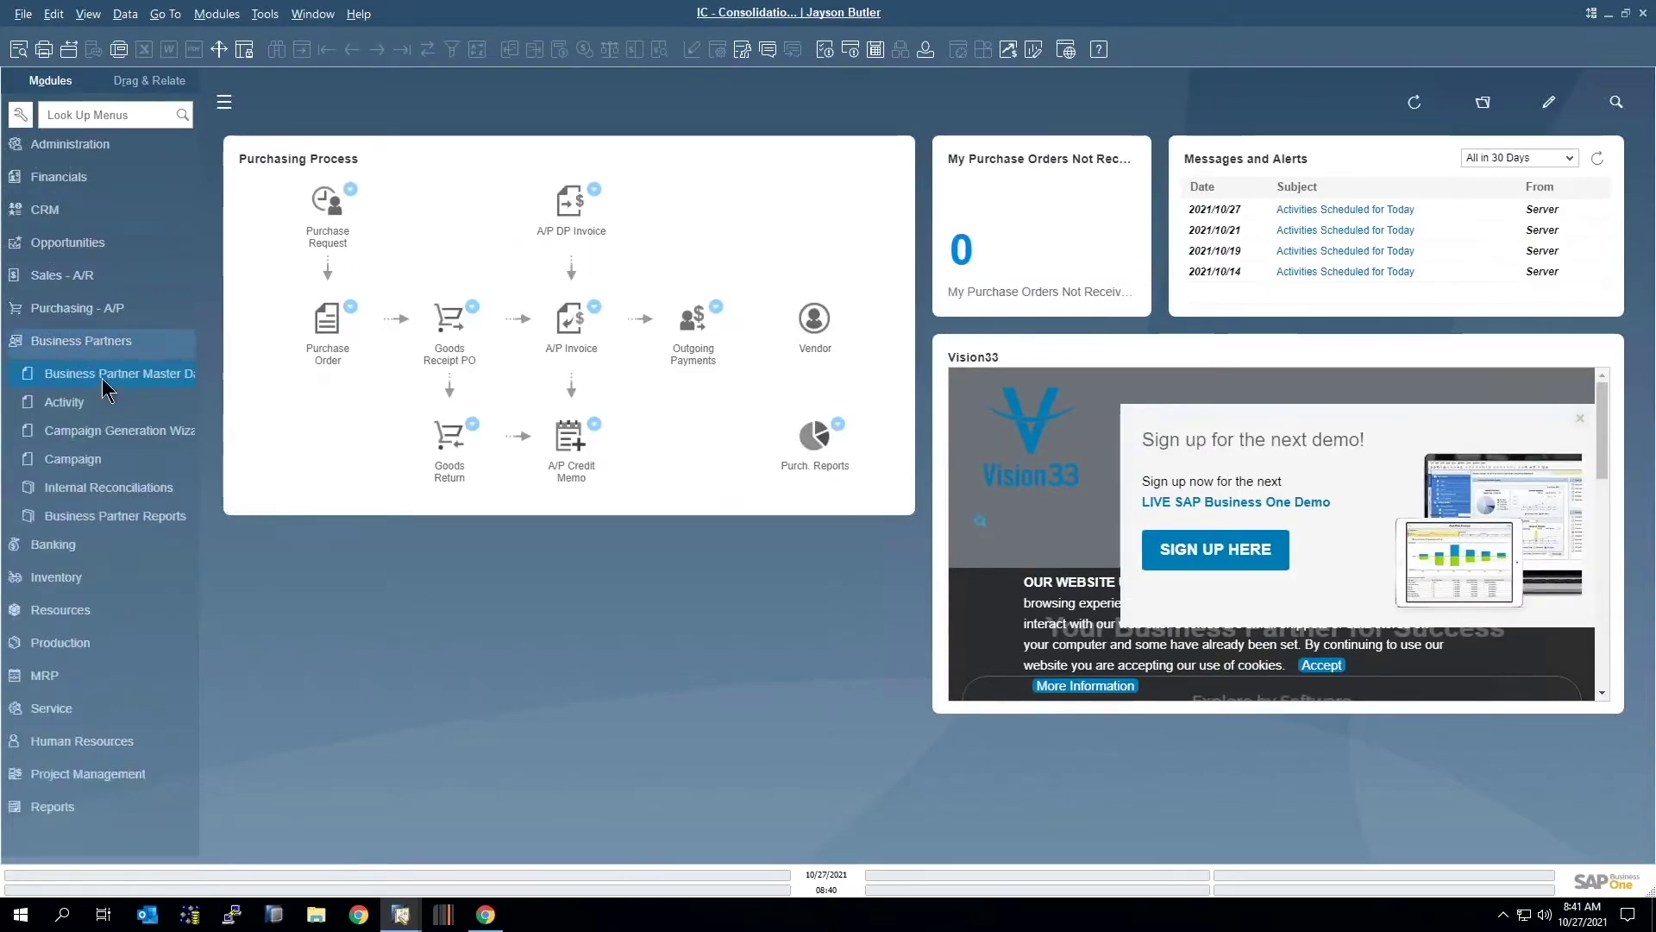
left_click(103, 377)
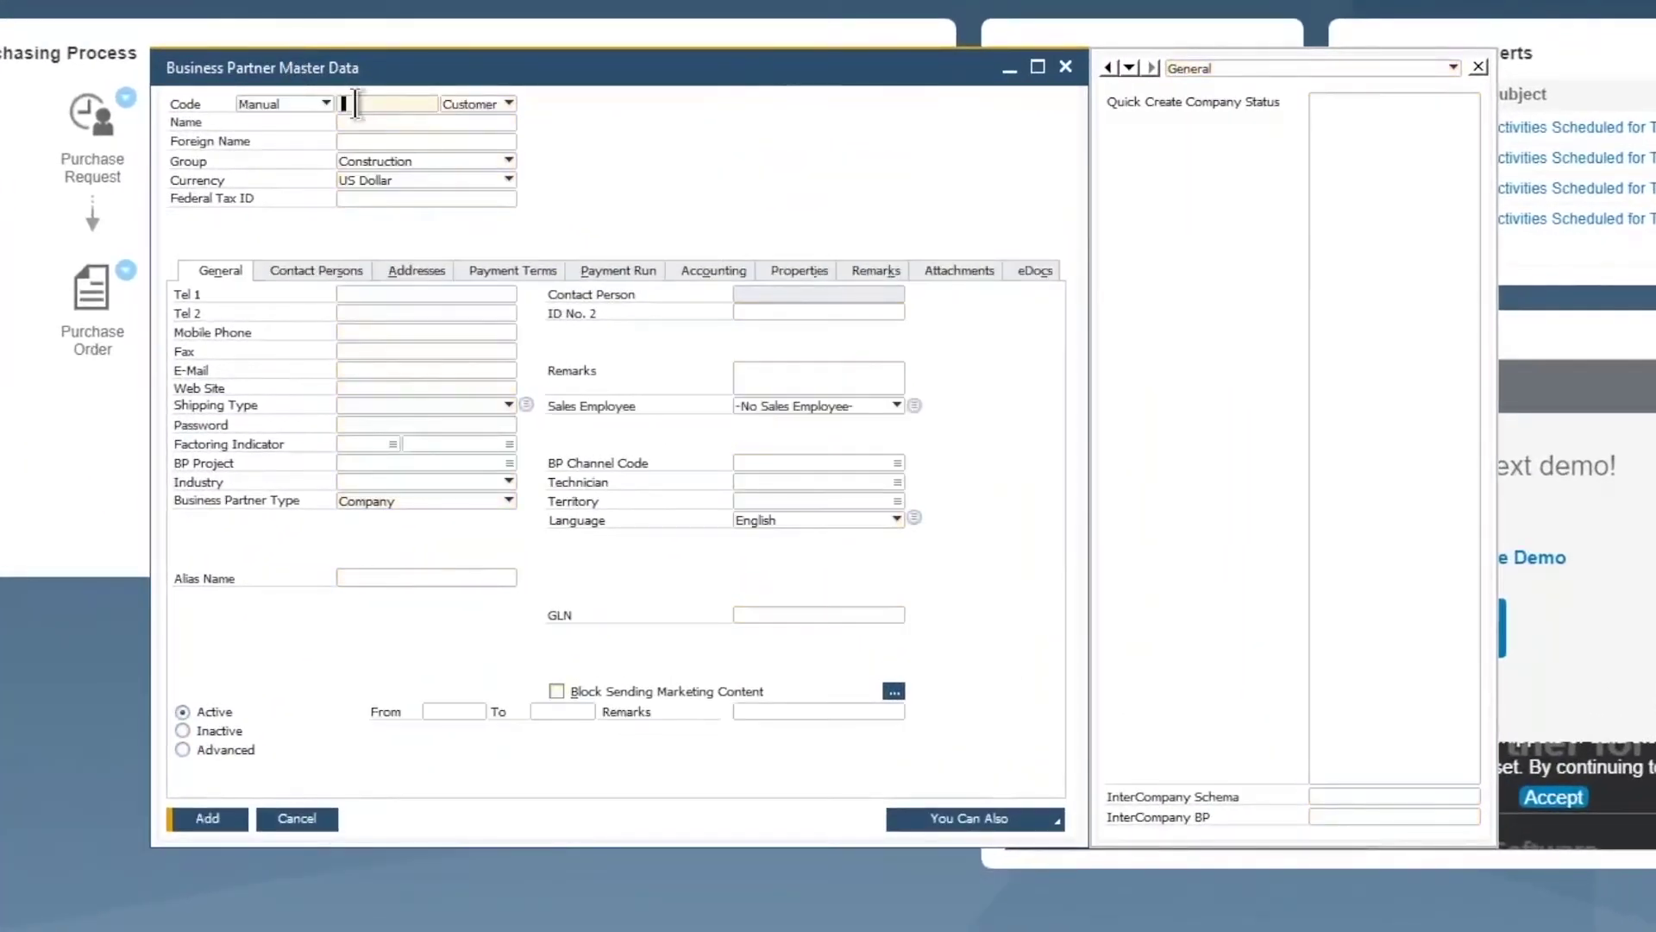
type("YB100")
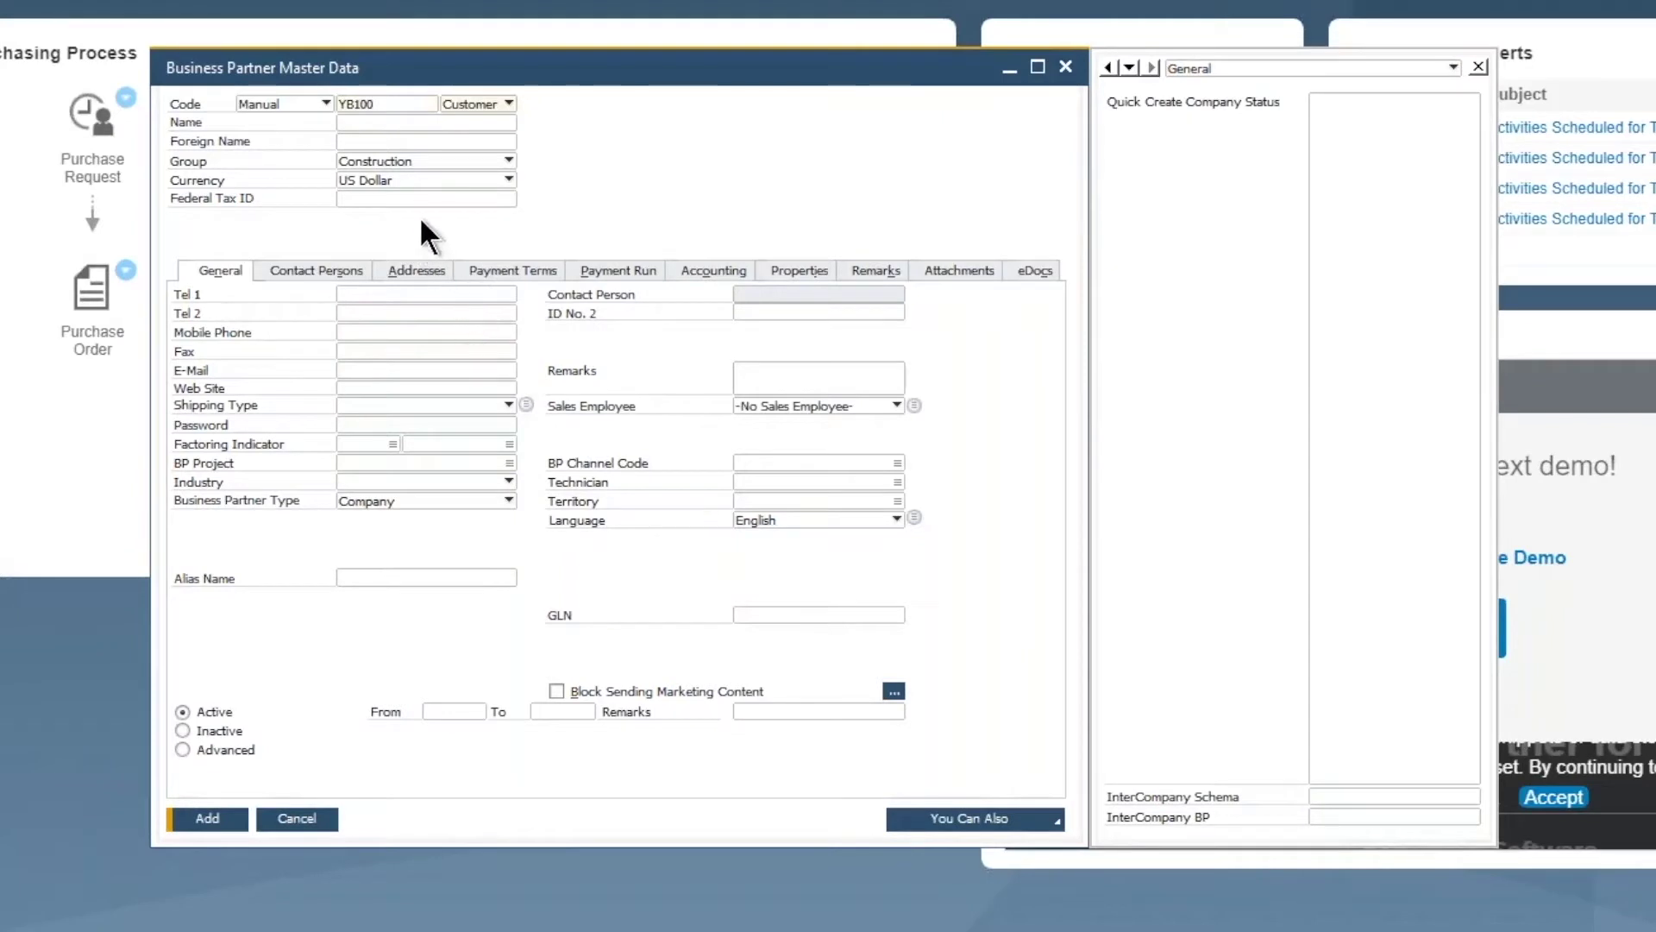
left_click(392, 121)
type("N")
key("BackSpace")
type("Yves")
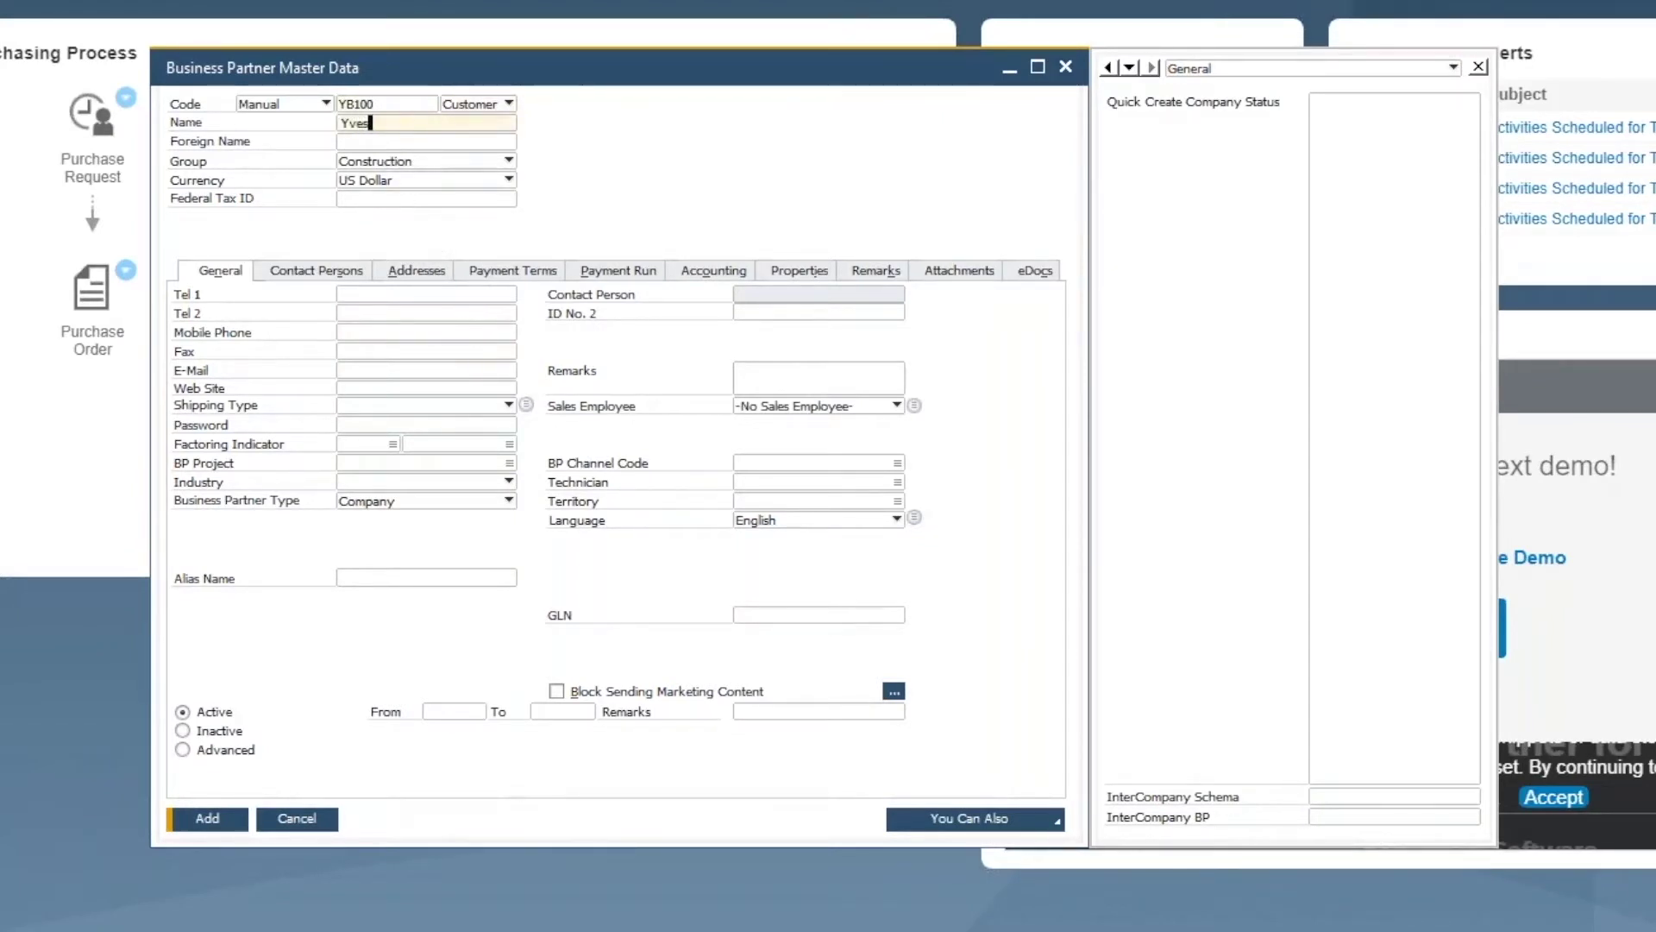
type("' new customer")
left_click(201, 817)
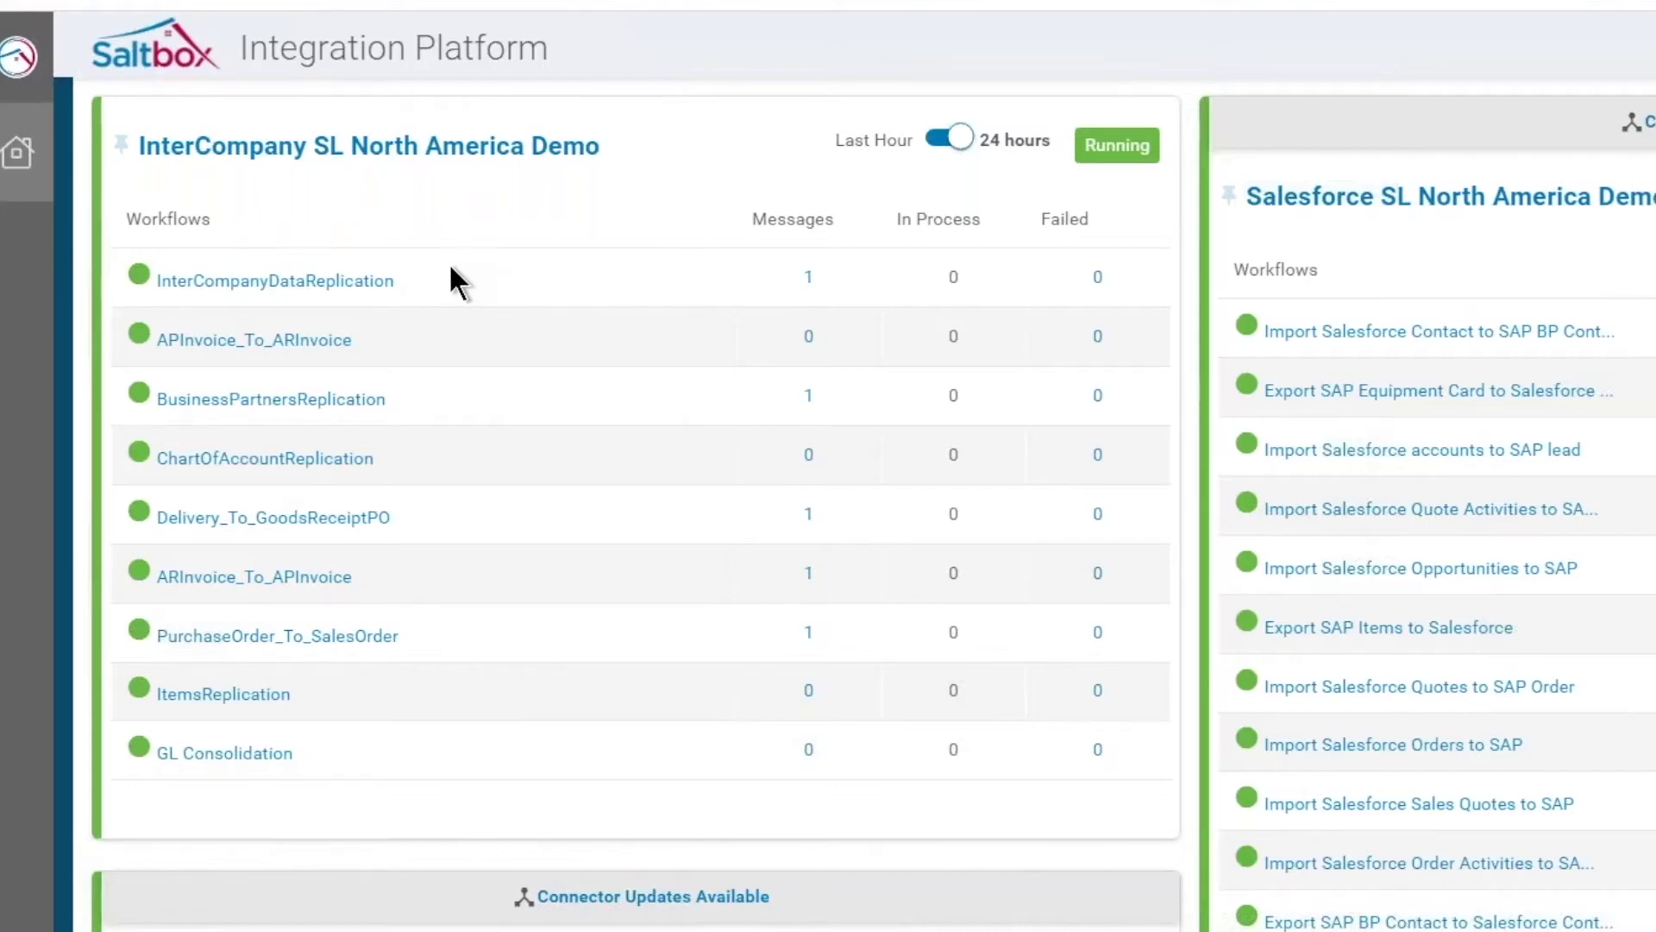
In Saltbox, open the InterCompanyDataReplication workflow and bring up the schedule settings of its workflow trigger.
left_click(312, 282)
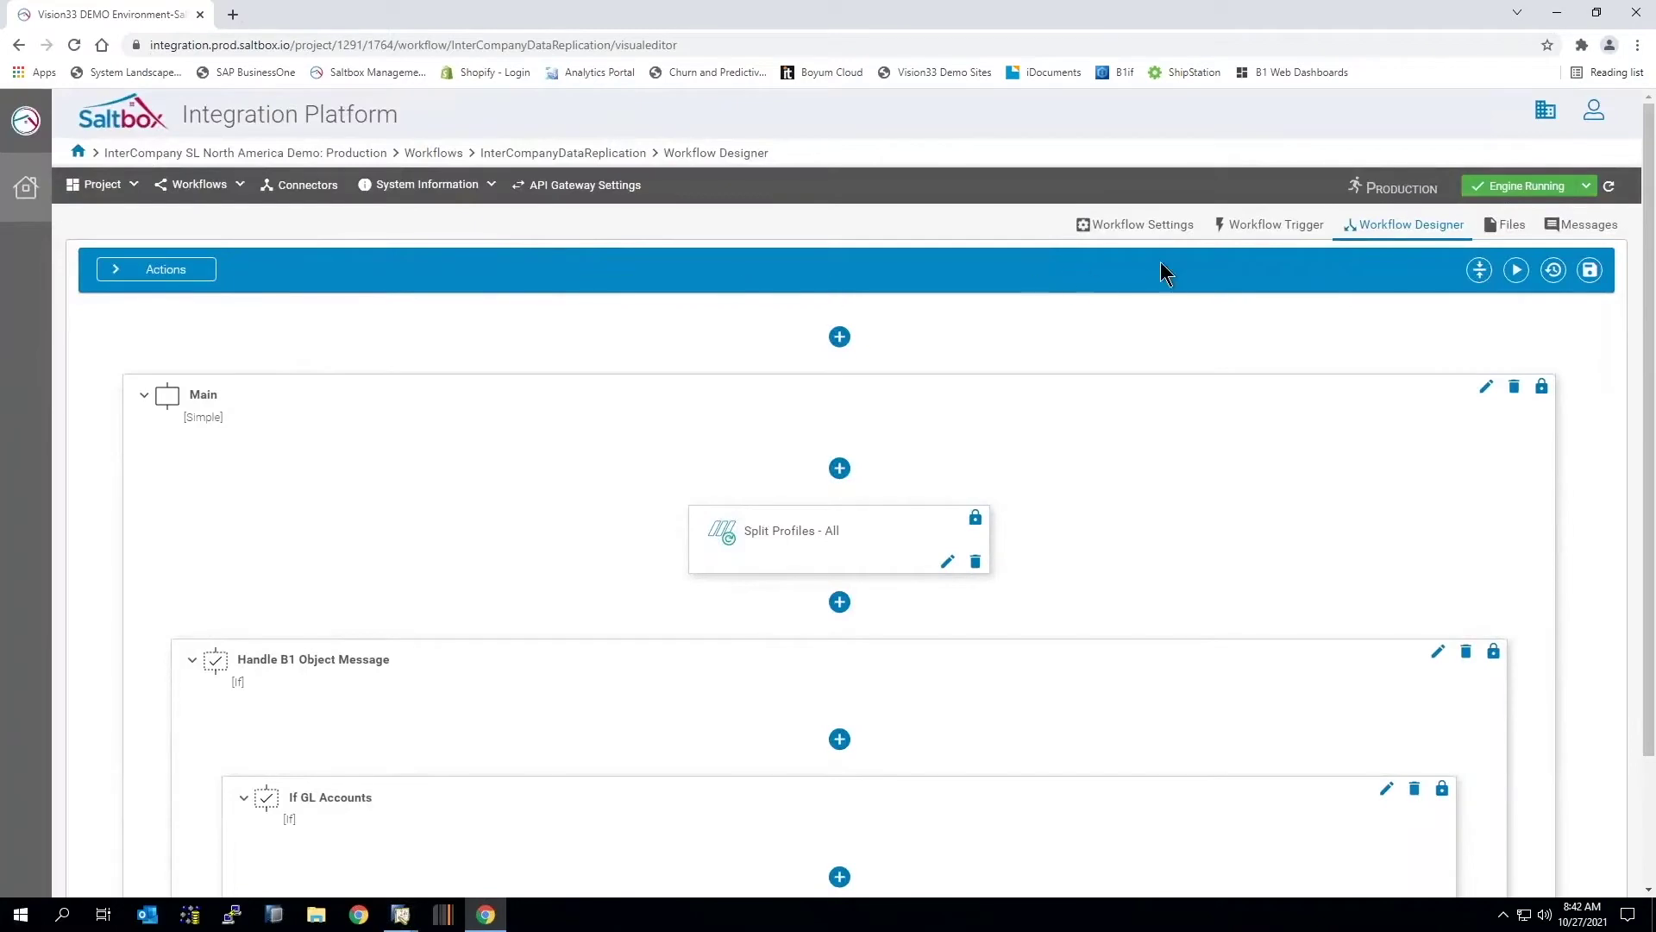
left_click(1271, 231)
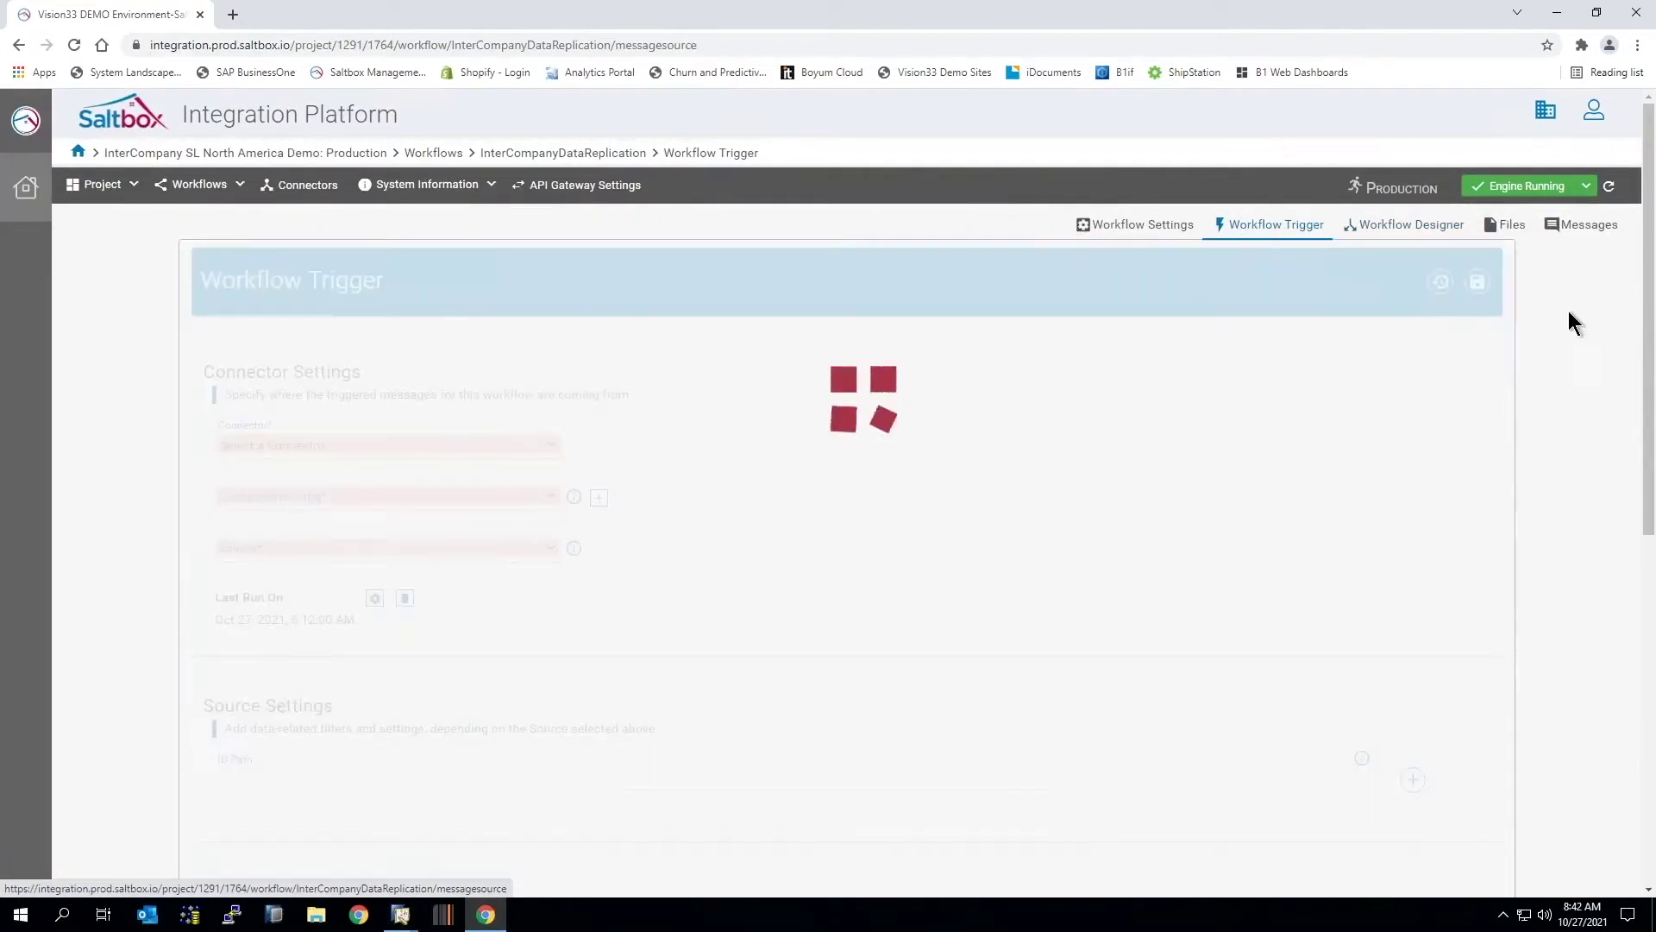
left_click_drag(1648, 289, 1650, 823)
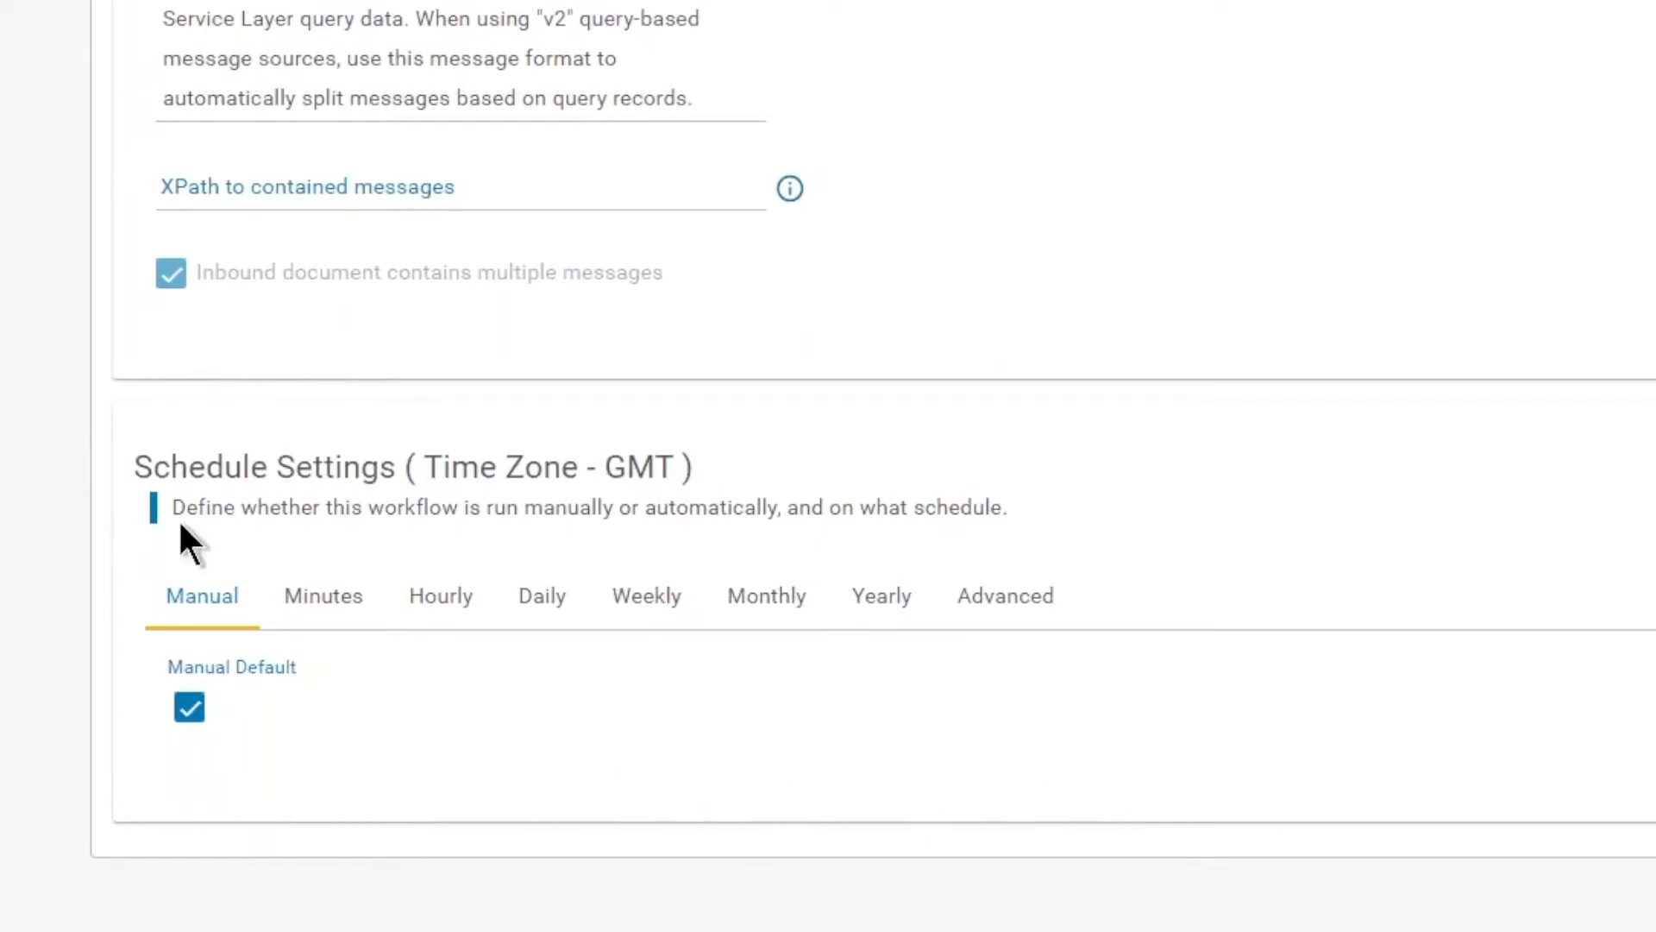
Examine the Minutes, Hourly, Daily, Weekly and Monthly schedule options of the workflow trigger.
left_click(333, 619)
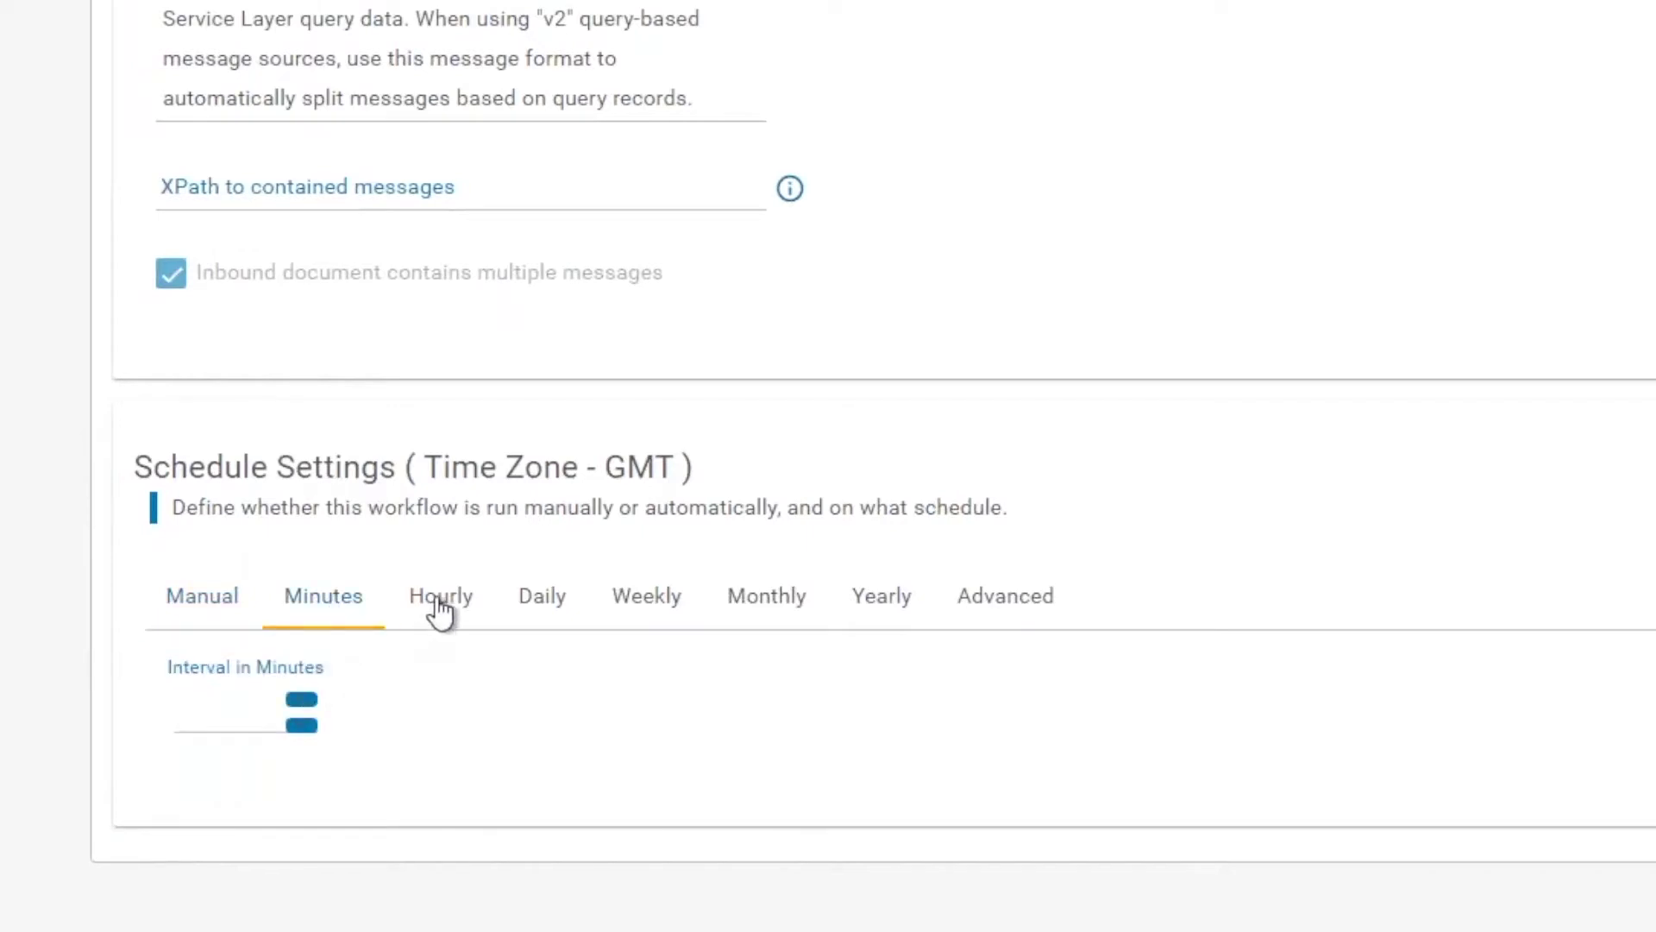
left_click(440, 611)
left_click(547, 605)
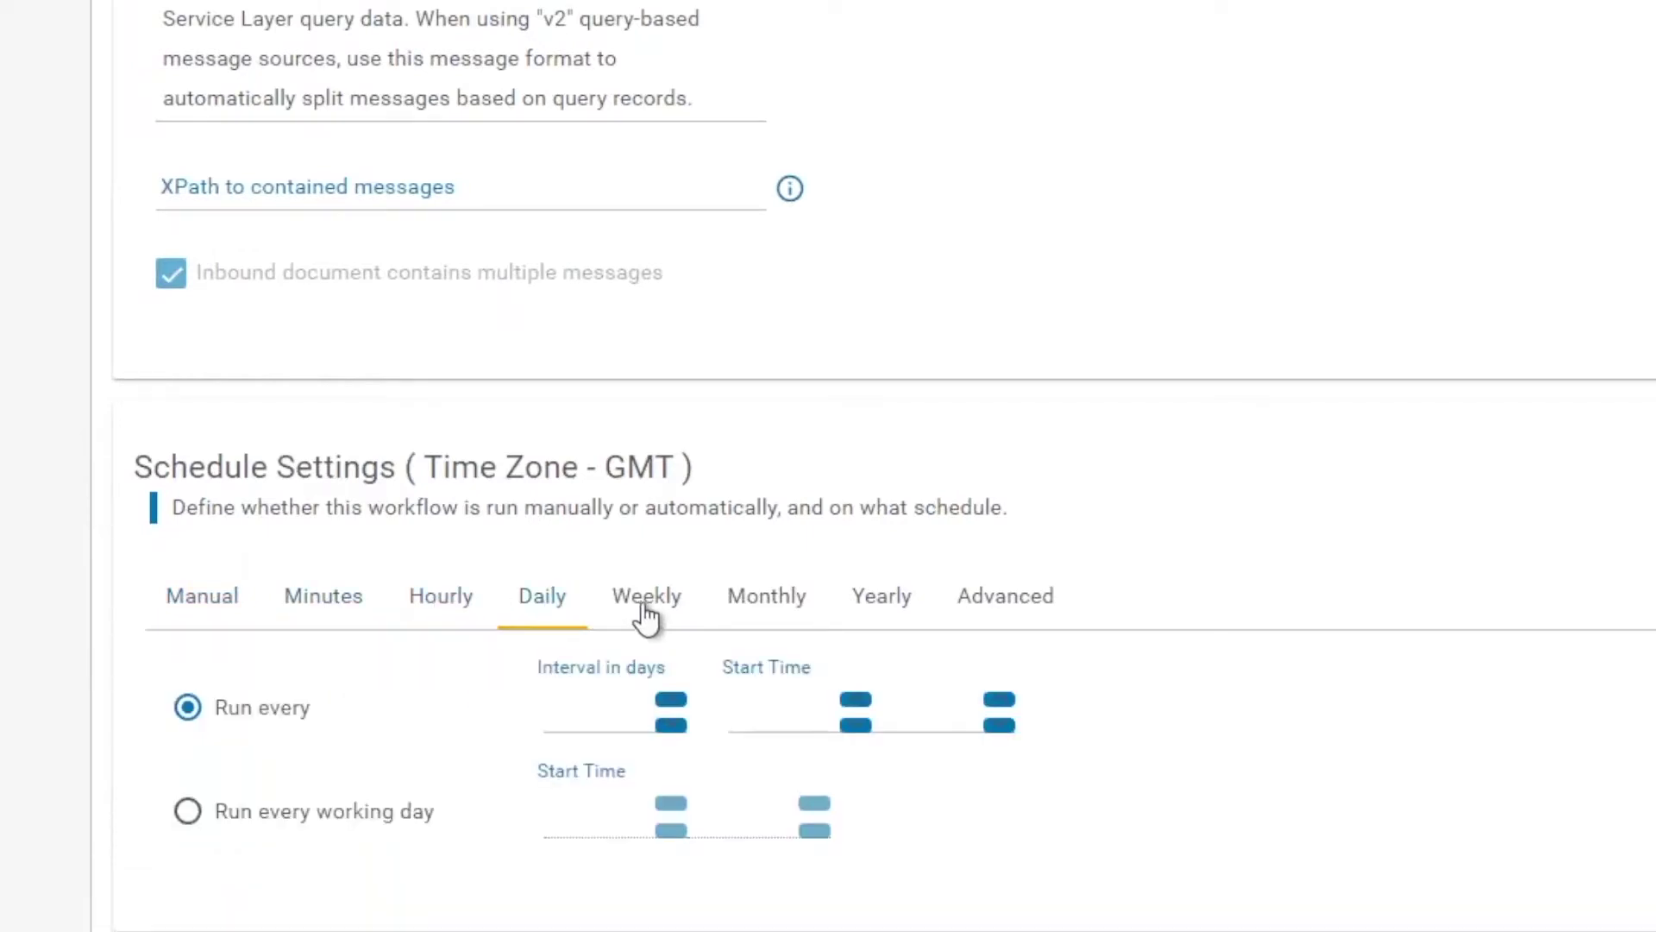
left_click(647, 615)
left_click(751, 616)
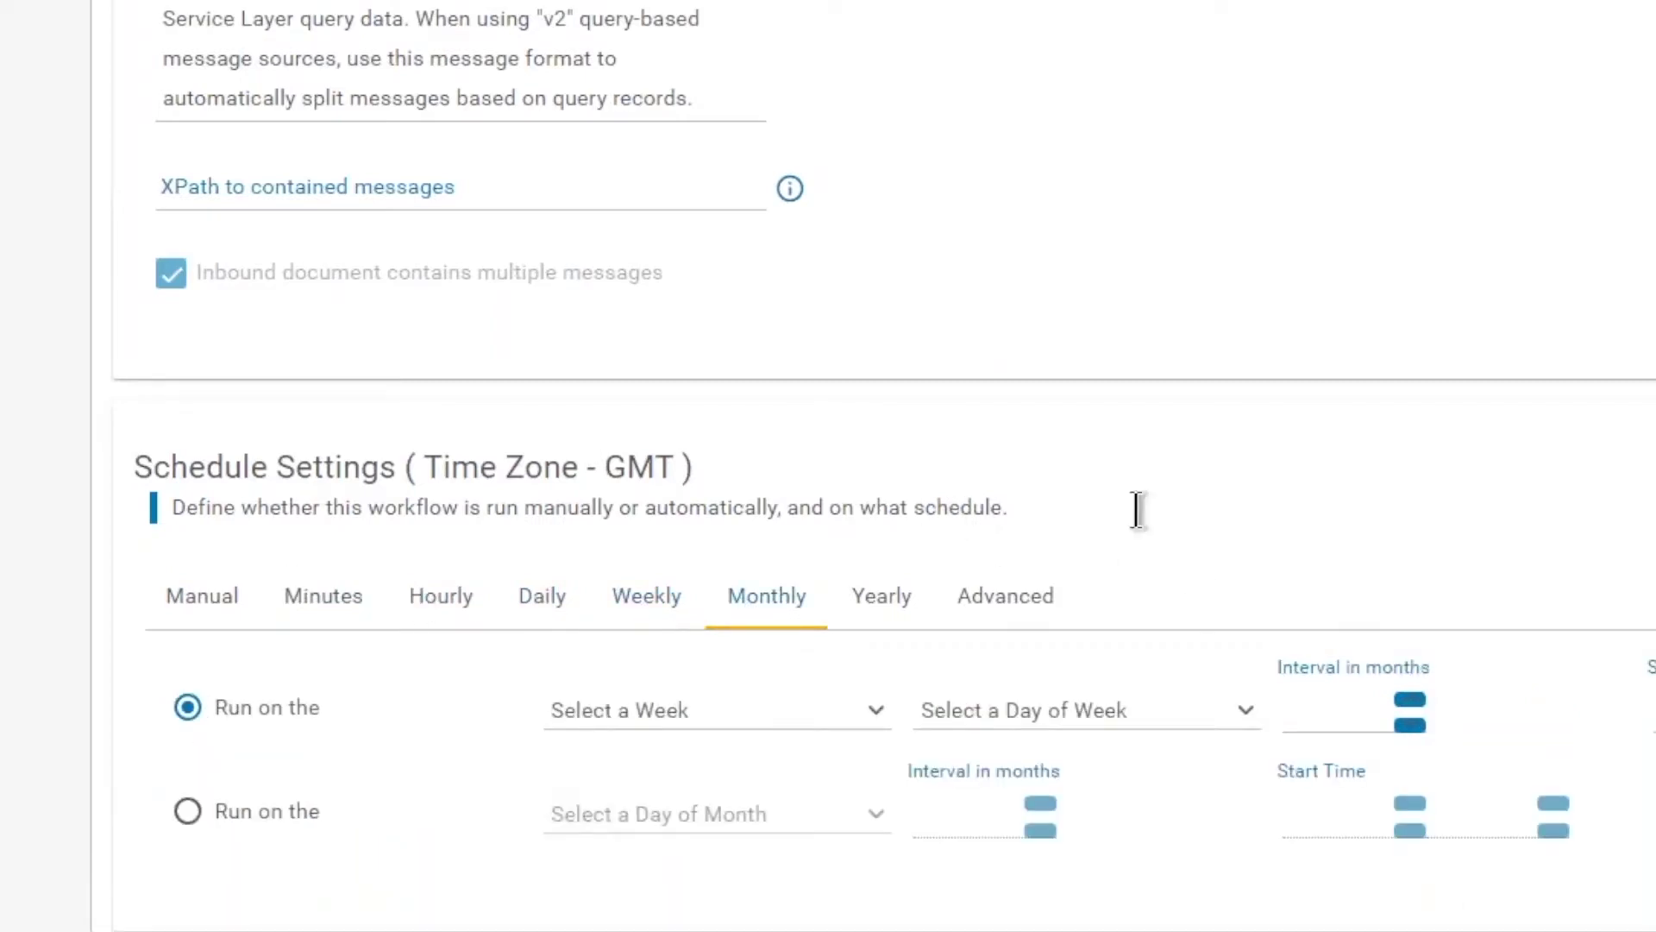
Run the InterCompanyDataReplication workflow manually from the Workflow Designer.
left_click_drag(1648, 638, 1633, 119)
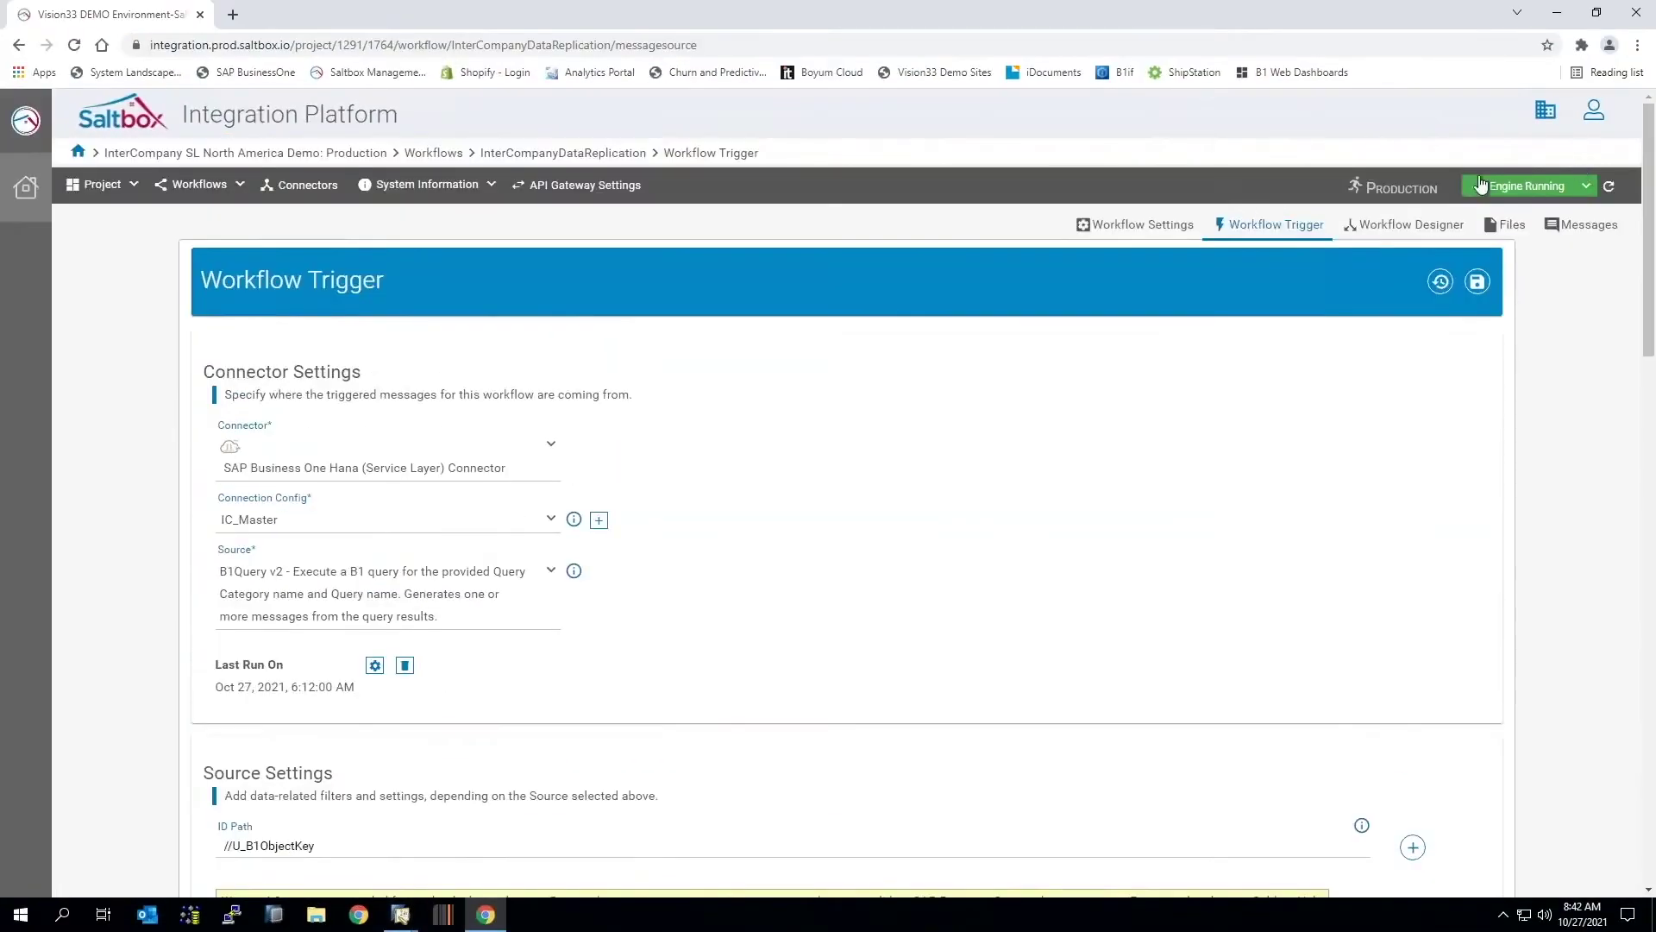
left_click(1381, 226)
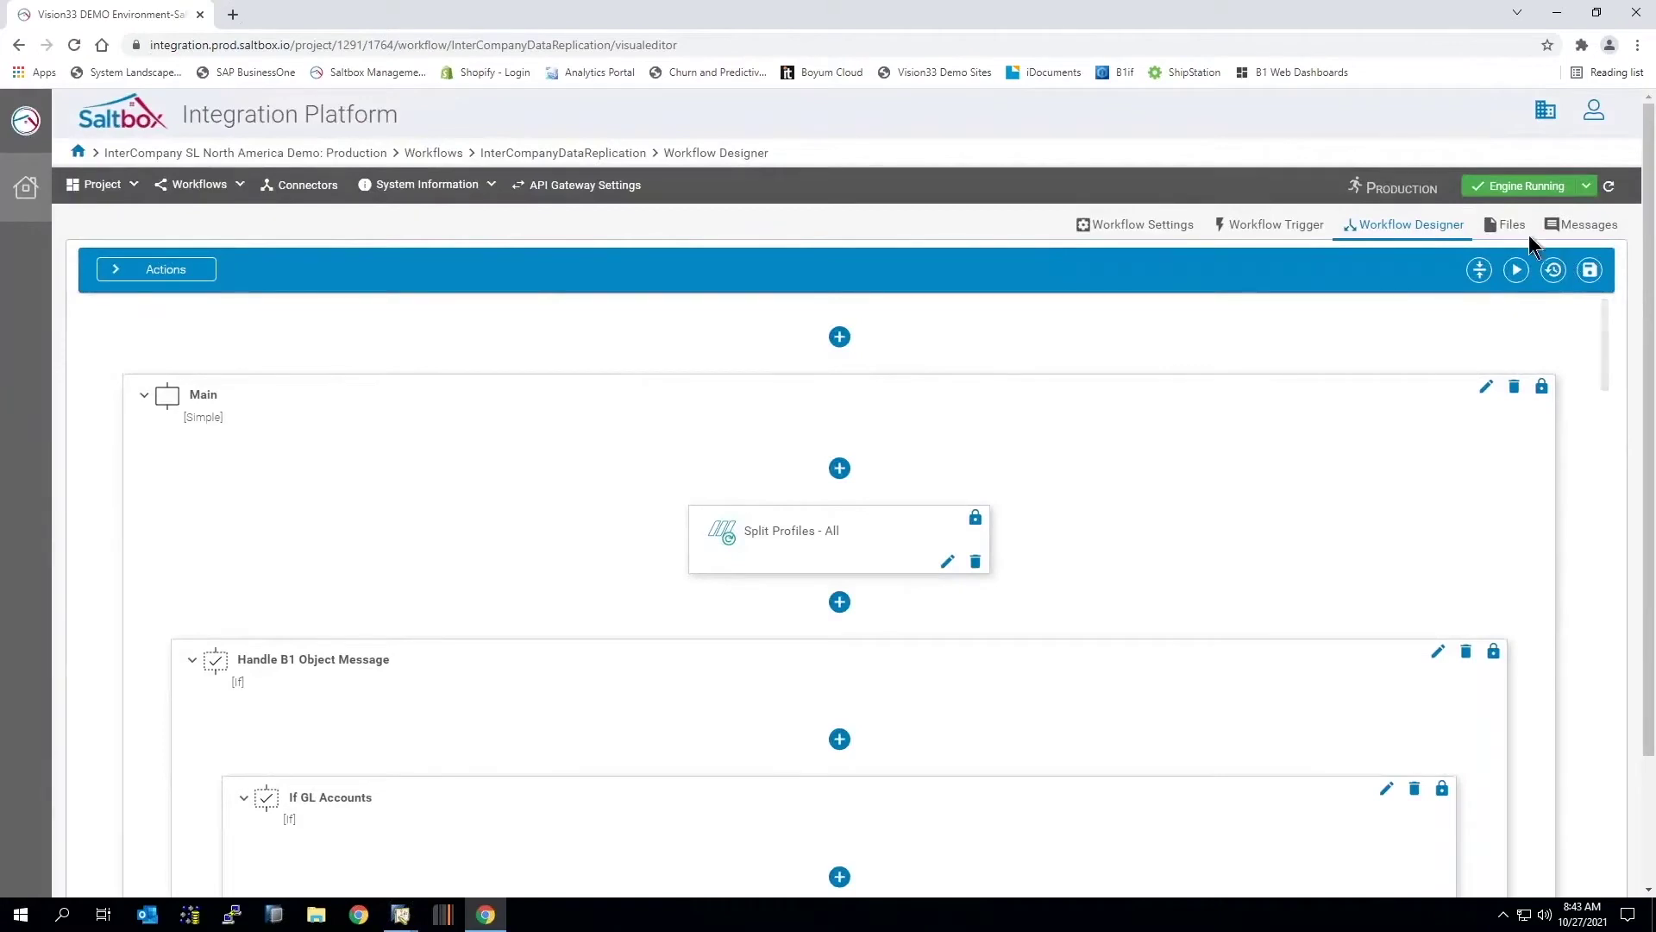
left_click(1516, 270)
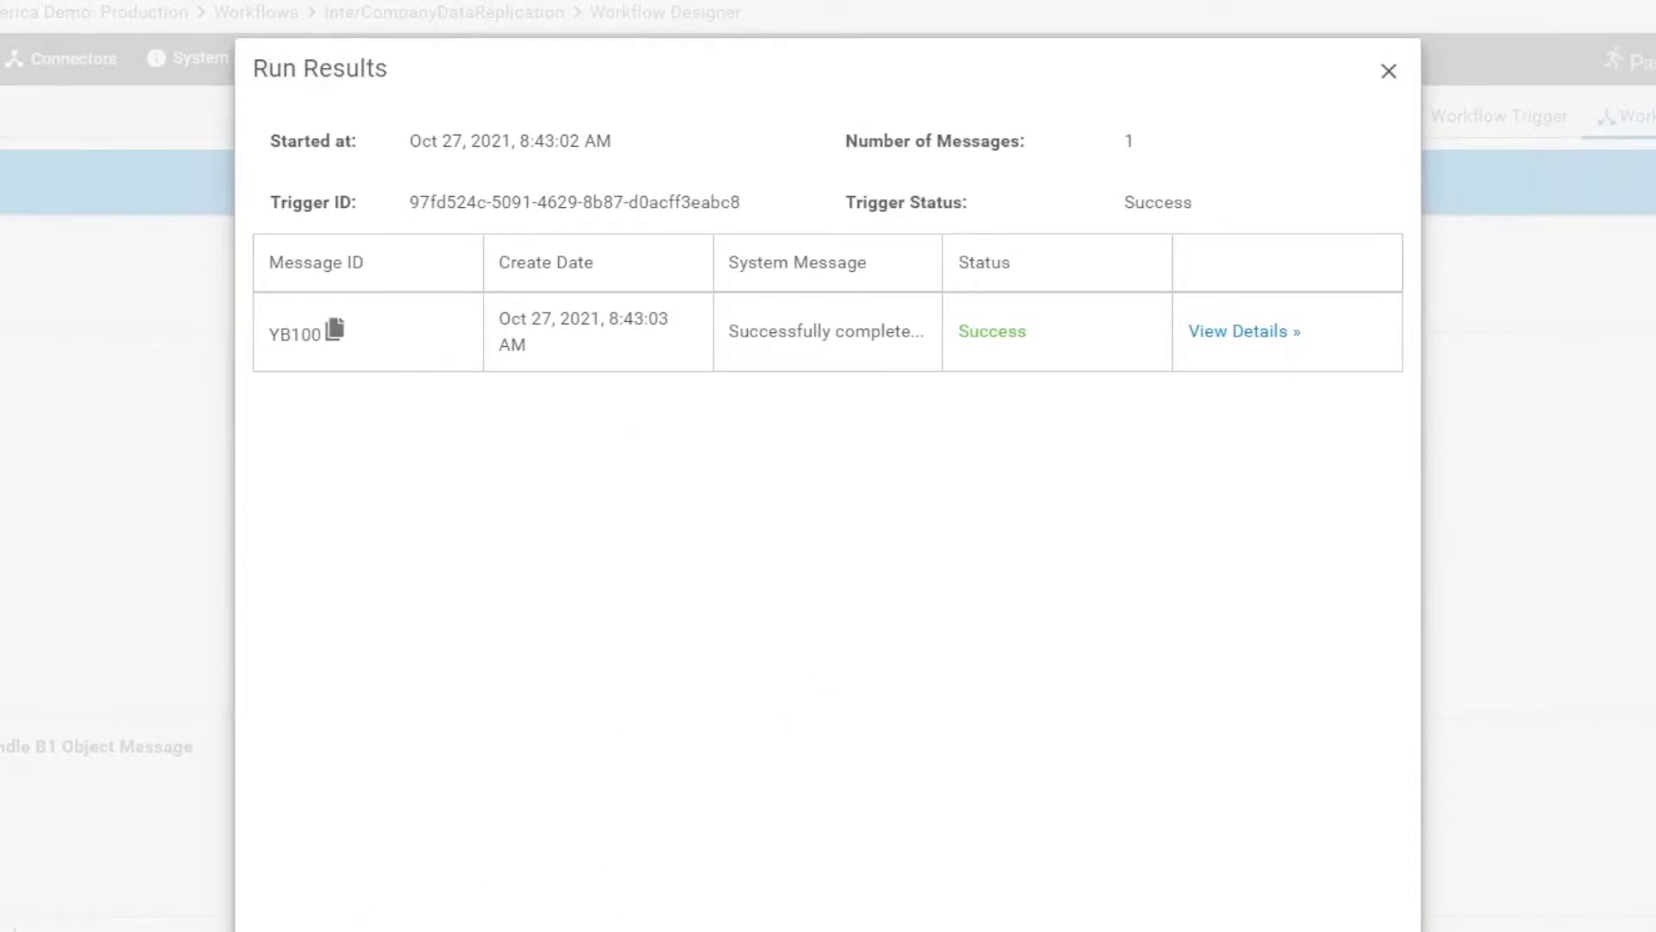
Switch to the Demo 1 company in SAP Business One and find the business partner by the entered customer code.
mouse_move(233, 931)
left_click(345, 928)
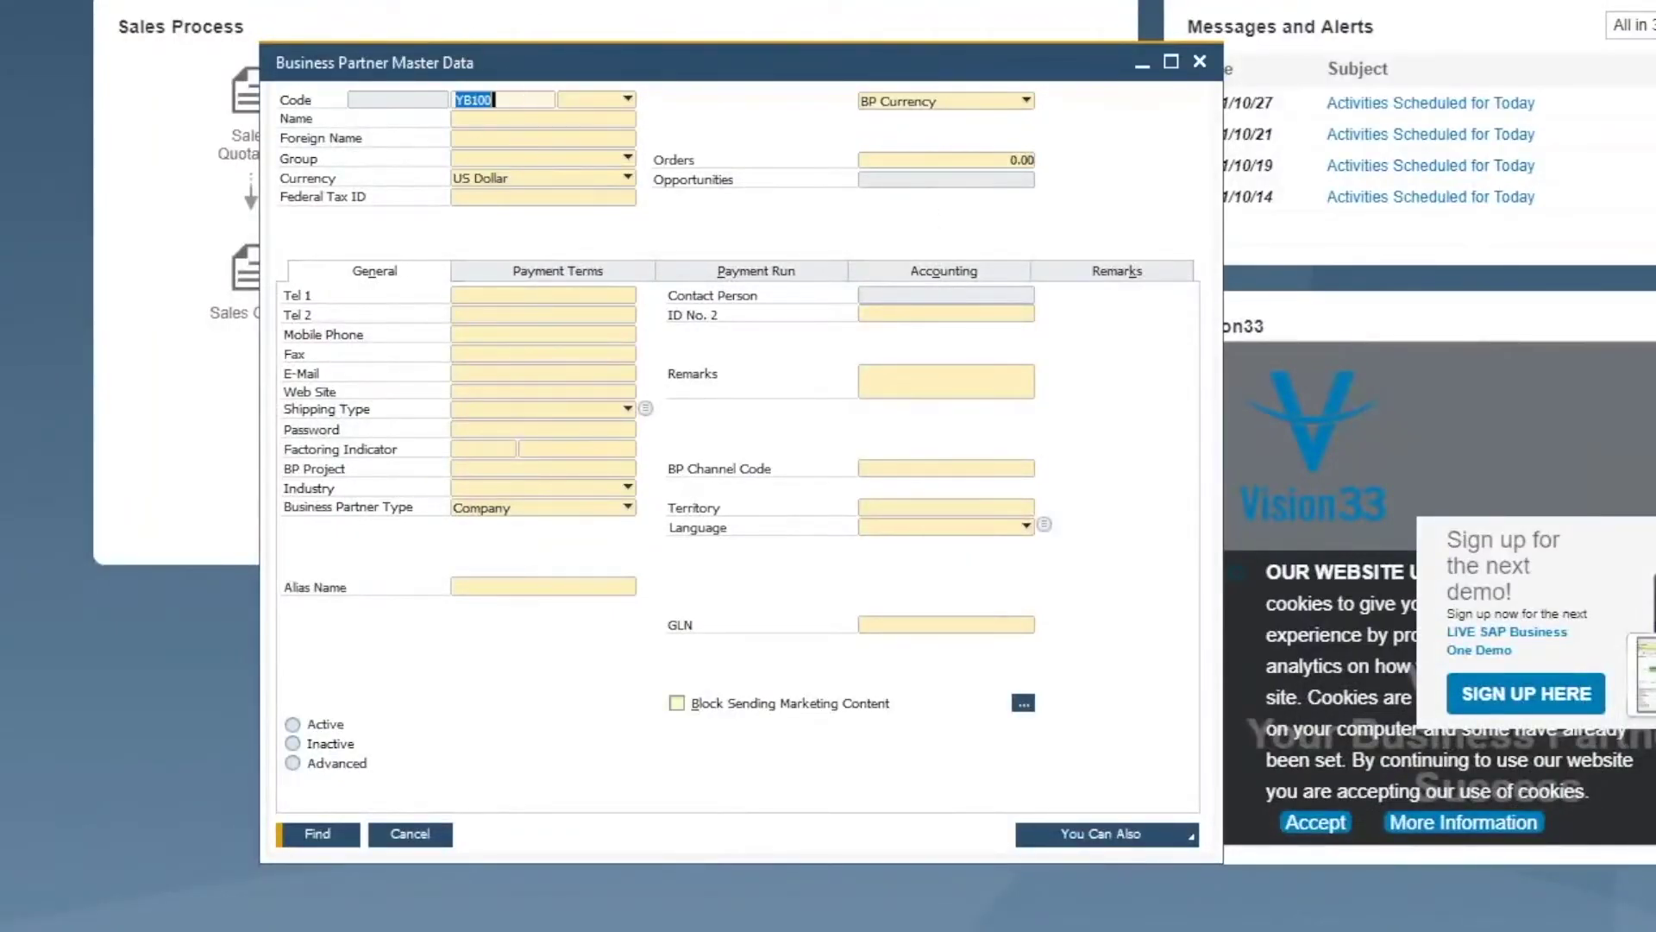
left_click(326, 833)
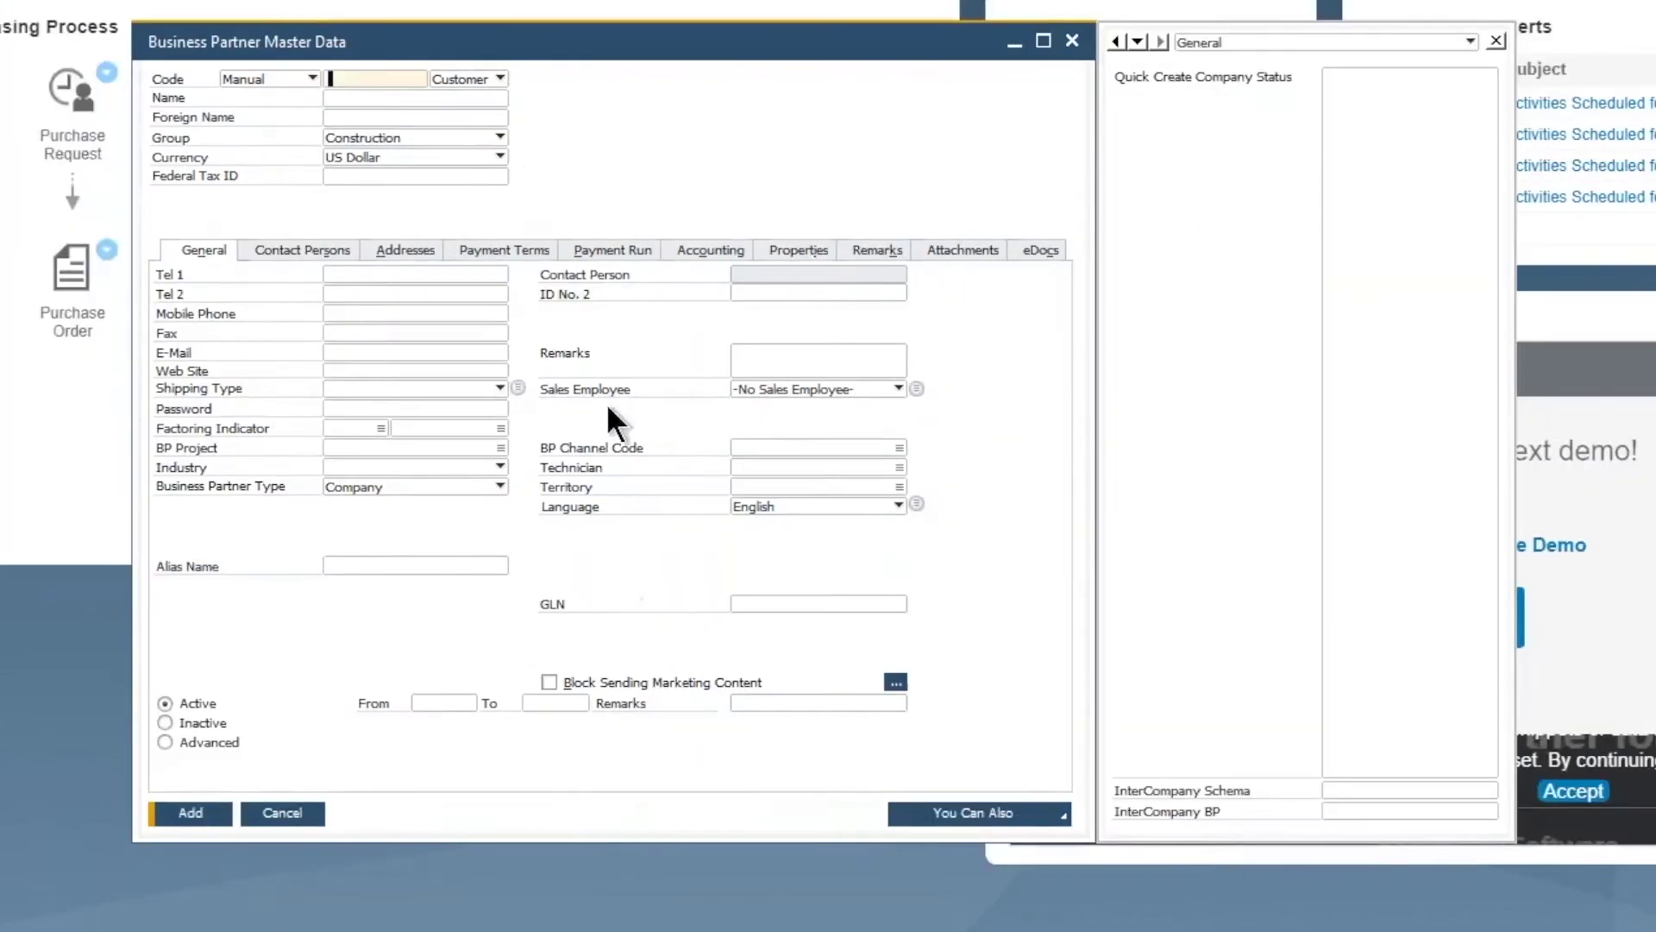
type("YB")
key("BackSpace")
key("BackSpace")
key("Escape")
key("Tab")
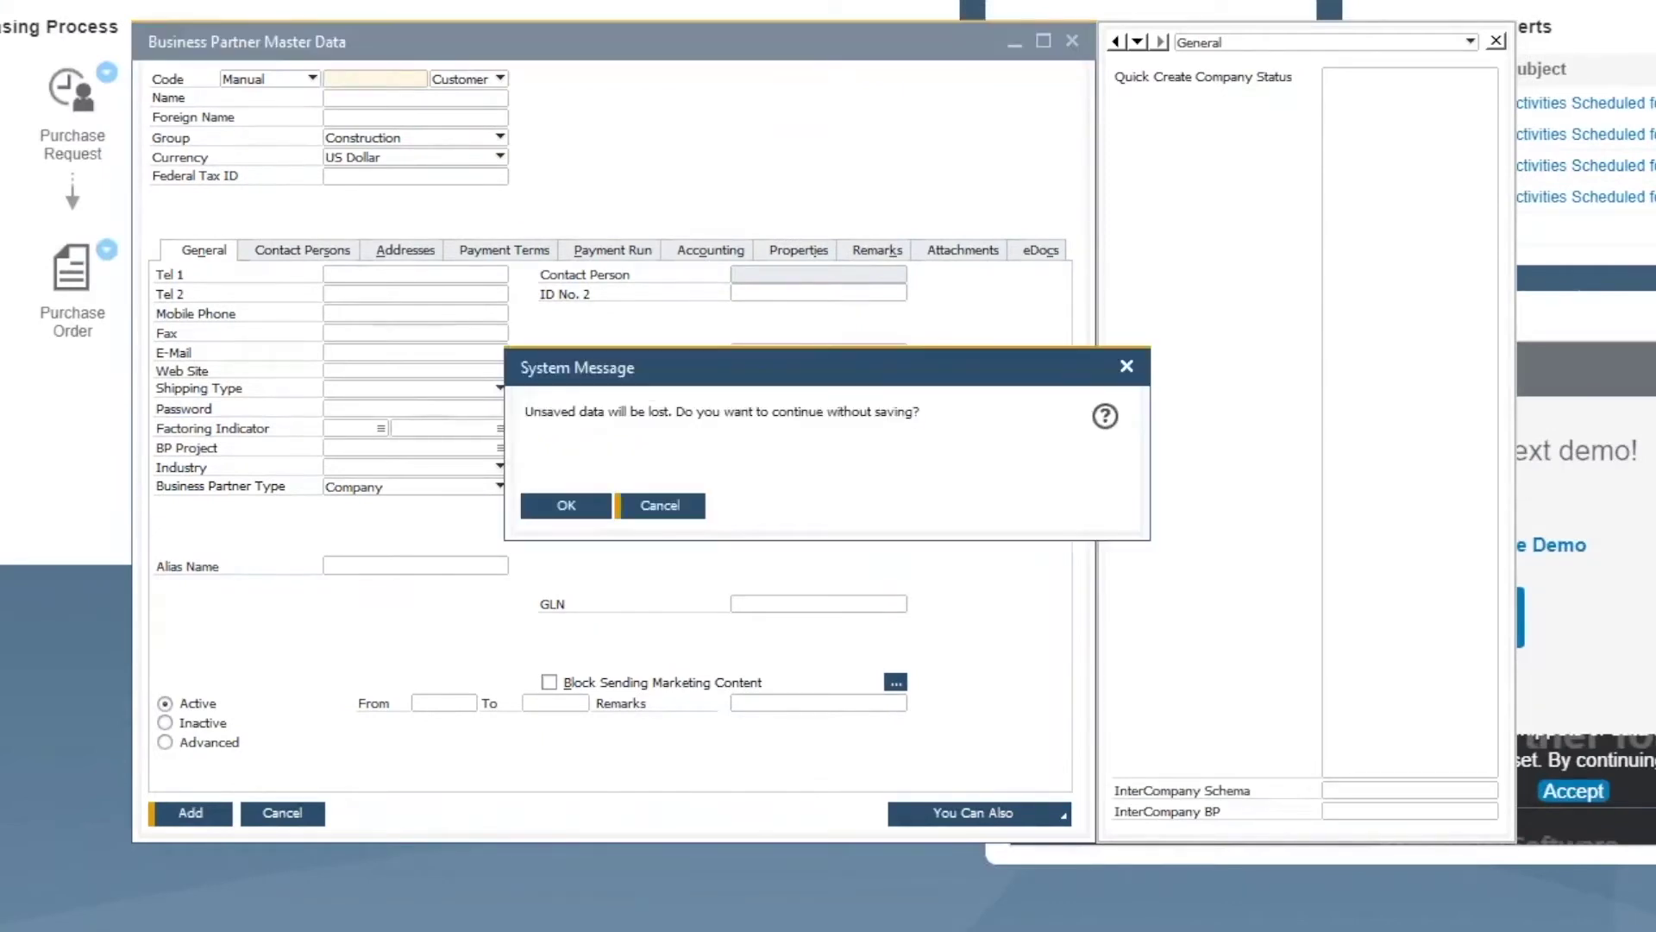
key("Return")
Find the newly added customer by its code in the Consolidation company's Business Partner Master Data.
key("ctrl+f")
key("Return")
type("YB100")
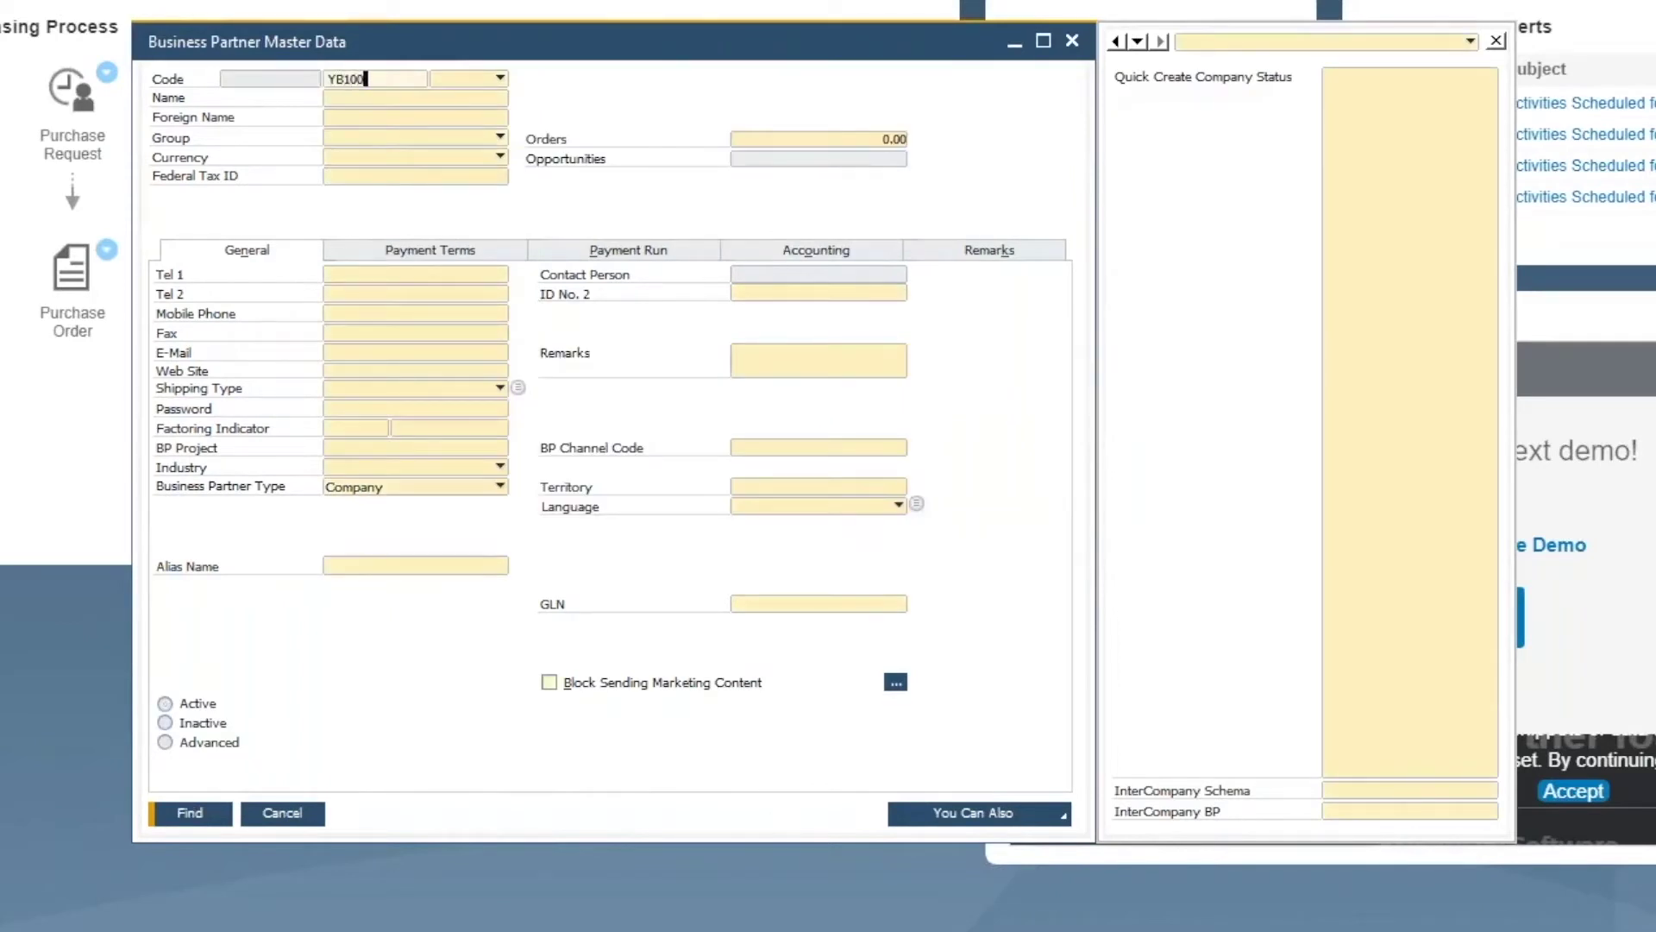
key("Return")
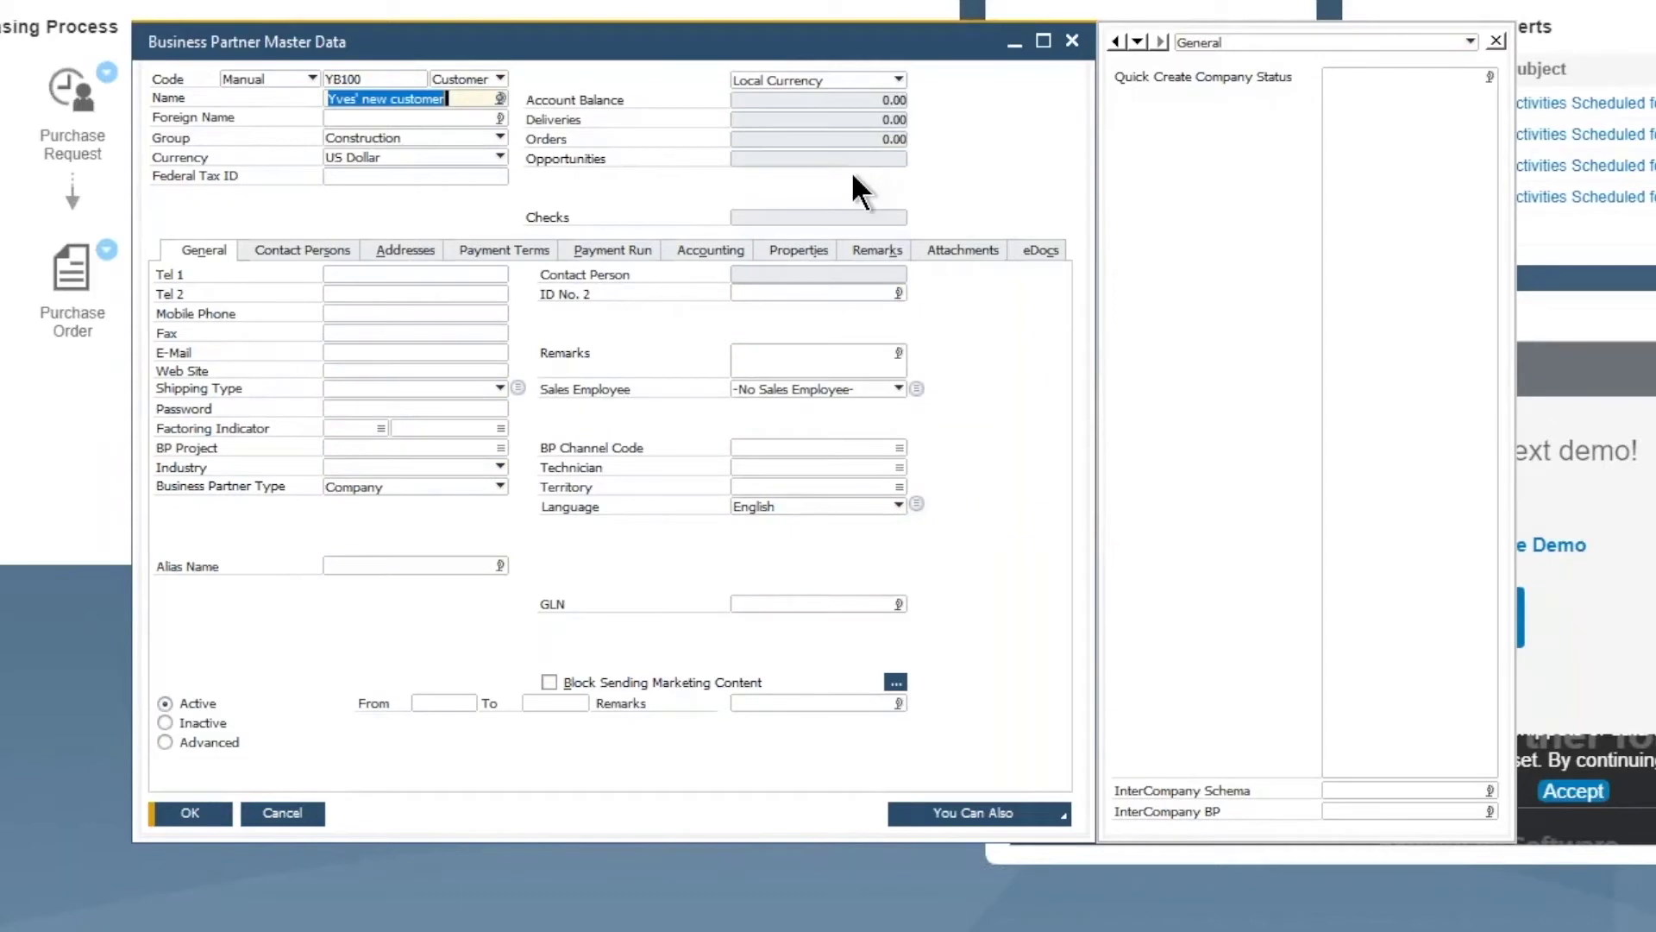
Change the customer's name to "Customer ABC", save the record and update the name in open documents.
type("Custoemr ABC")
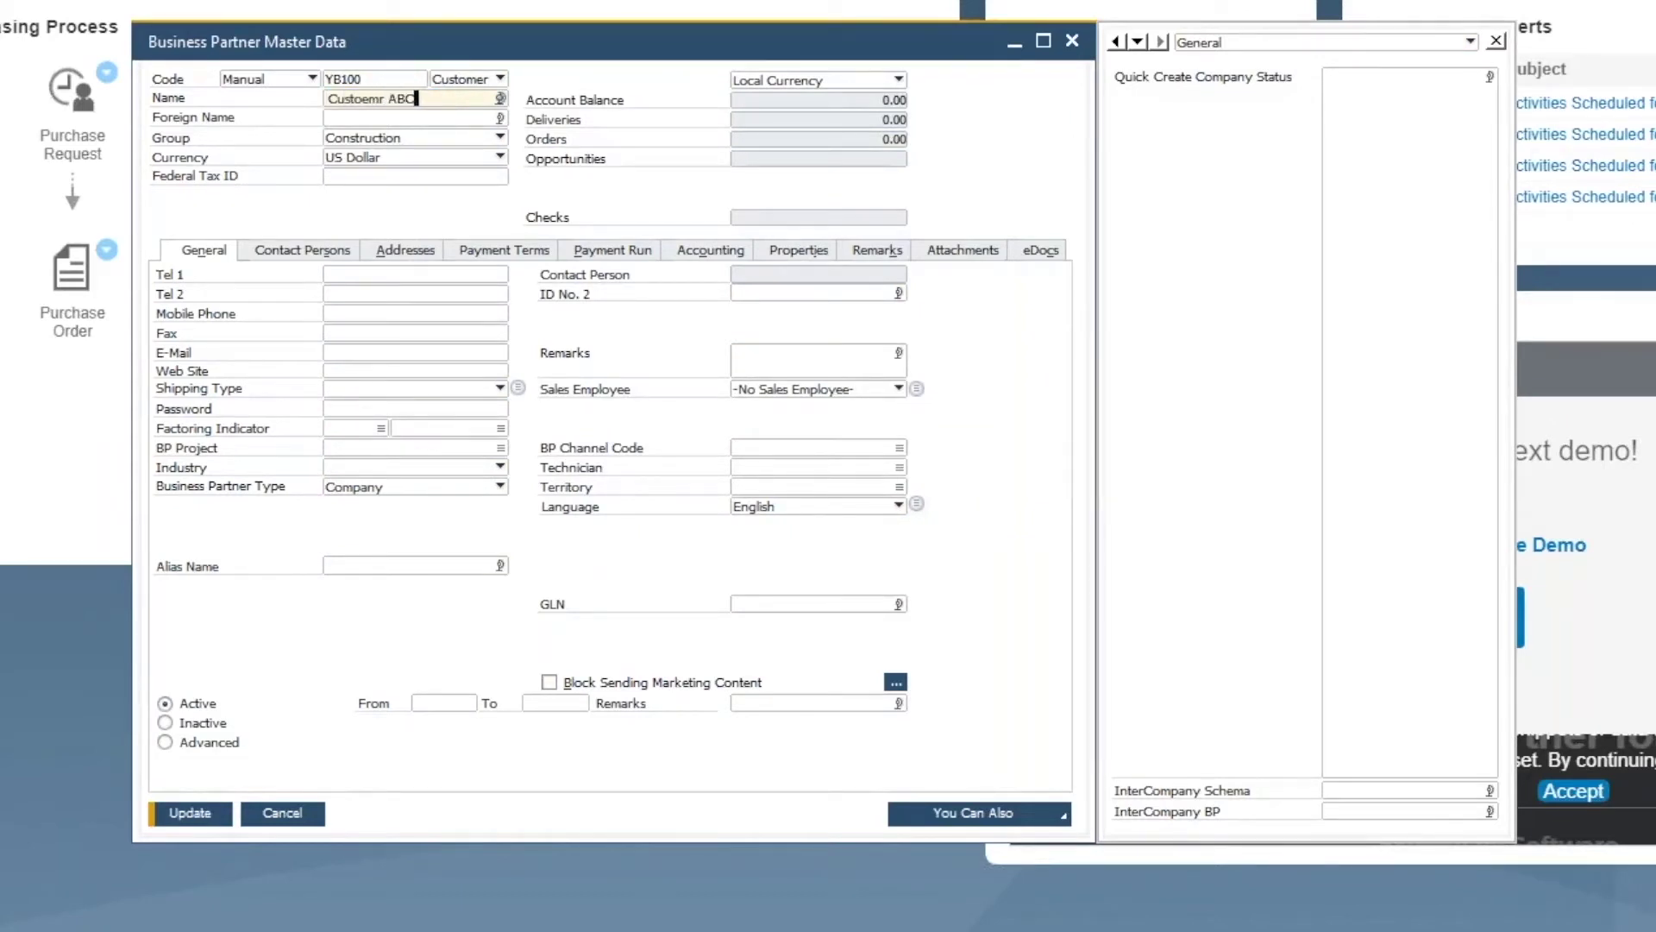
key("Left")
key("Left")
key("Left")
key("Left")
key("BackSpace")
key("BackSpace")
key("BackSpace")
type("mer")
key("Return")
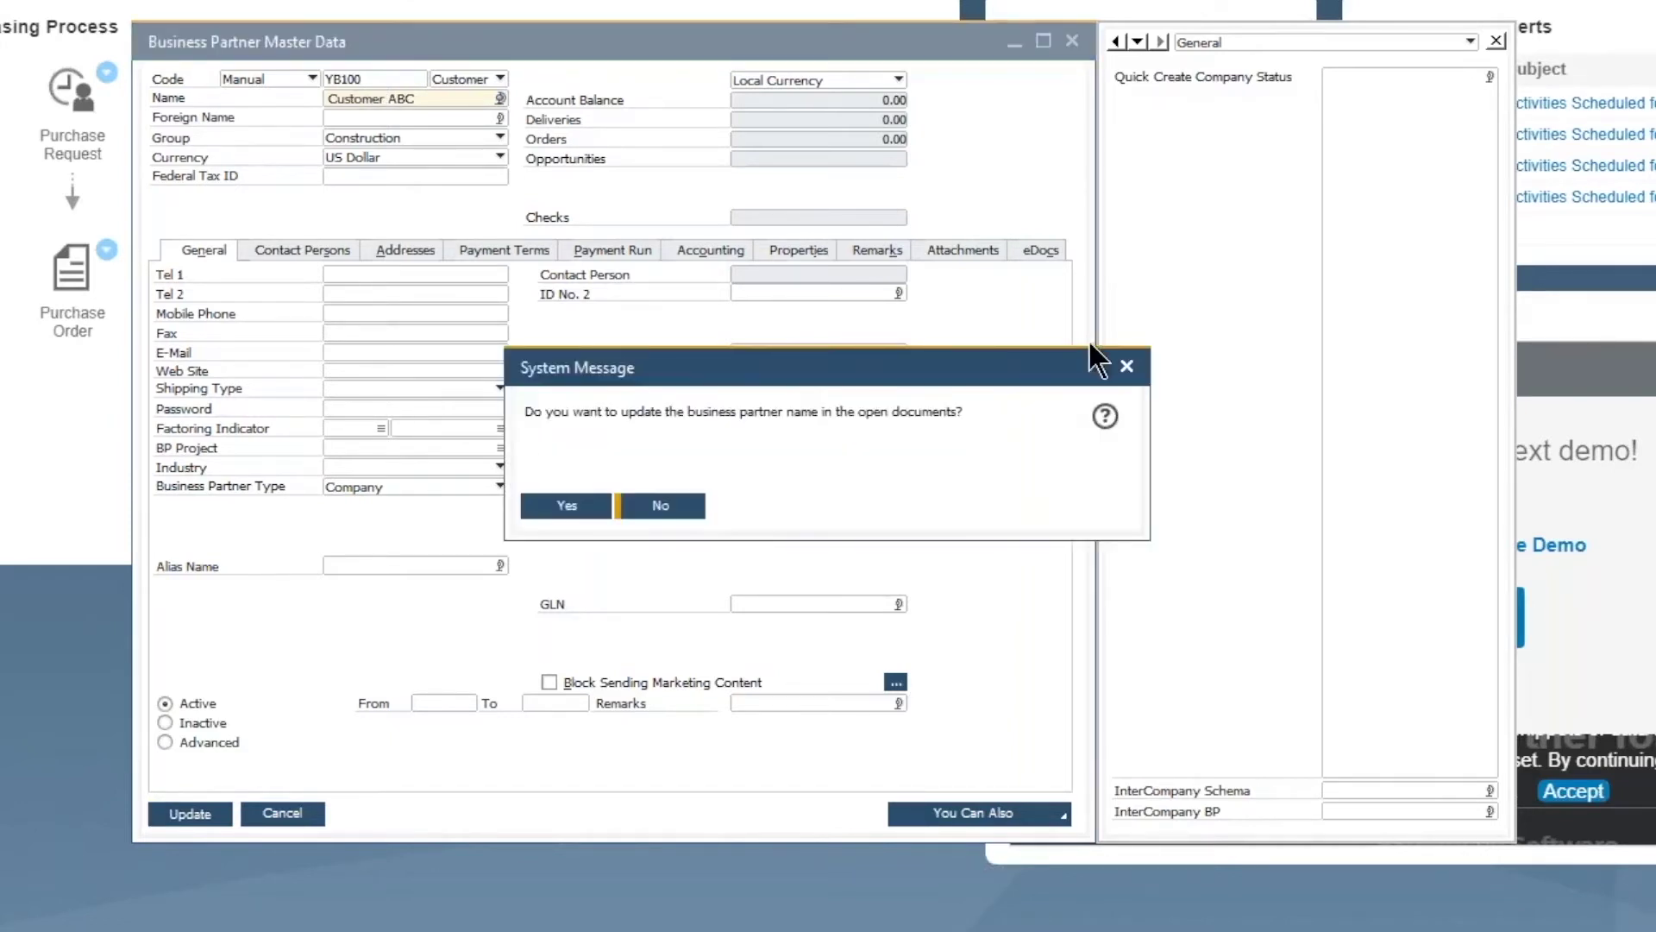
left_click(571, 502)
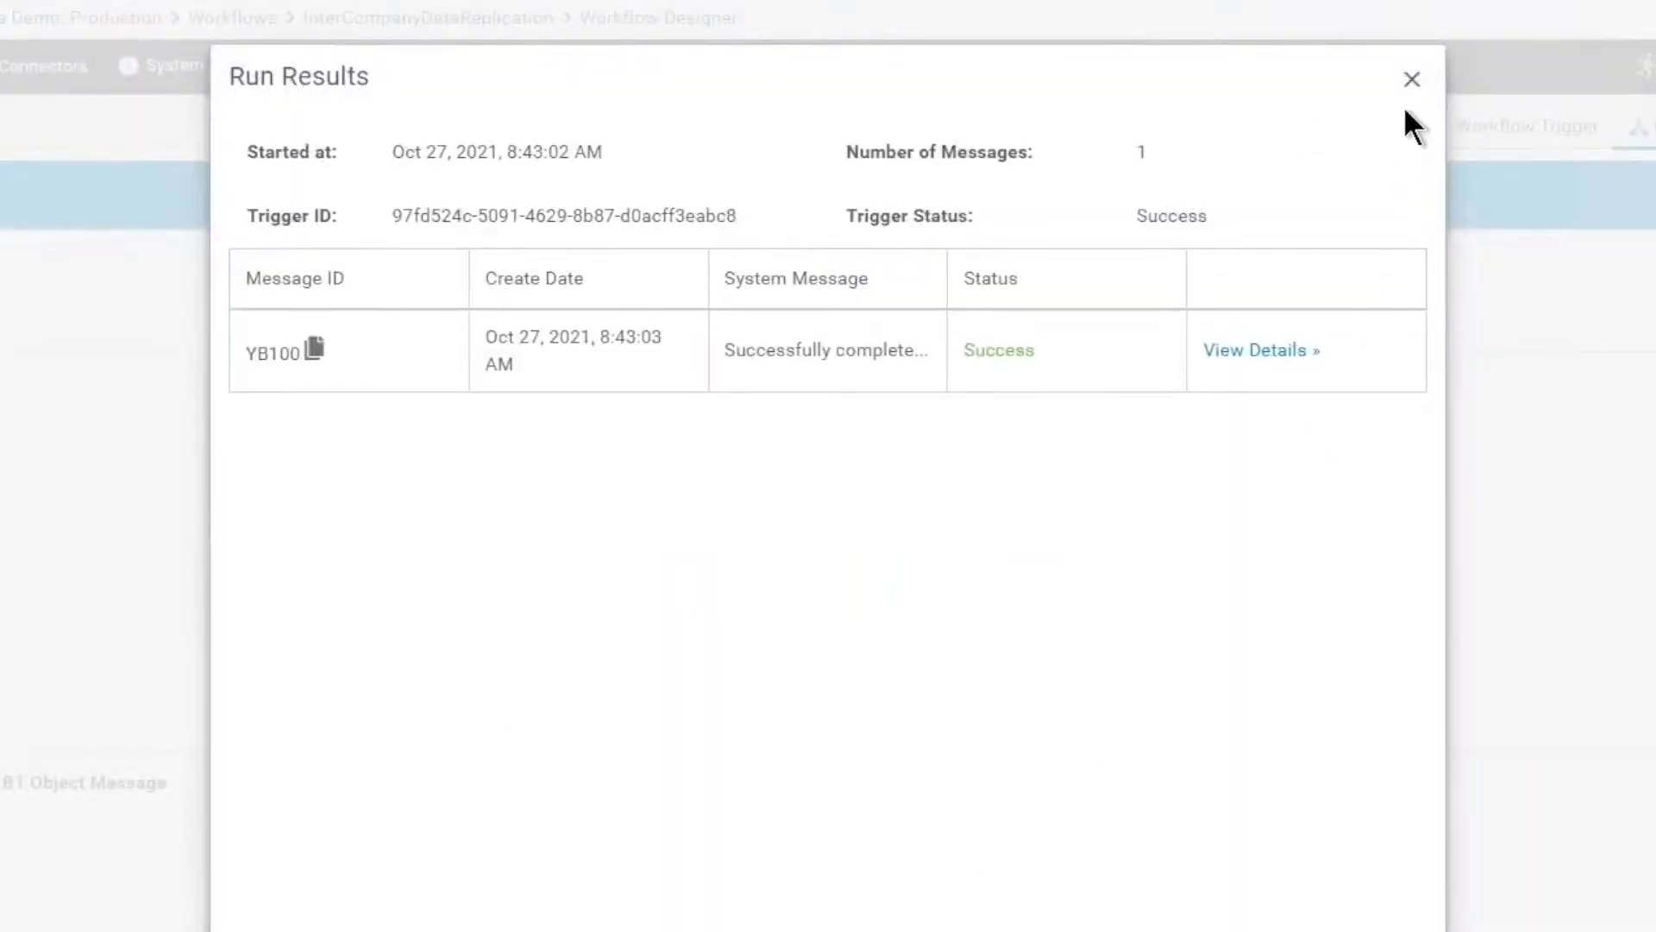
Rerun the InterCompanyDataReplication workflow and refresh the edited customer's record in SAP Business One's Demo 1 company.
left_click(1412, 79)
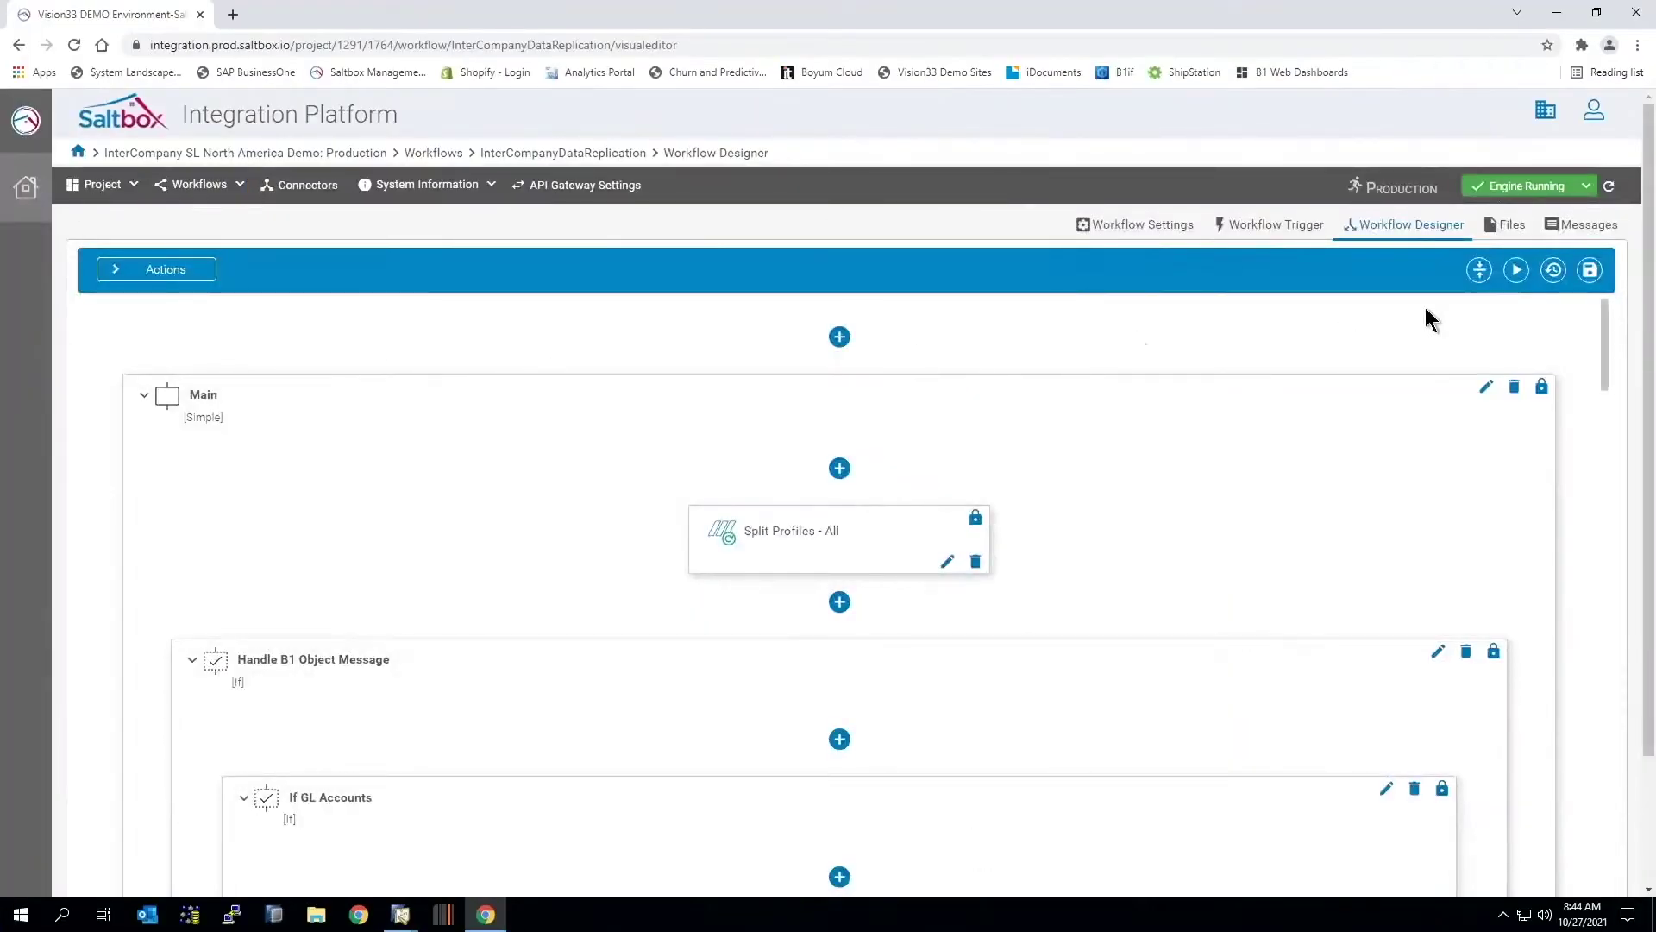
left_click(1516, 270)
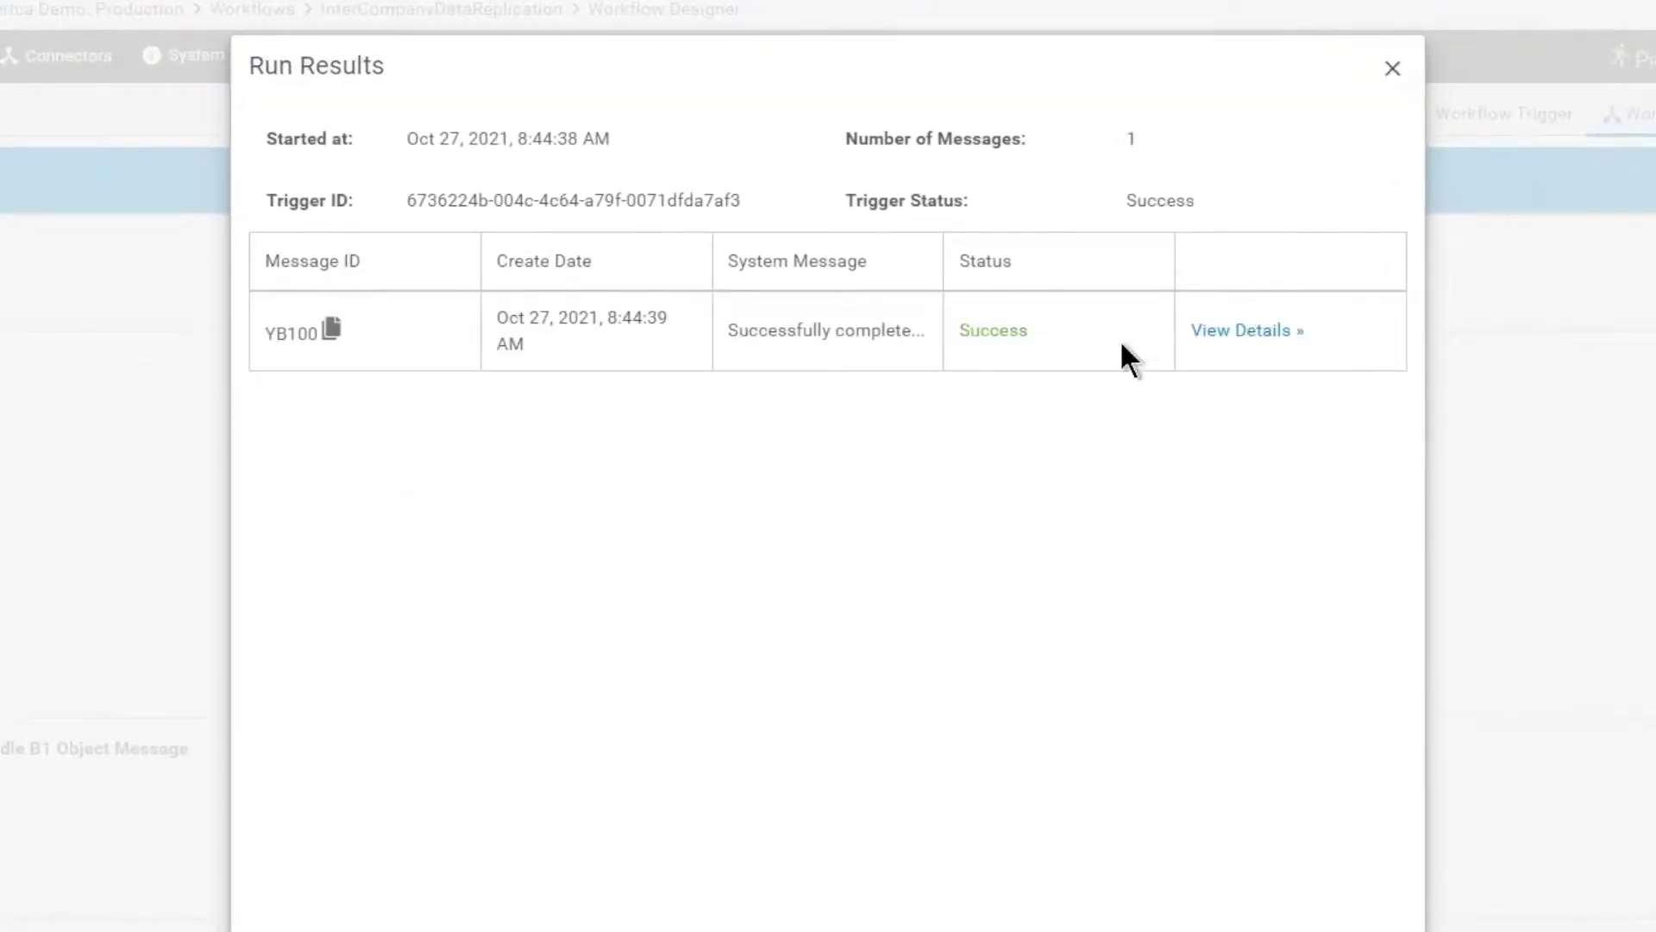
mouse_move(404, 914)
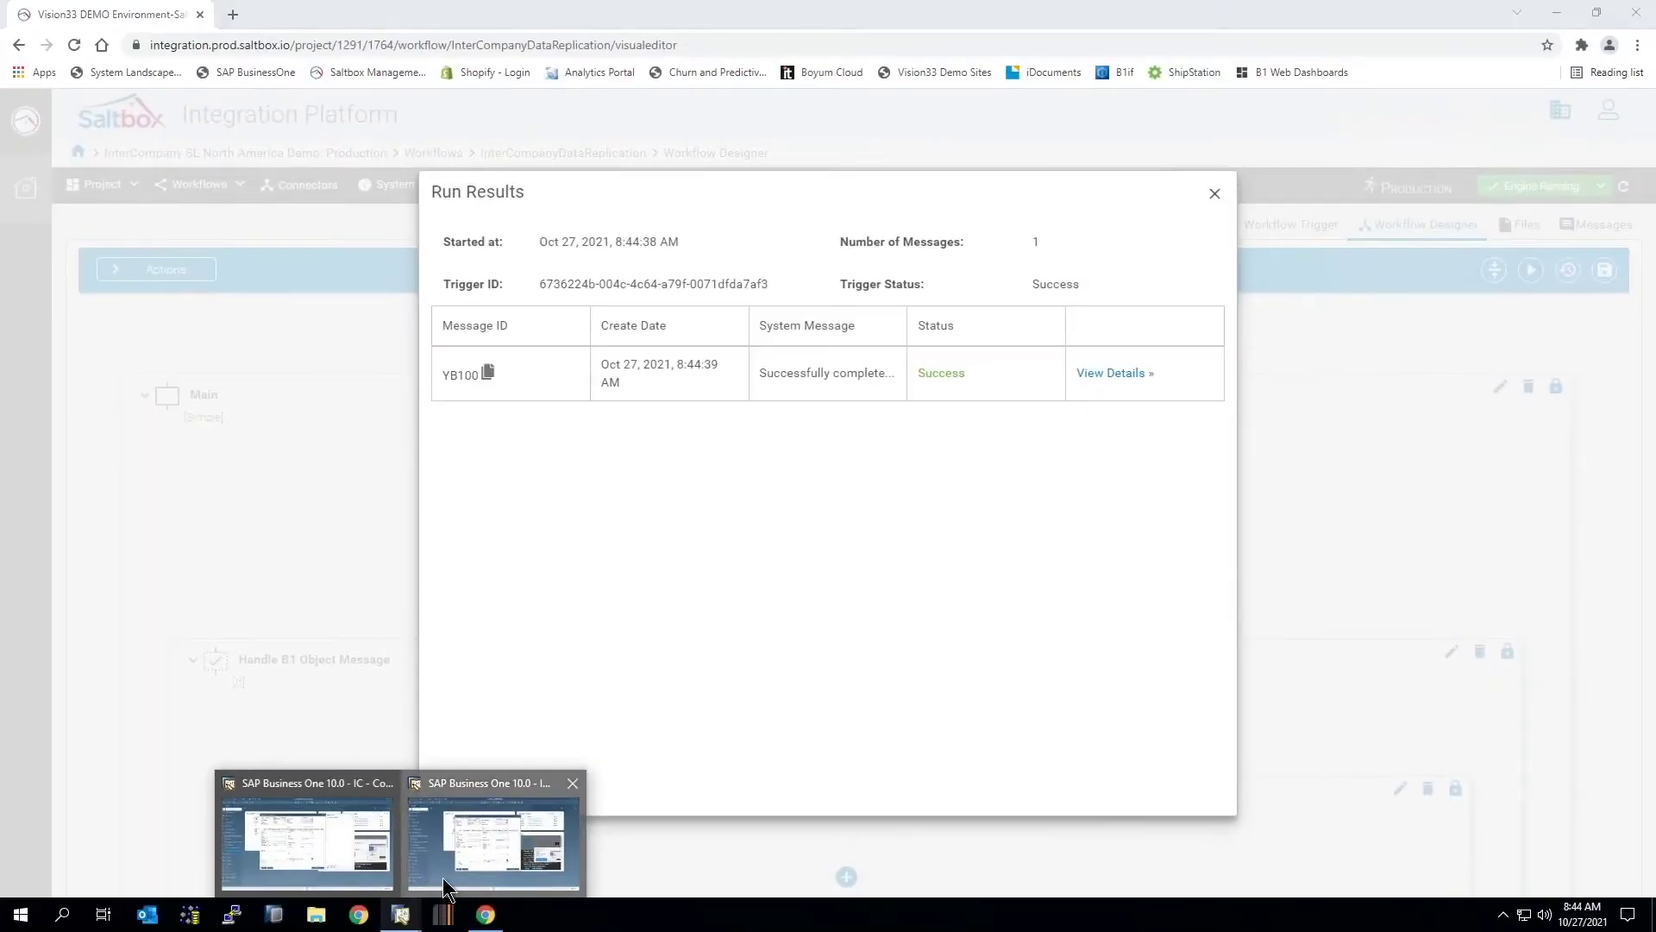
left_click(446, 888)
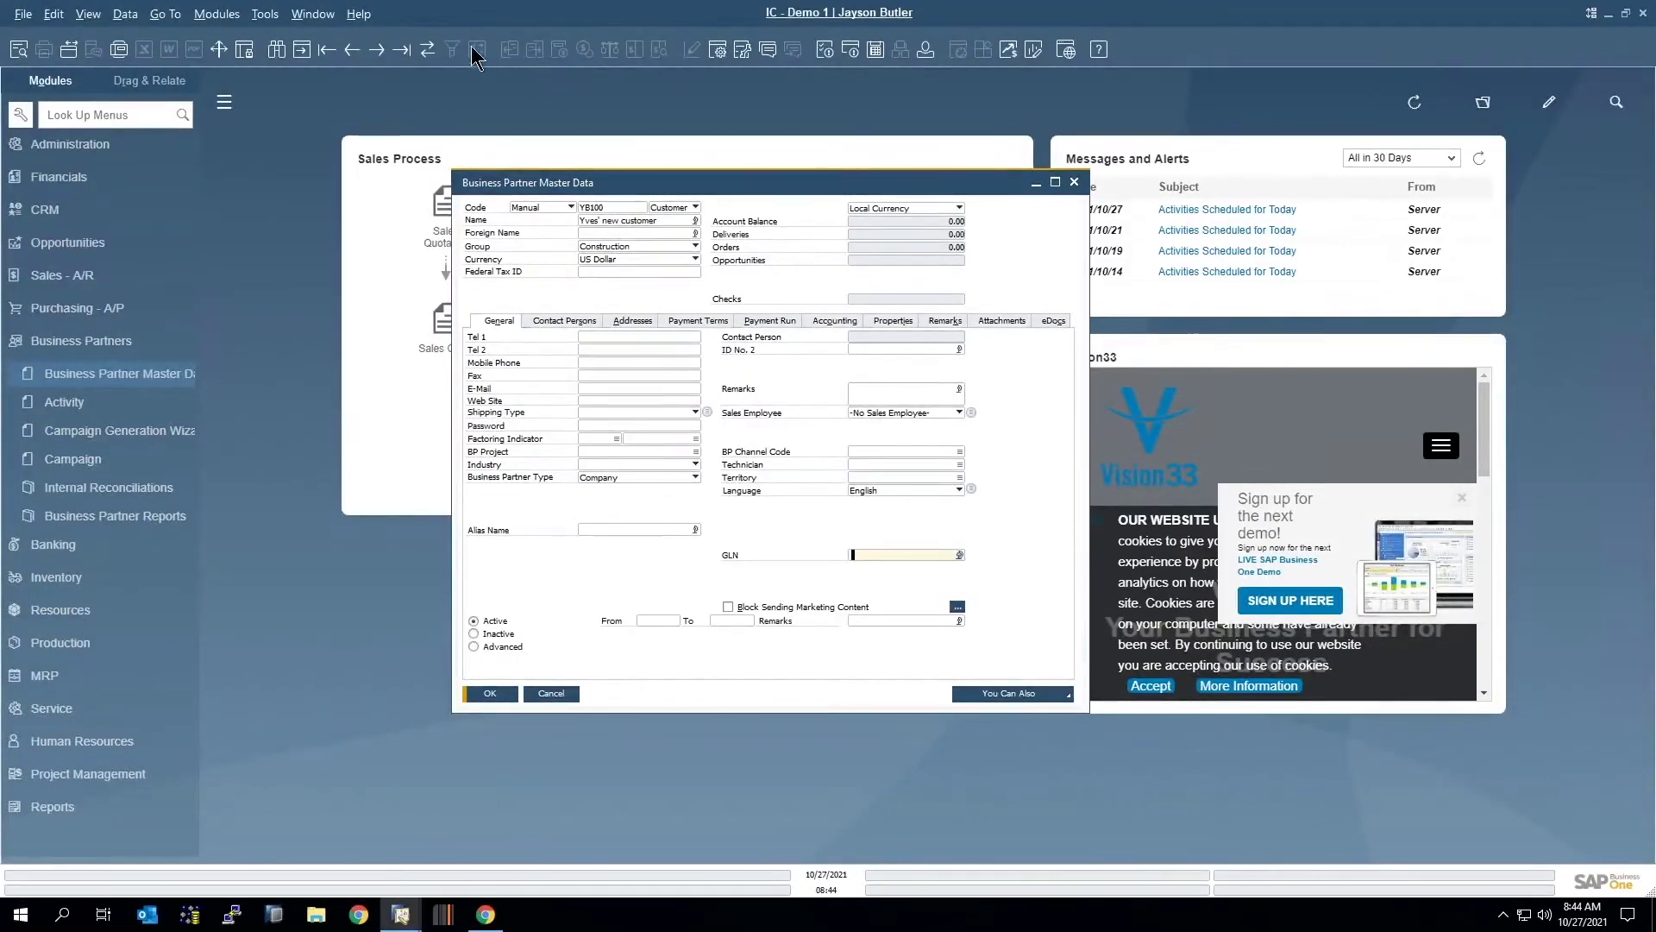
left_click(428, 51)
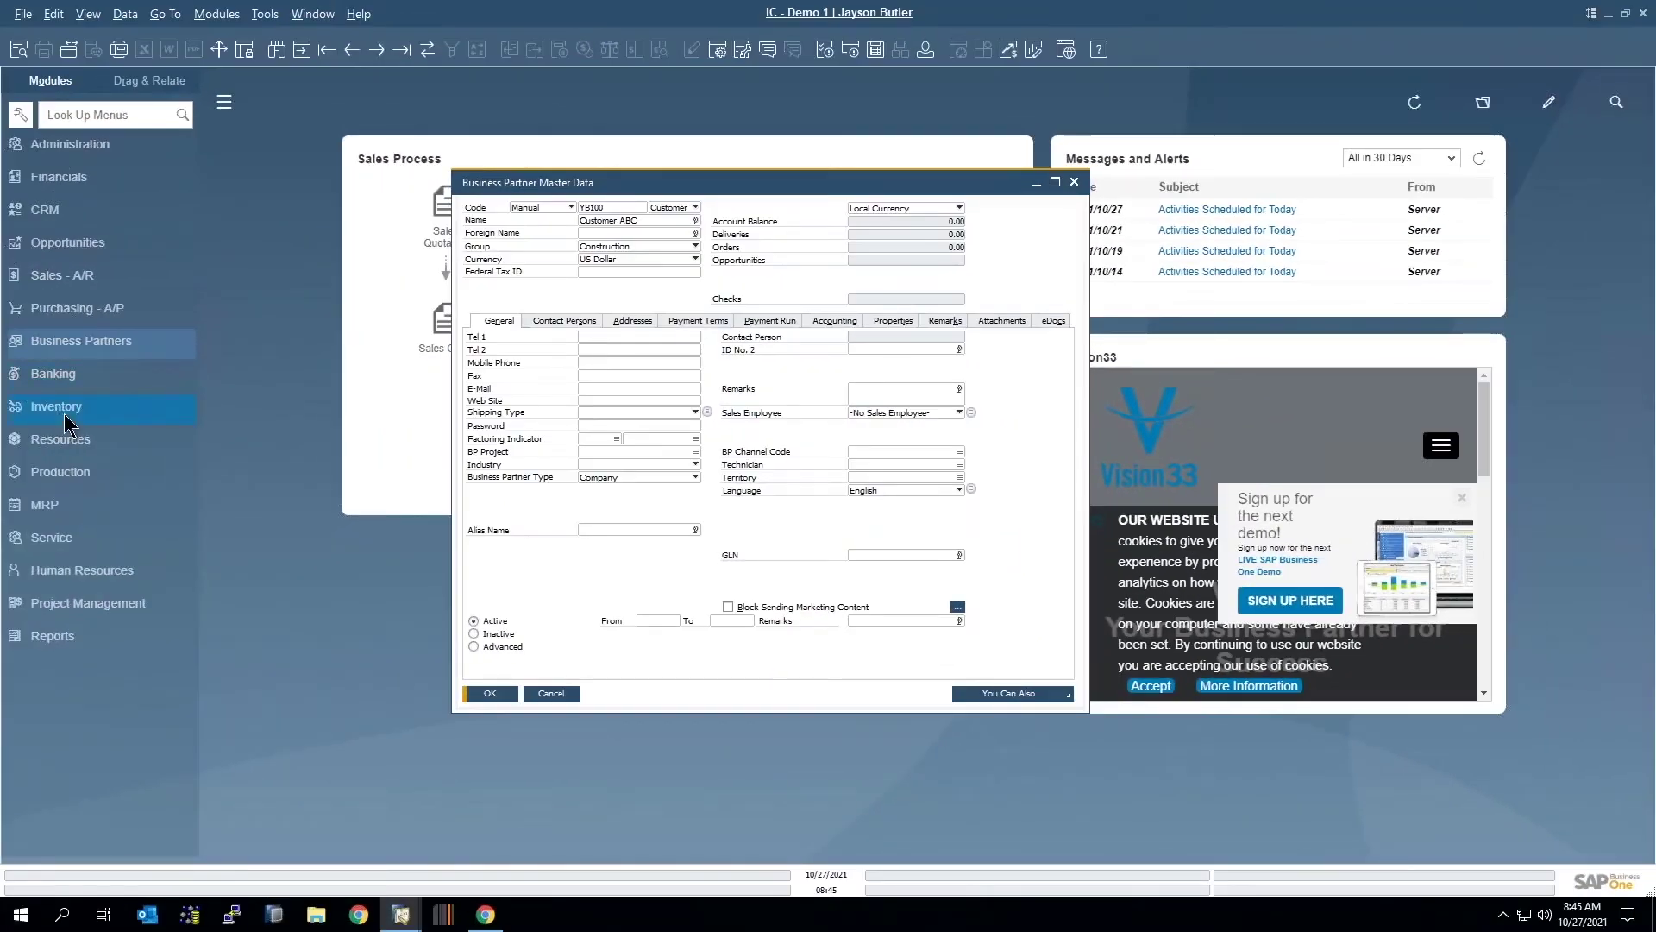
Search Demo 1's Item Master Data for item number ITEM-YB.
left_click(64, 423)
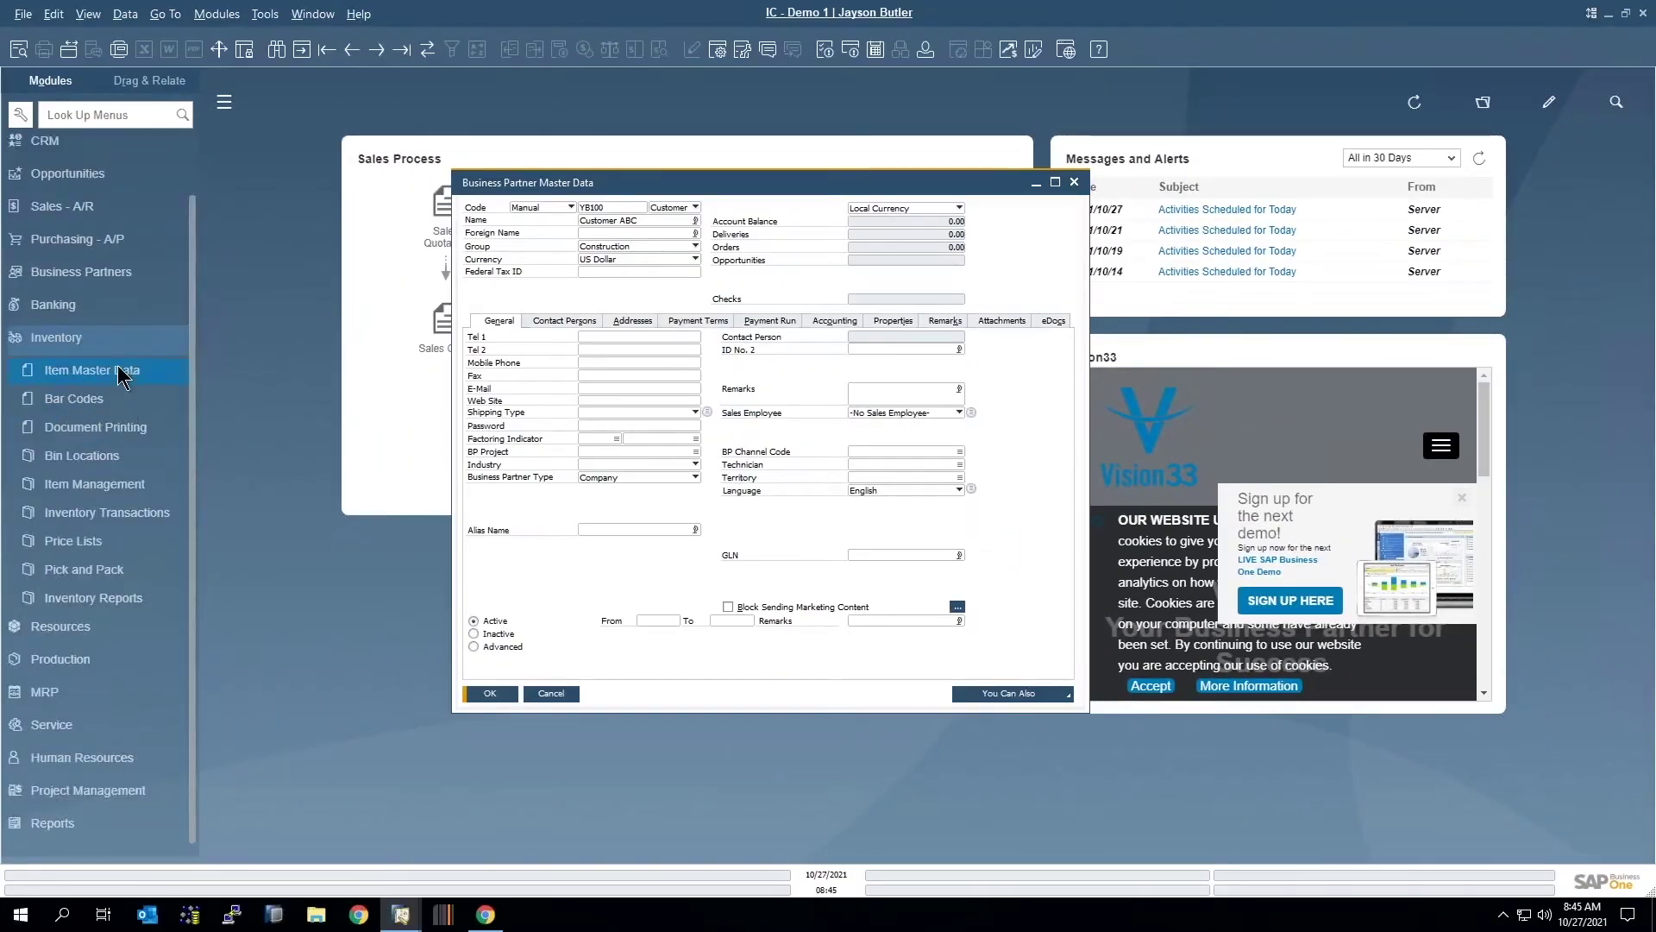
left_click(122, 370)
left_click_drag(663, 197, 765, 217)
type("1")
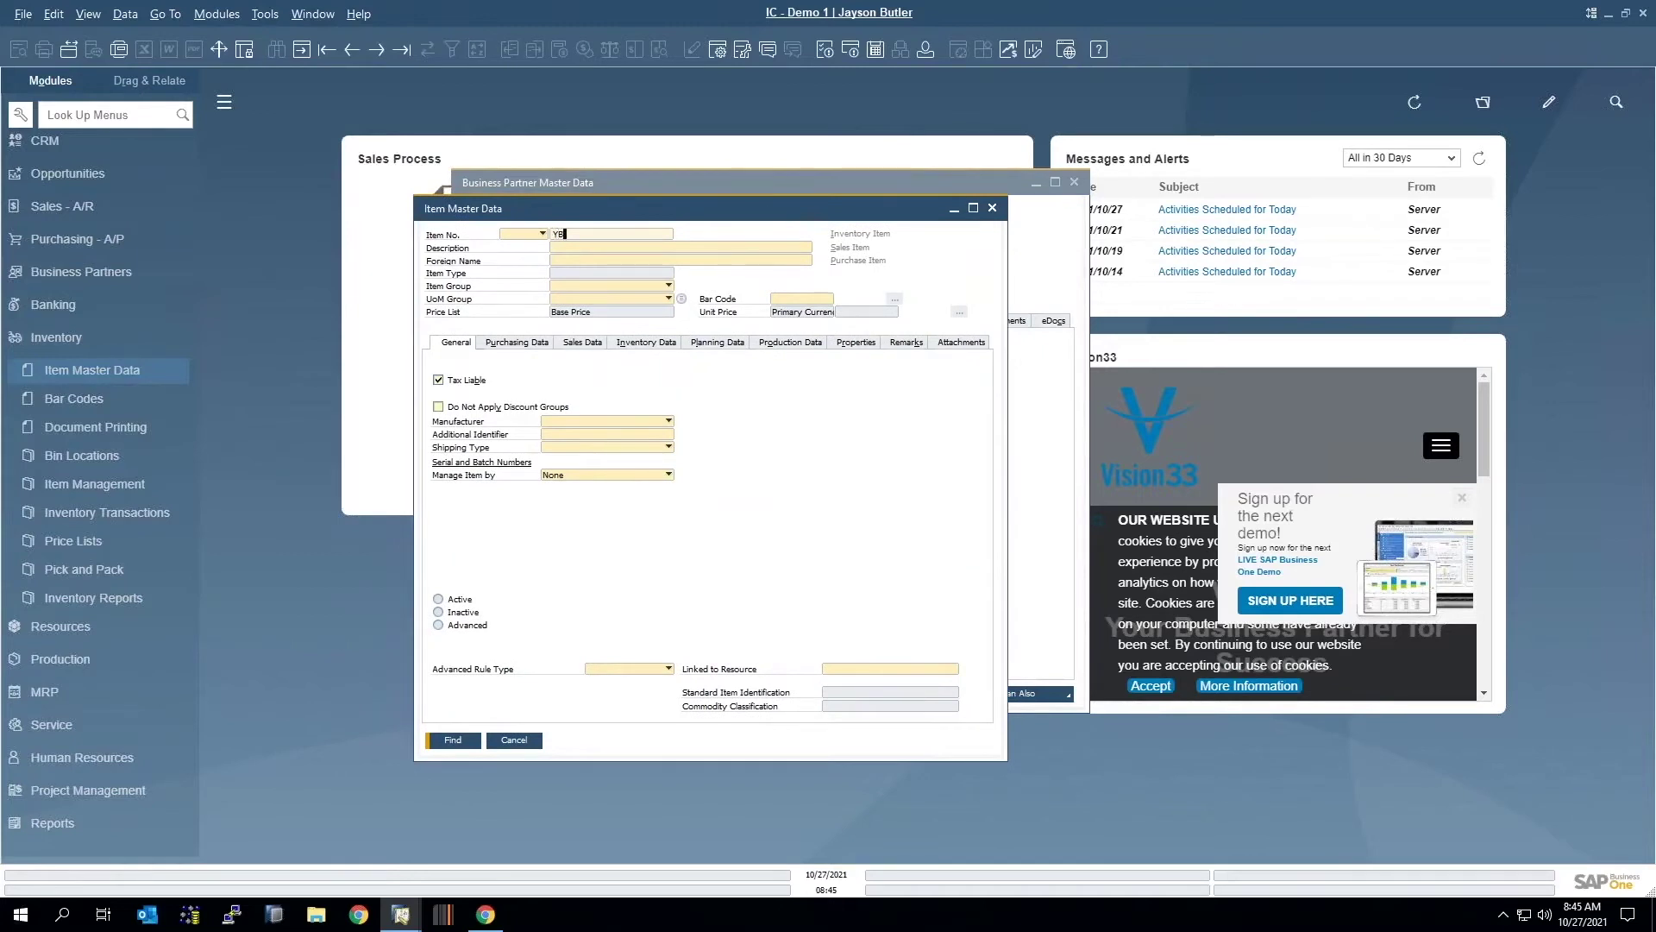
type("TEM-YB")
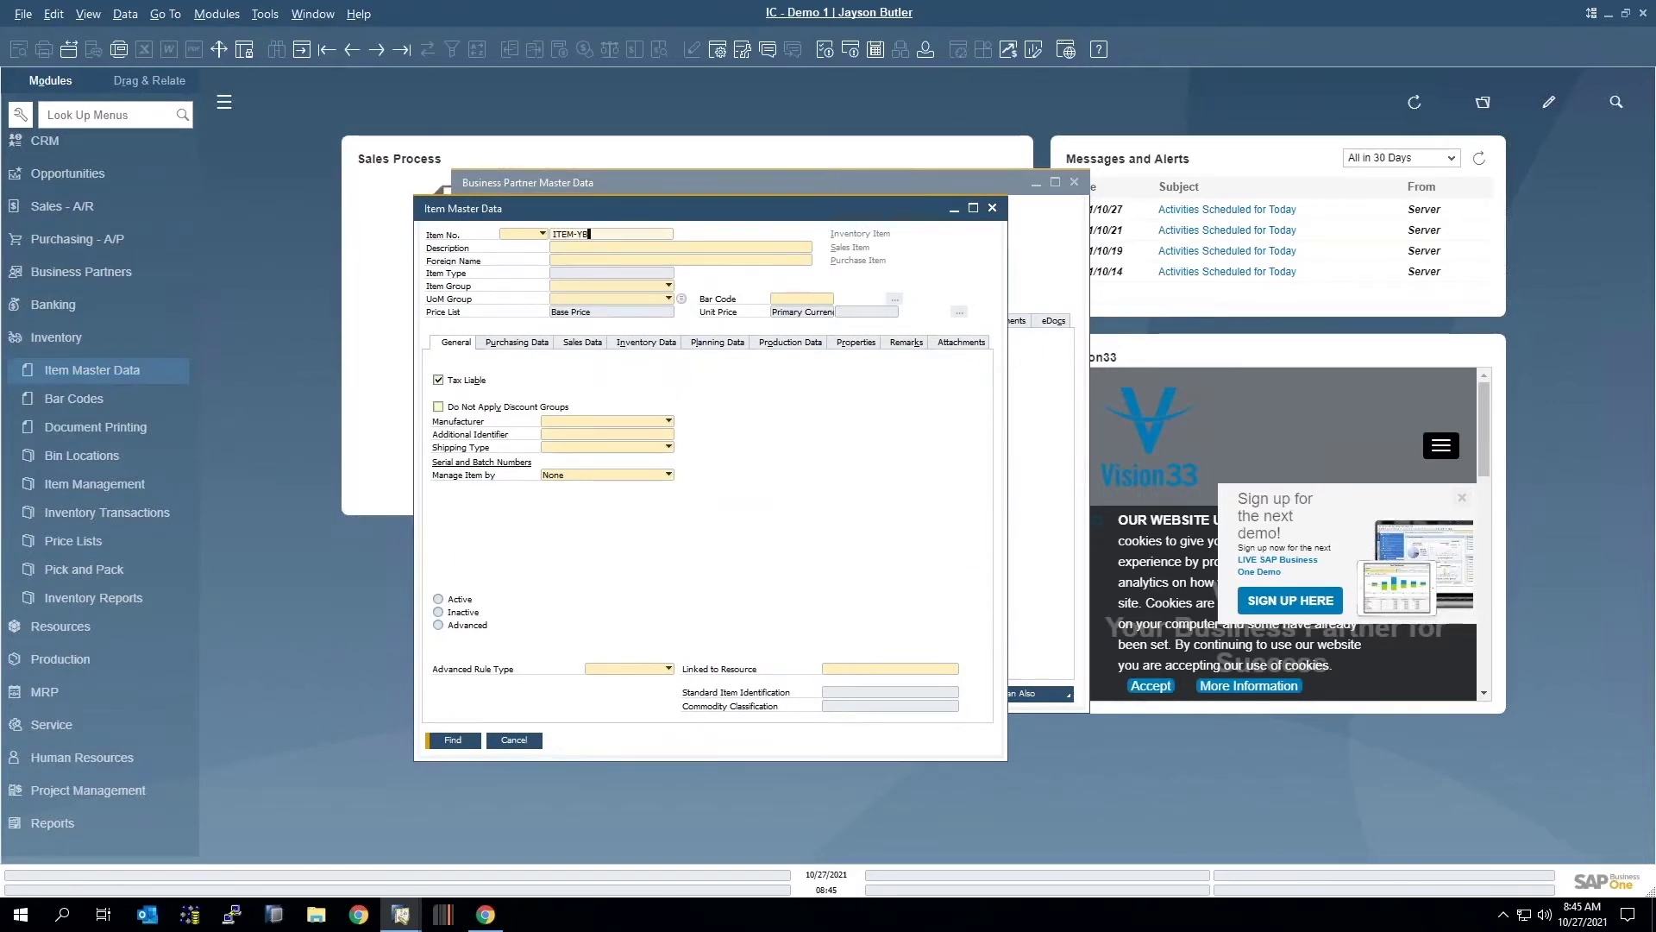
key("Return")
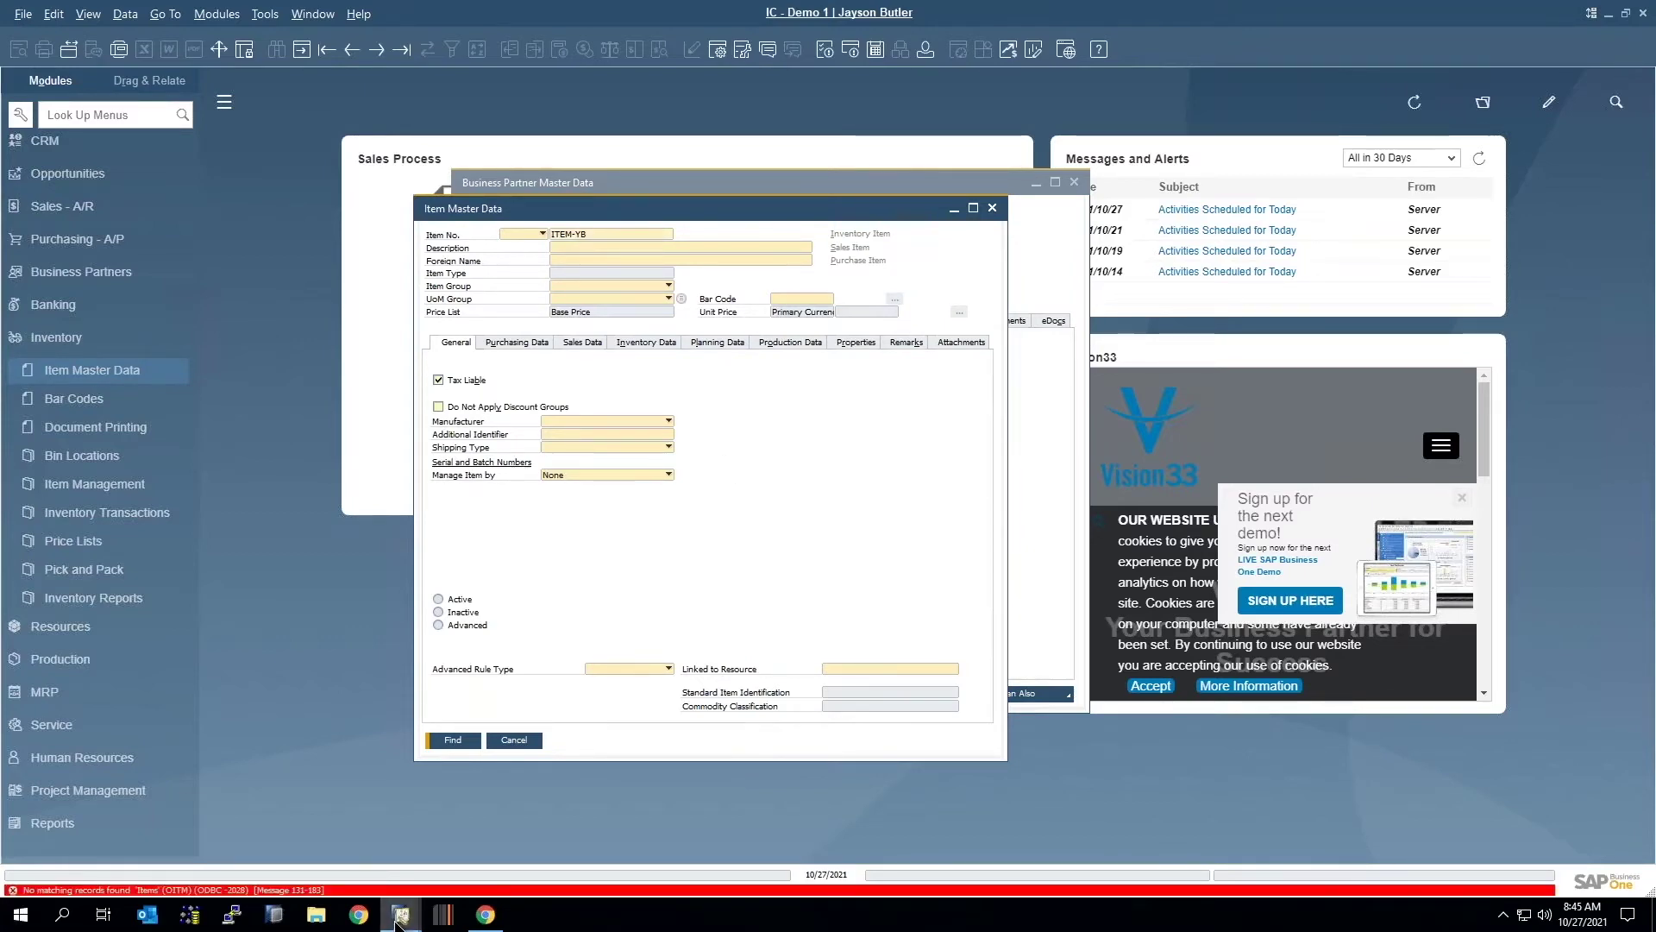
Switch to the Consolidation company, close the customer record and open Item Master Data.
mouse_move(399, 919)
left_click(340, 830)
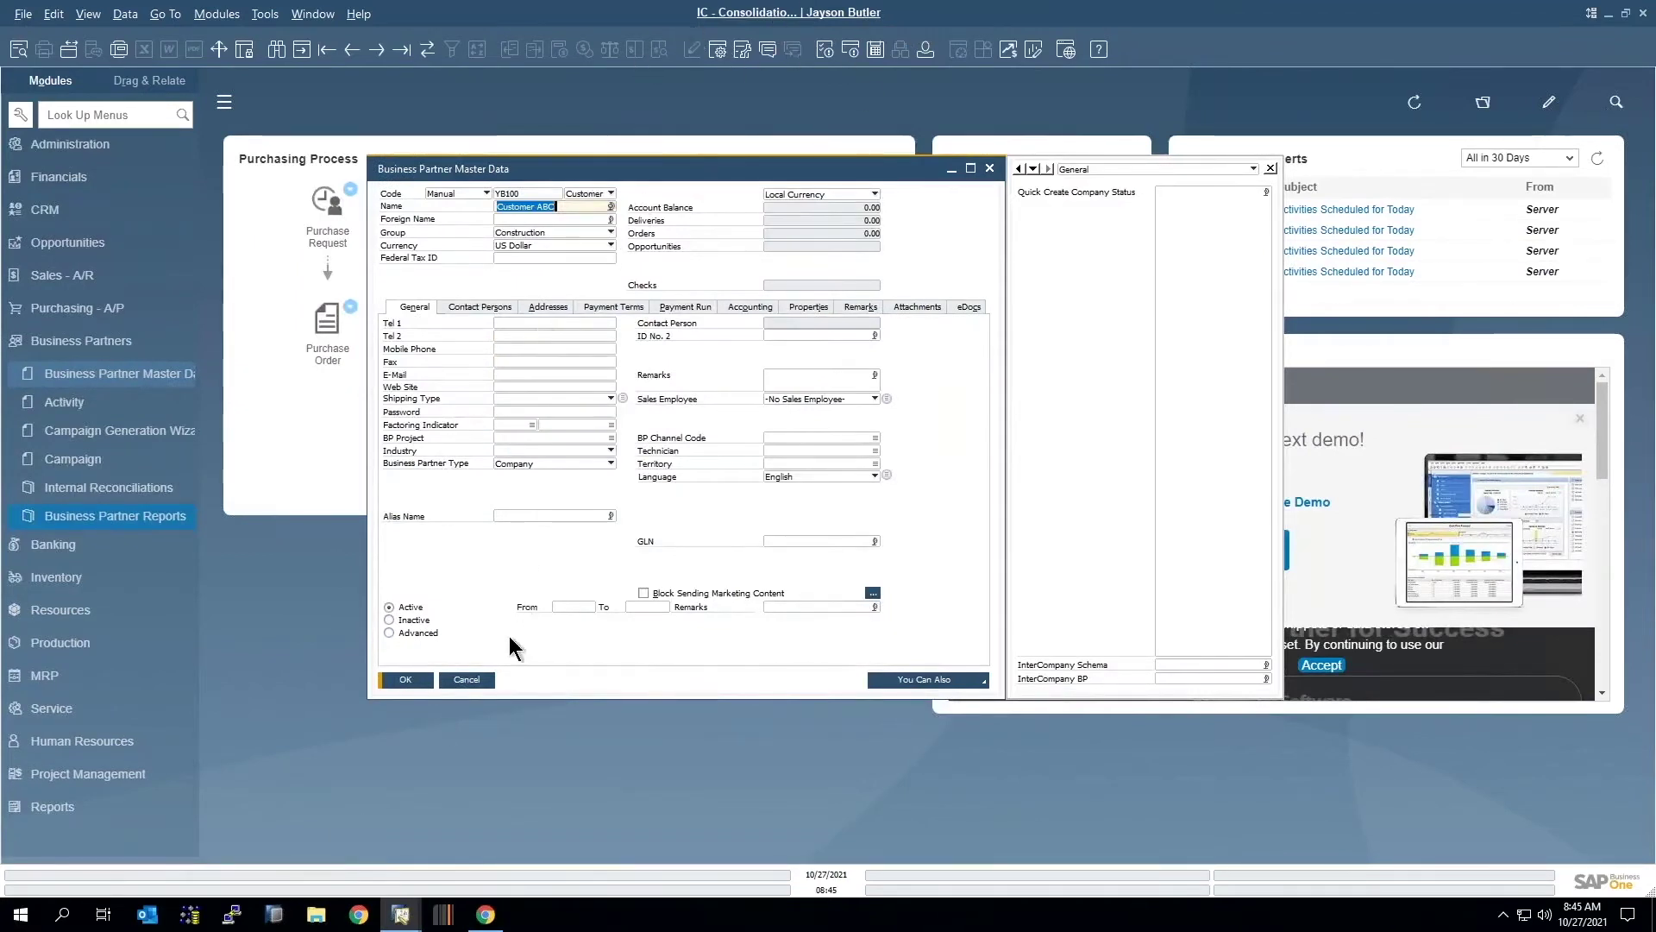
left_click(458, 682)
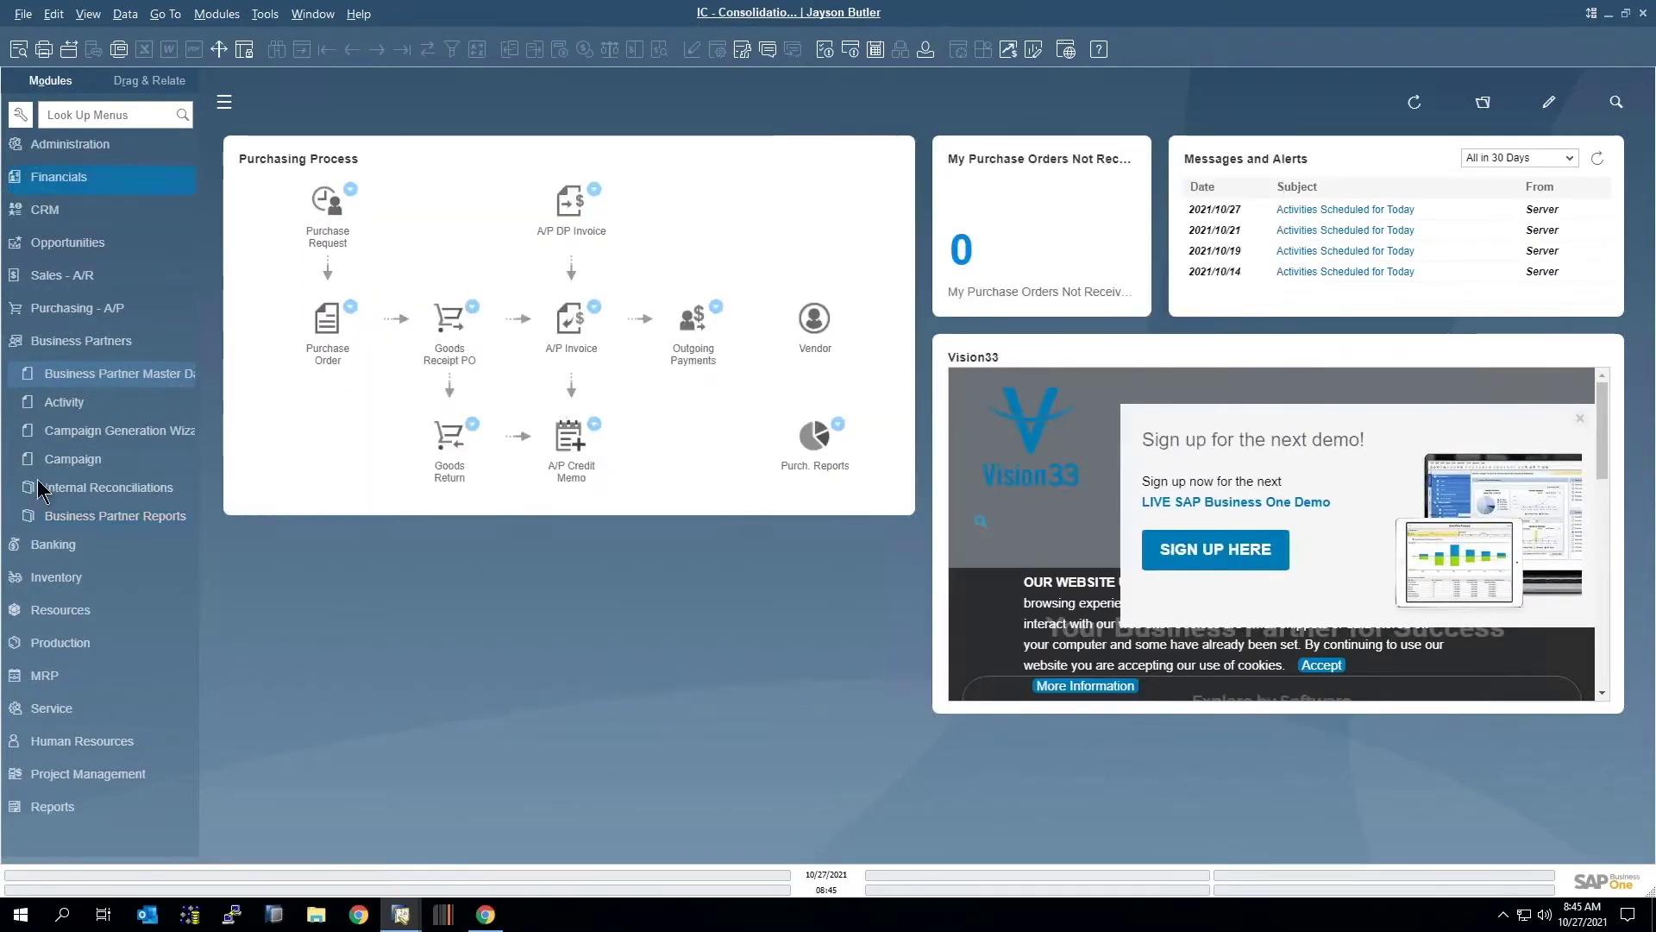
left_click(86, 569)
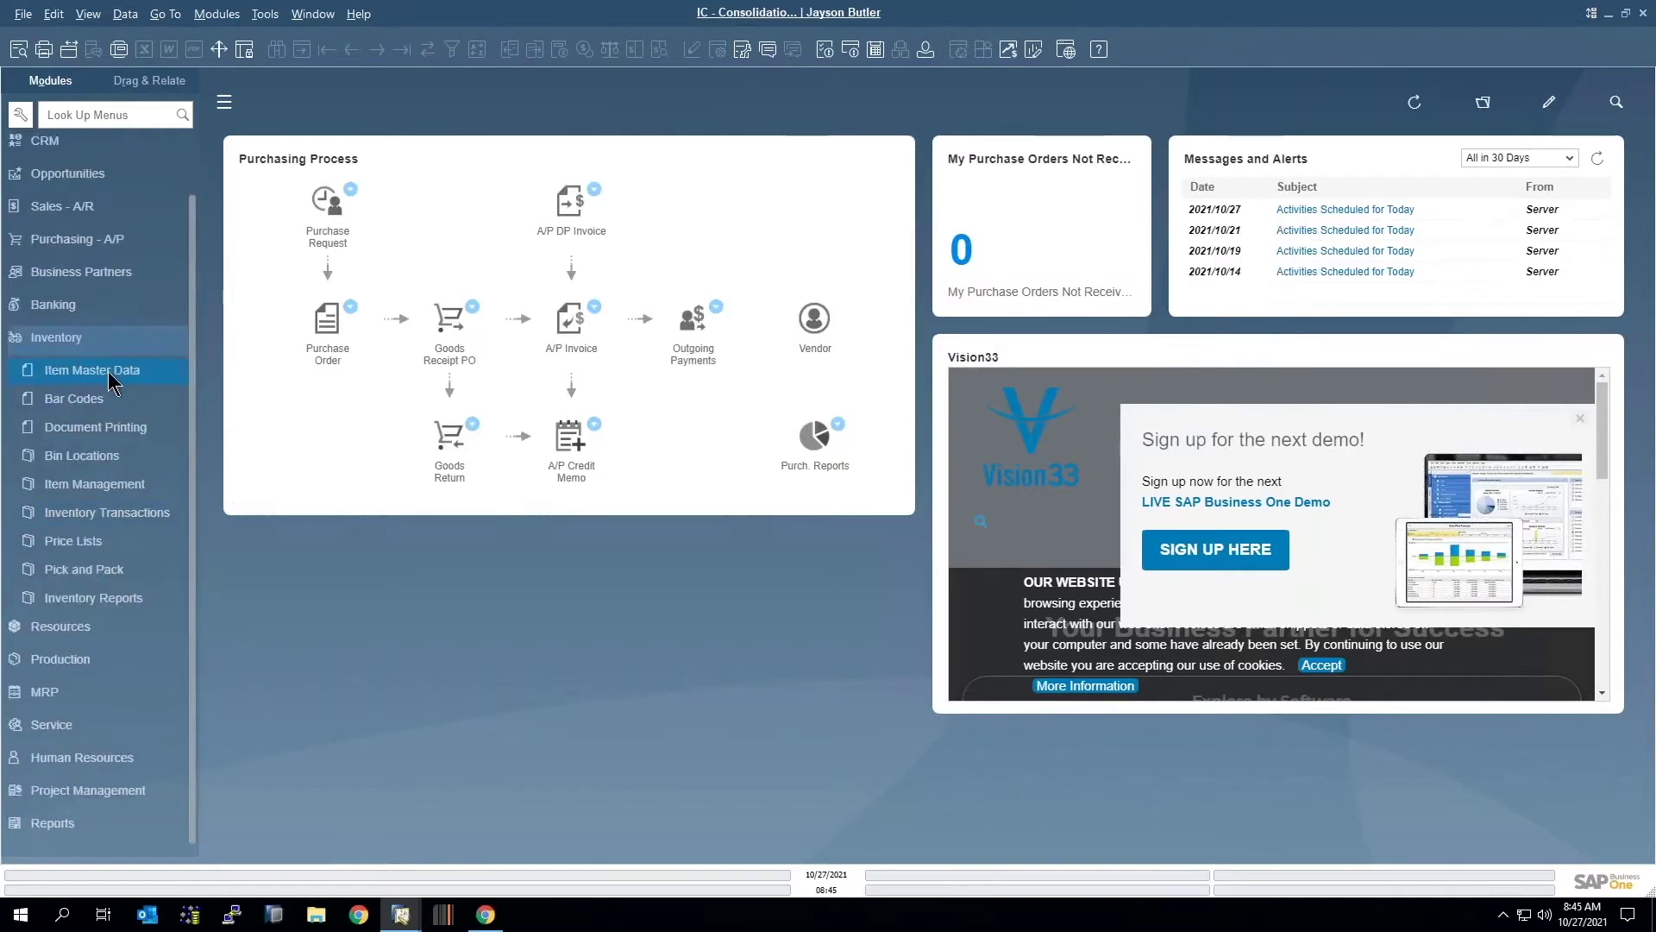
left_click(91, 369)
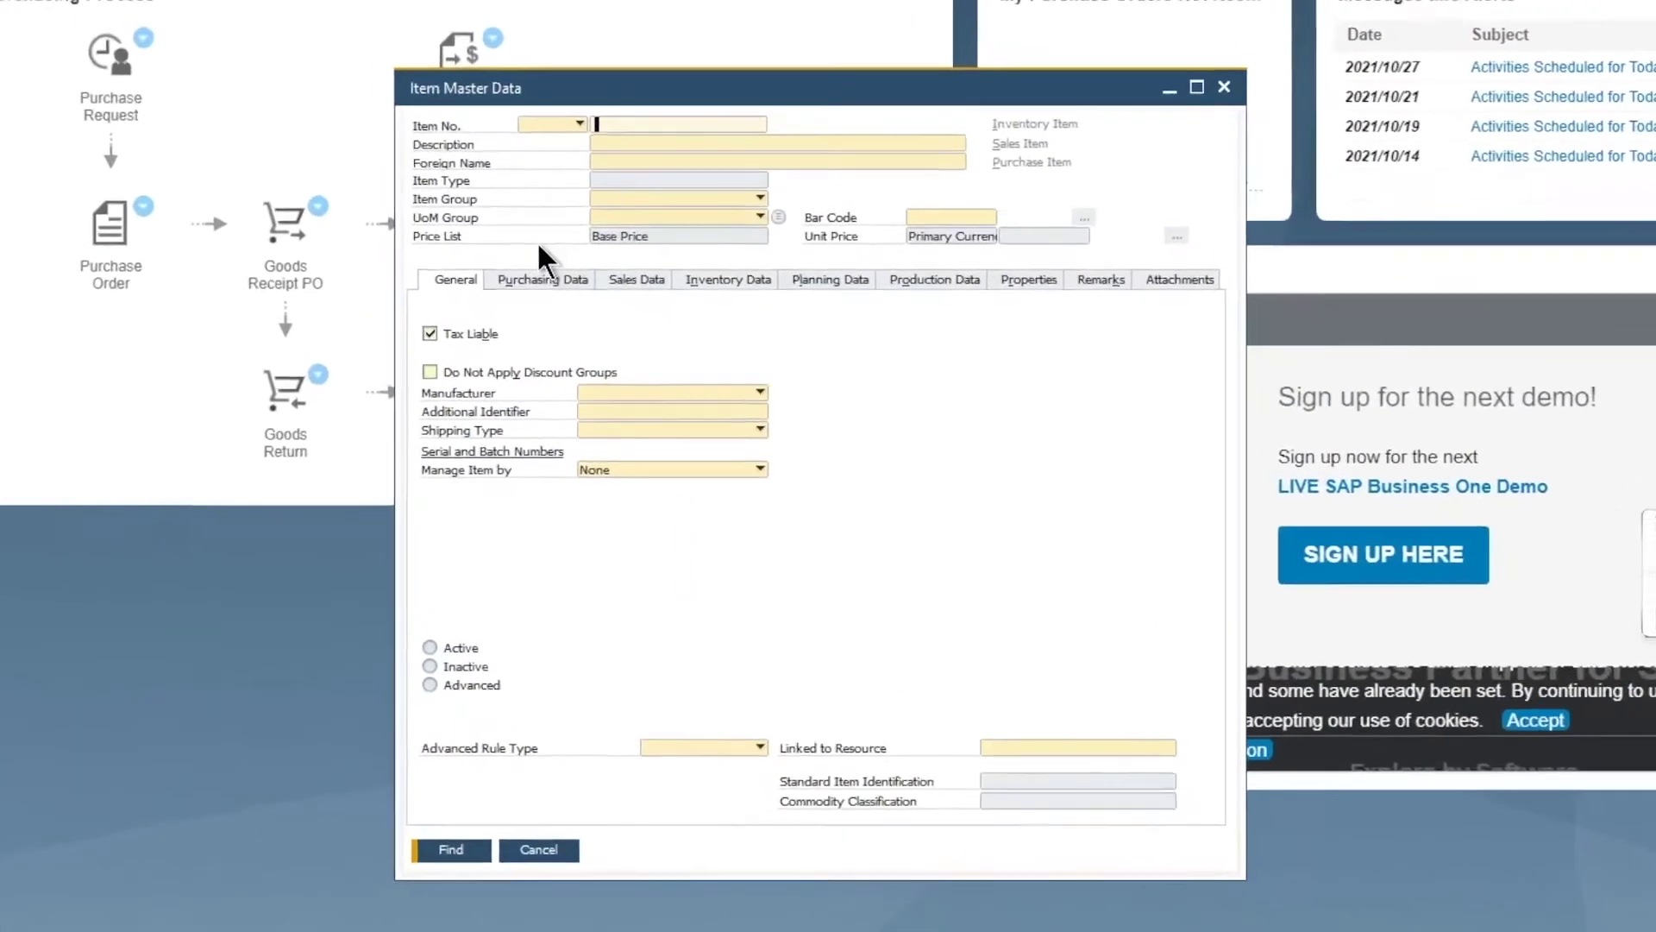
Add item ITEM-YB to the Consolidation company with a description marking it as the presenter's new item.
type("ITEM-YB")
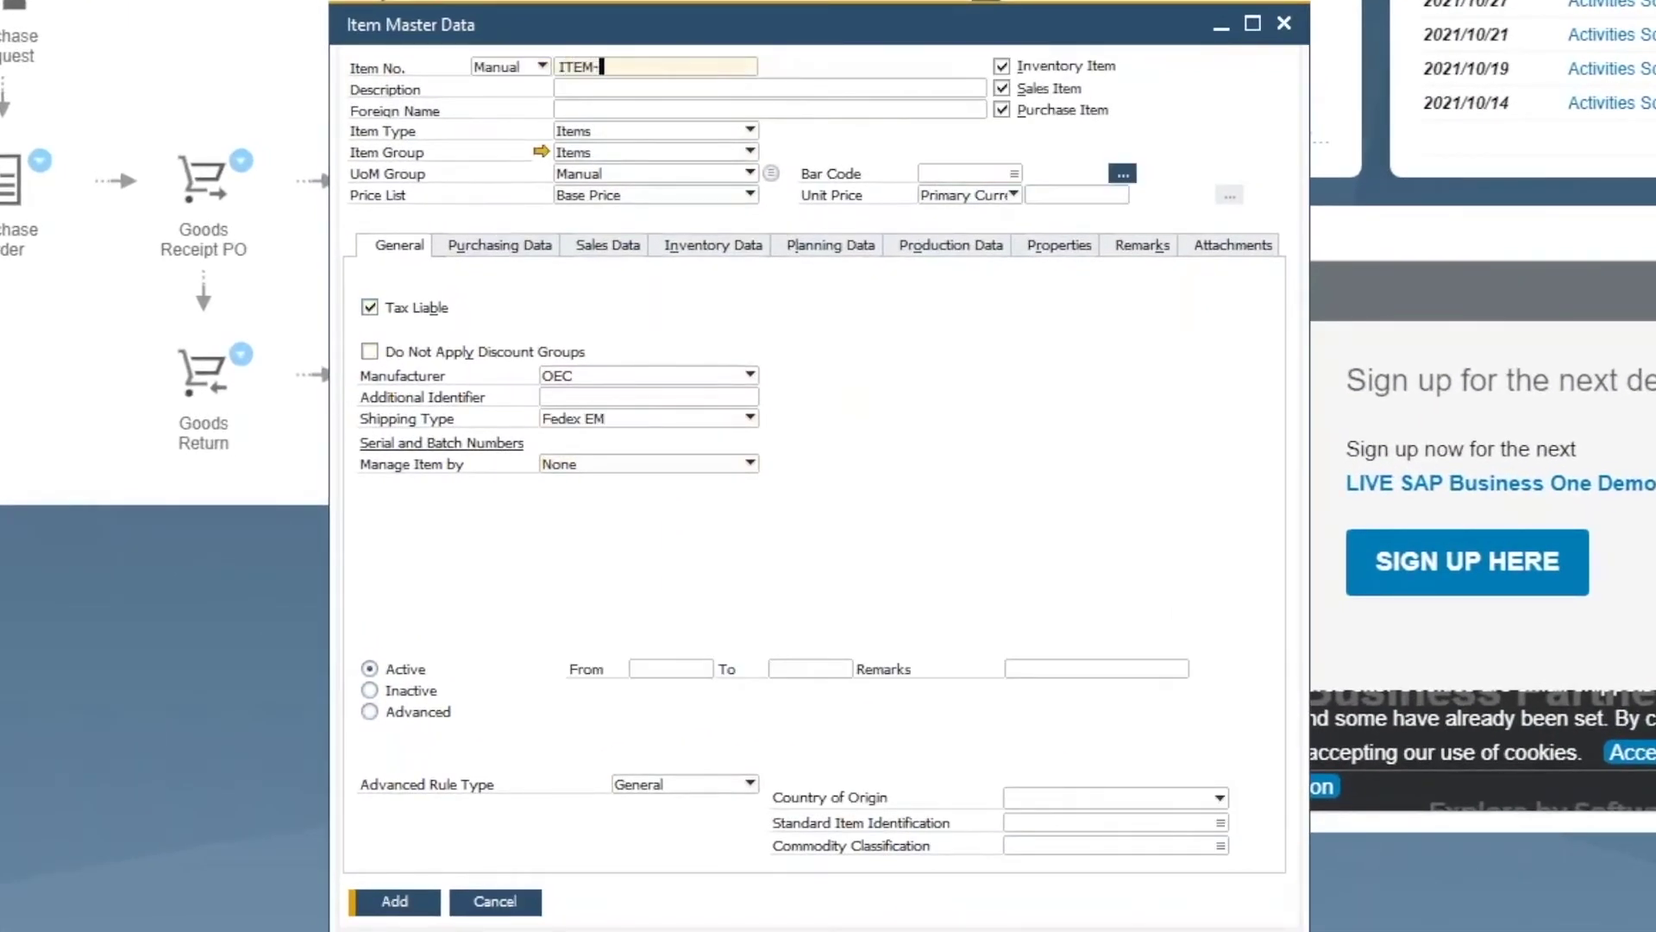
left_click(712, 88)
type("Thjs i")
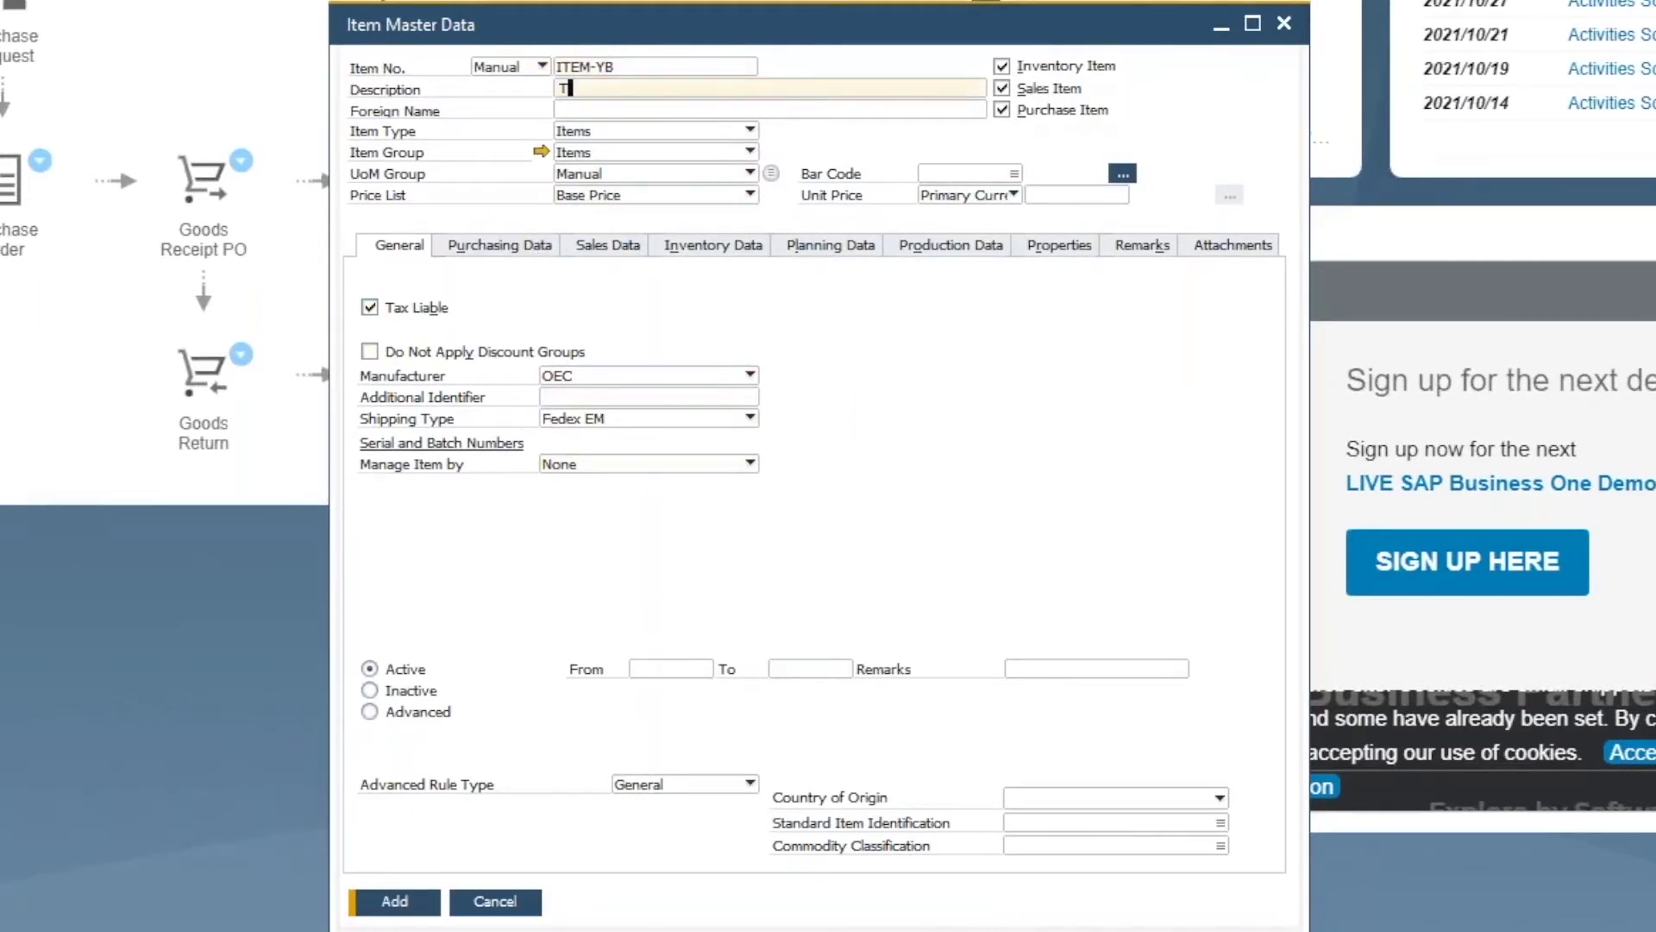
key("BackSpace")
key("BackSpace")
key("BackSpace")
key("BackSpace")
type("is is Yves' new item")
left_click(393, 906)
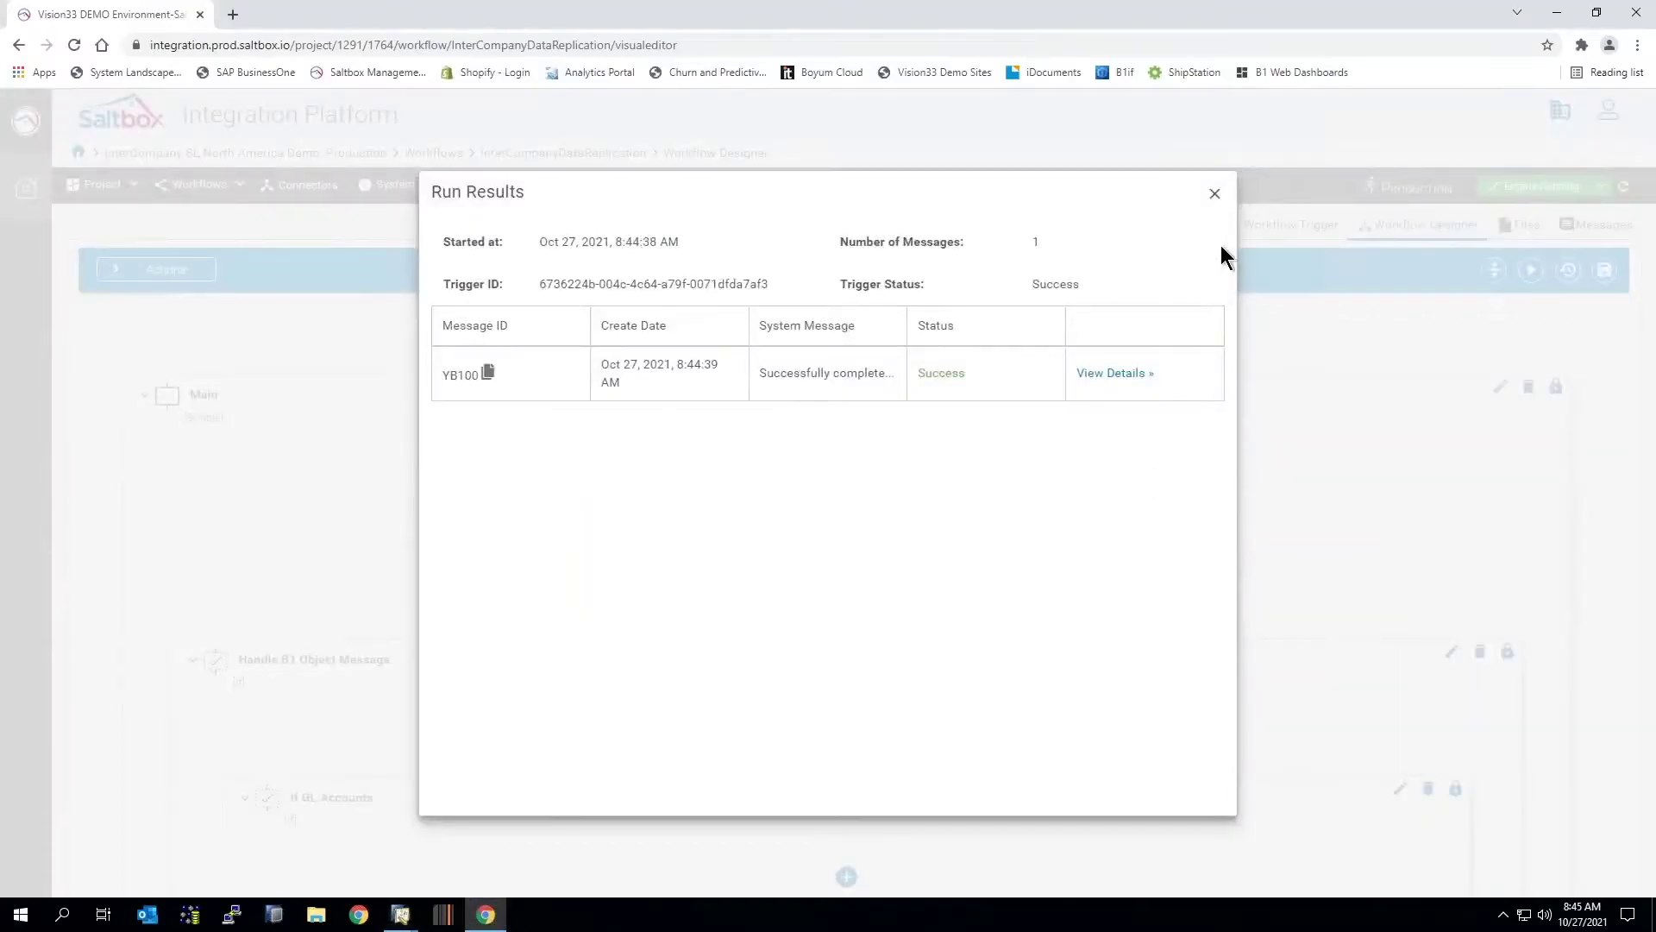
Rerun the InterCompanyDataReplication workflow in Saltbox and find item ITEM-YB in Demo 1's Item Master Data.
left_click(1215, 194)
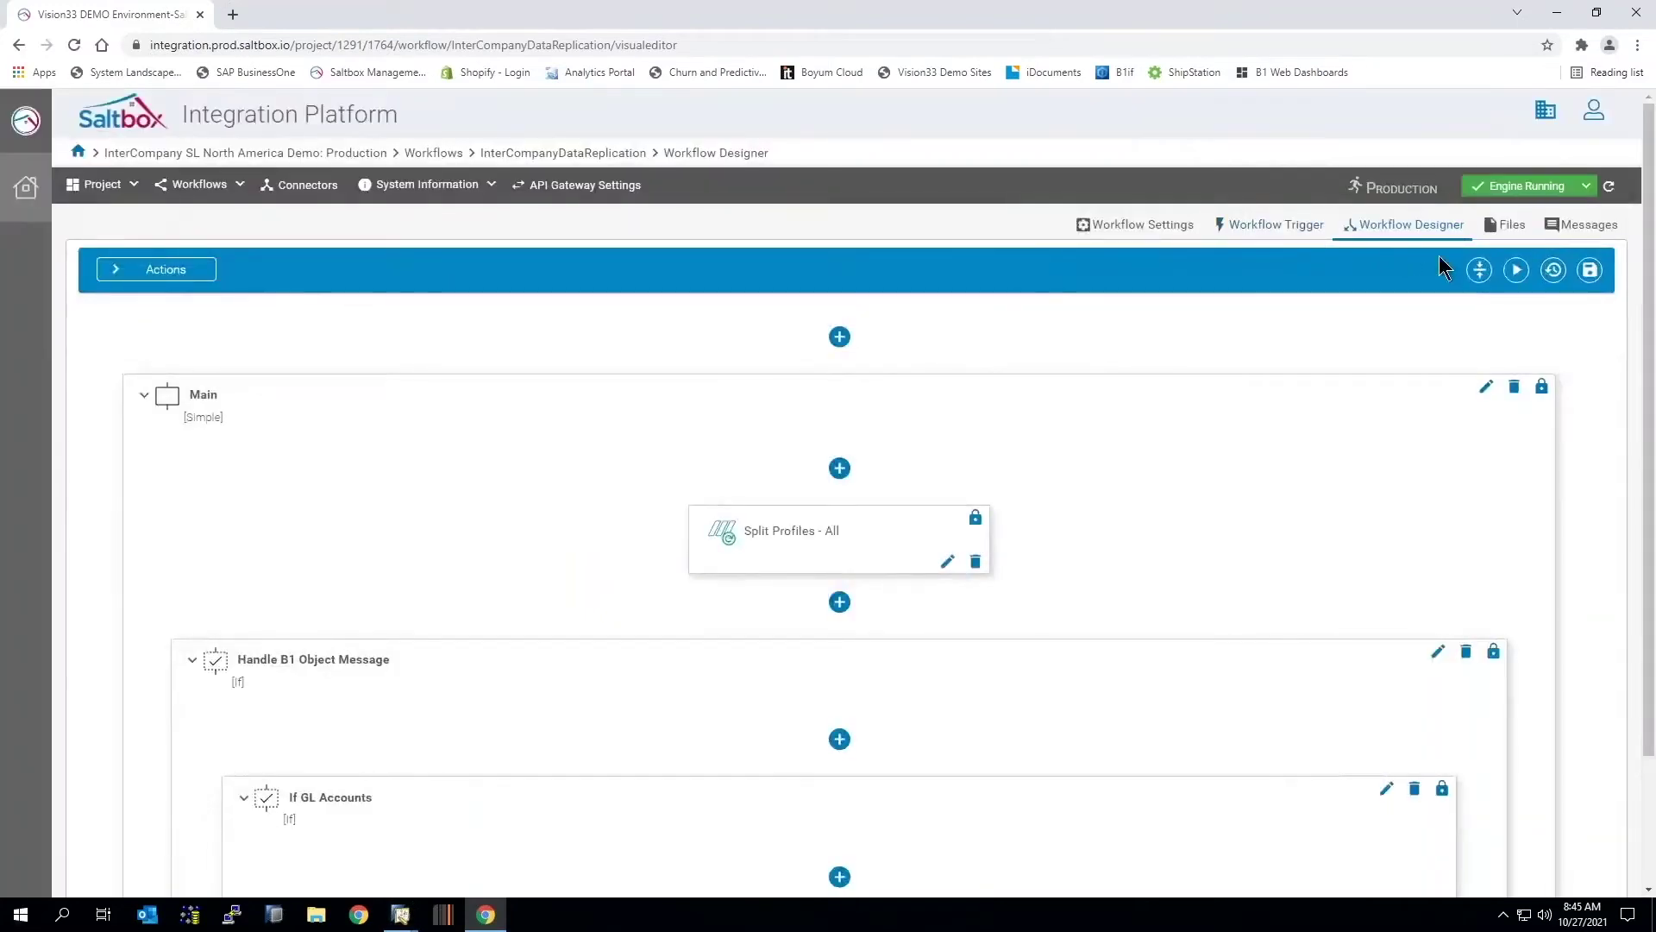
left_click(1517, 270)
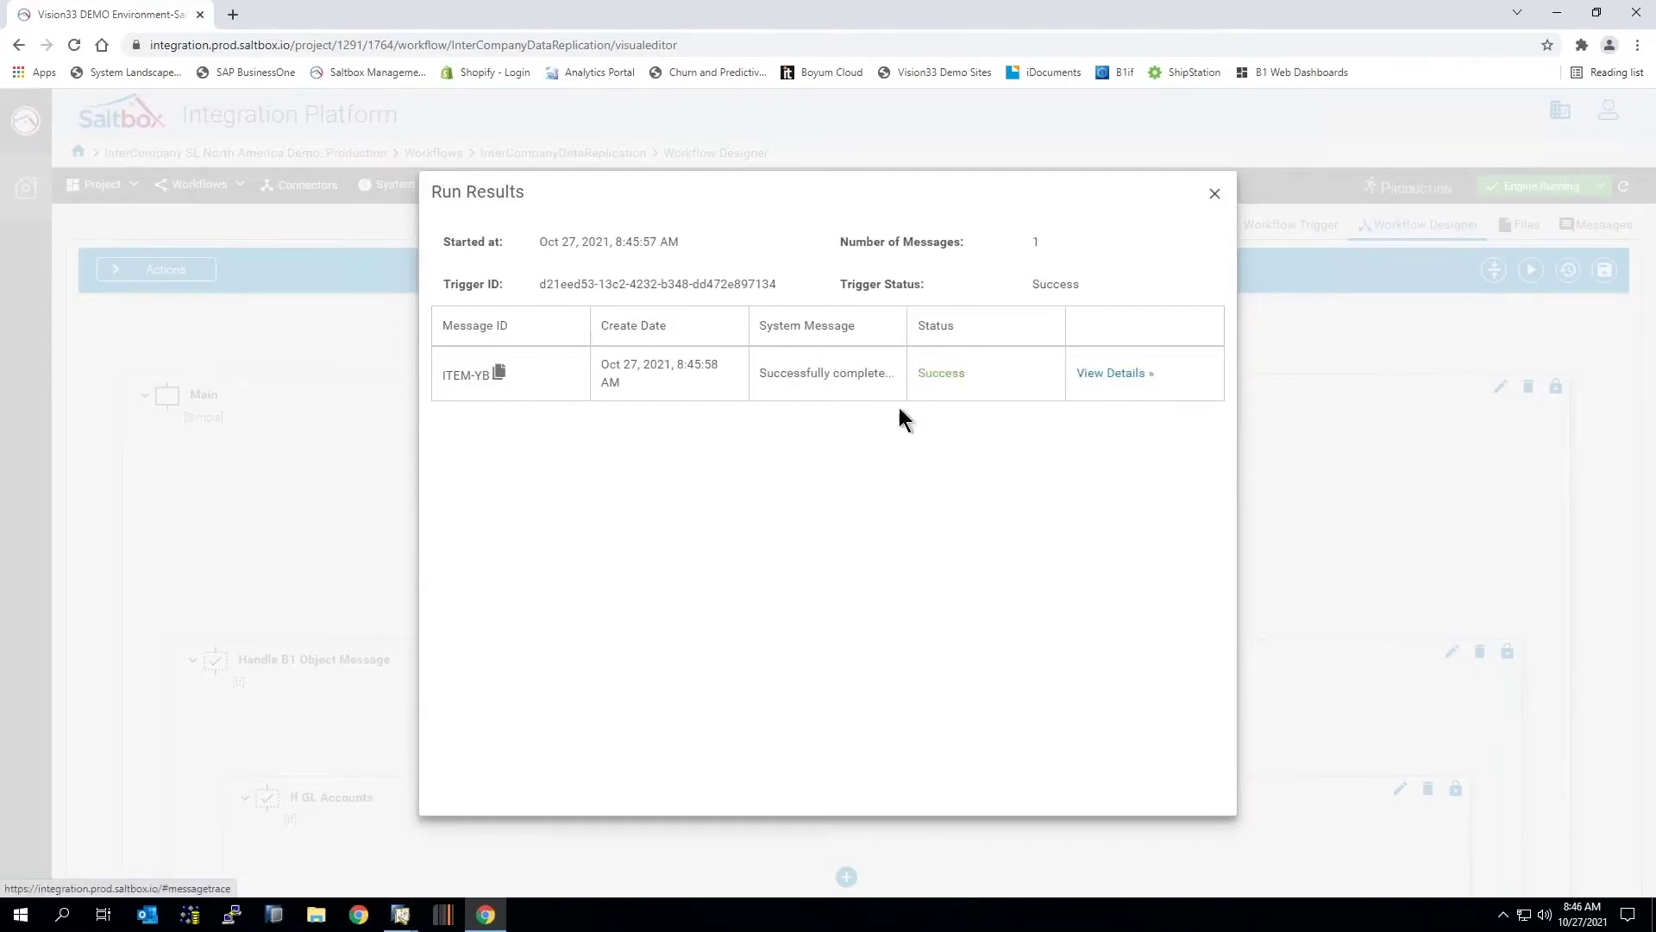
mouse_move(401, 915)
left_click(454, 852)
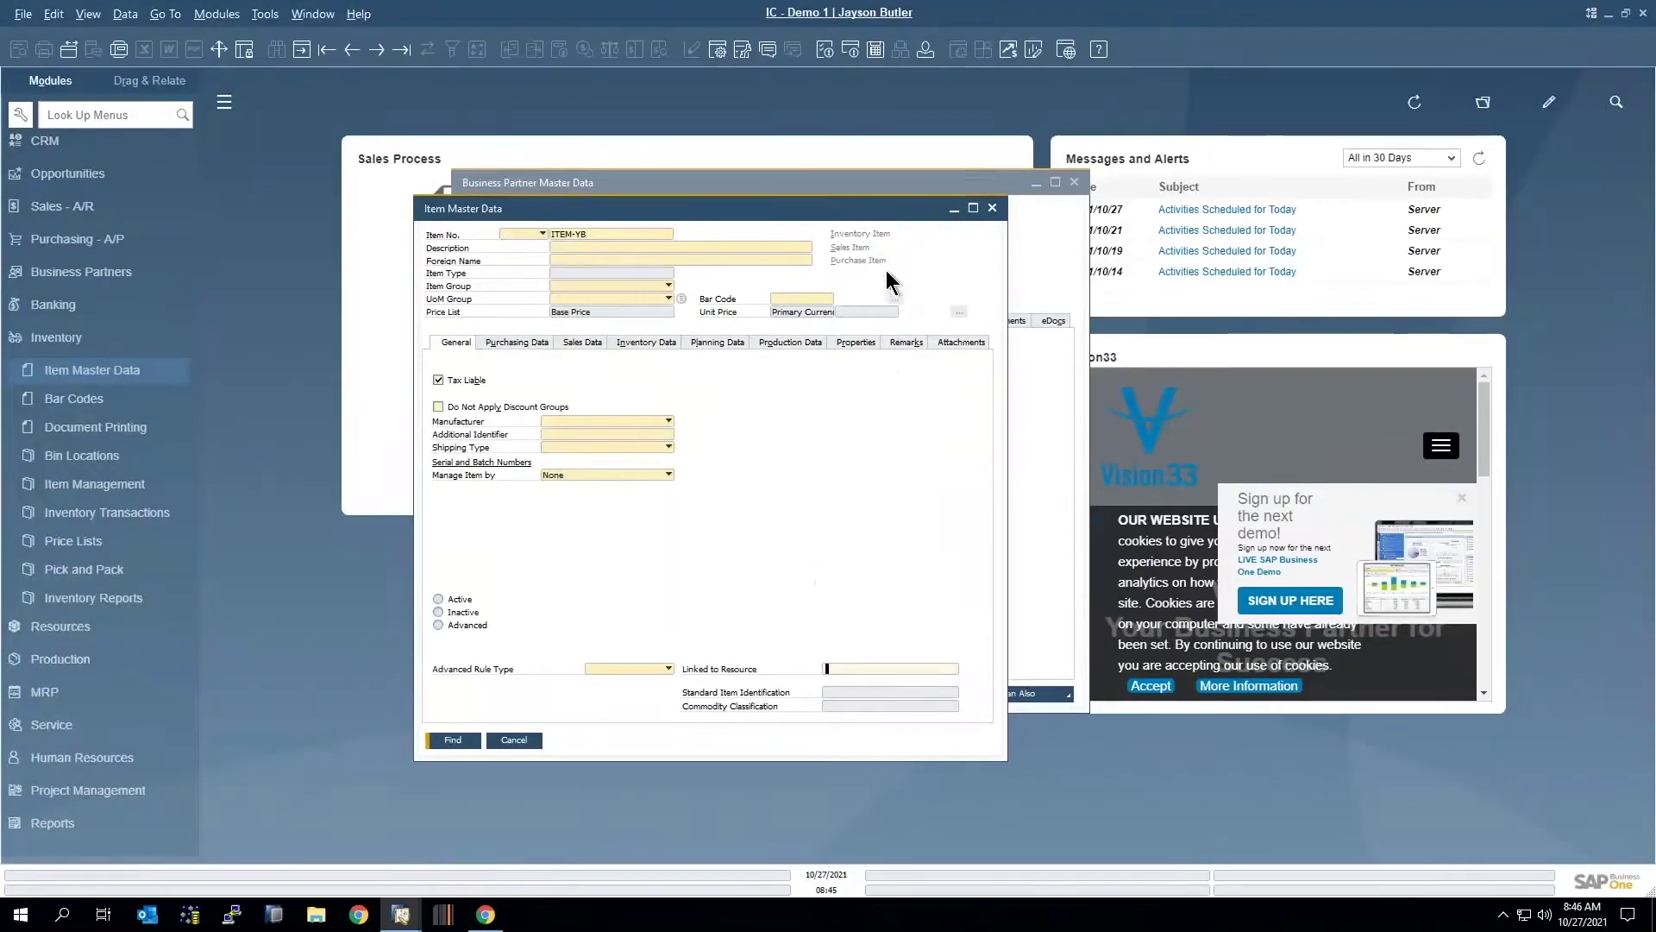
left_click(443, 744)
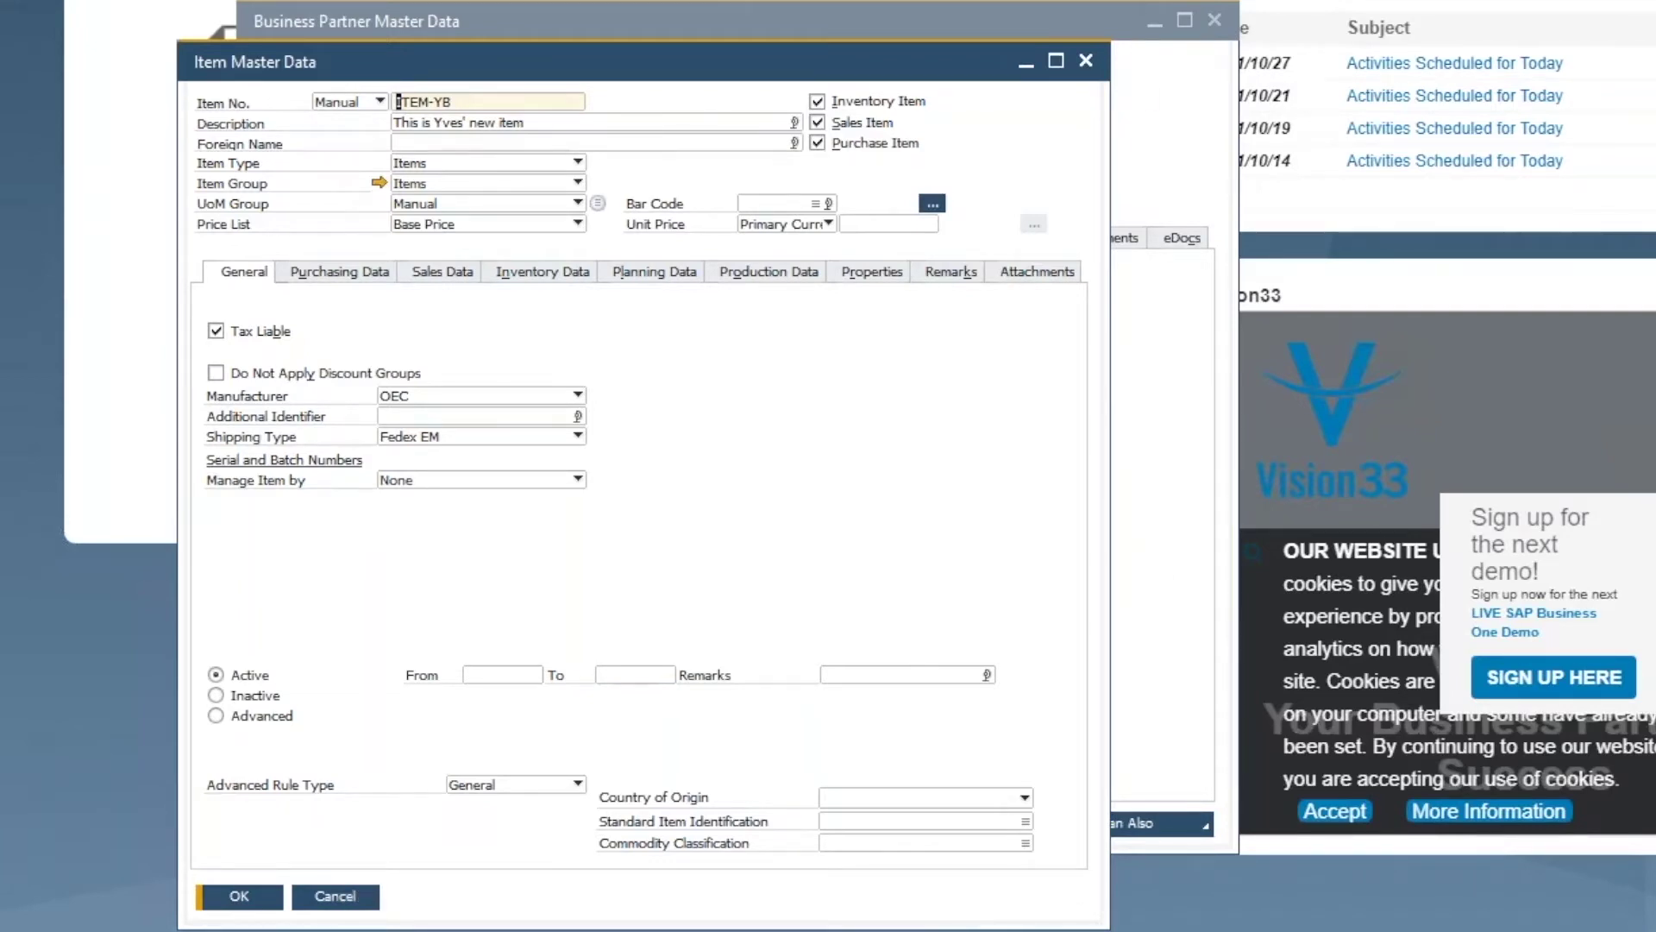
Close the item and business partner windows in Demo 1 and the Item Master Data window in the Consolidation company.
left_click(340, 902)
left_click(387, 825)
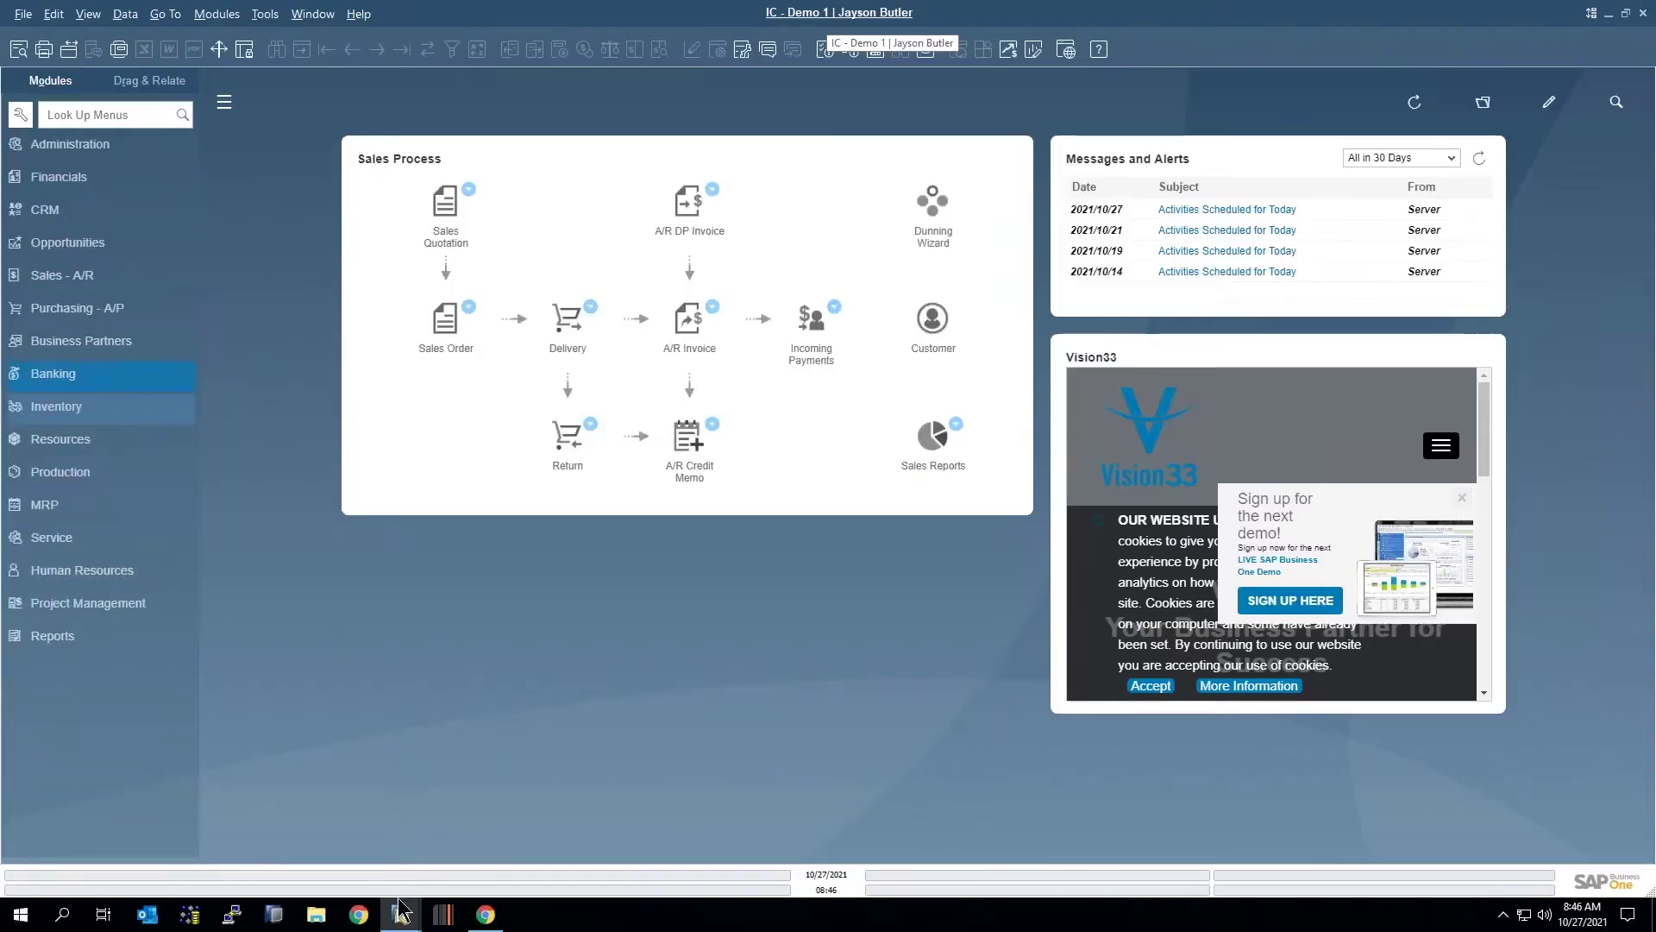
mouse_move(404, 921)
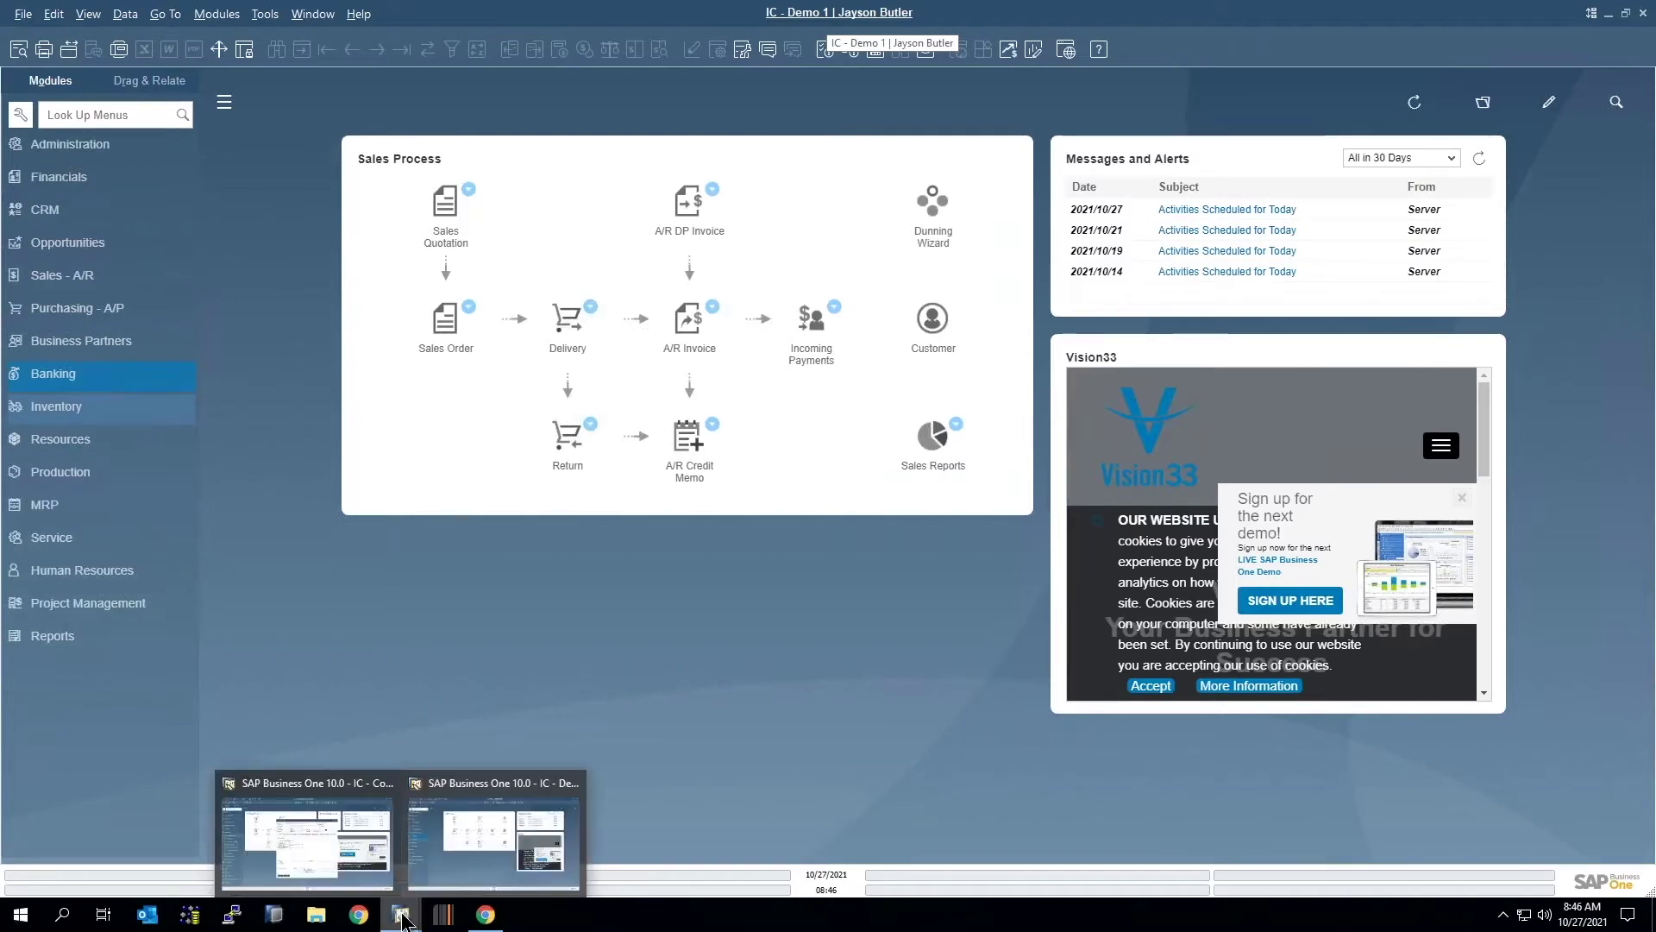
left_click(348, 854)
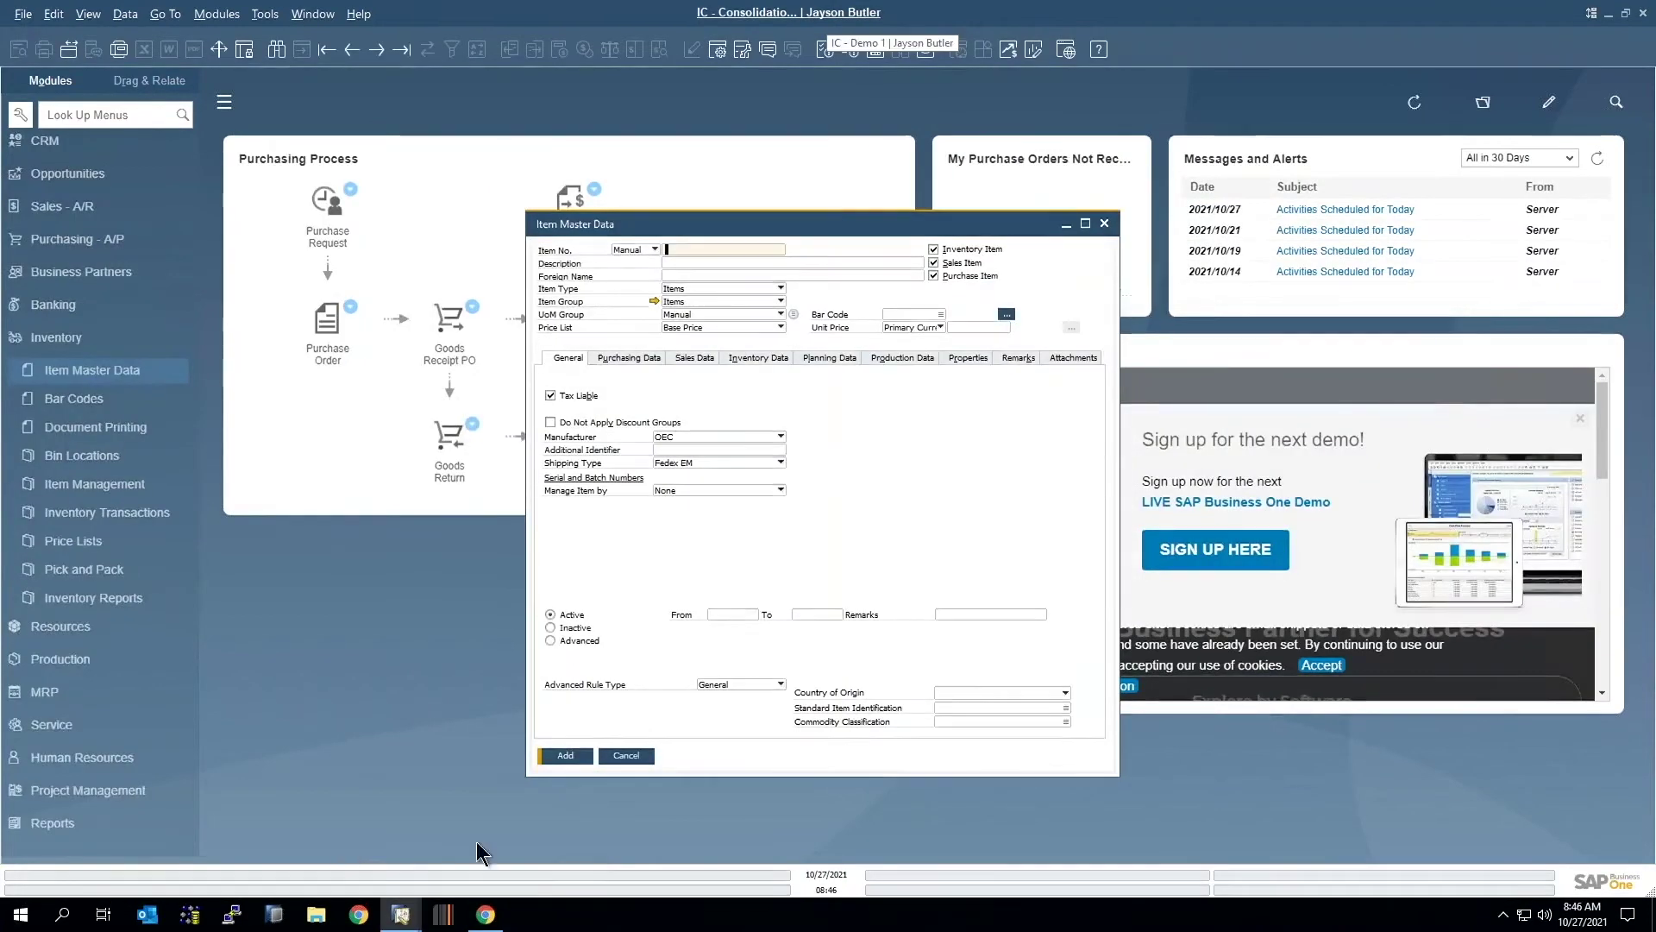
left_click(613, 751)
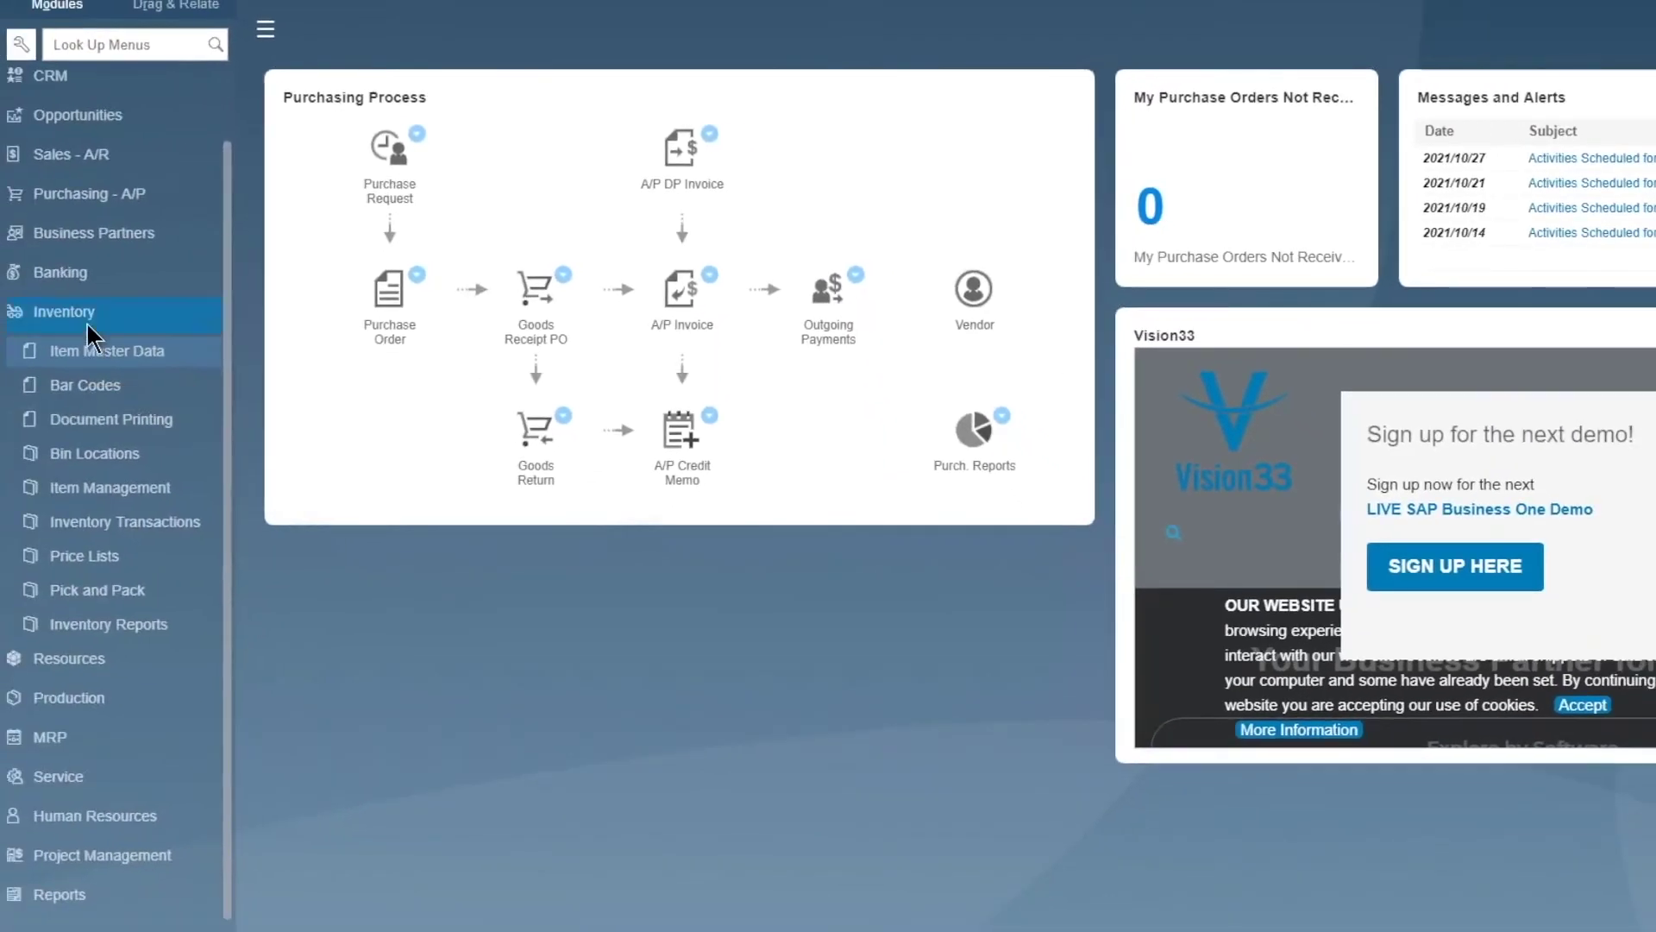
Start a new purchase order with Consolidation Company as the vendor.
left_click(86, 323)
left_click(384, 312)
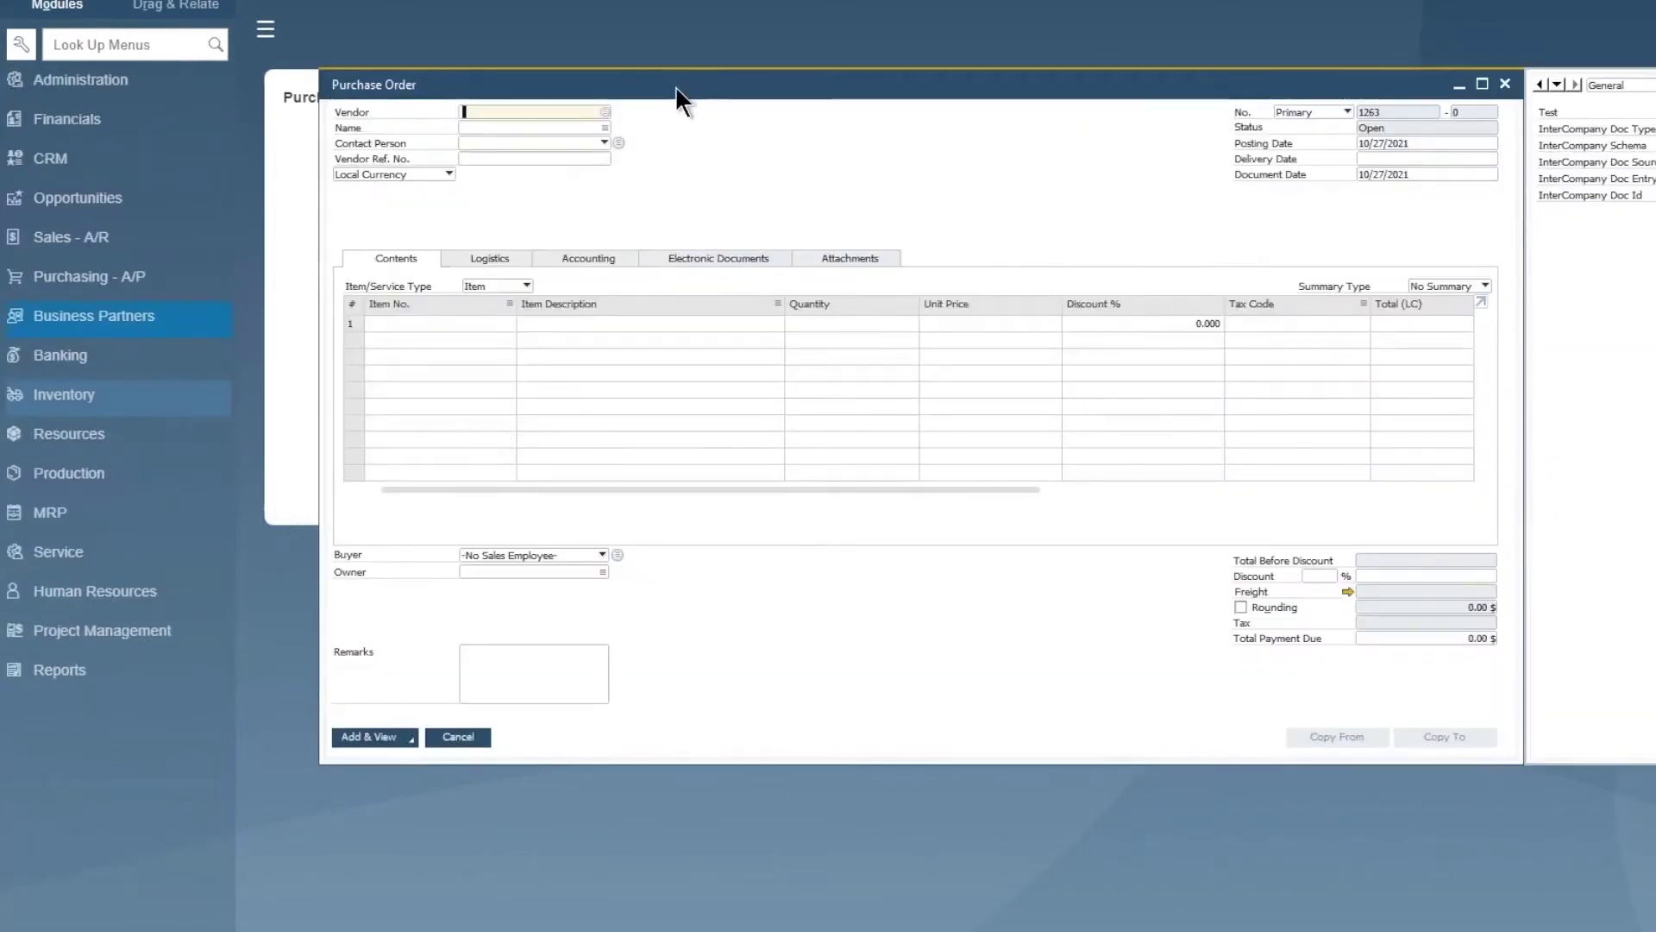
left_click_drag(675, 85, 635, 137)
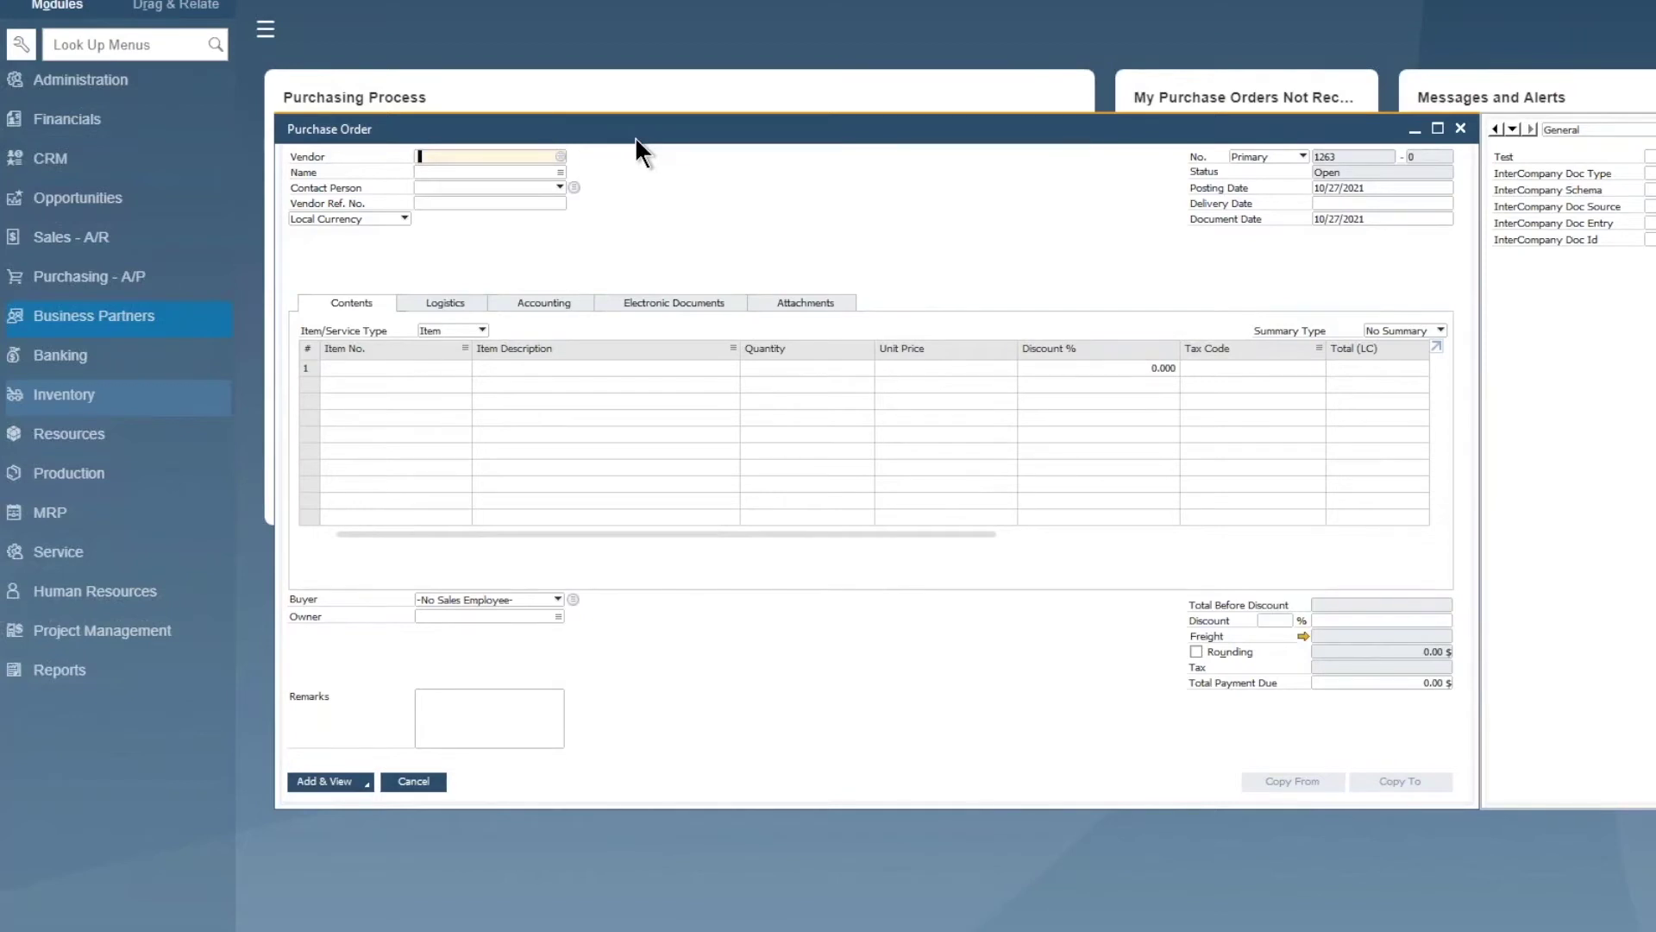
type("v1000")
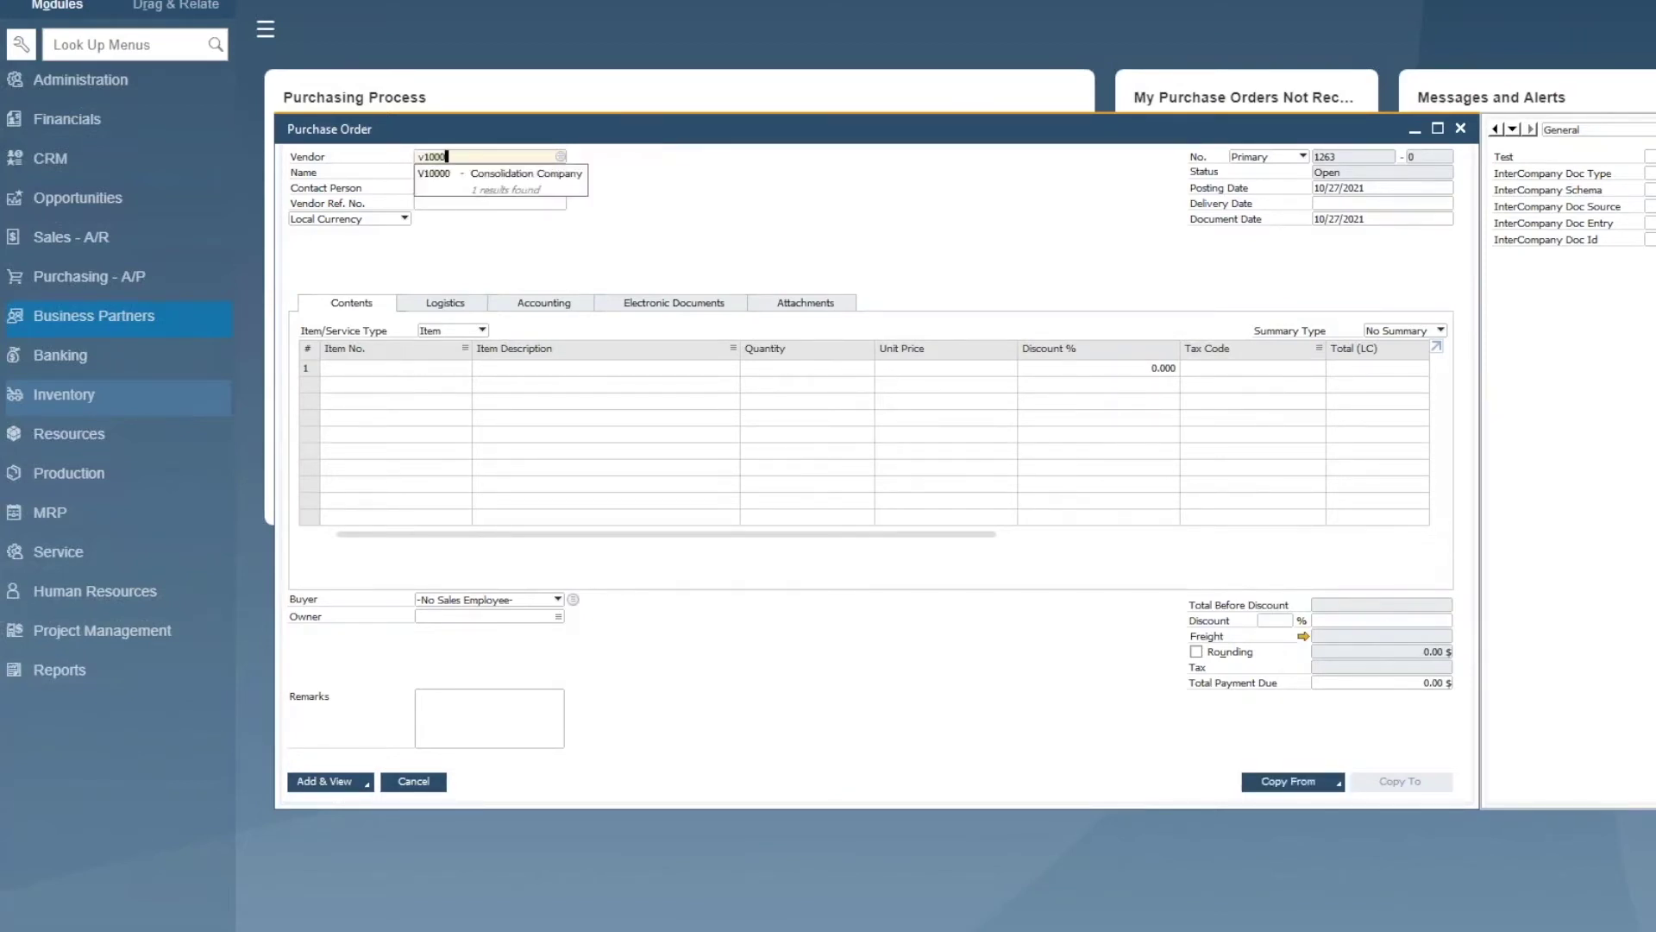
key("Tab")
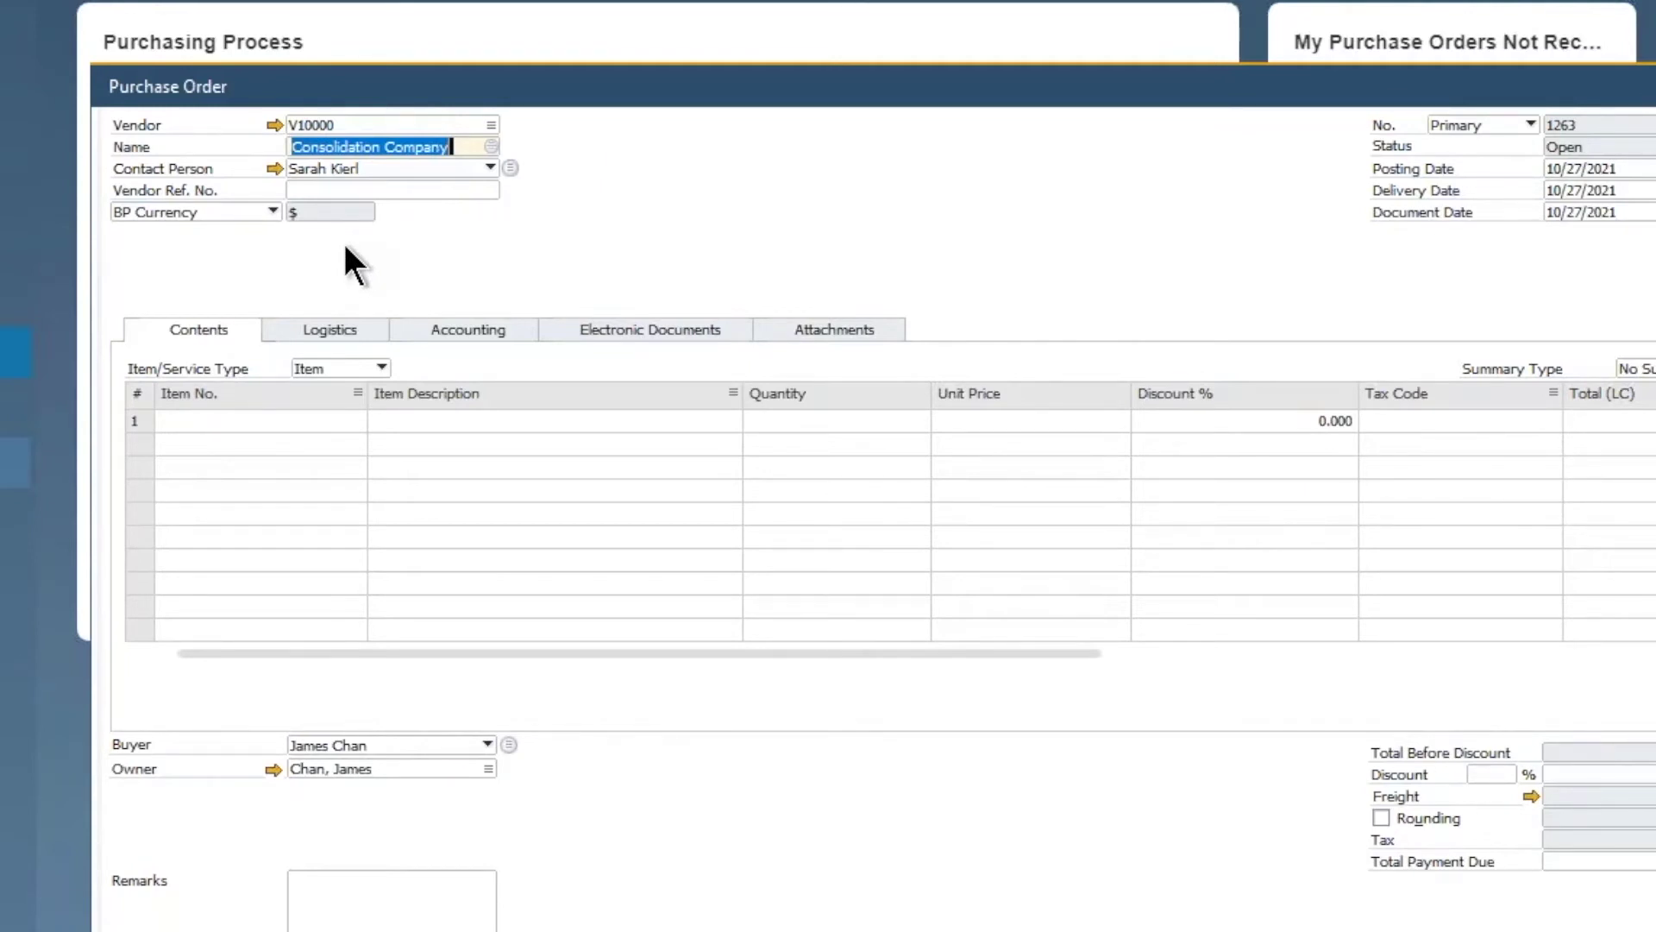
Add item A00001 with quantity 2 to the purchase order and fill in the vendor reference number.
left_click(255, 420)
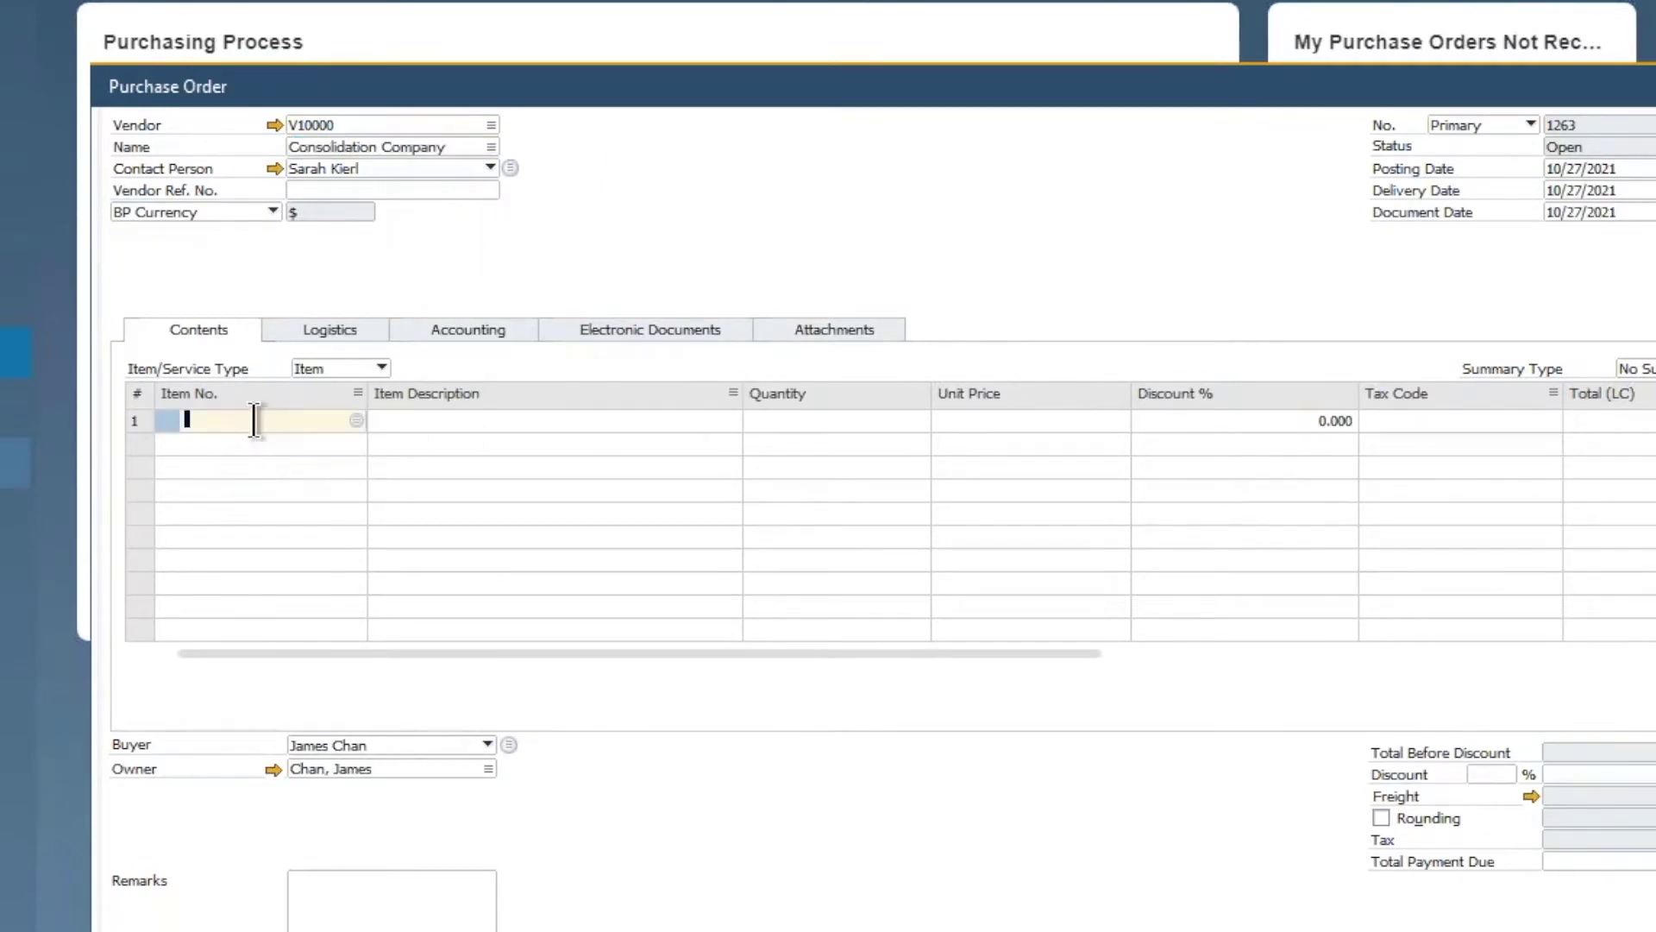
type("A00001")
key("Tab")
left_click(865, 421)
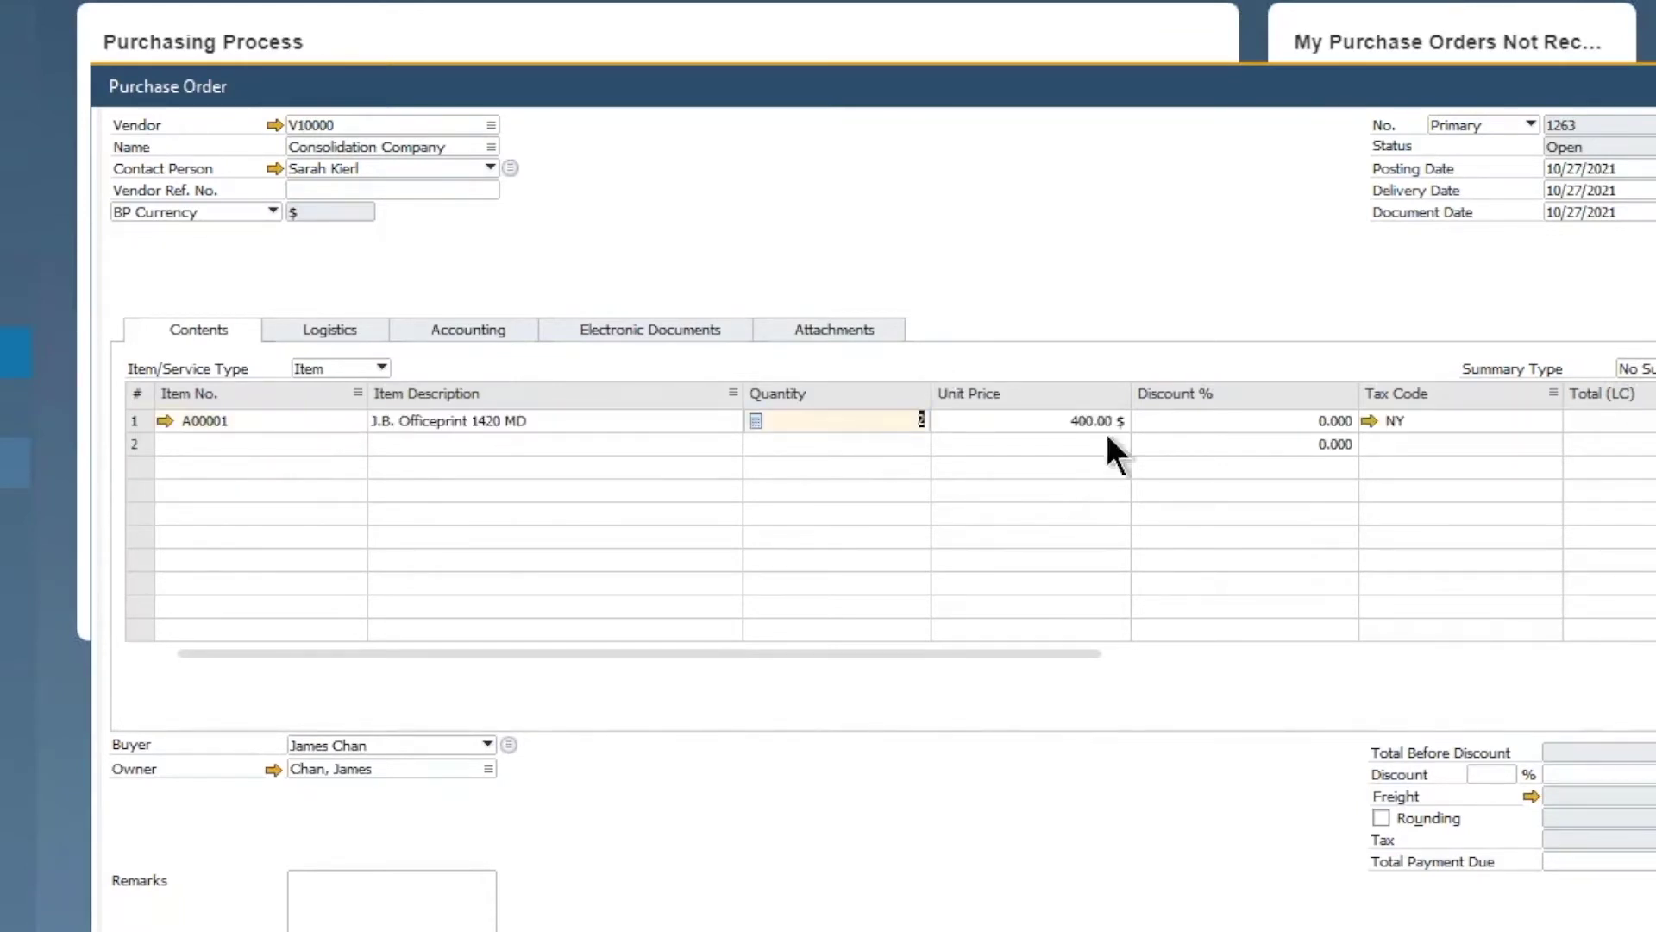
type("2")
key("Tab")
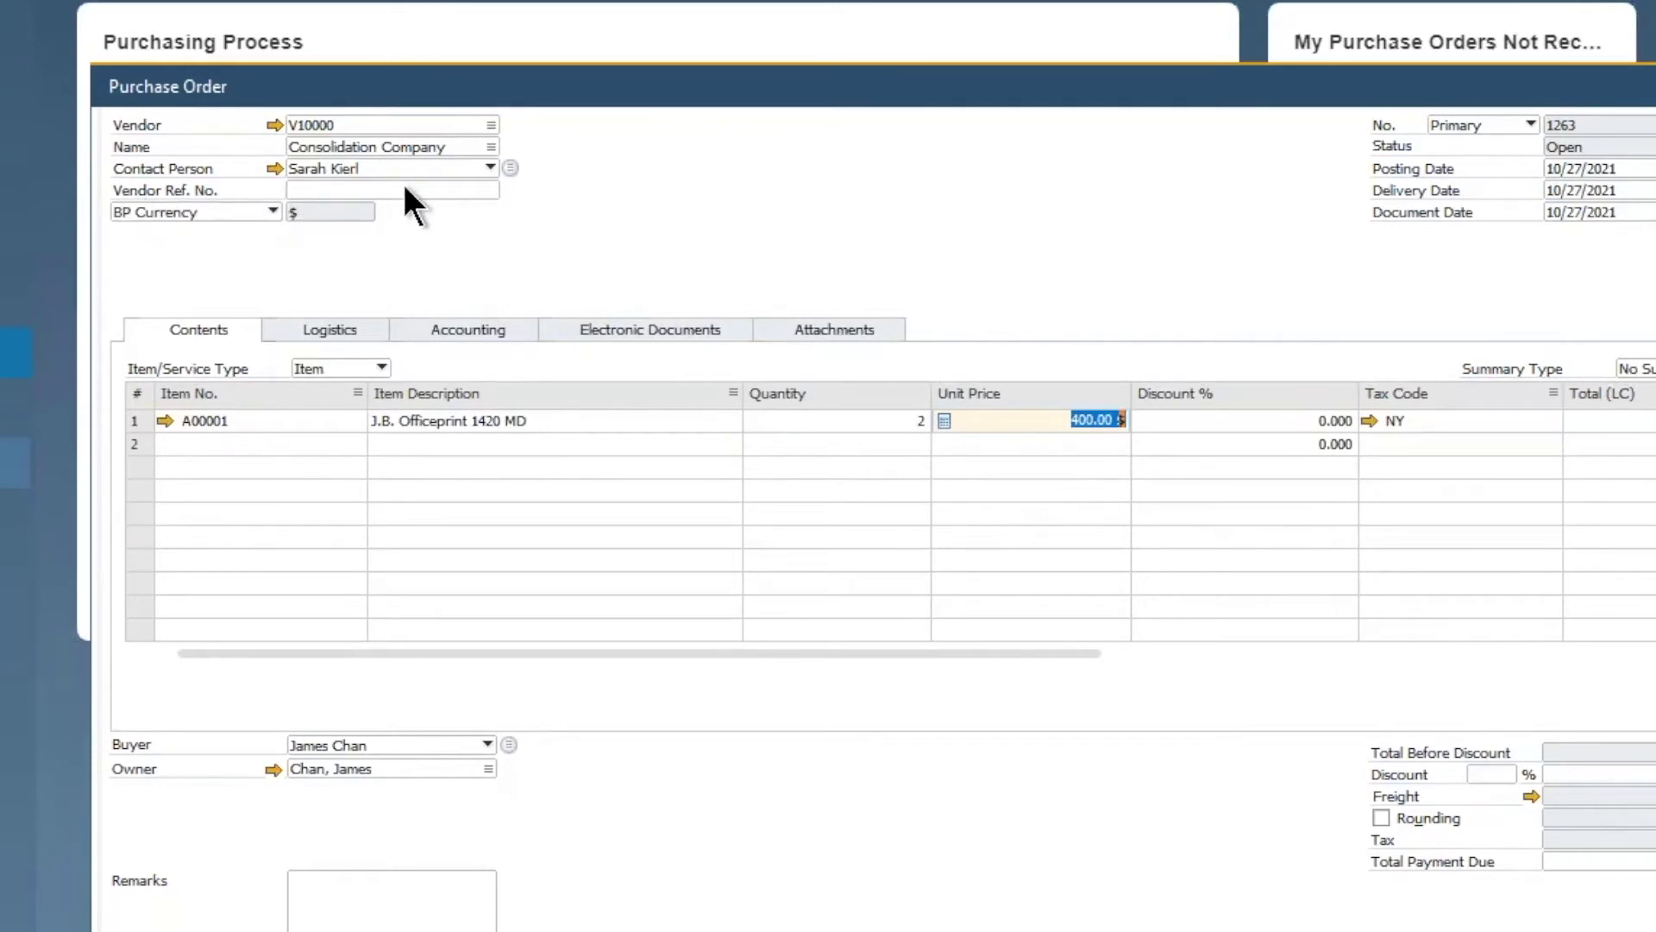
left_click(438, 189)
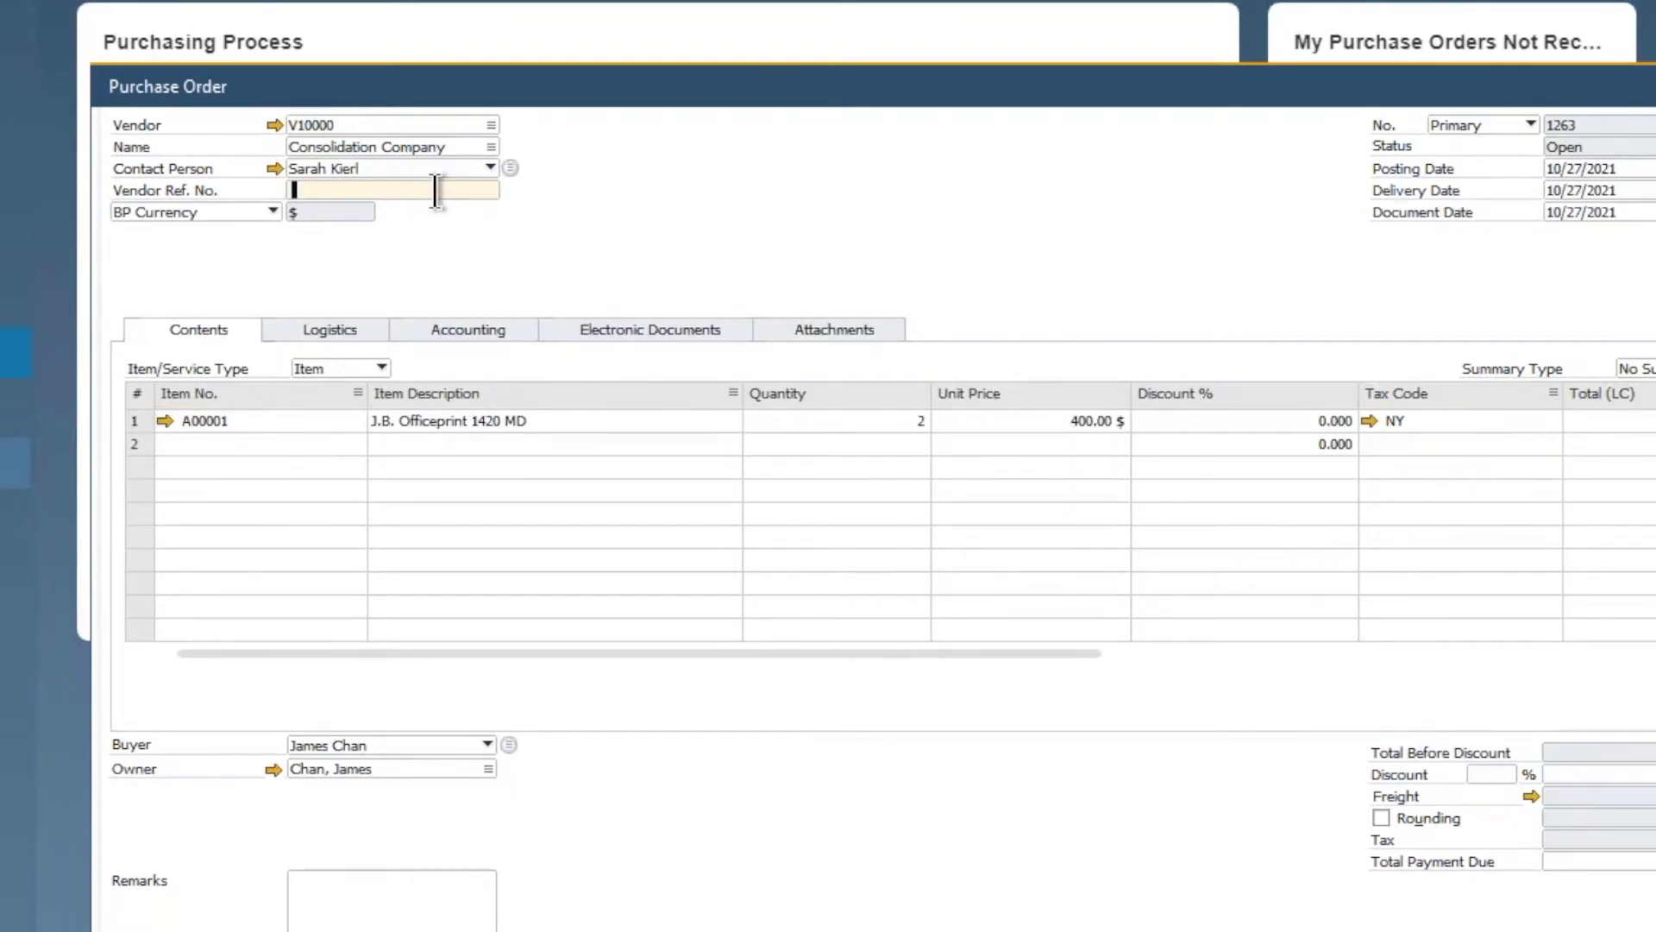
type("YVESPO")
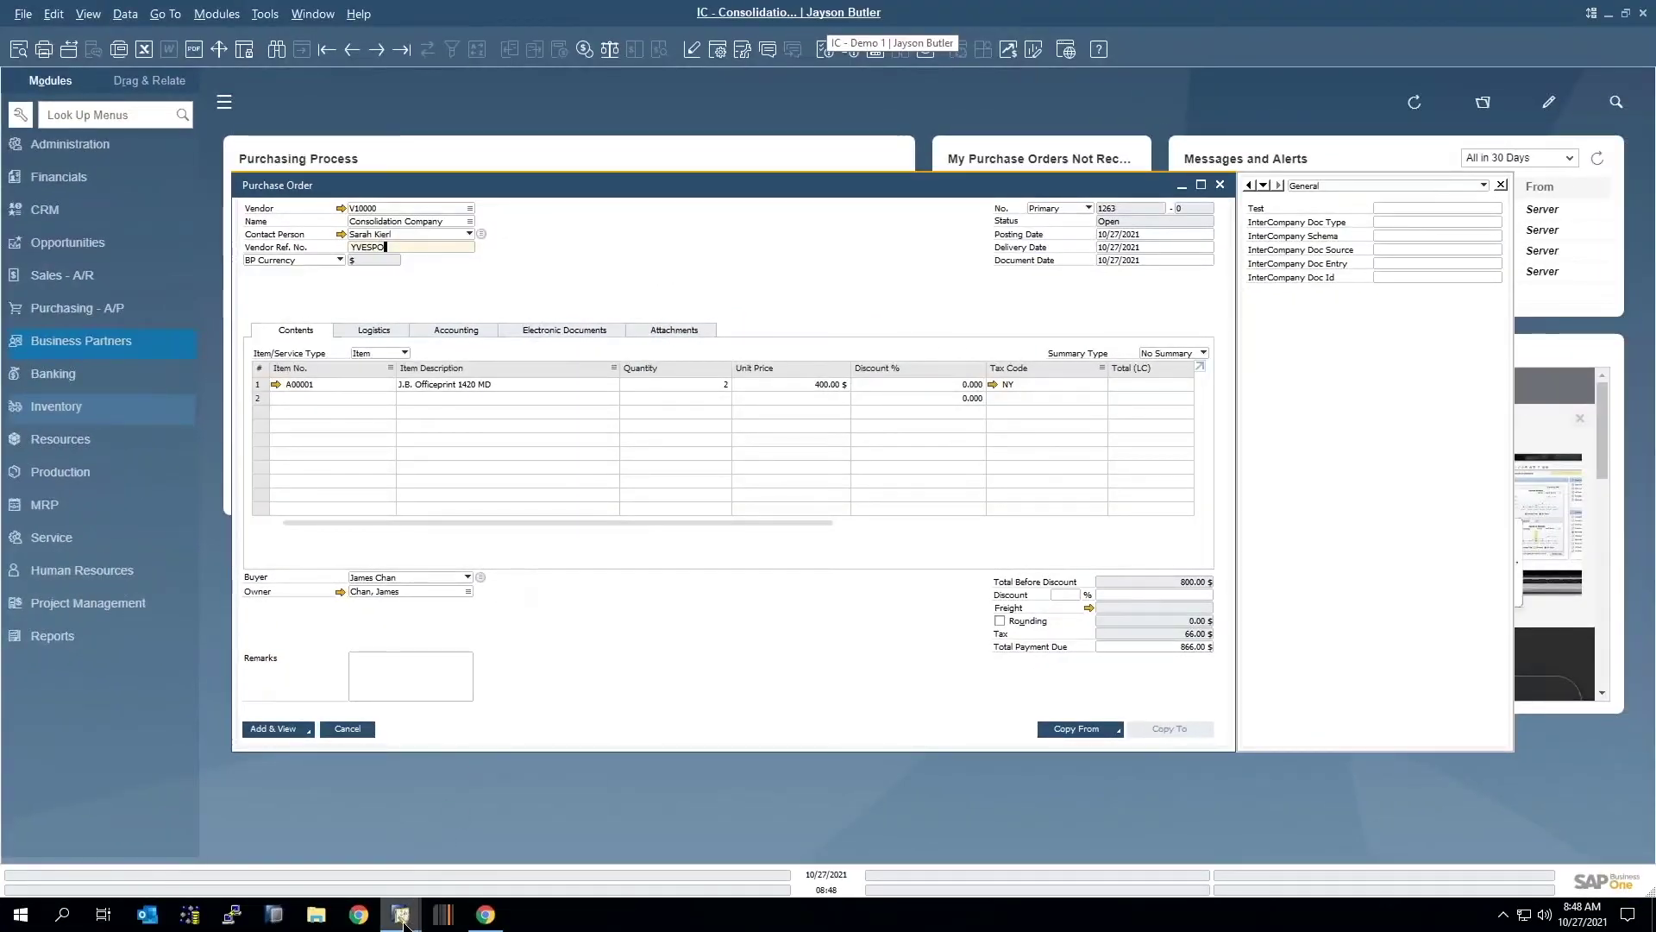
Switch to the Demo 1 company and open a new sales order form.
mouse_move(404, 921)
left_click(480, 841)
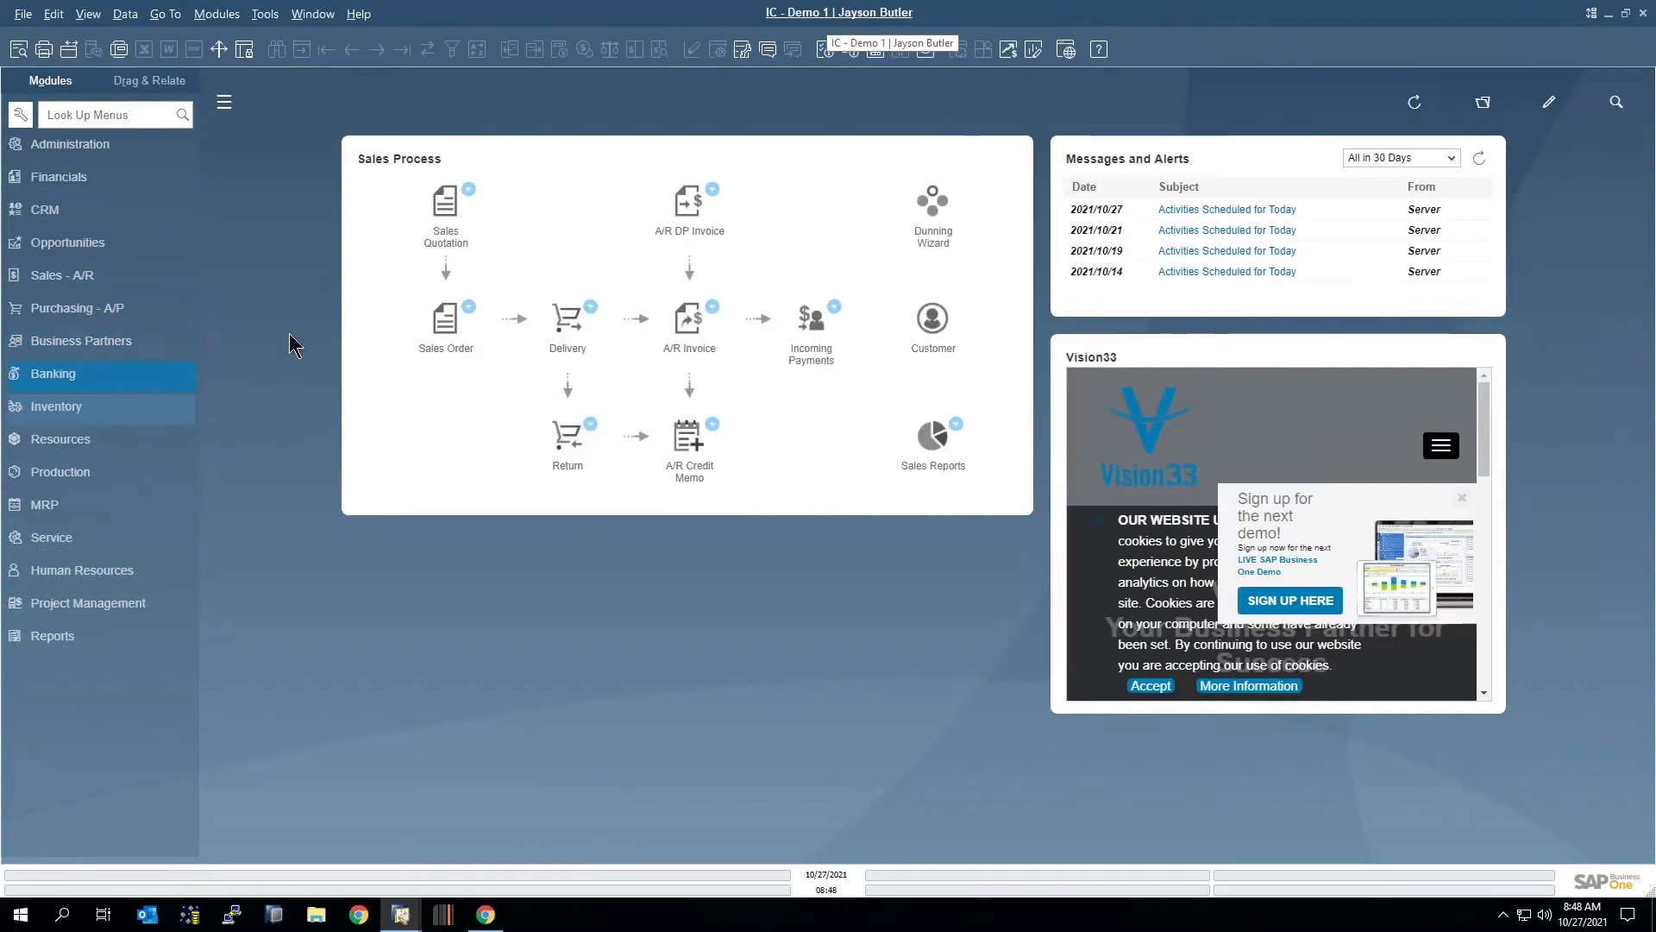
left_click(440, 336)
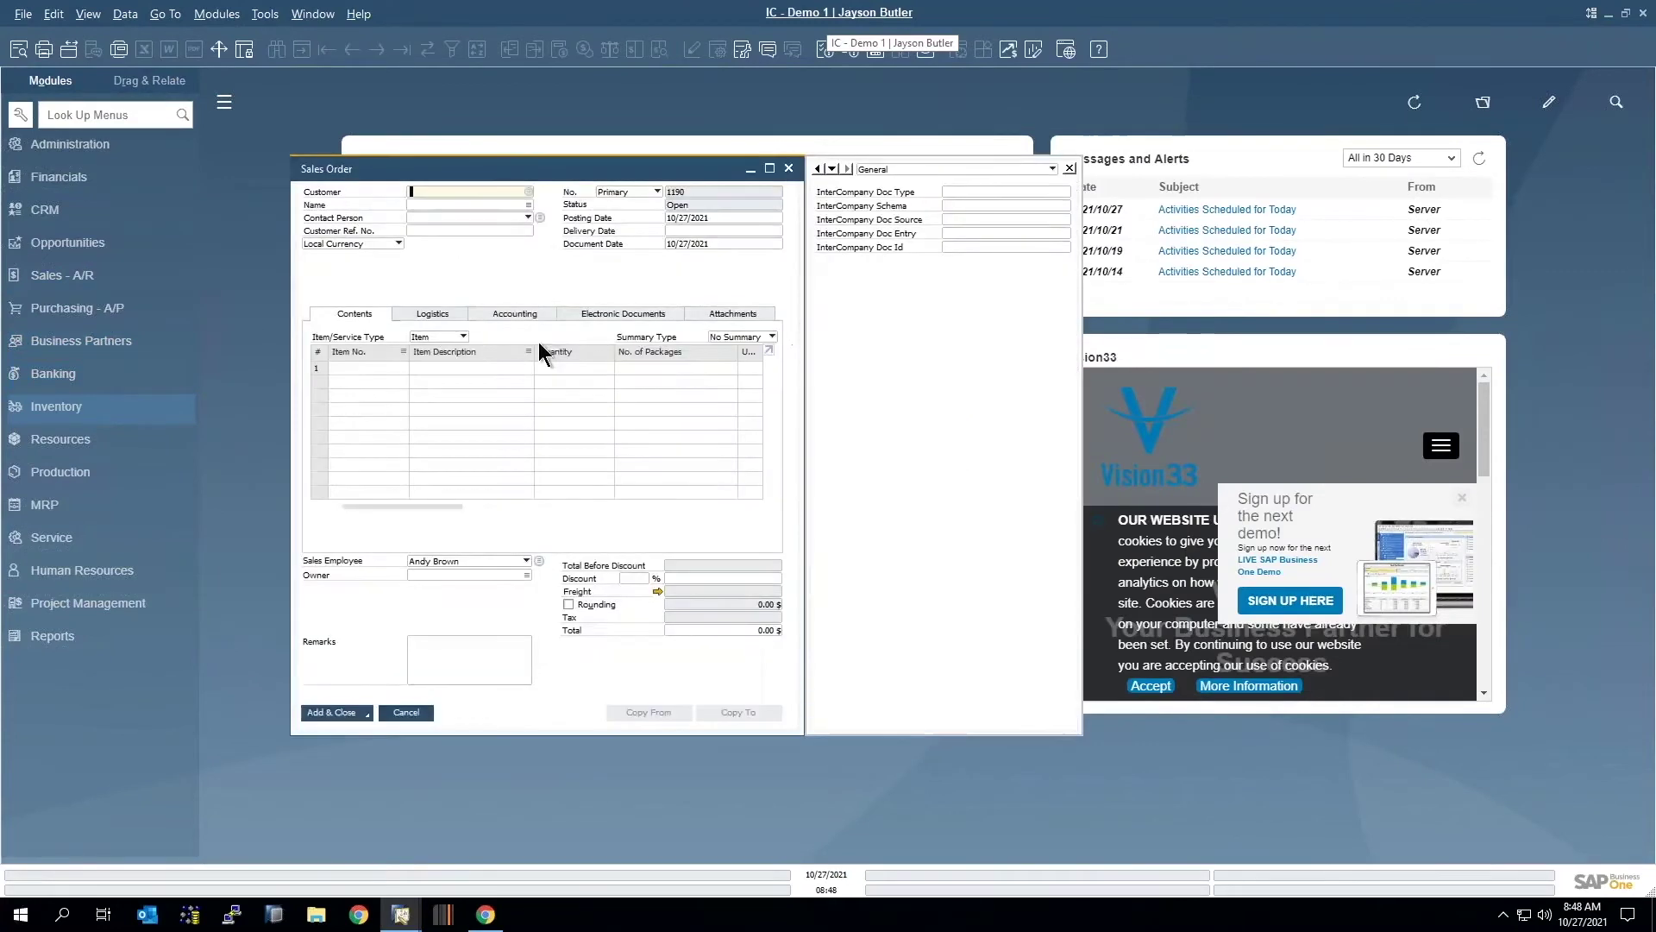
Search the Demo 1 sales orders for the purchase order's reference in the customer reference number.
key("ctrl+f")
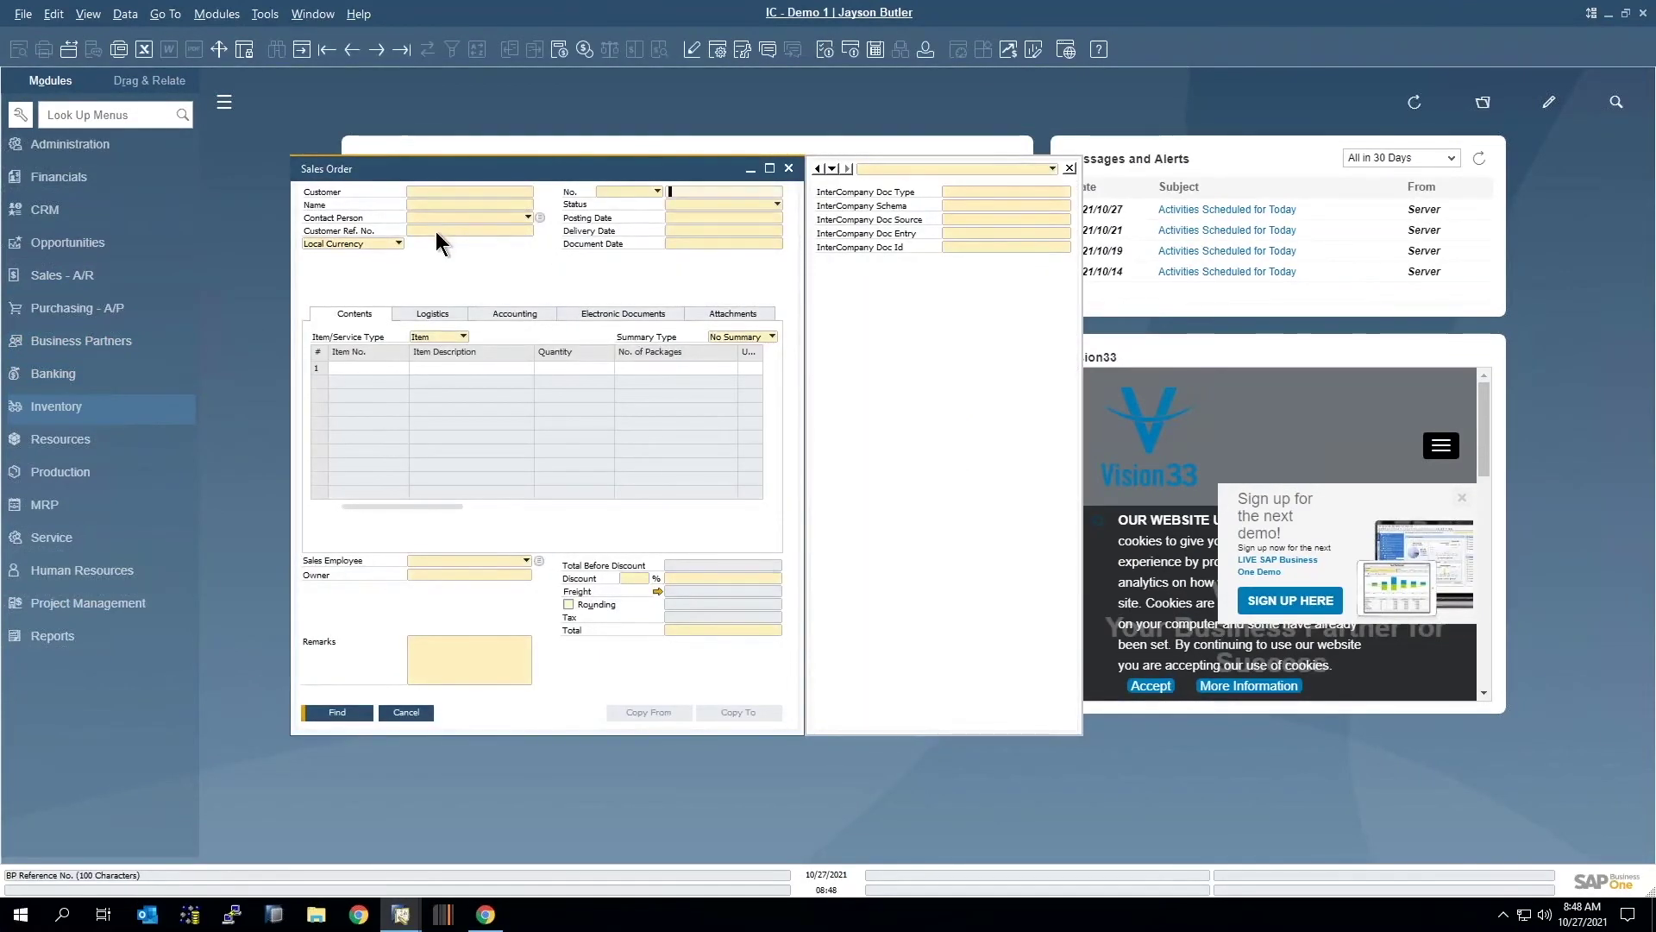
left_click(435, 230)
type("YVESPO")
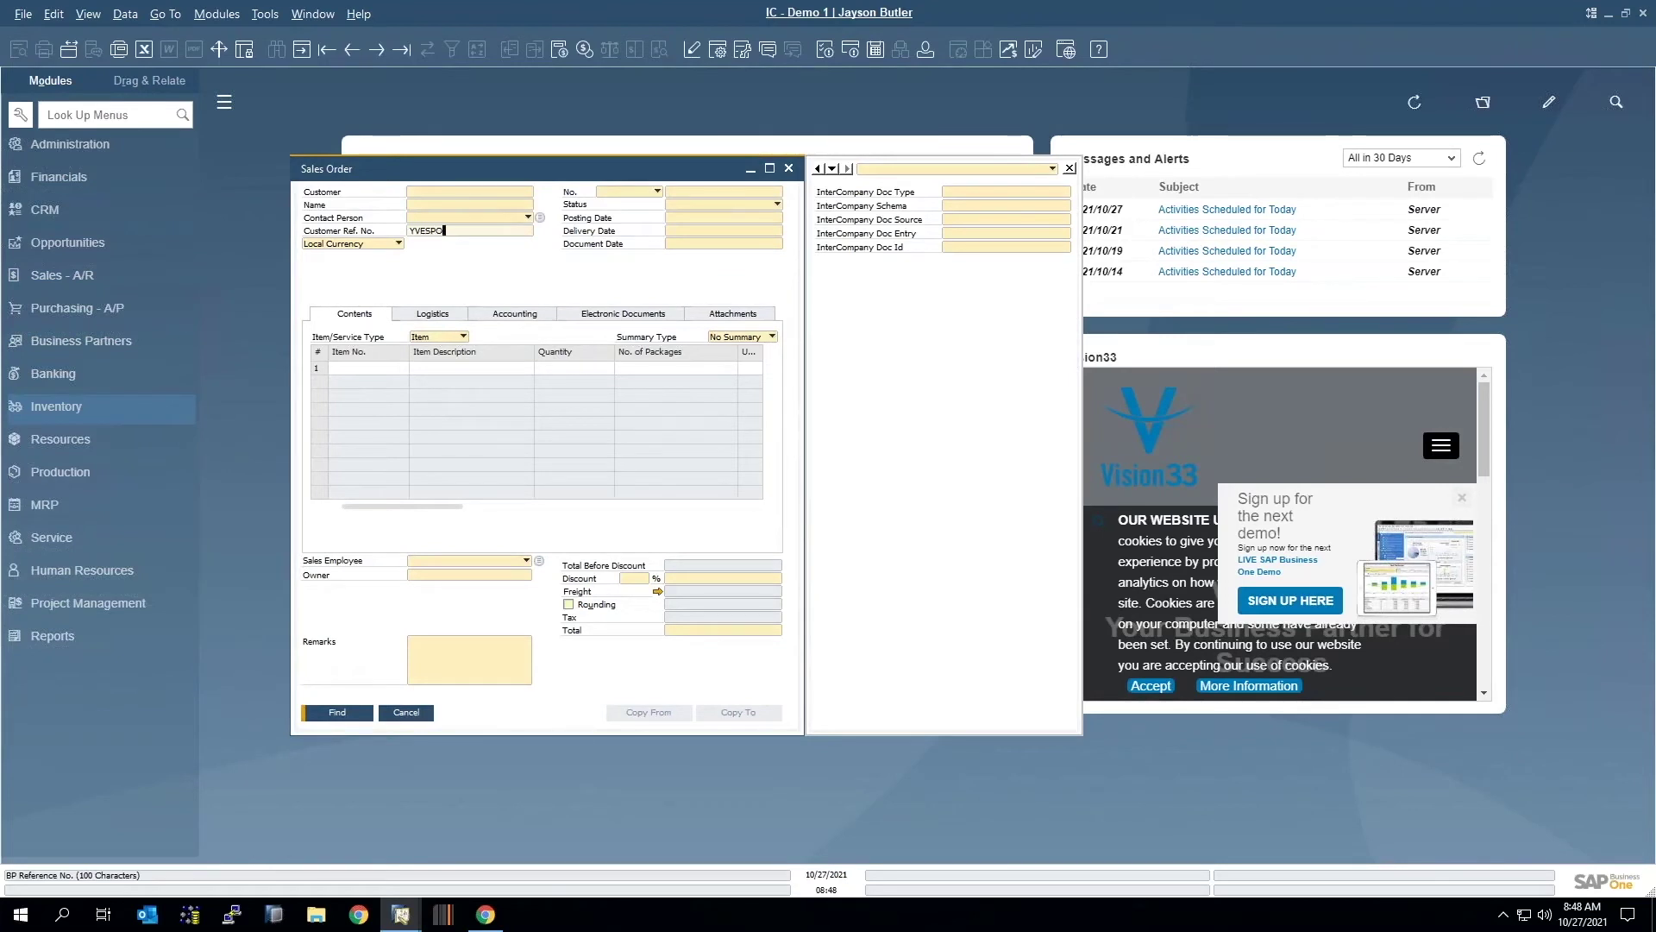
key("Return")
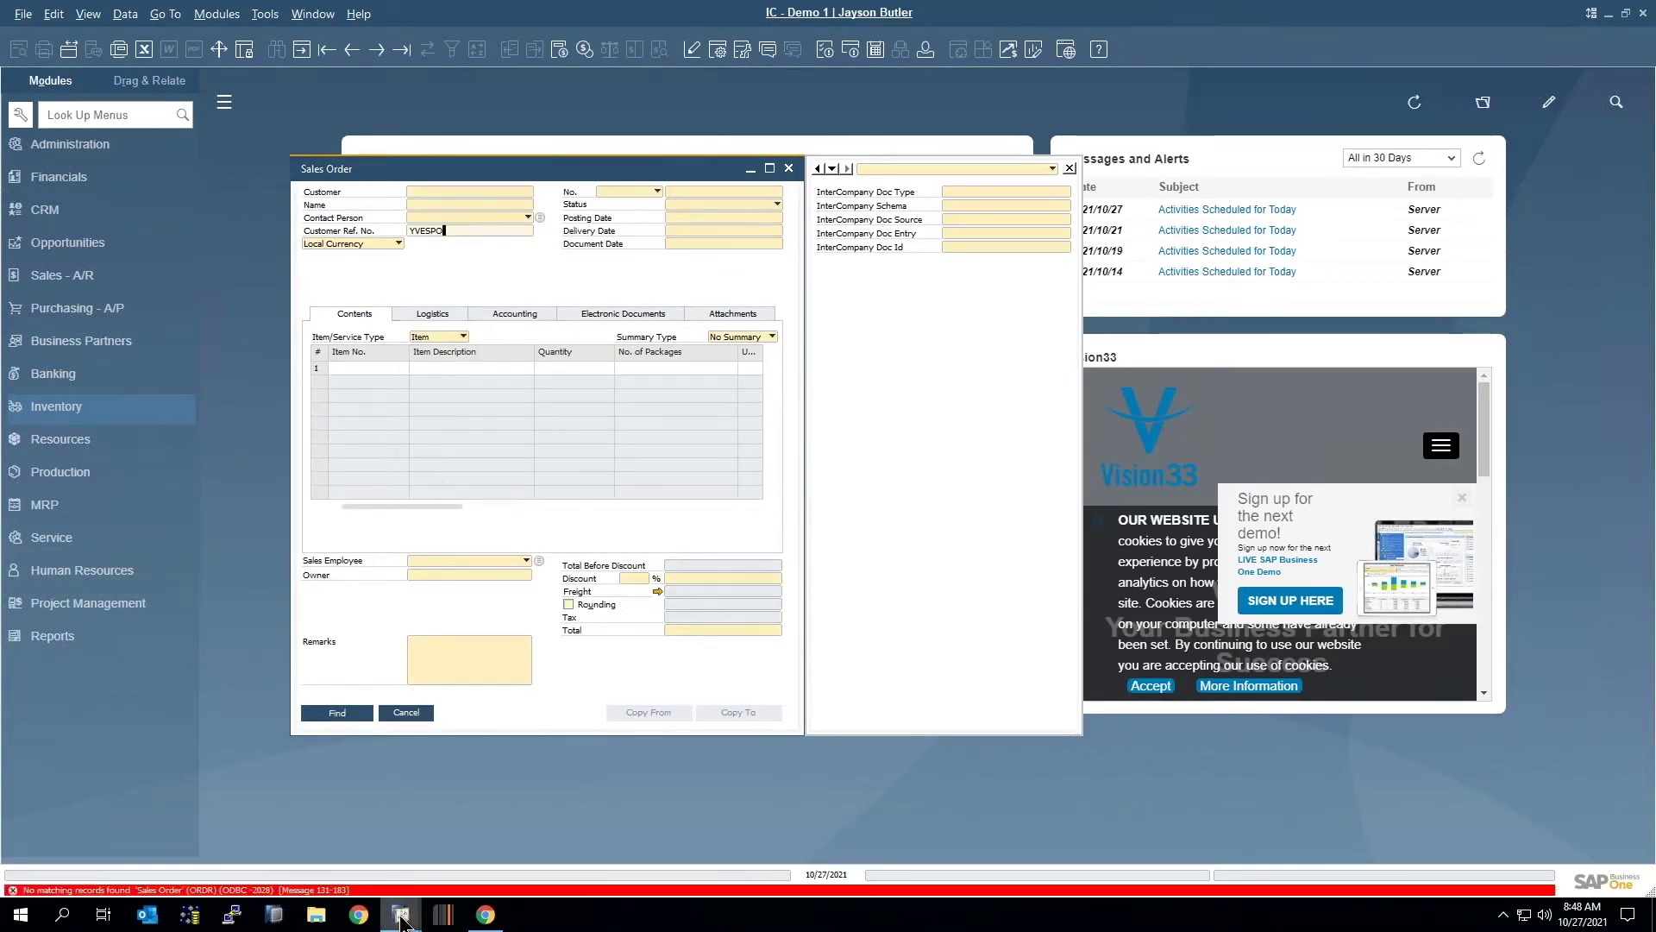
Switch to the Consolidation company and add the purchase order for Consolidation Company.
mouse_move(401, 922)
left_click(335, 854)
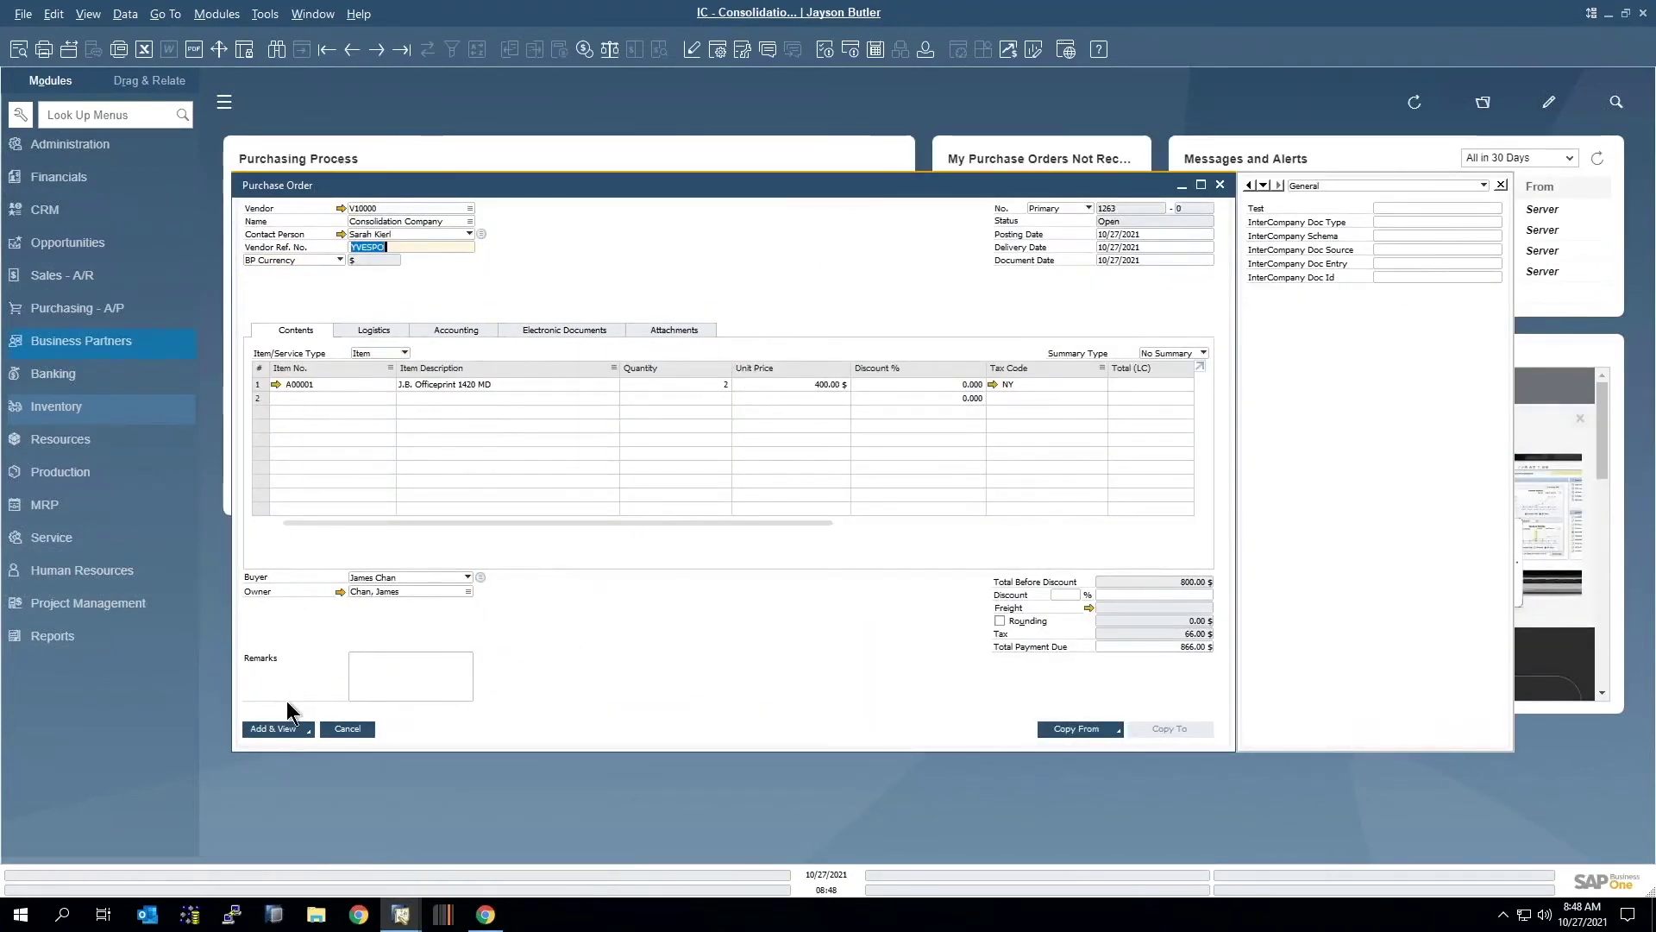
left_click(271, 728)
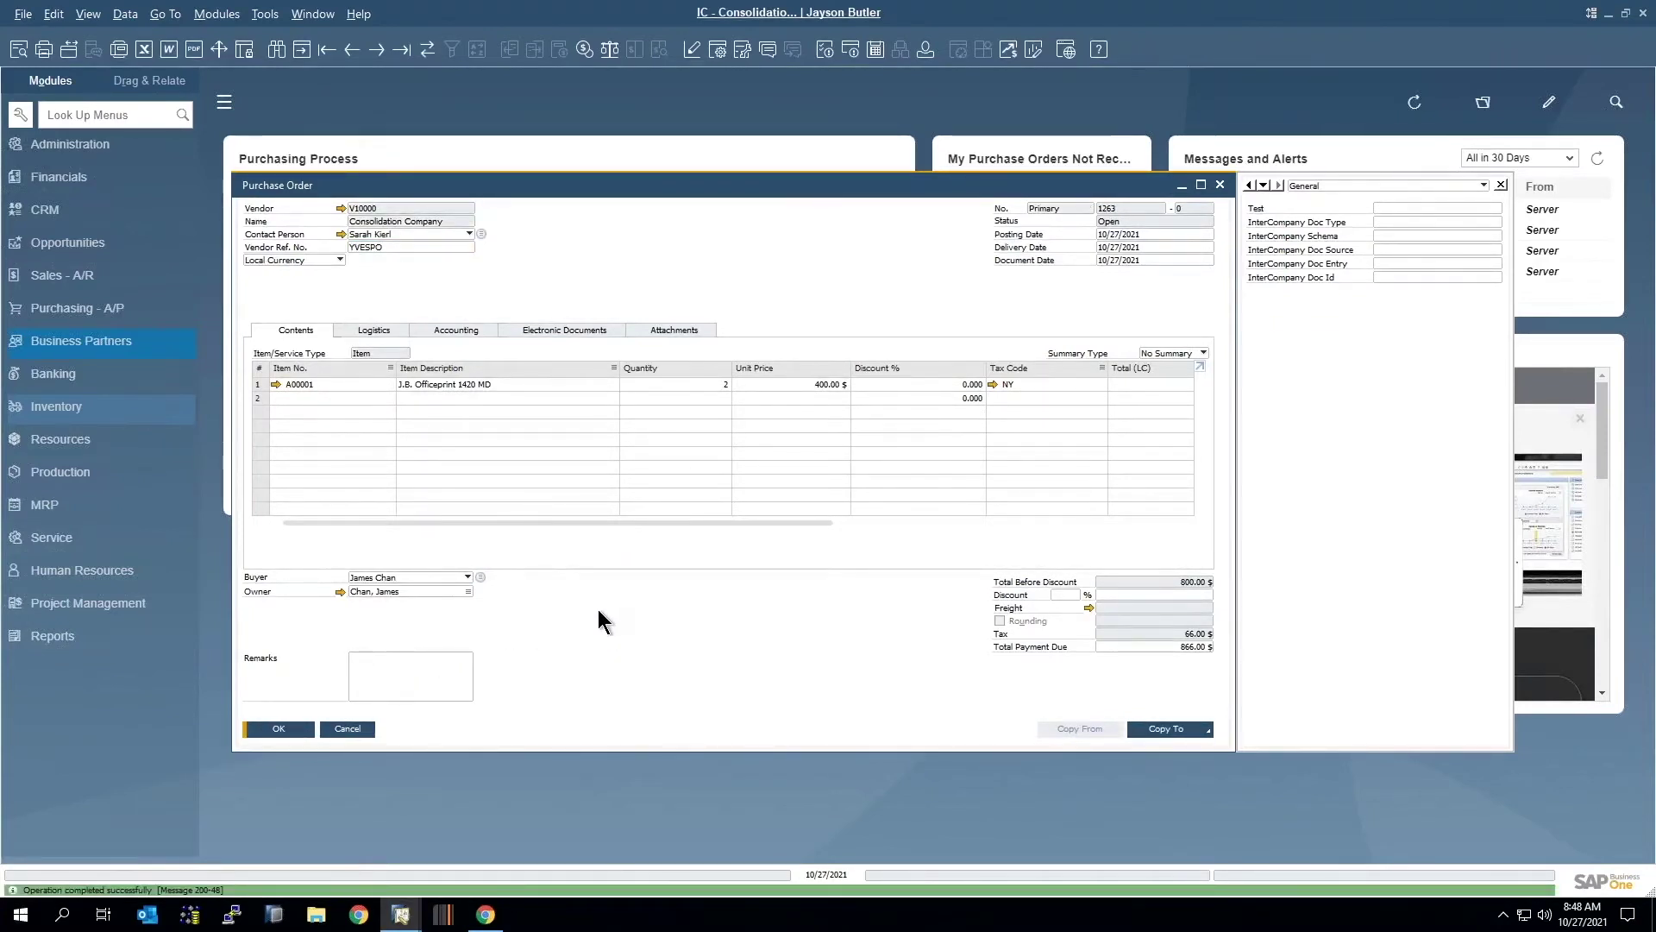
Switch to Saltbox in Chrome, close the previous run results and show the InterCompany SL North America Demo workflows on the dashboard.
left_click(485, 915)
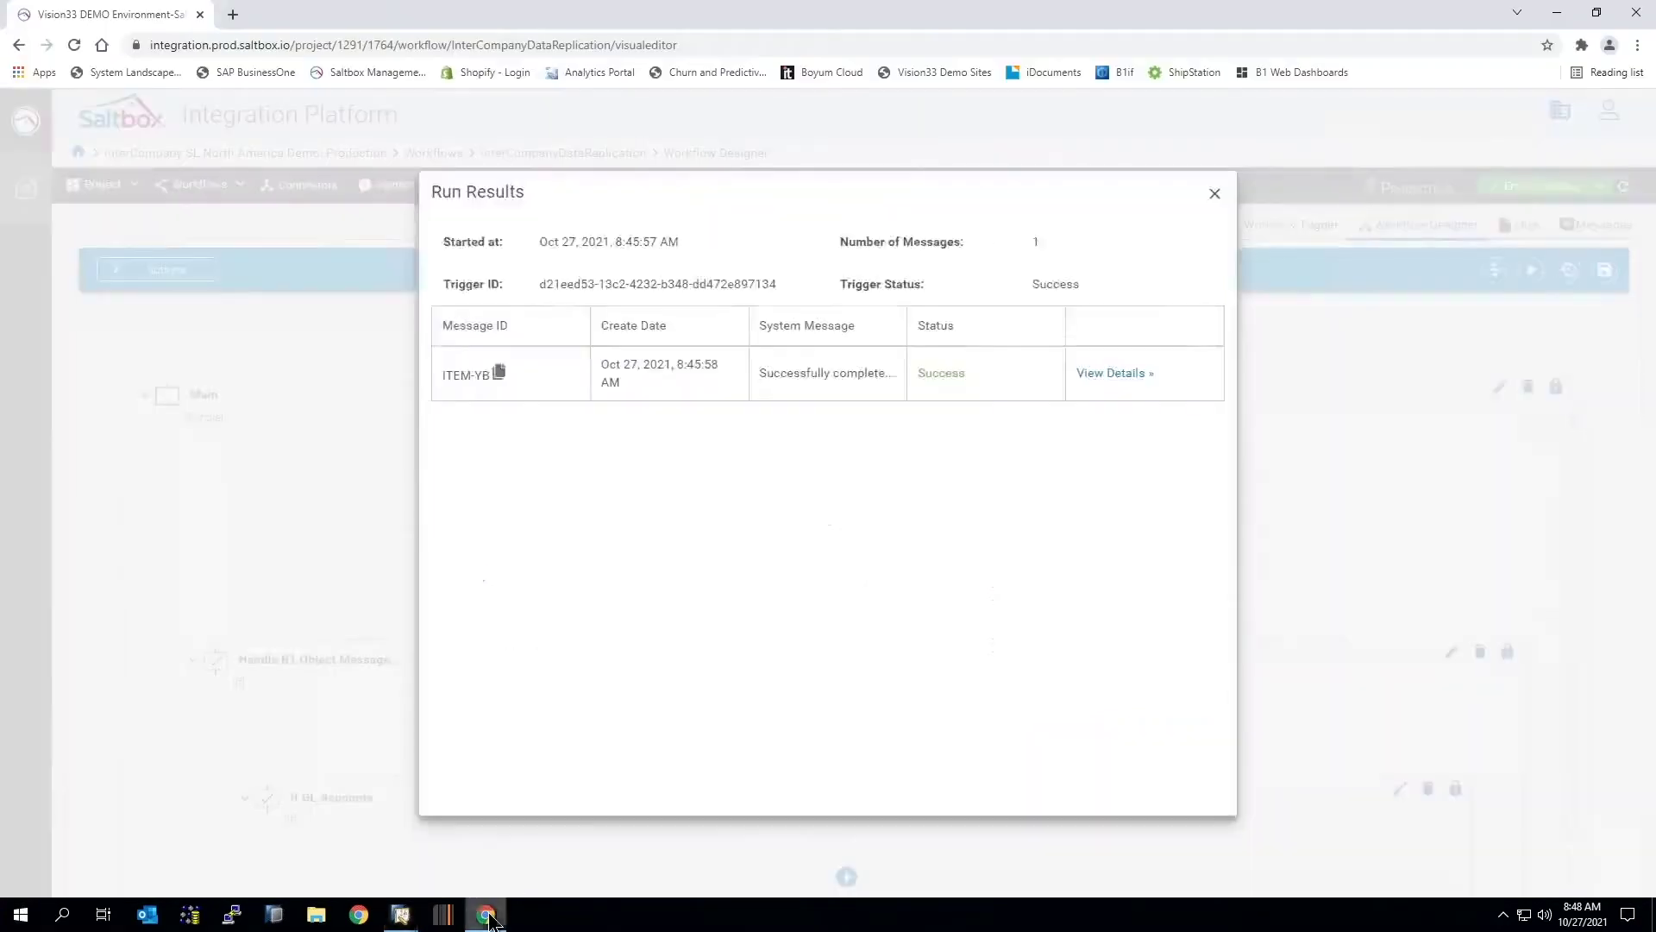
left_click(1214, 193)
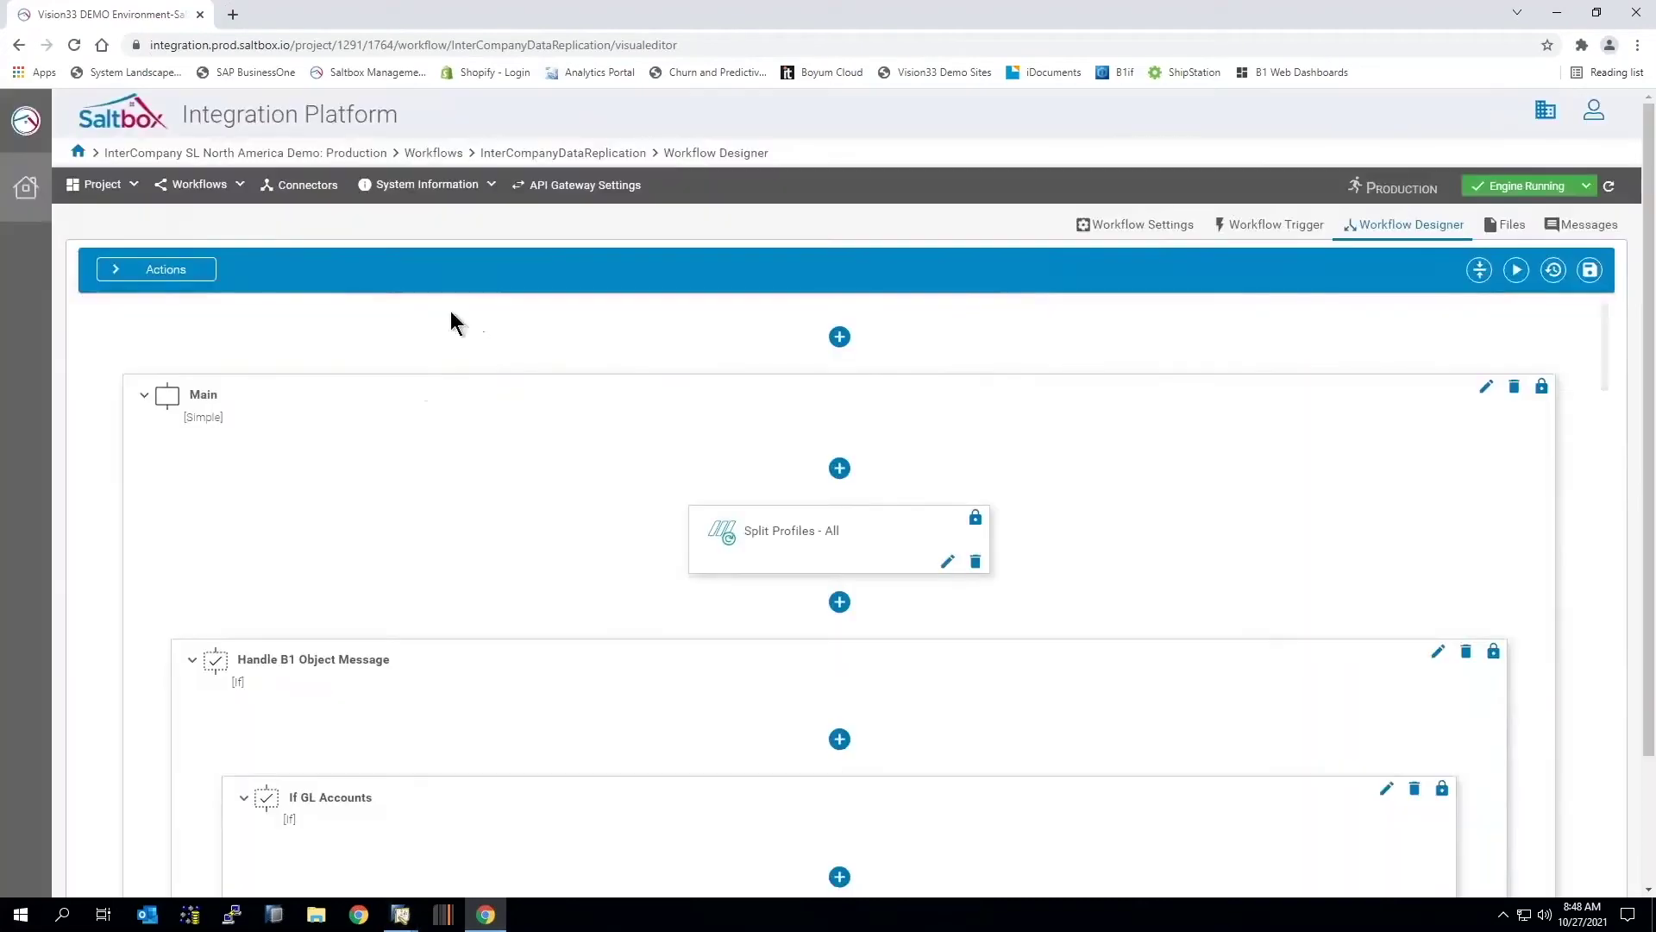
left_click(23, 121)
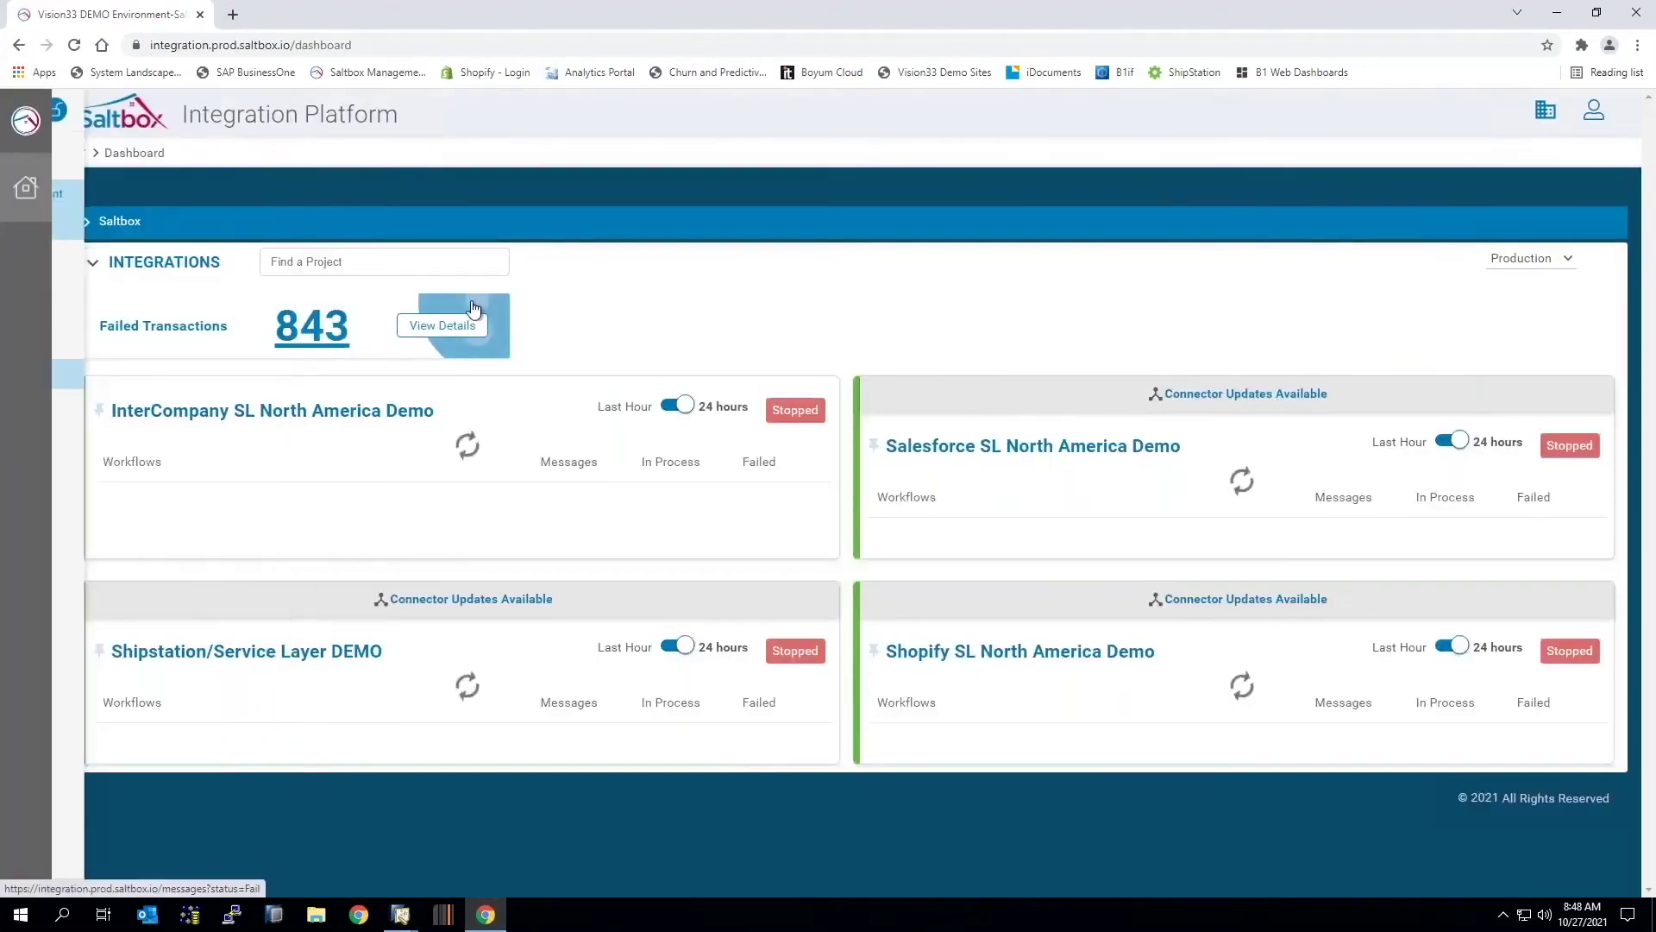
scroll(437, 355, "down", 1)
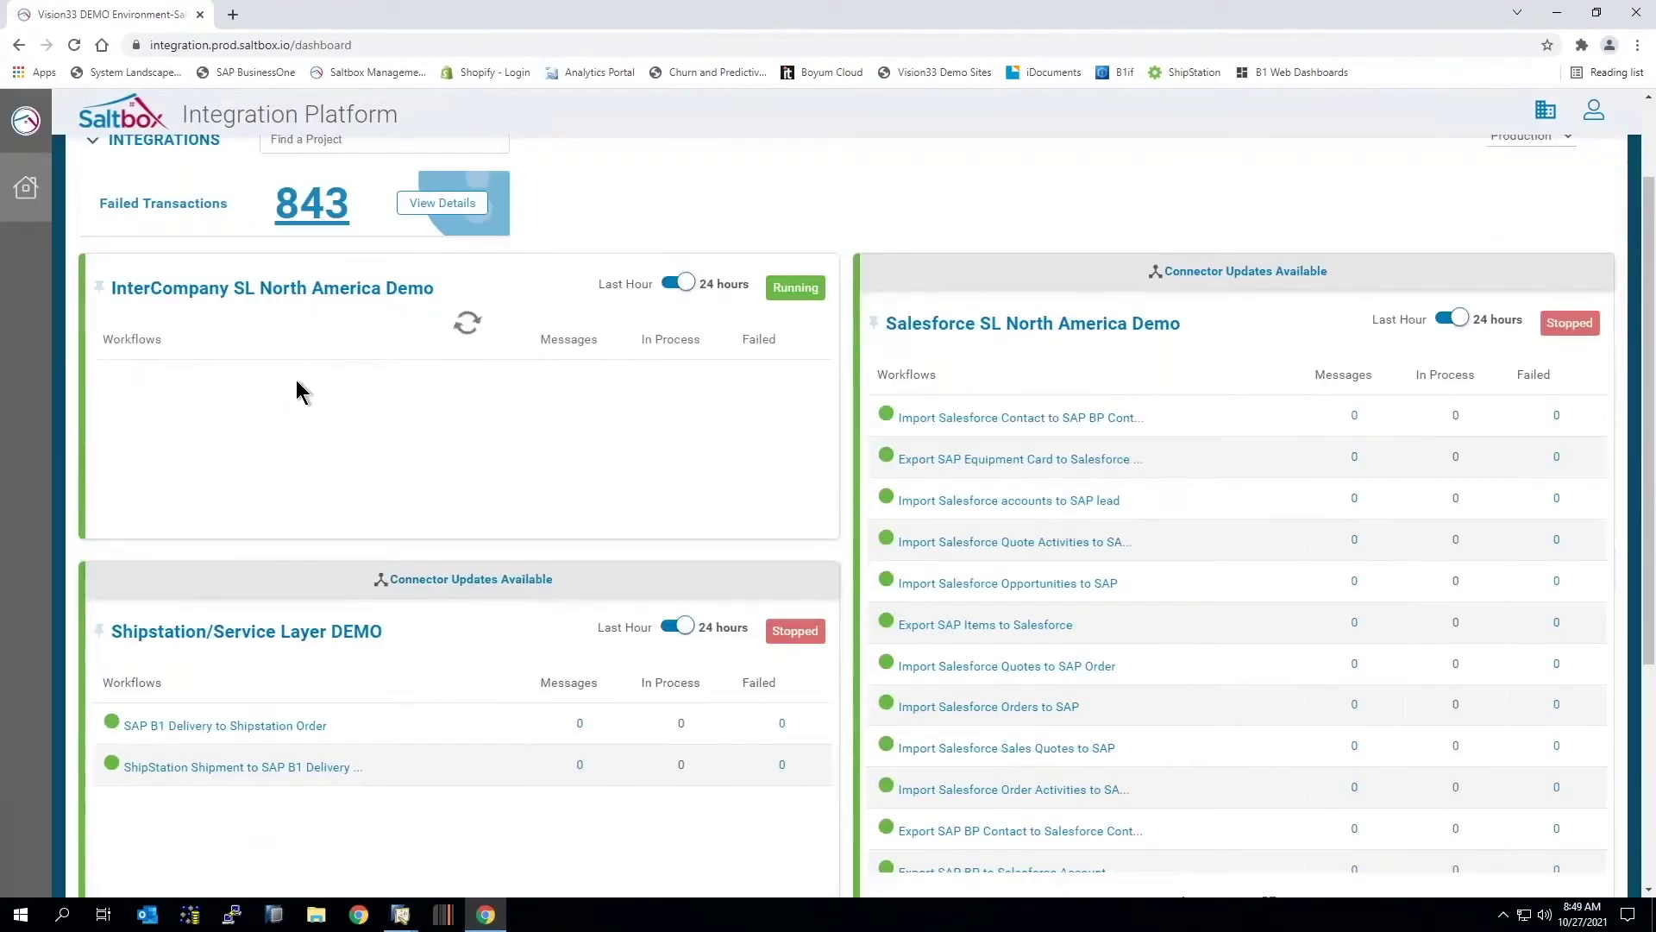
scroll(304, 365, "down", 1)
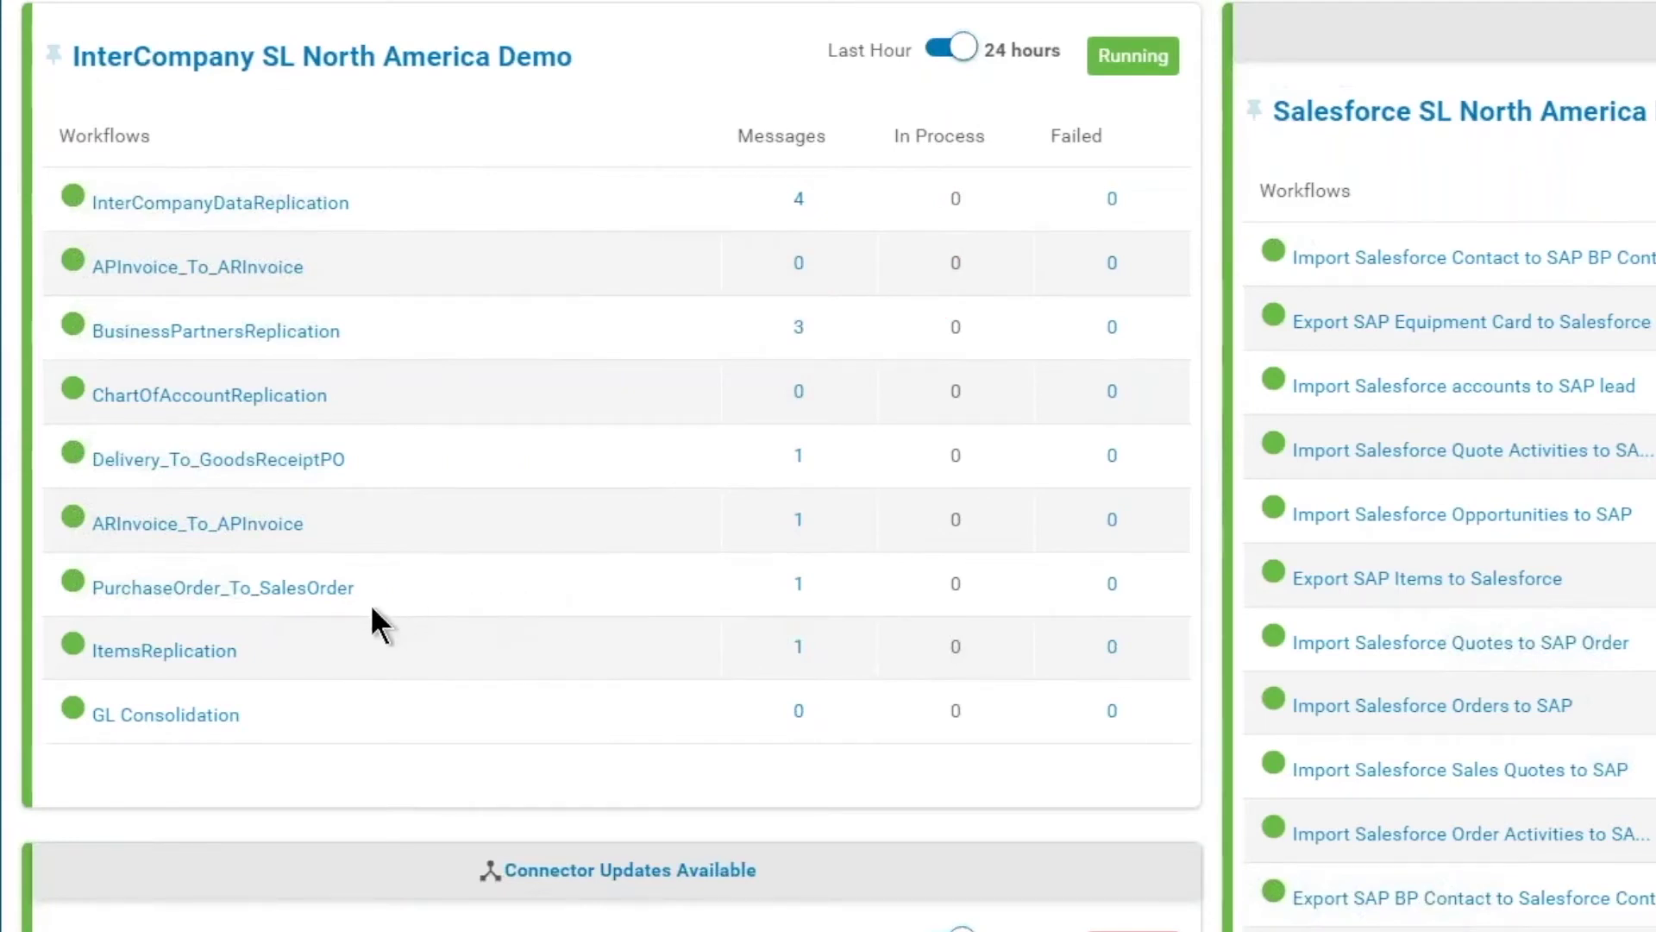
Open the PurchaseOrder_To_SalesOrder workflow, dismiss the error notification and run the workflow.
left_click(273, 597)
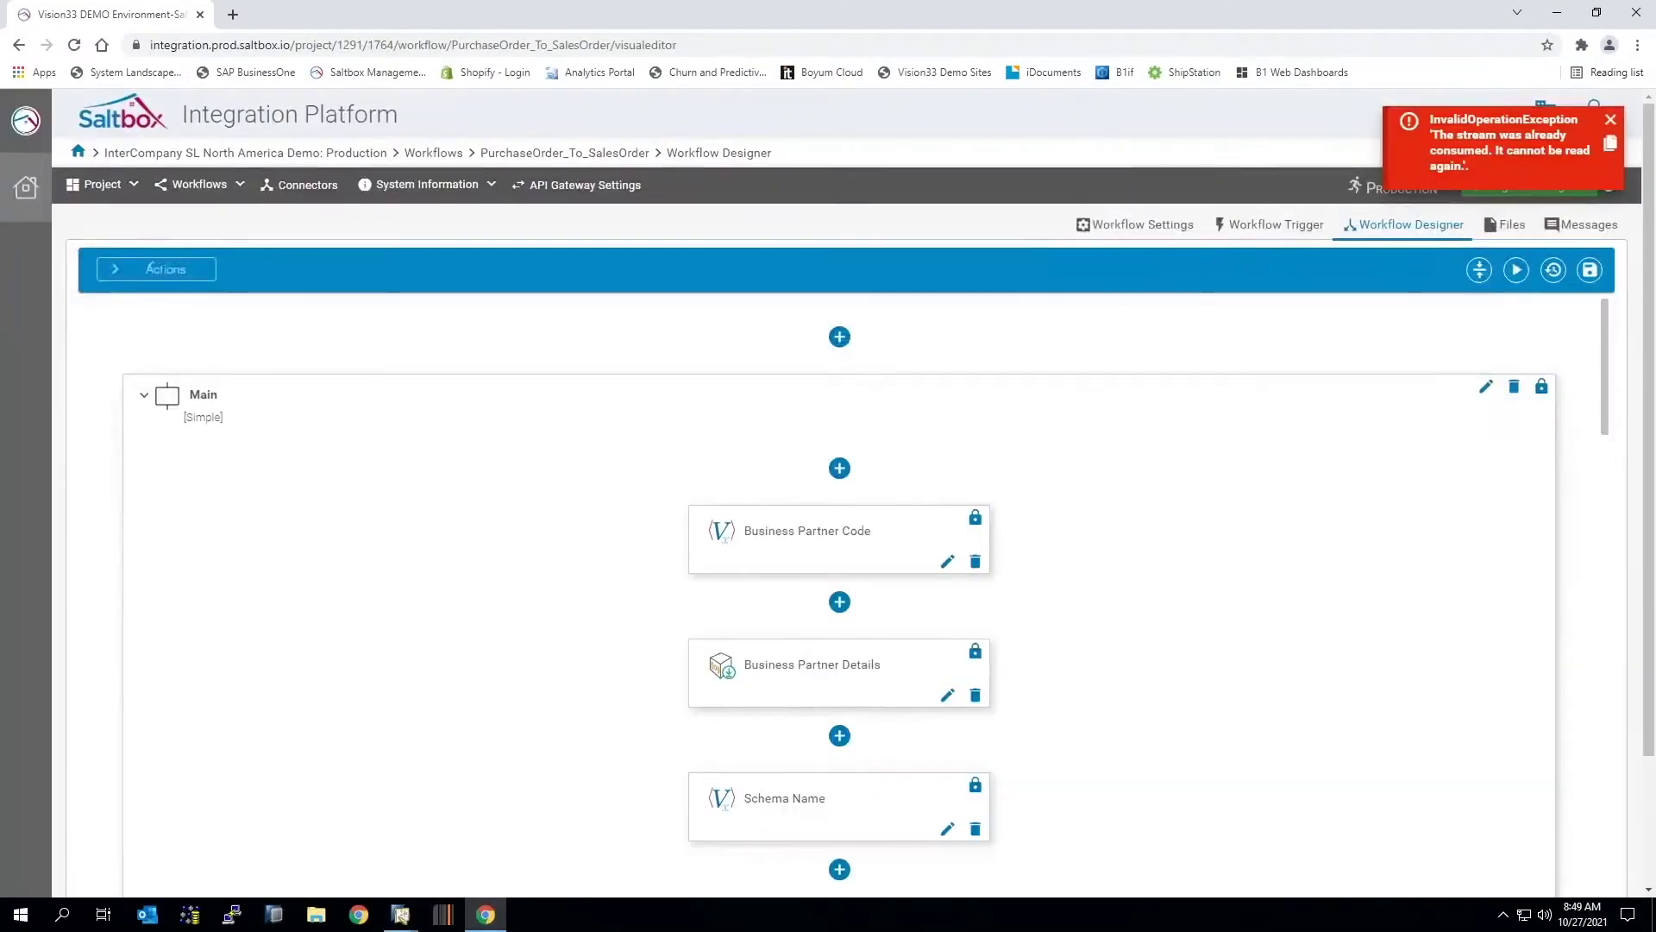
left_click(1610, 121)
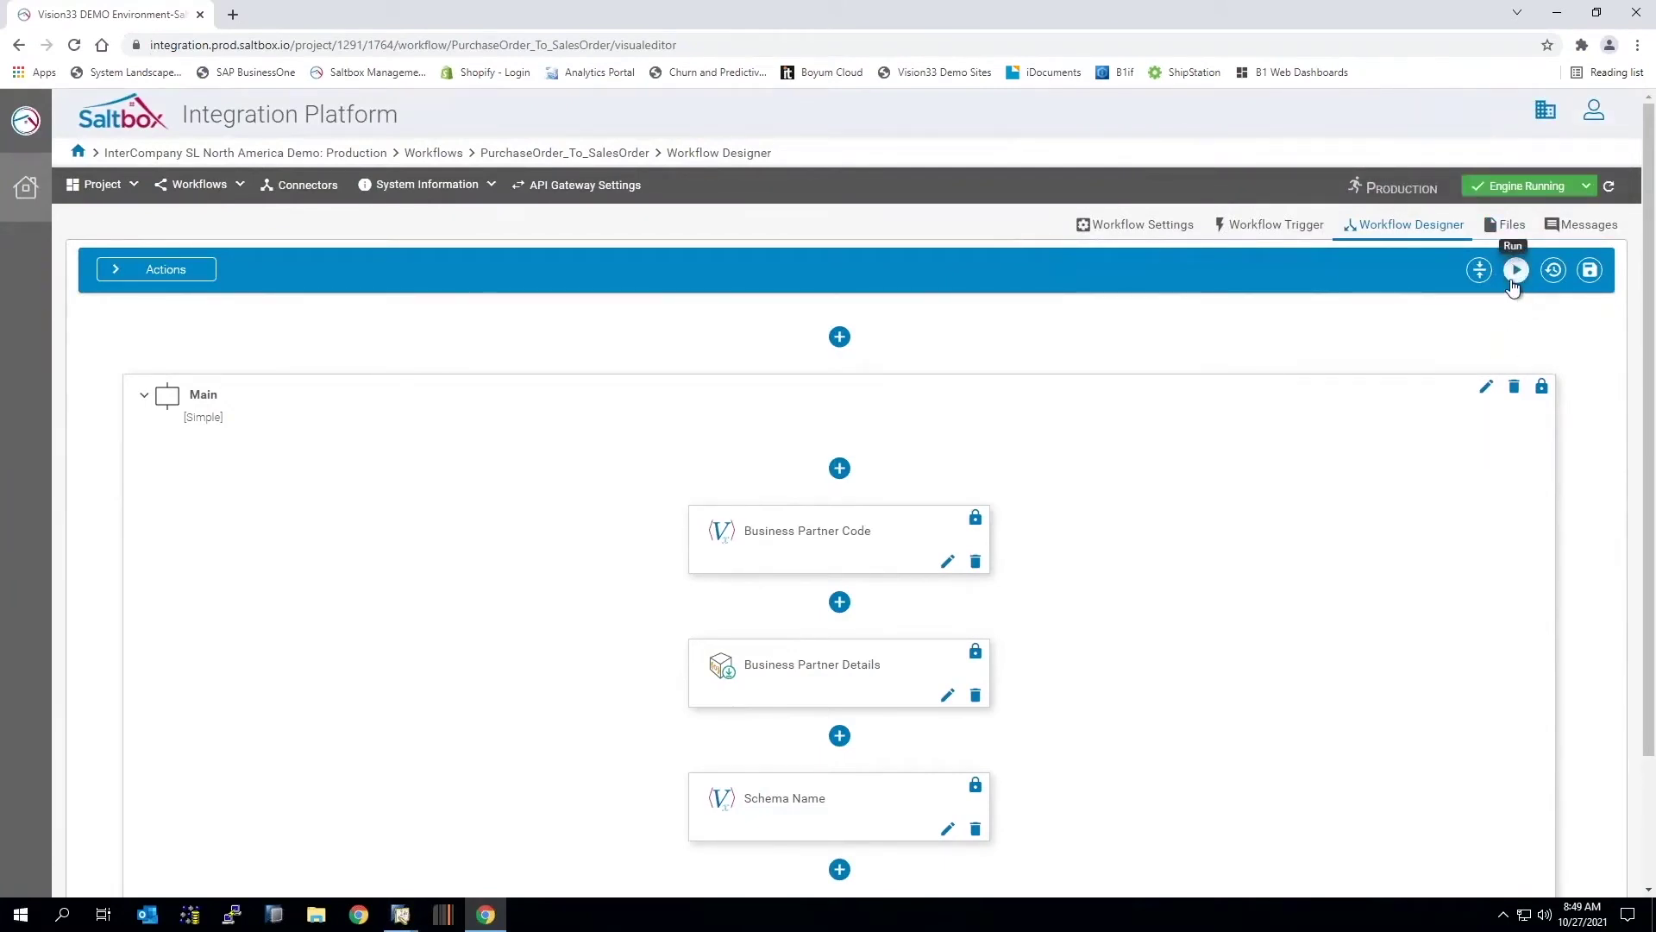
left_click(1516, 271)
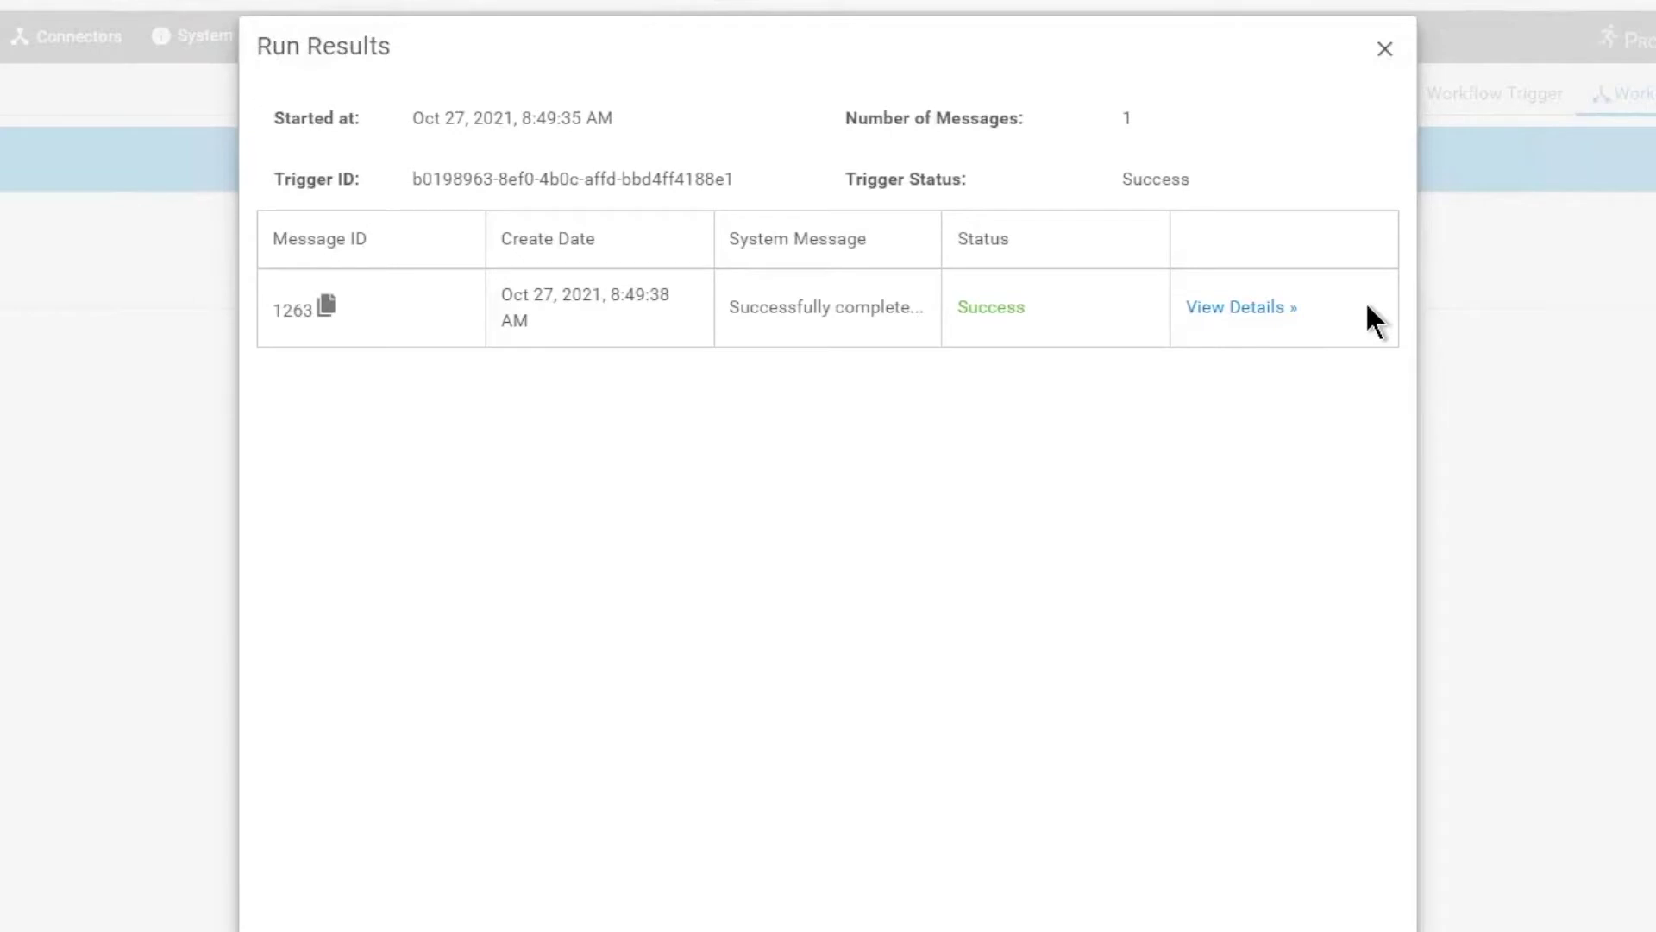
Examine the message trace of the PurchaseOrder_To_SalesOrder run down to Create Sales Order, and return to the designer.
left_click(1257, 312)
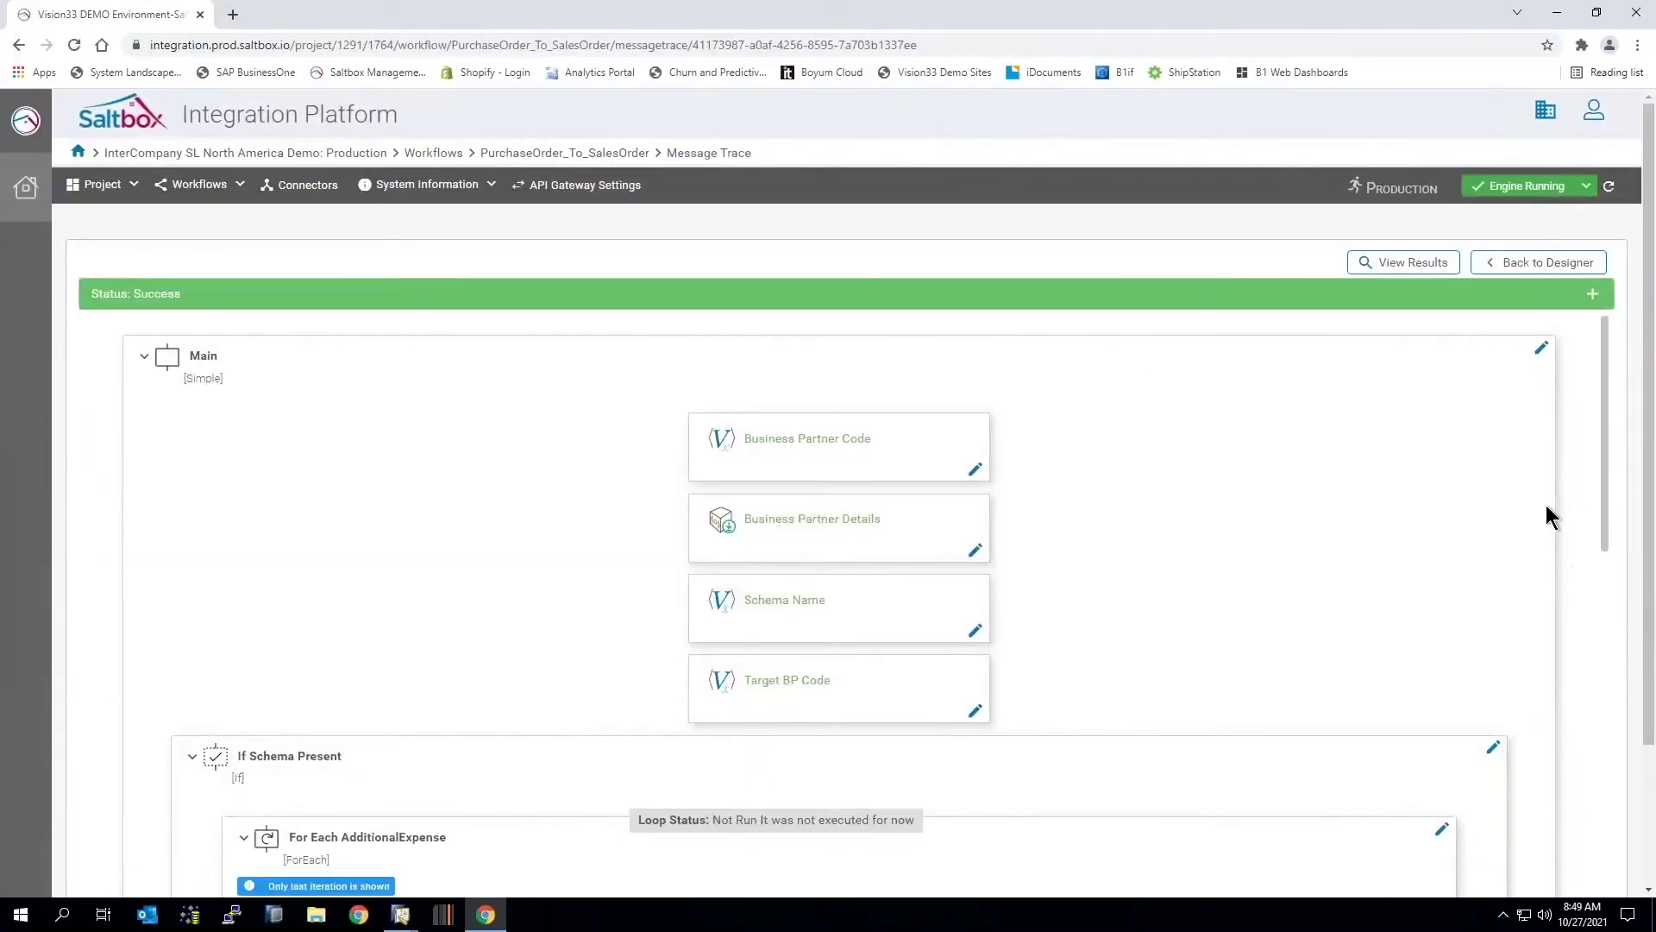
scroll(1466, 517, "down", 2)
scroll(1454, 501, "down", 3)
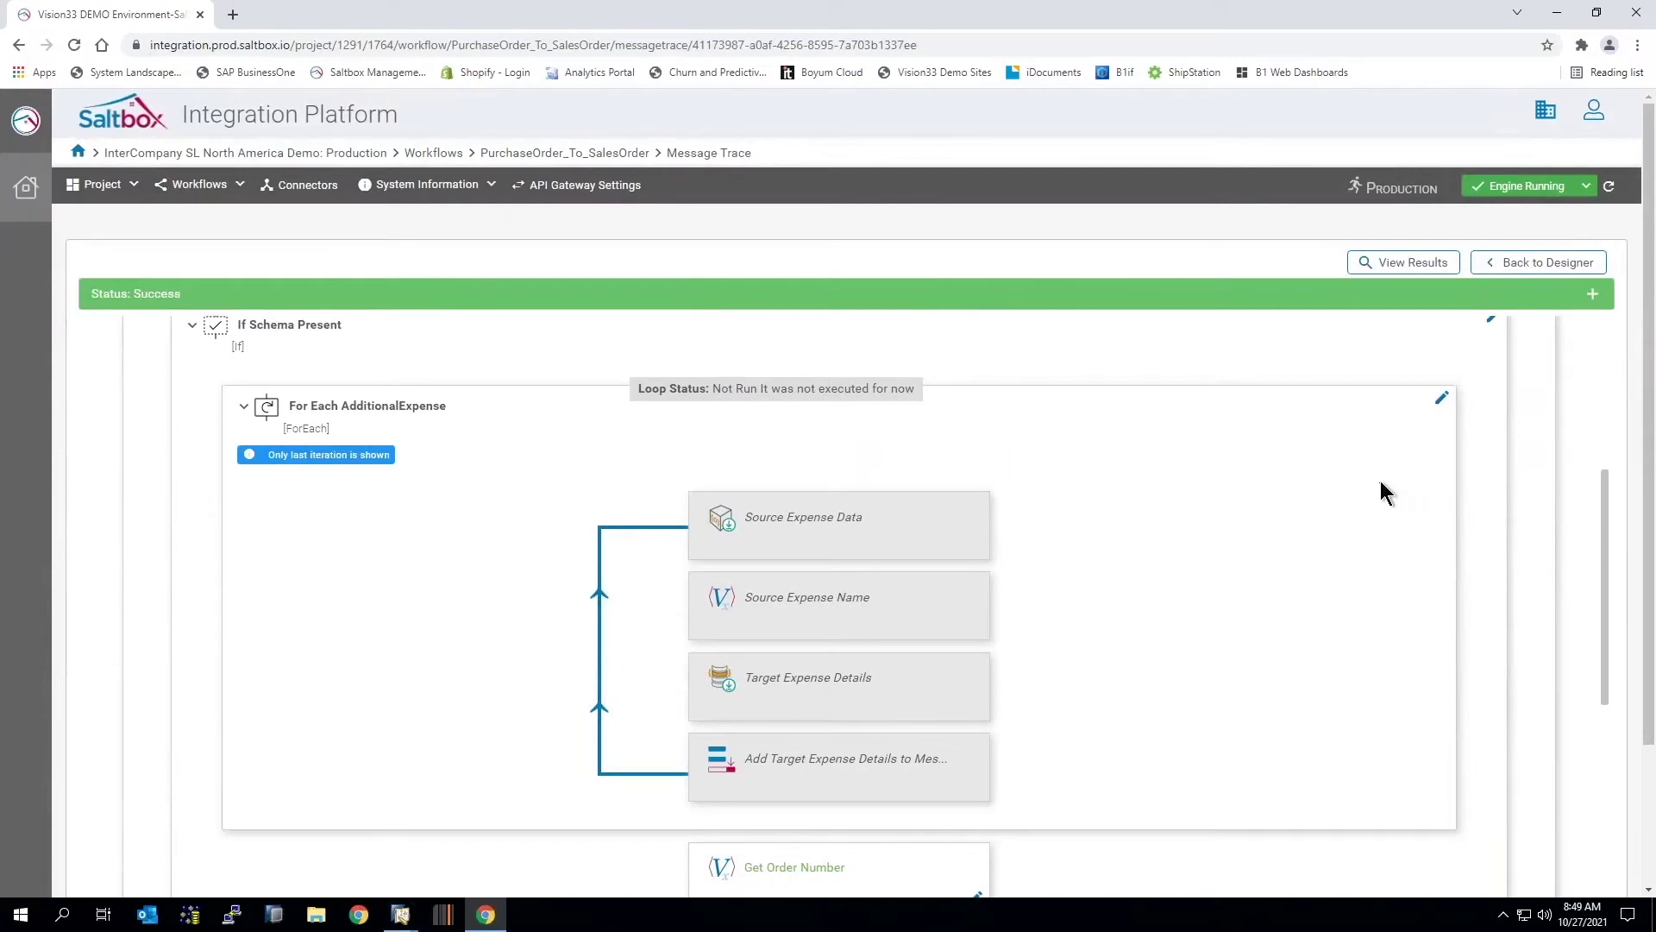
scroll(1380, 484, "down", 2)
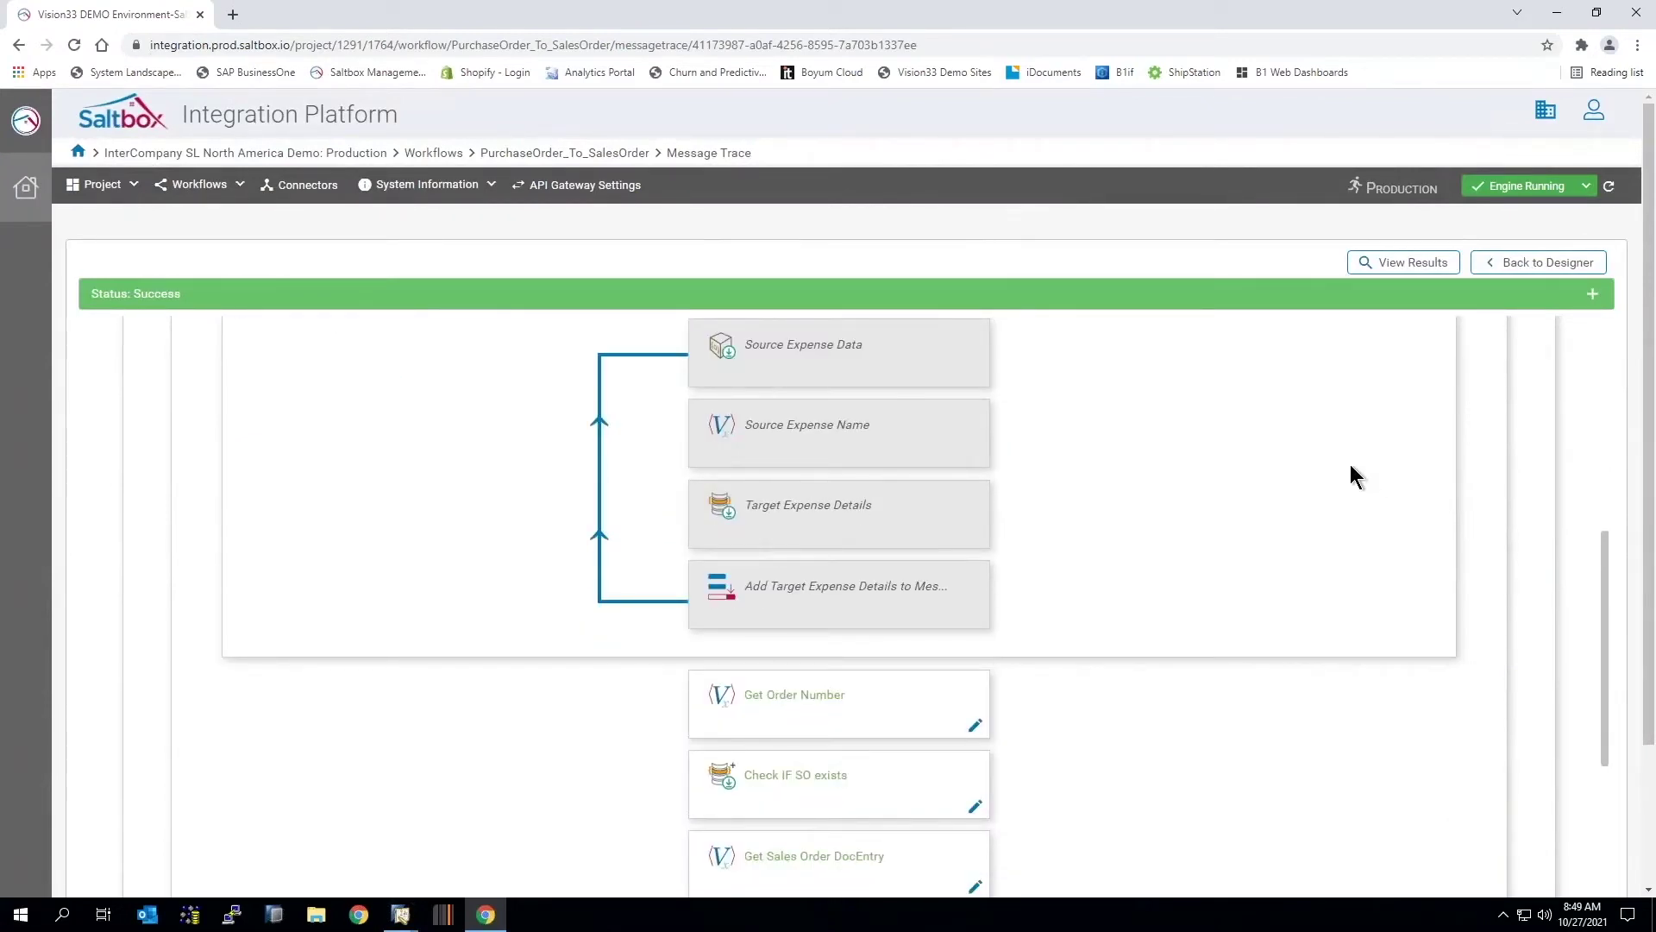
scroll(1346, 492, "down", 6)
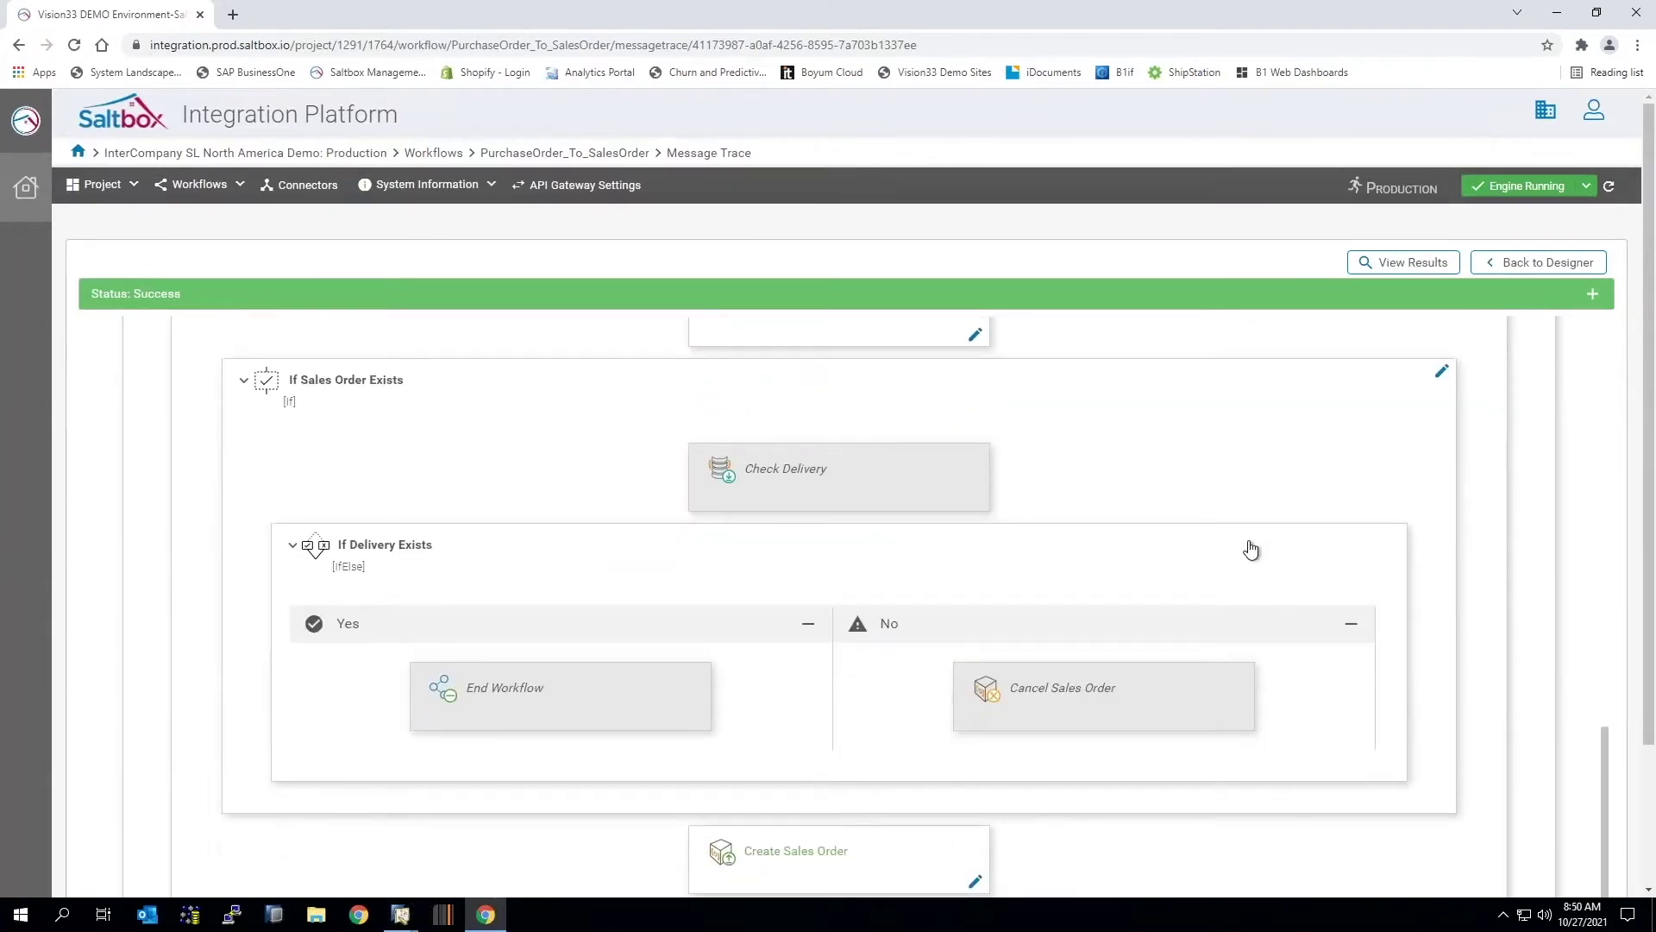
scroll(1251, 552, "down", 3)
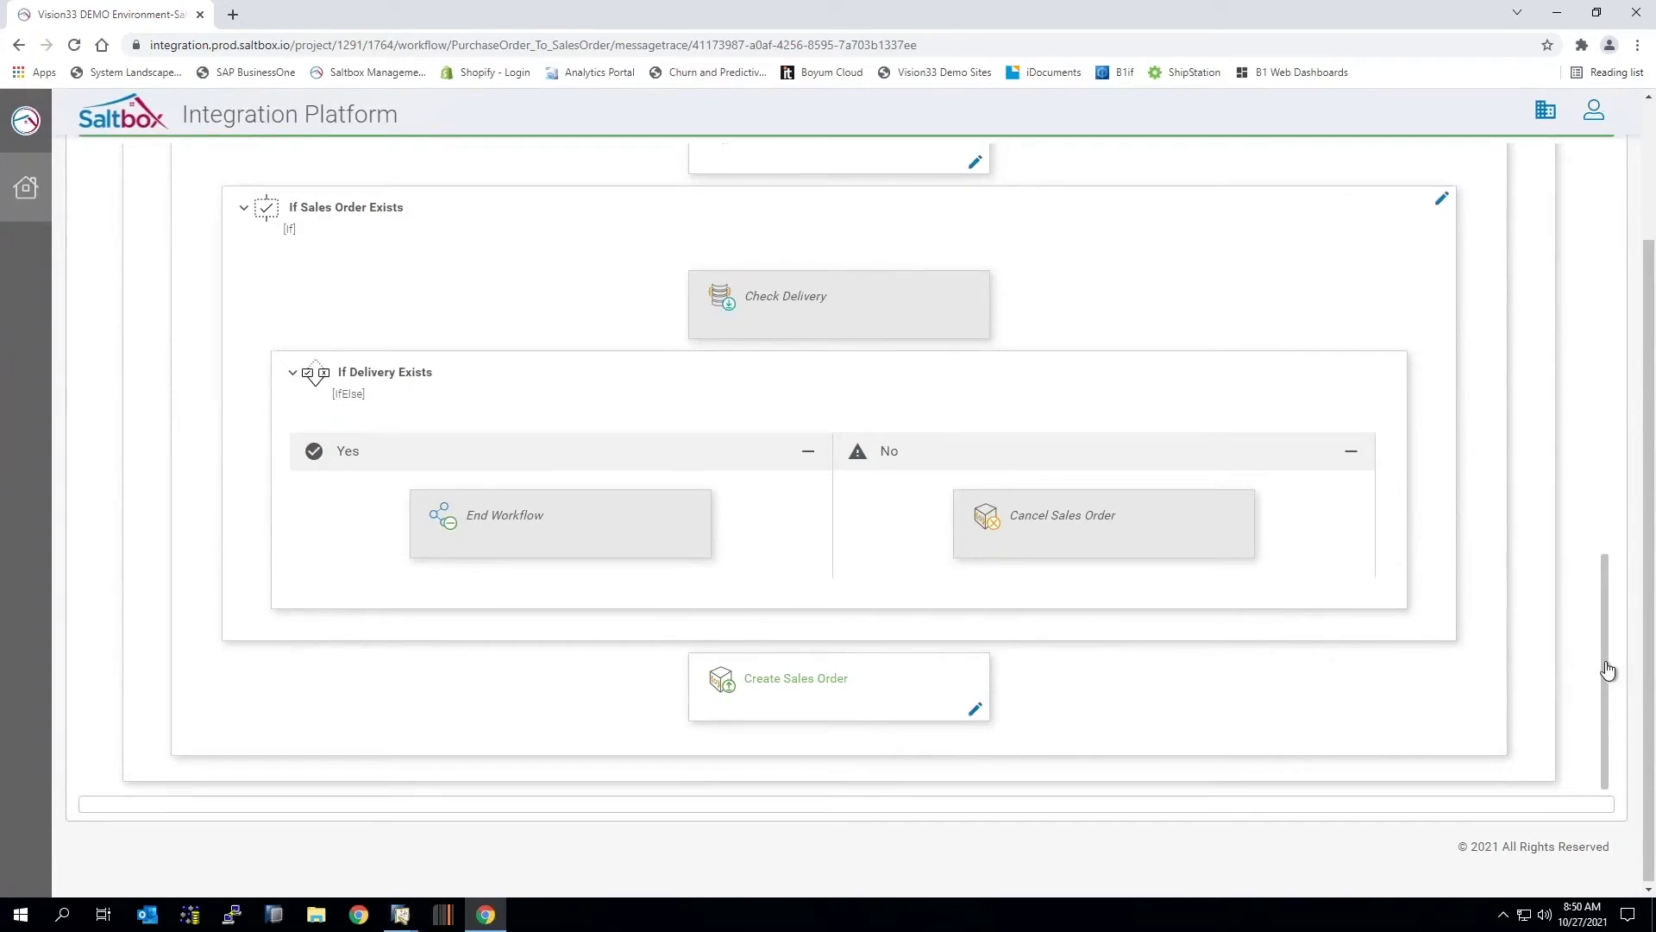
left_click_drag(1608, 670, 1619, 215)
left_click_drag(1651, 270, 1614, 144)
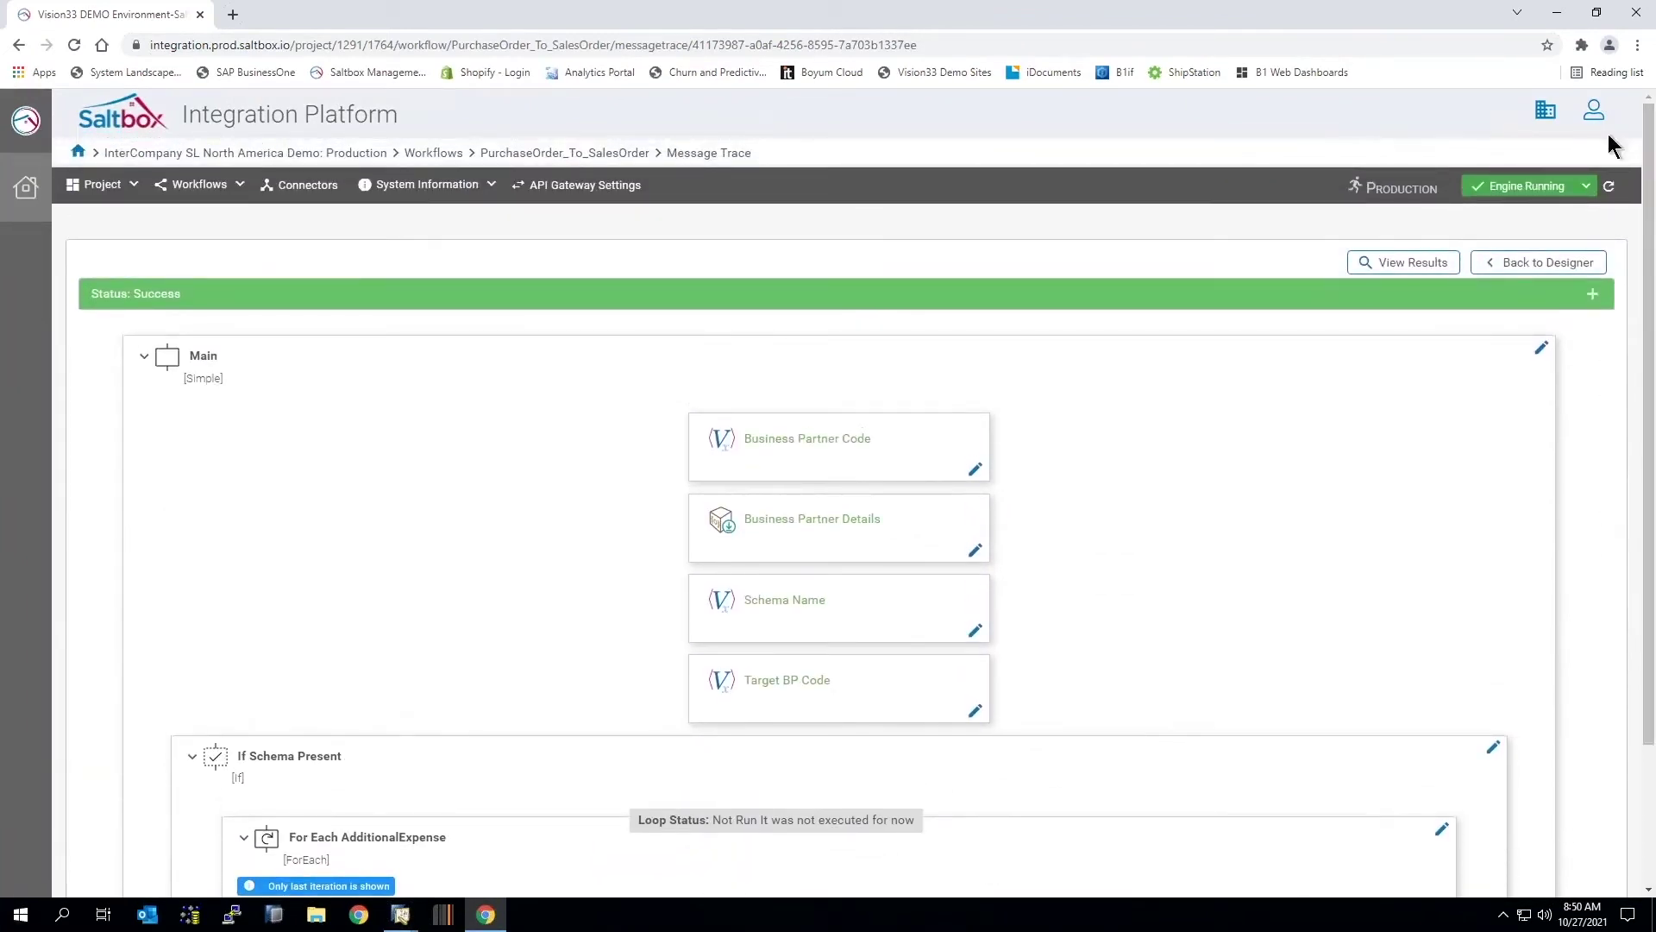
left_click(1497, 262)
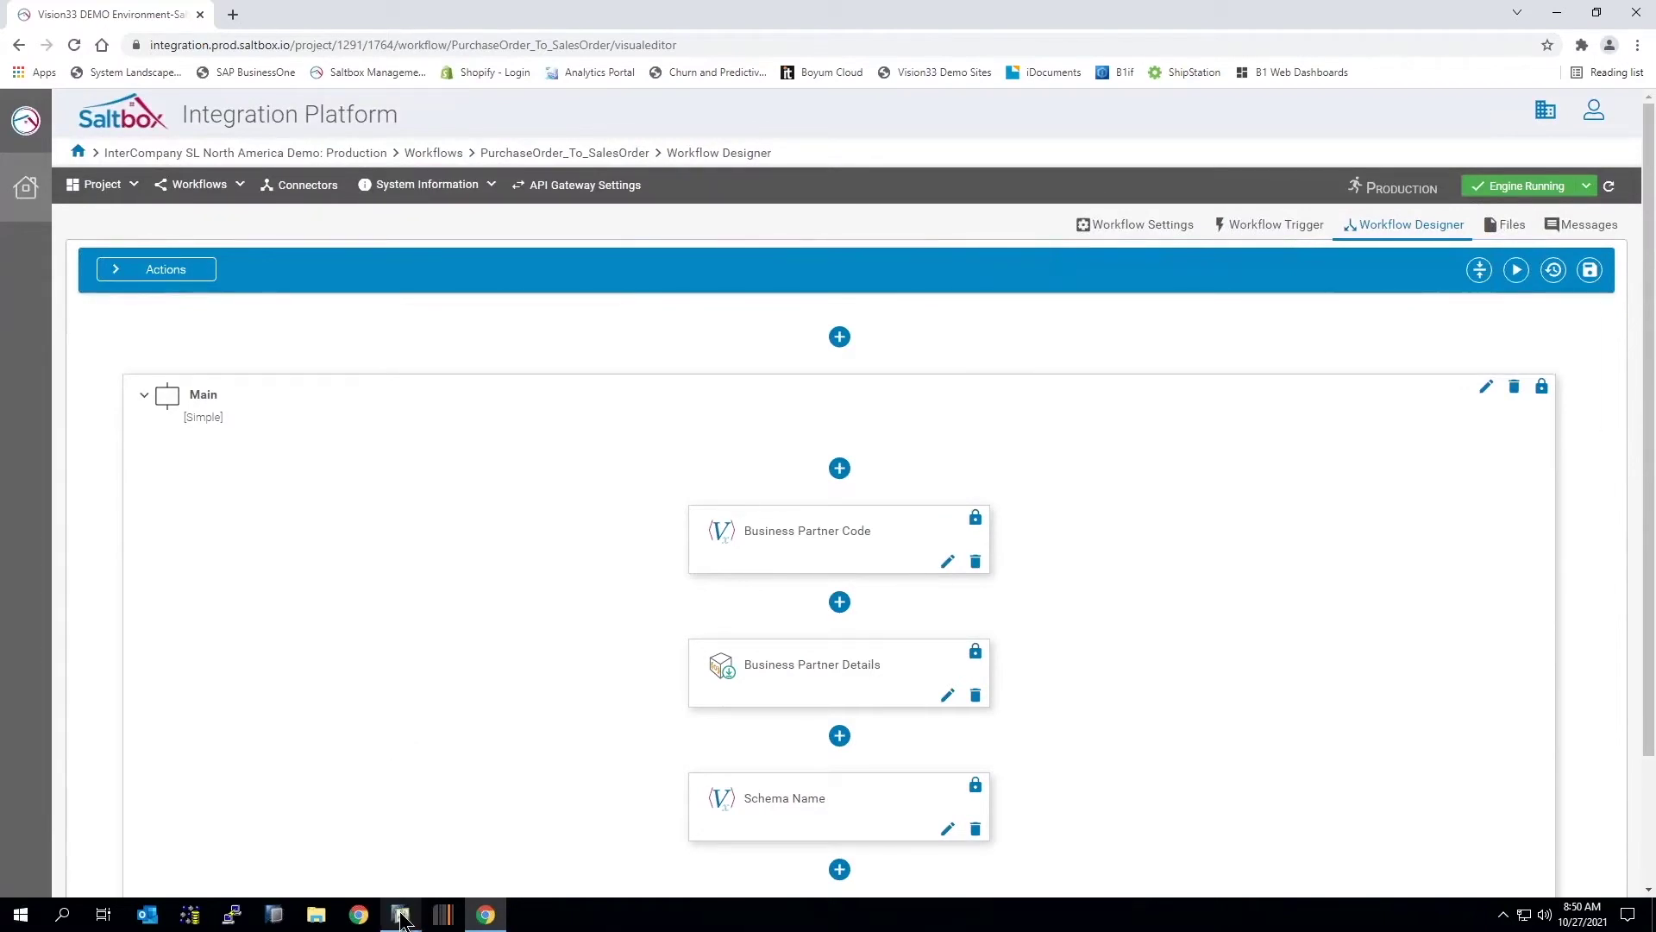
Switch to the Demo 1 company in SAP Business One and find the replicated sales order by its customer reference number.
mouse_move(402, 919)
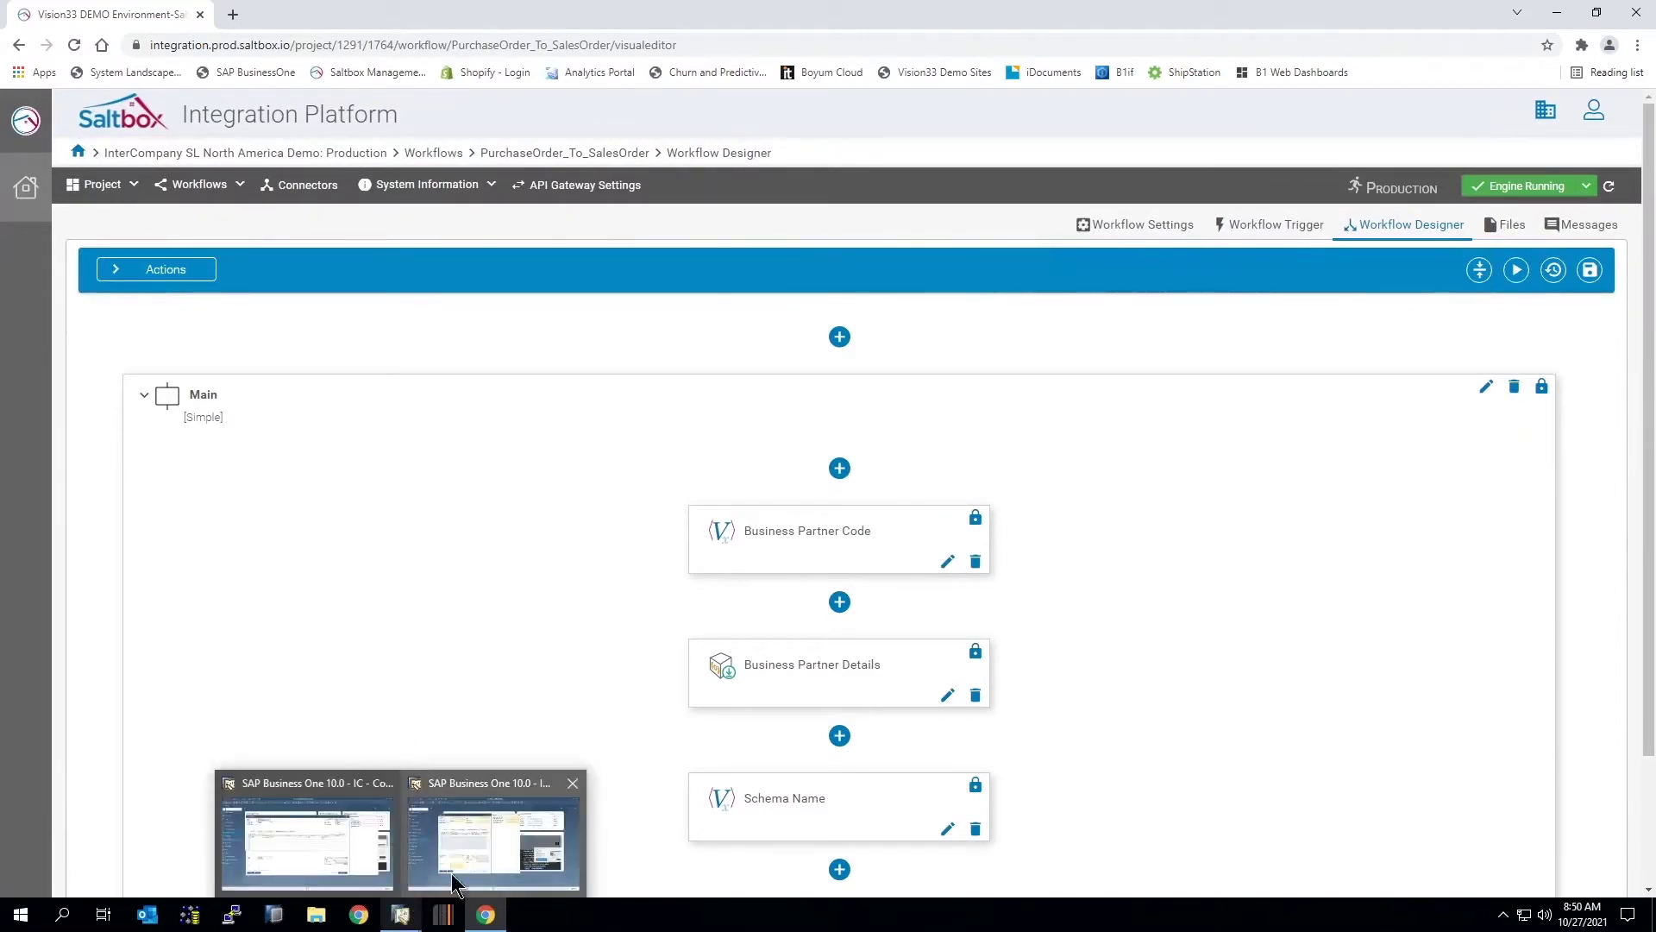
left_click(472, 848)
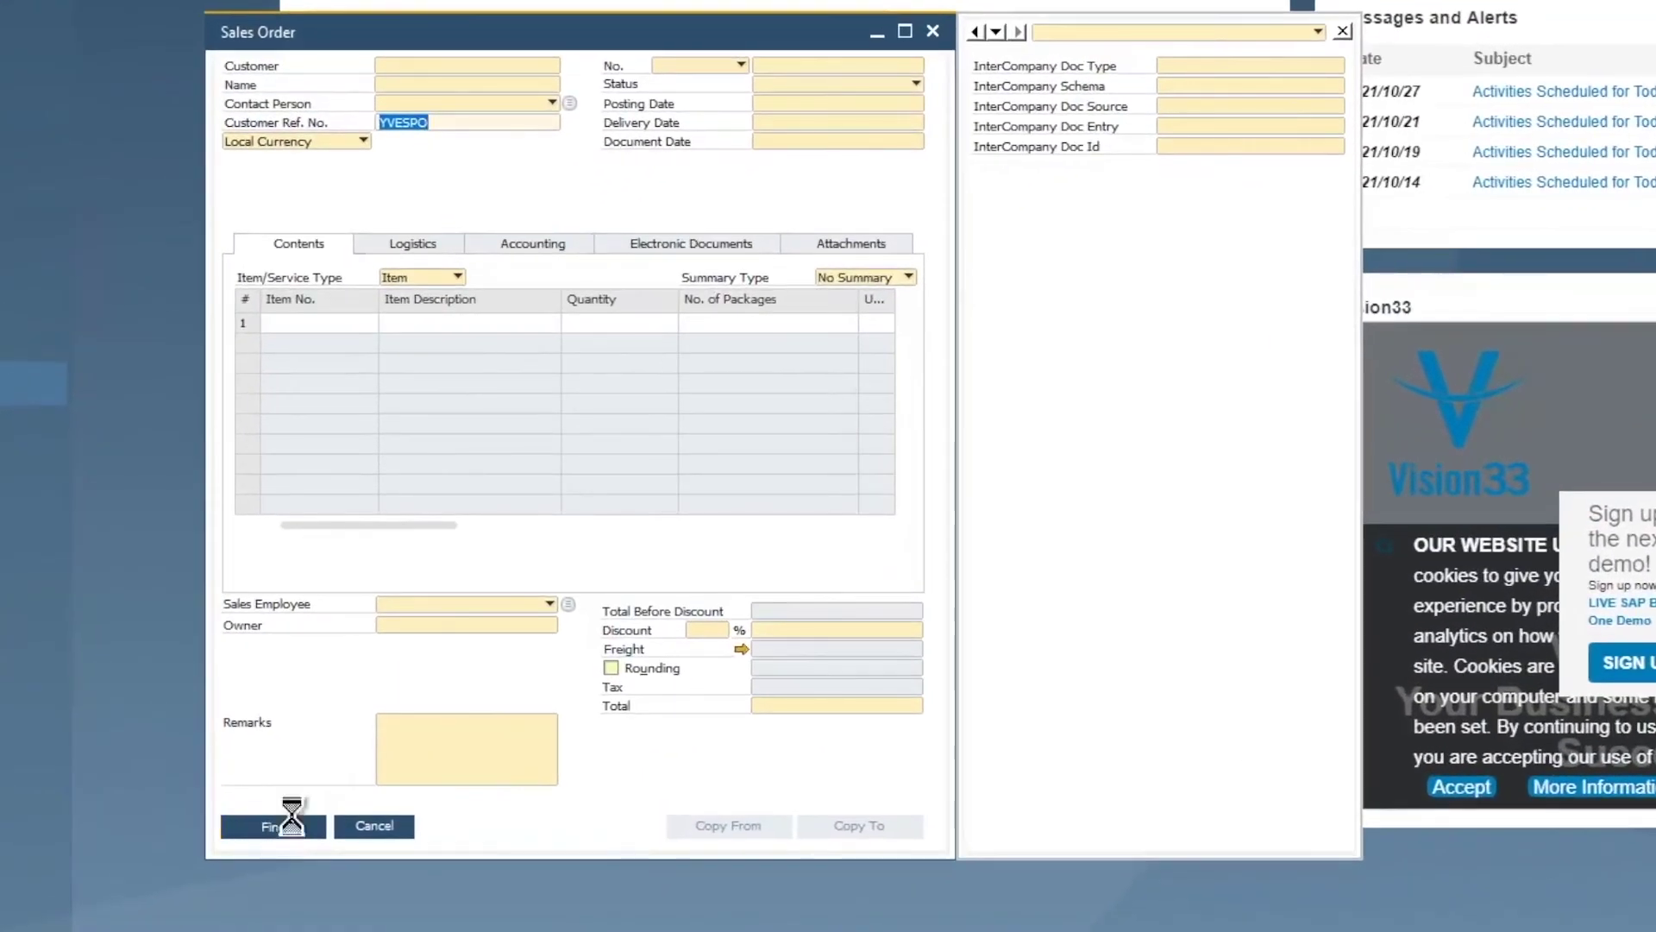
left_click(318, 747)
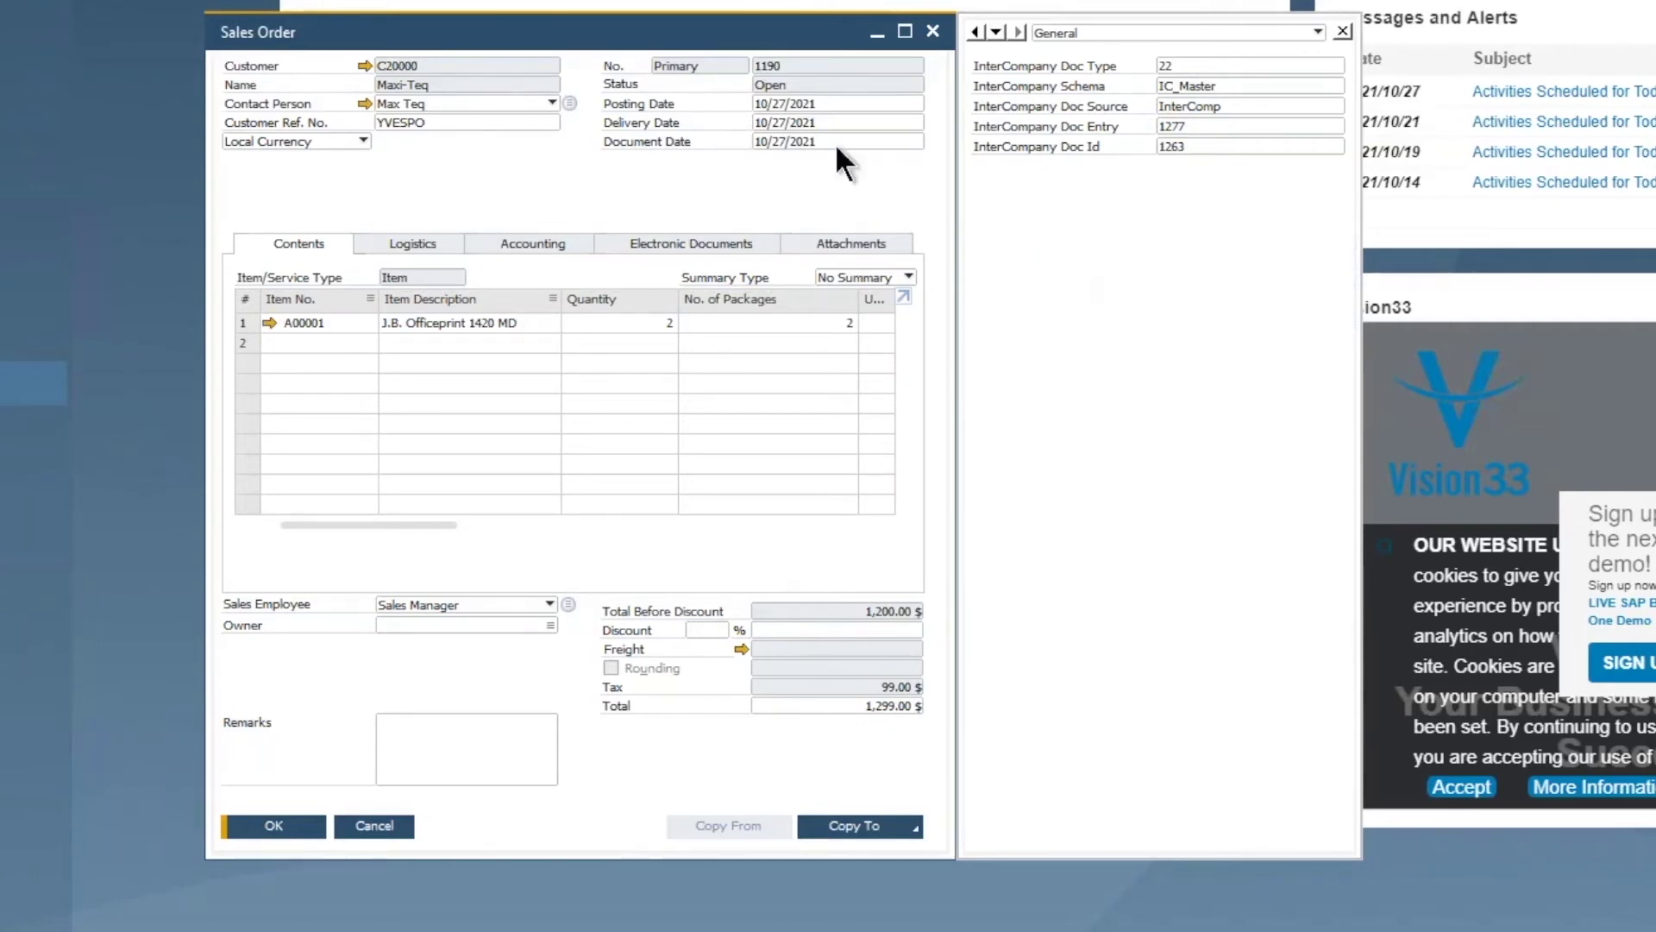
Copy the Maxi-Teq sales order to a delivery and add the delivery document.
left_click_drag(614, 39, 752, 35)
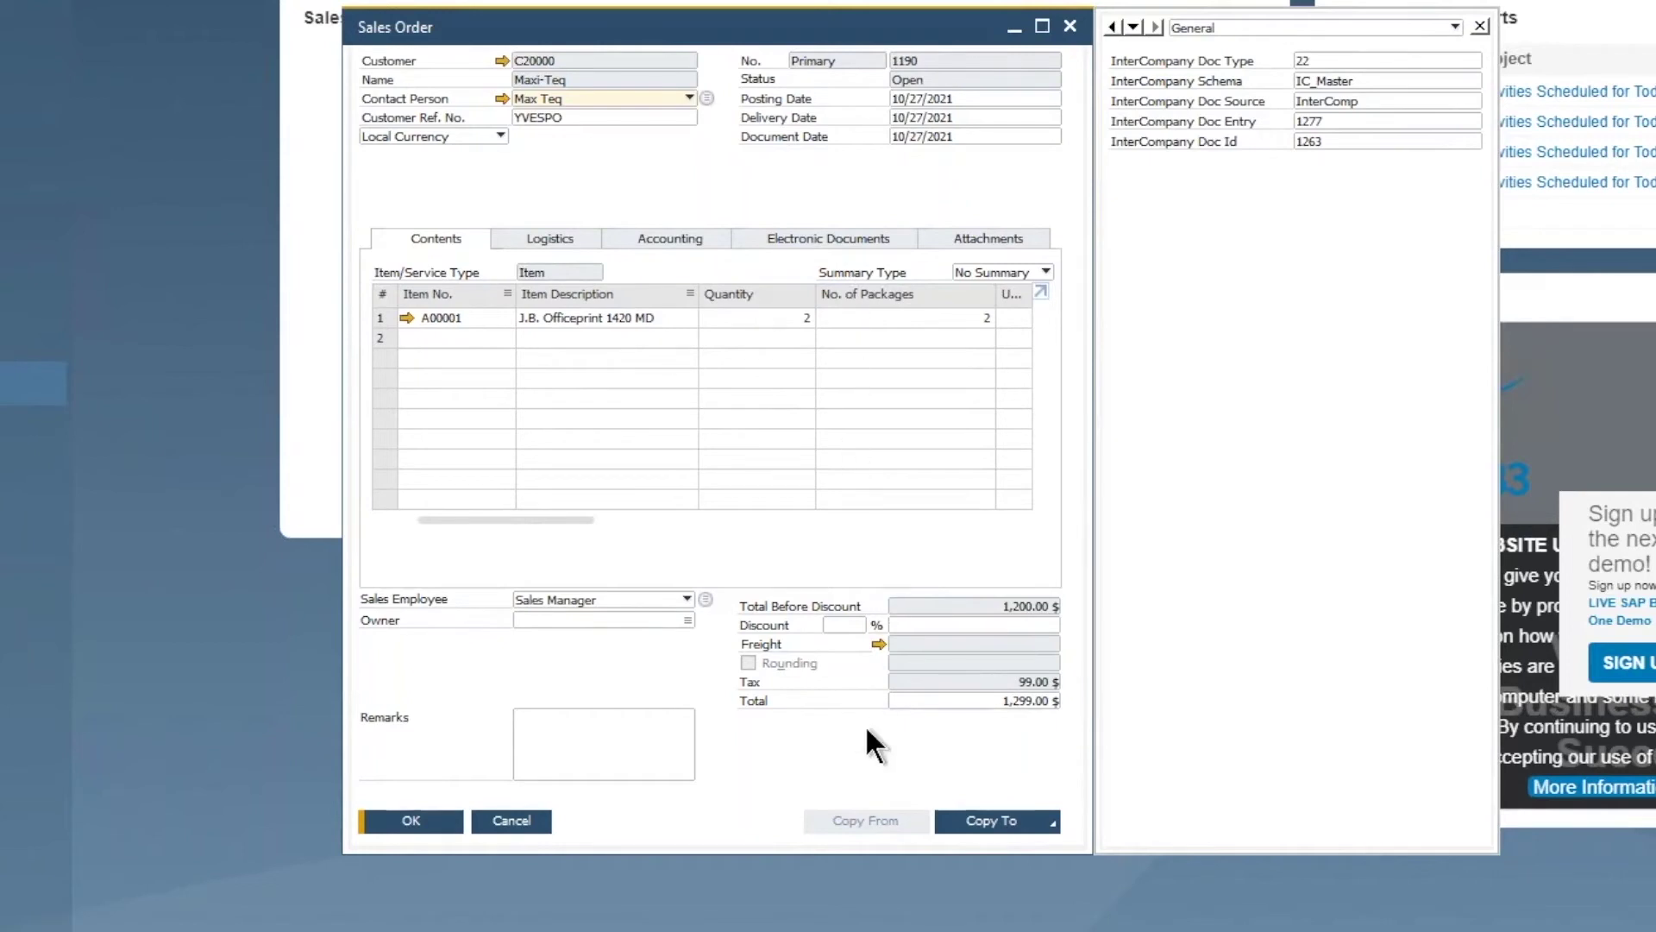
left_click(1033, 827)
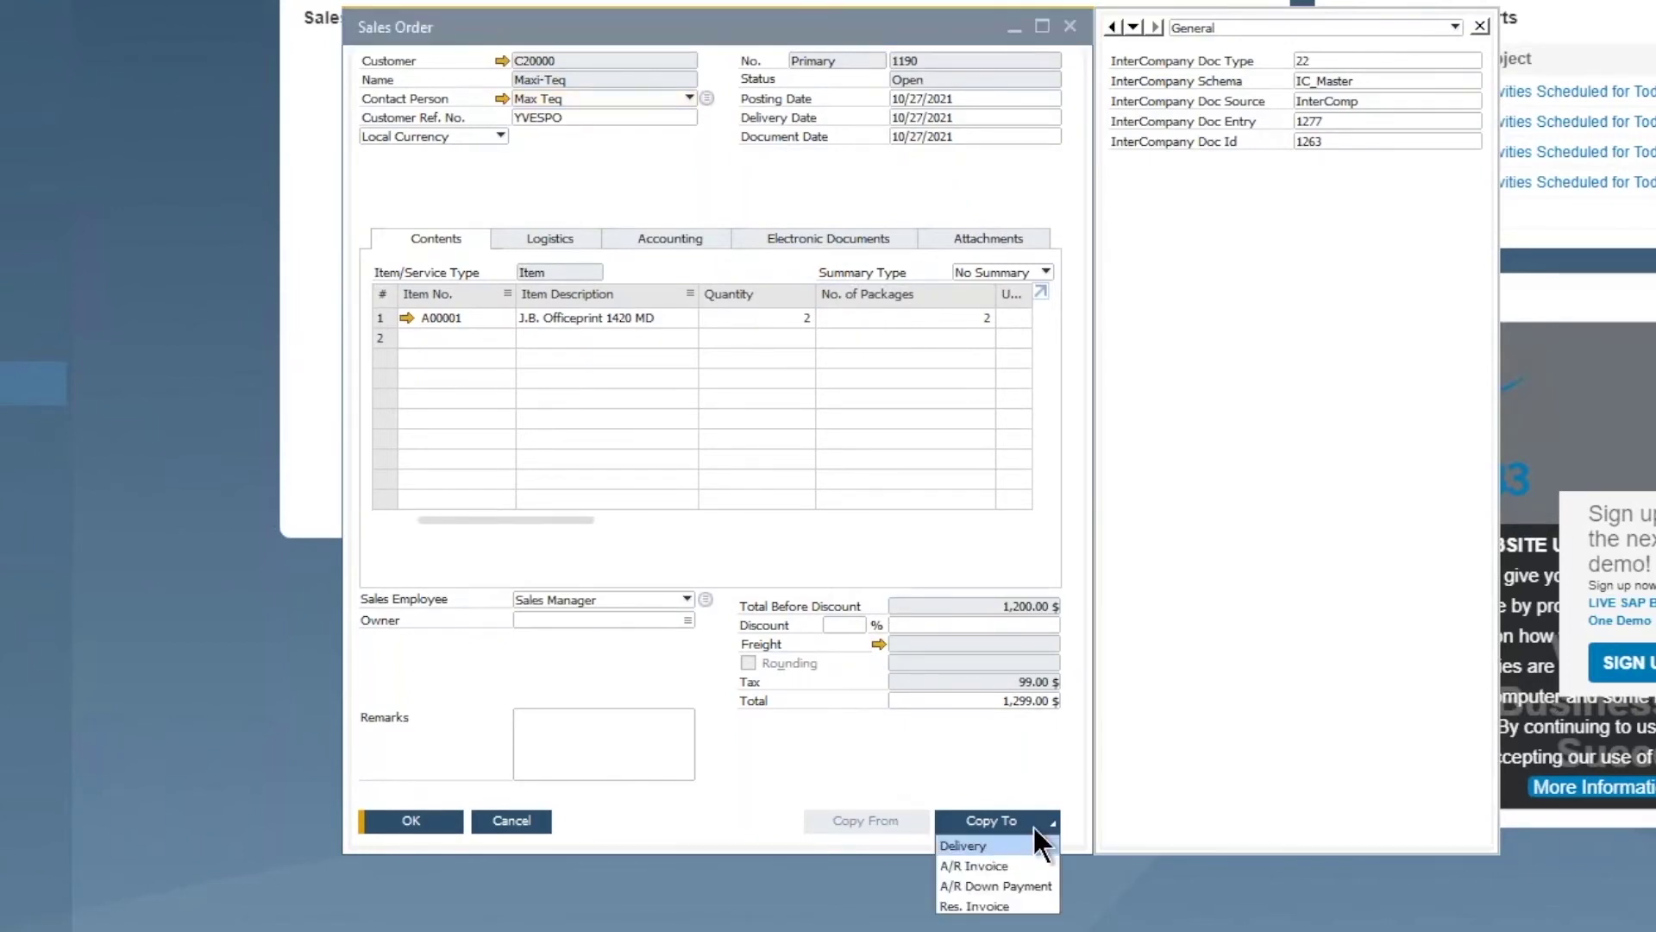
left_click(998, 845)
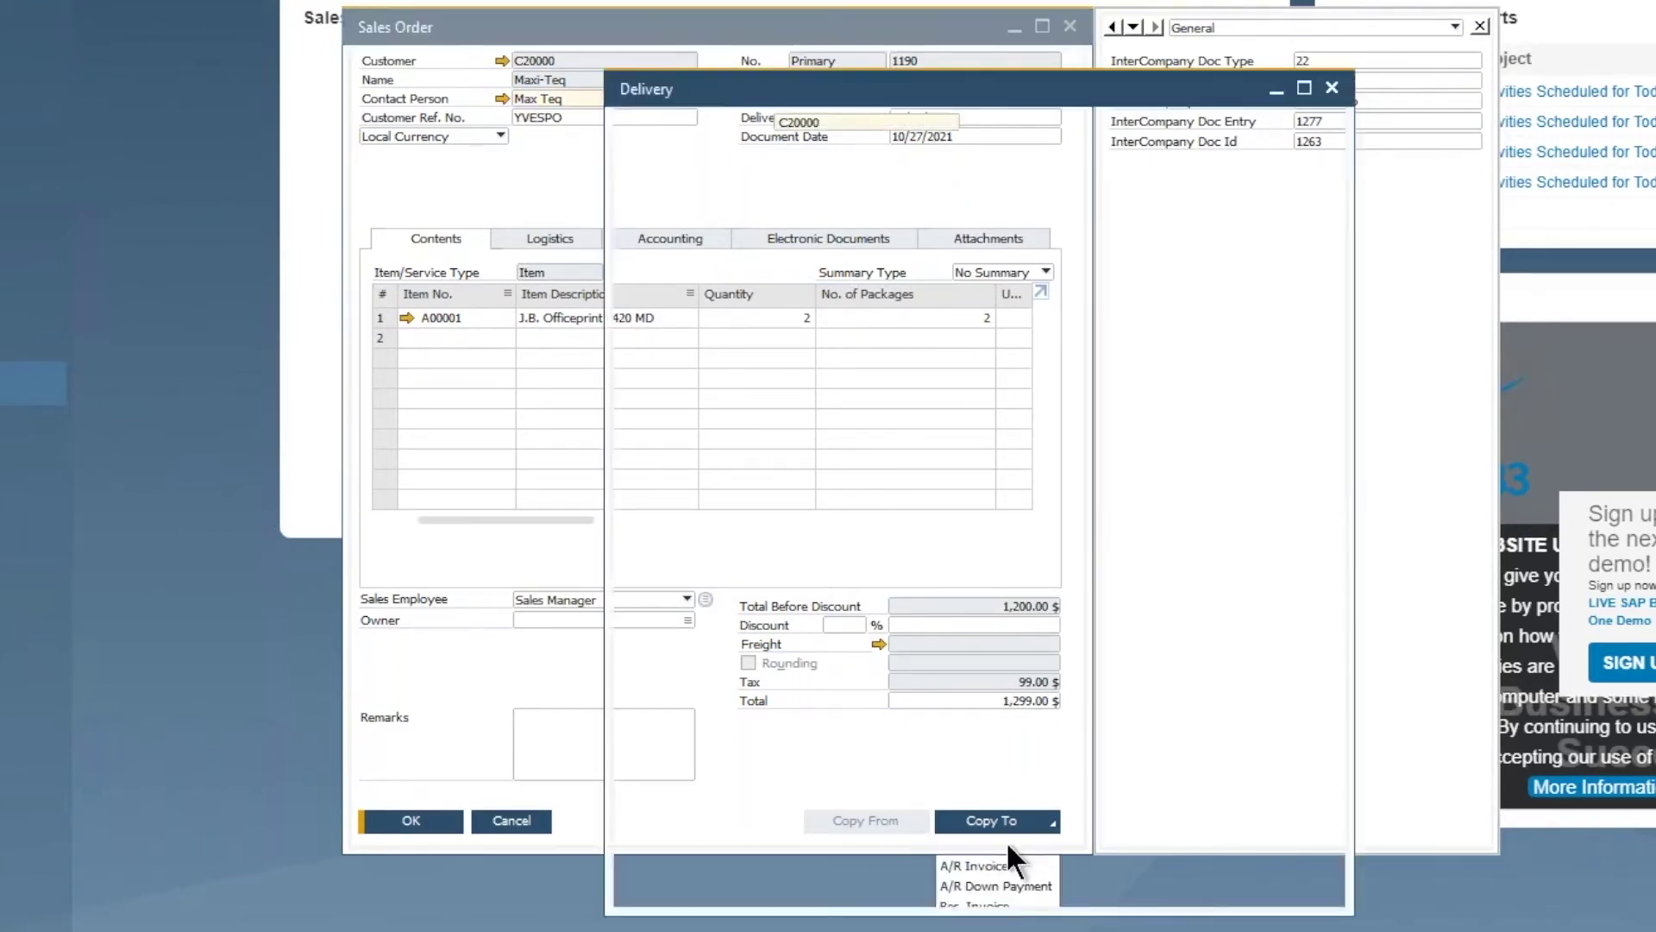
left_click_drag(1068, 92, 1054, 31)
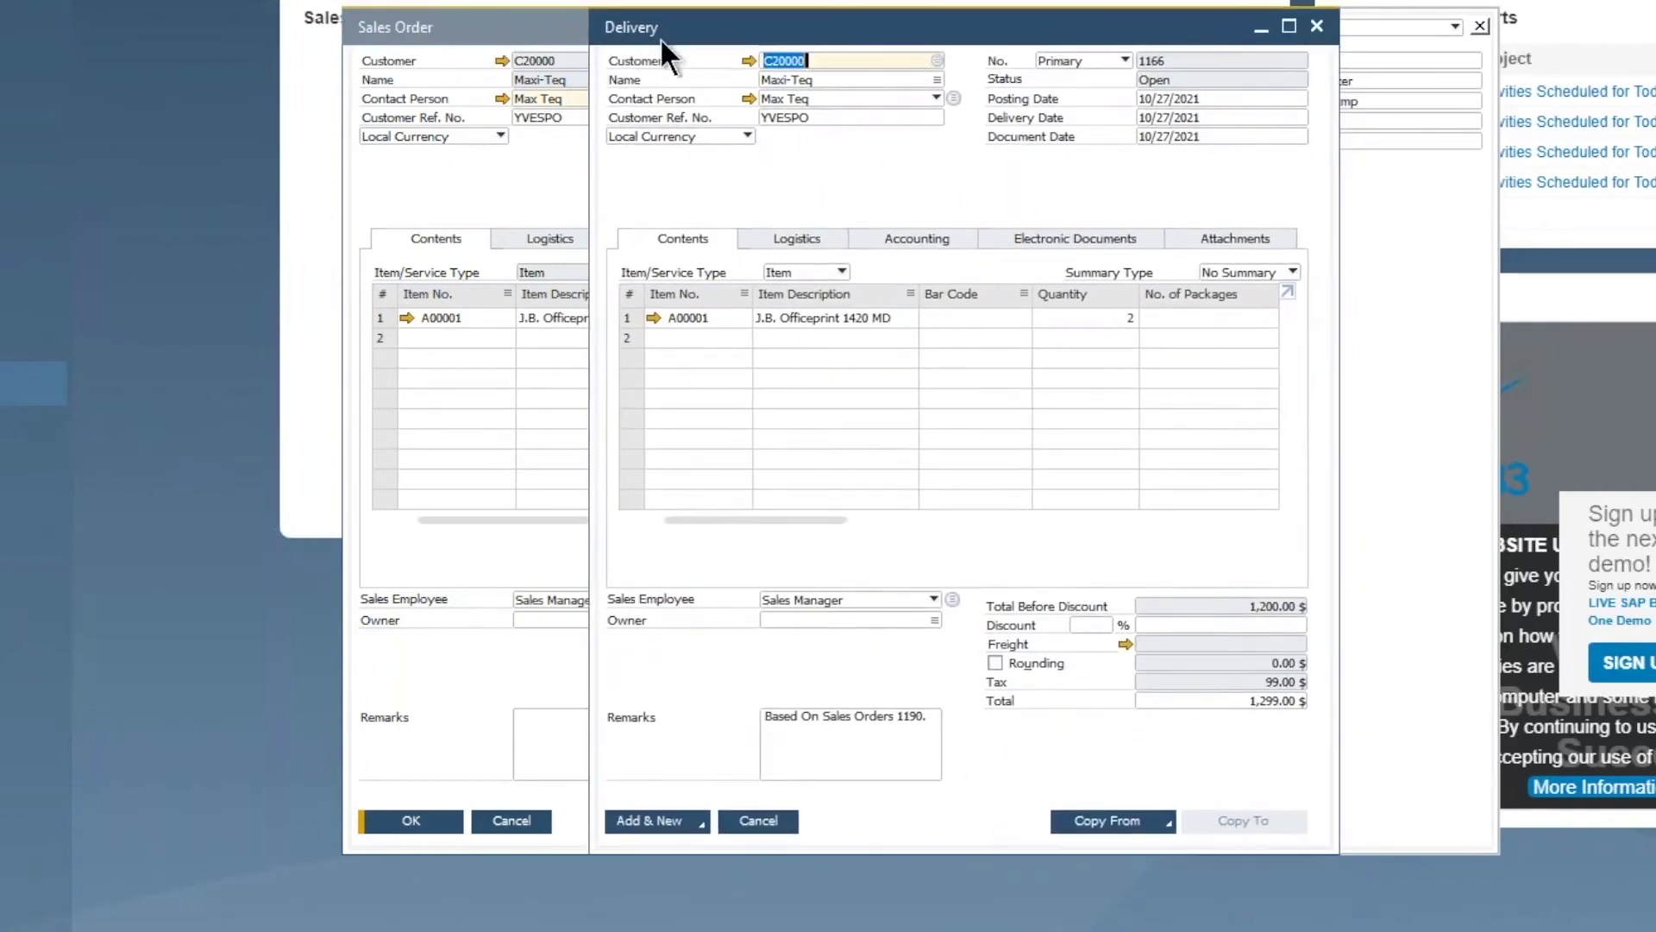
left_click(654, 821)
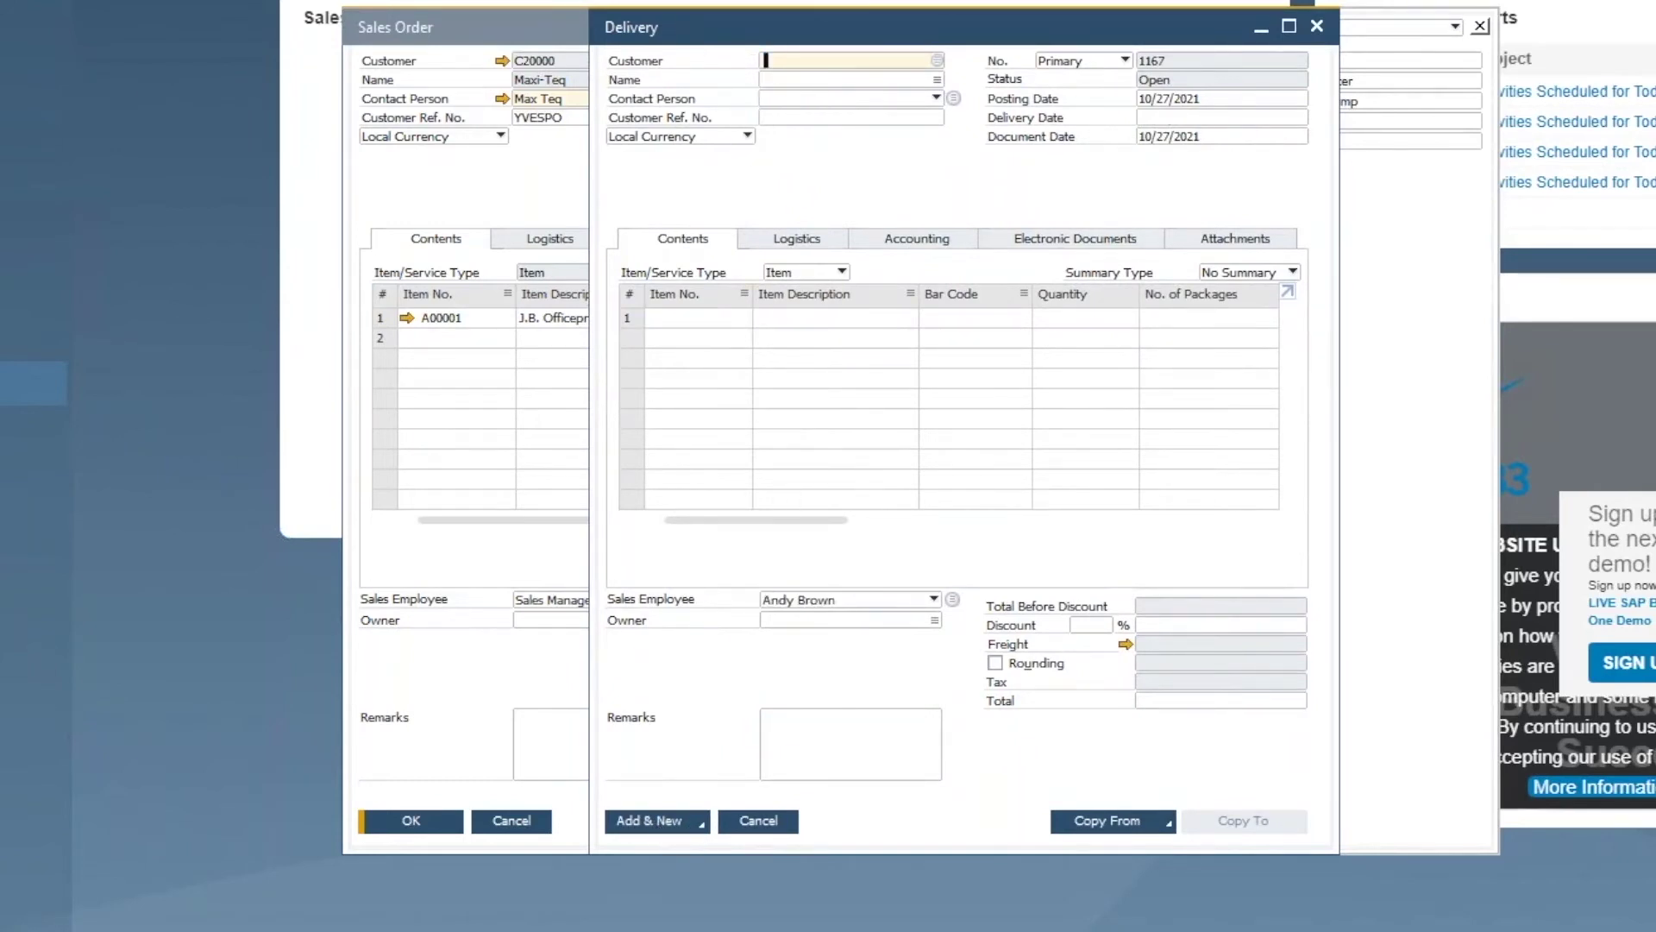
Switch to Saltbox in Chrome and return to the intercompany workflow list on the dashboard.
left_click(591, 1)
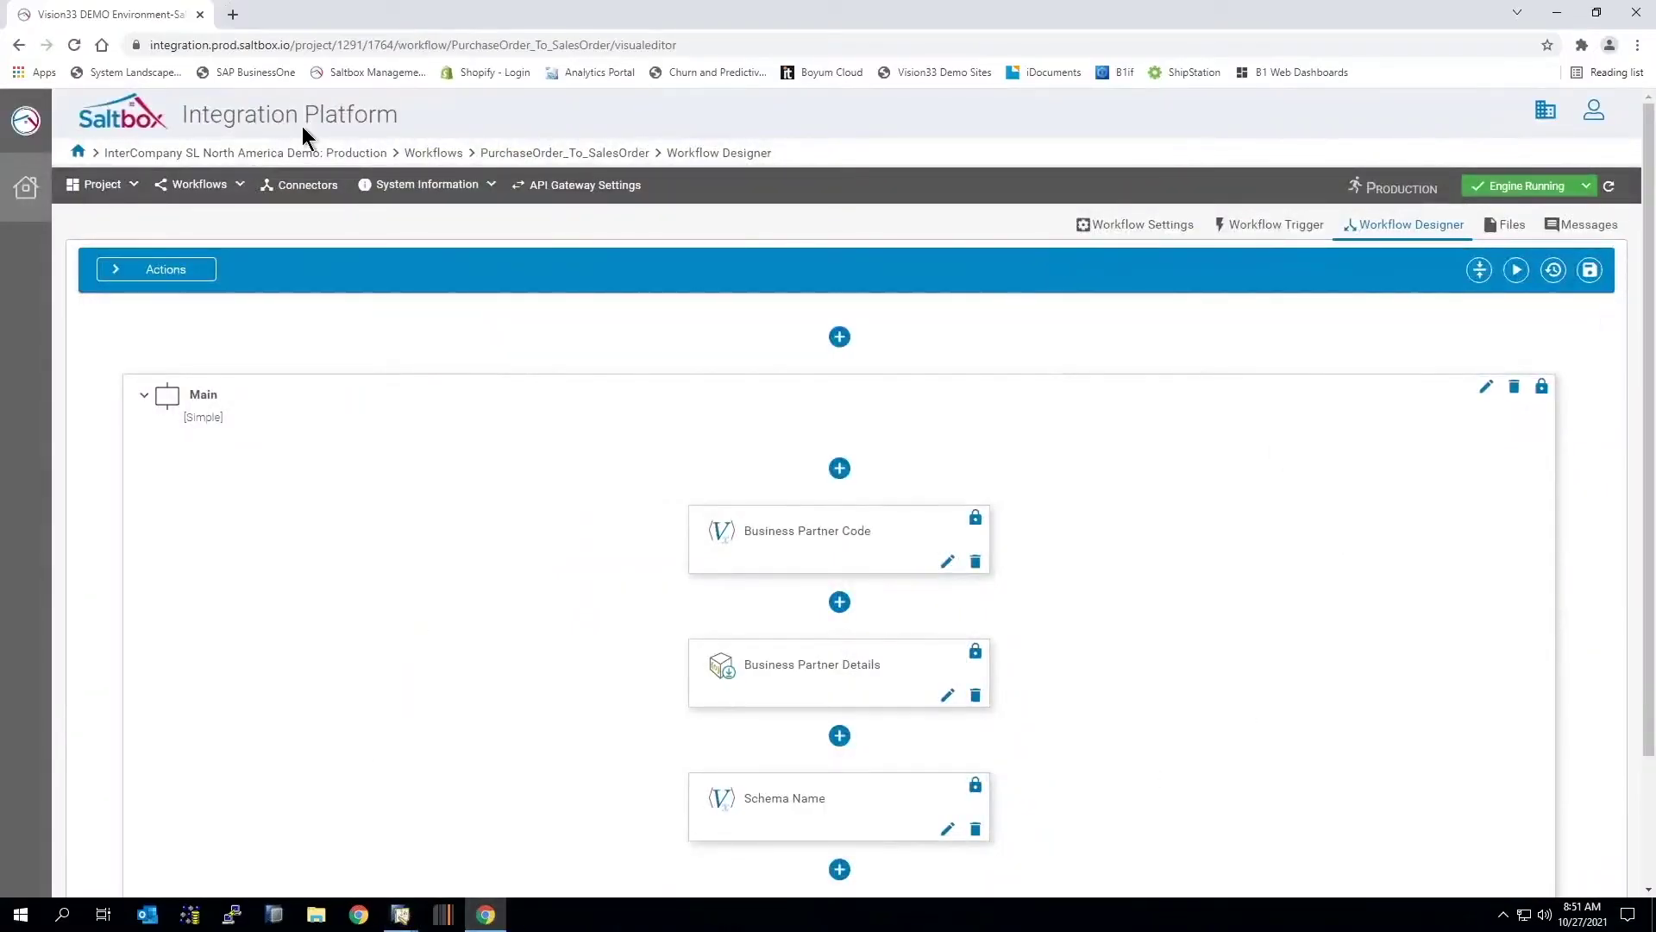
left_click(18, 45)
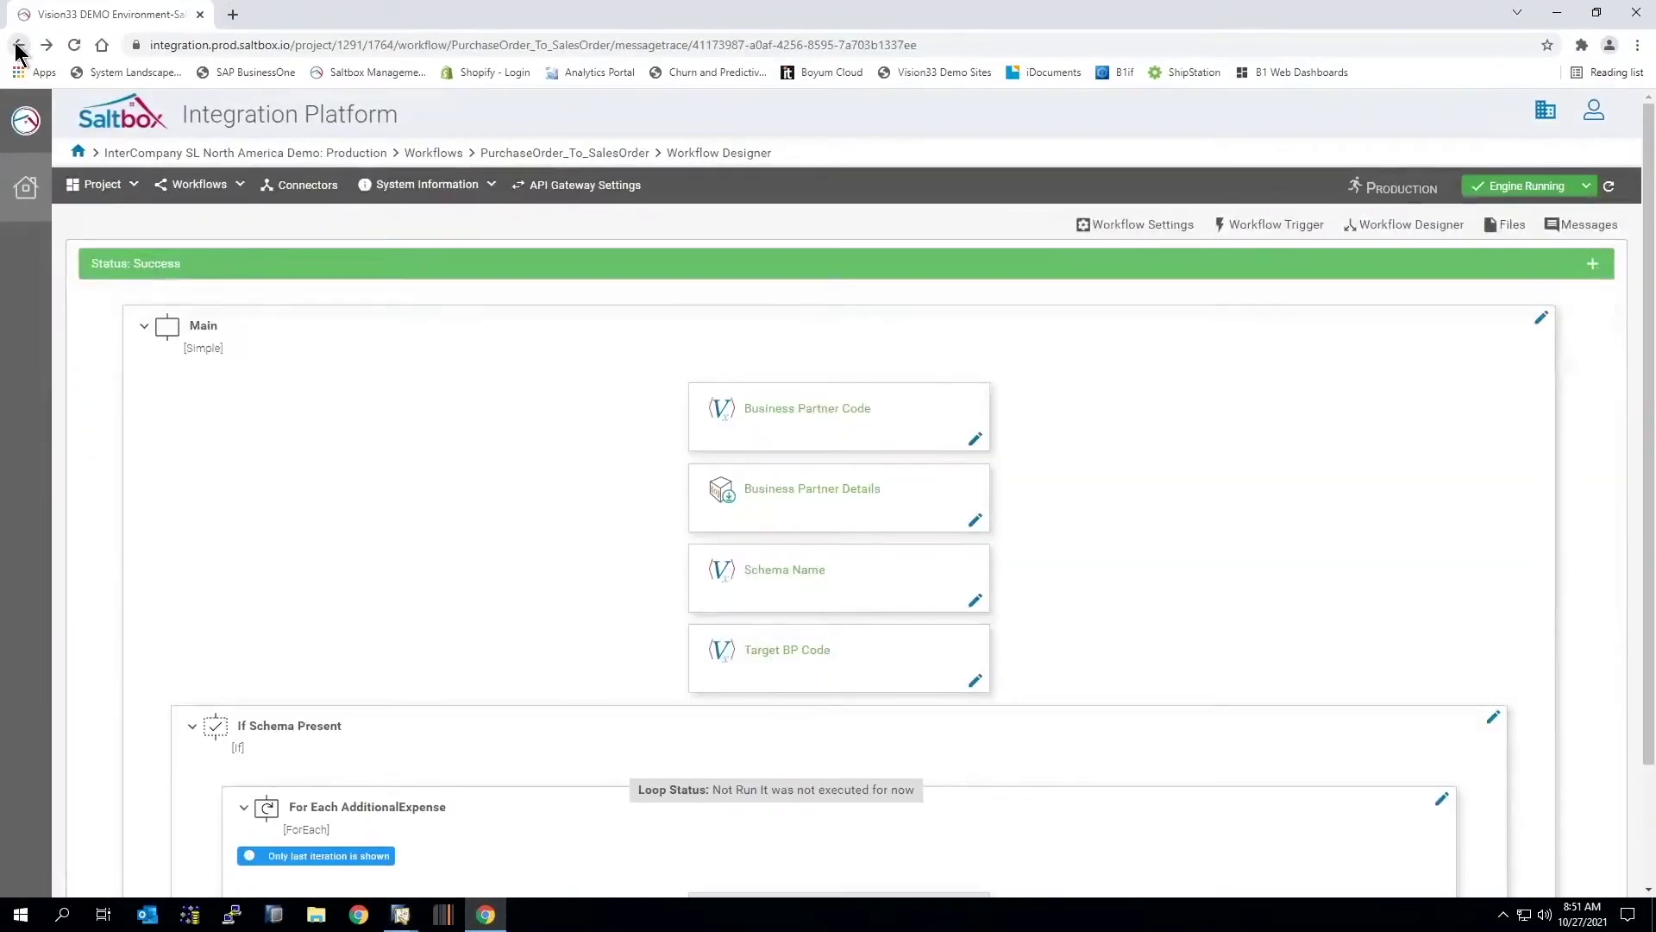
left_click(18, 46)
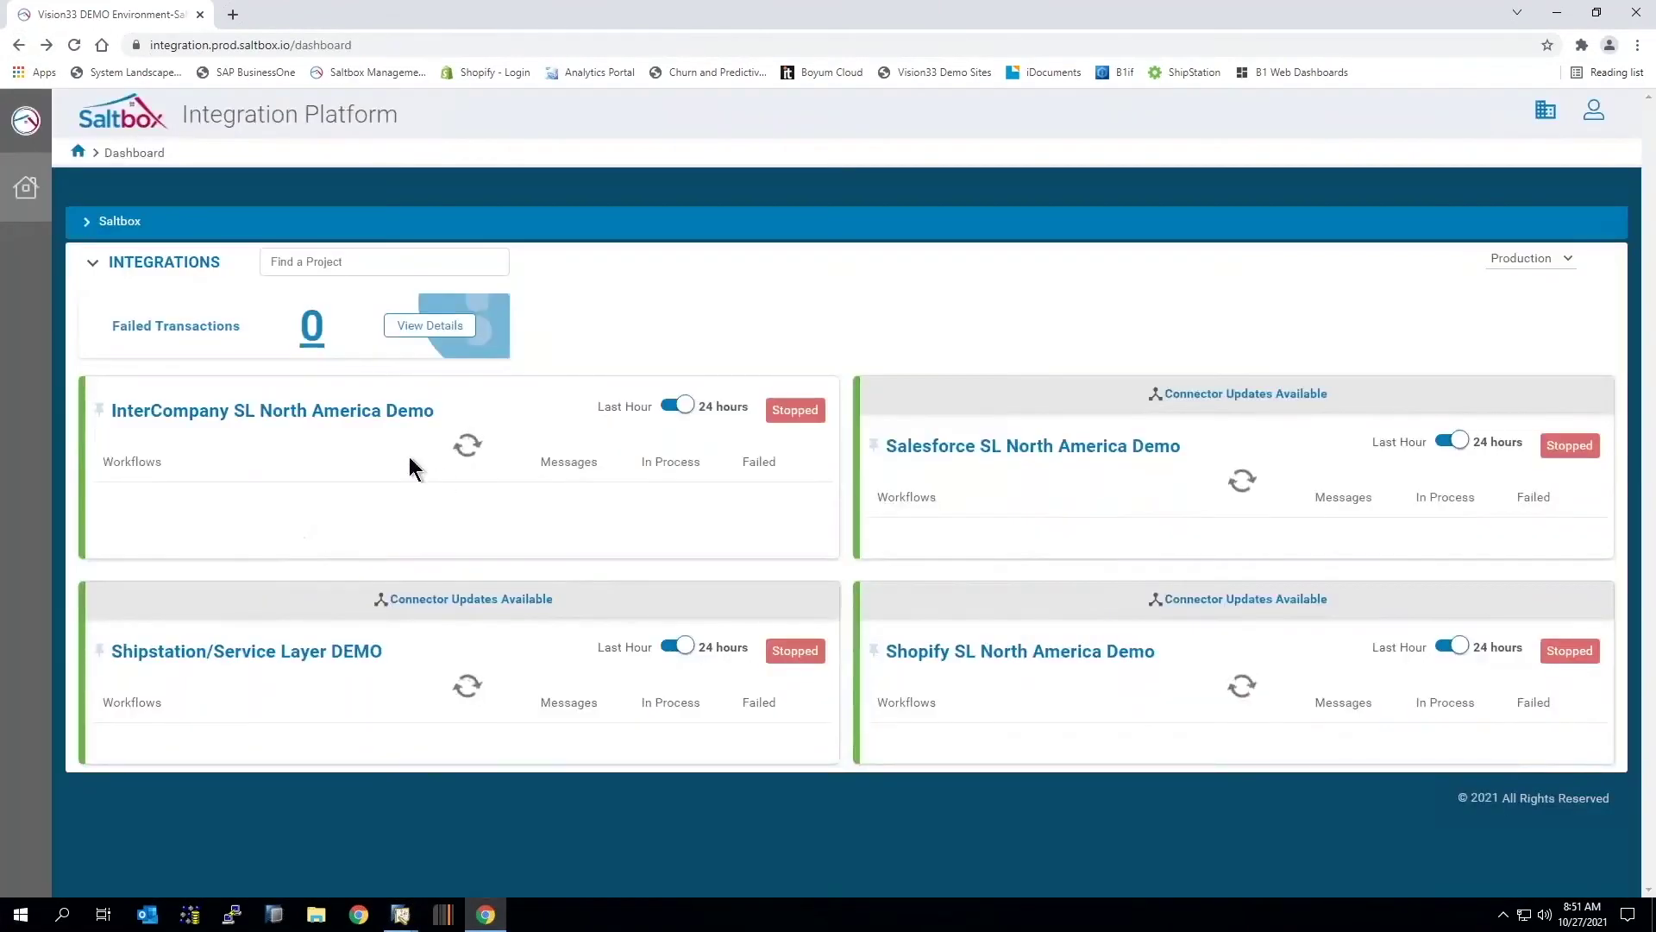
scroll(367, 581, "down", 2)
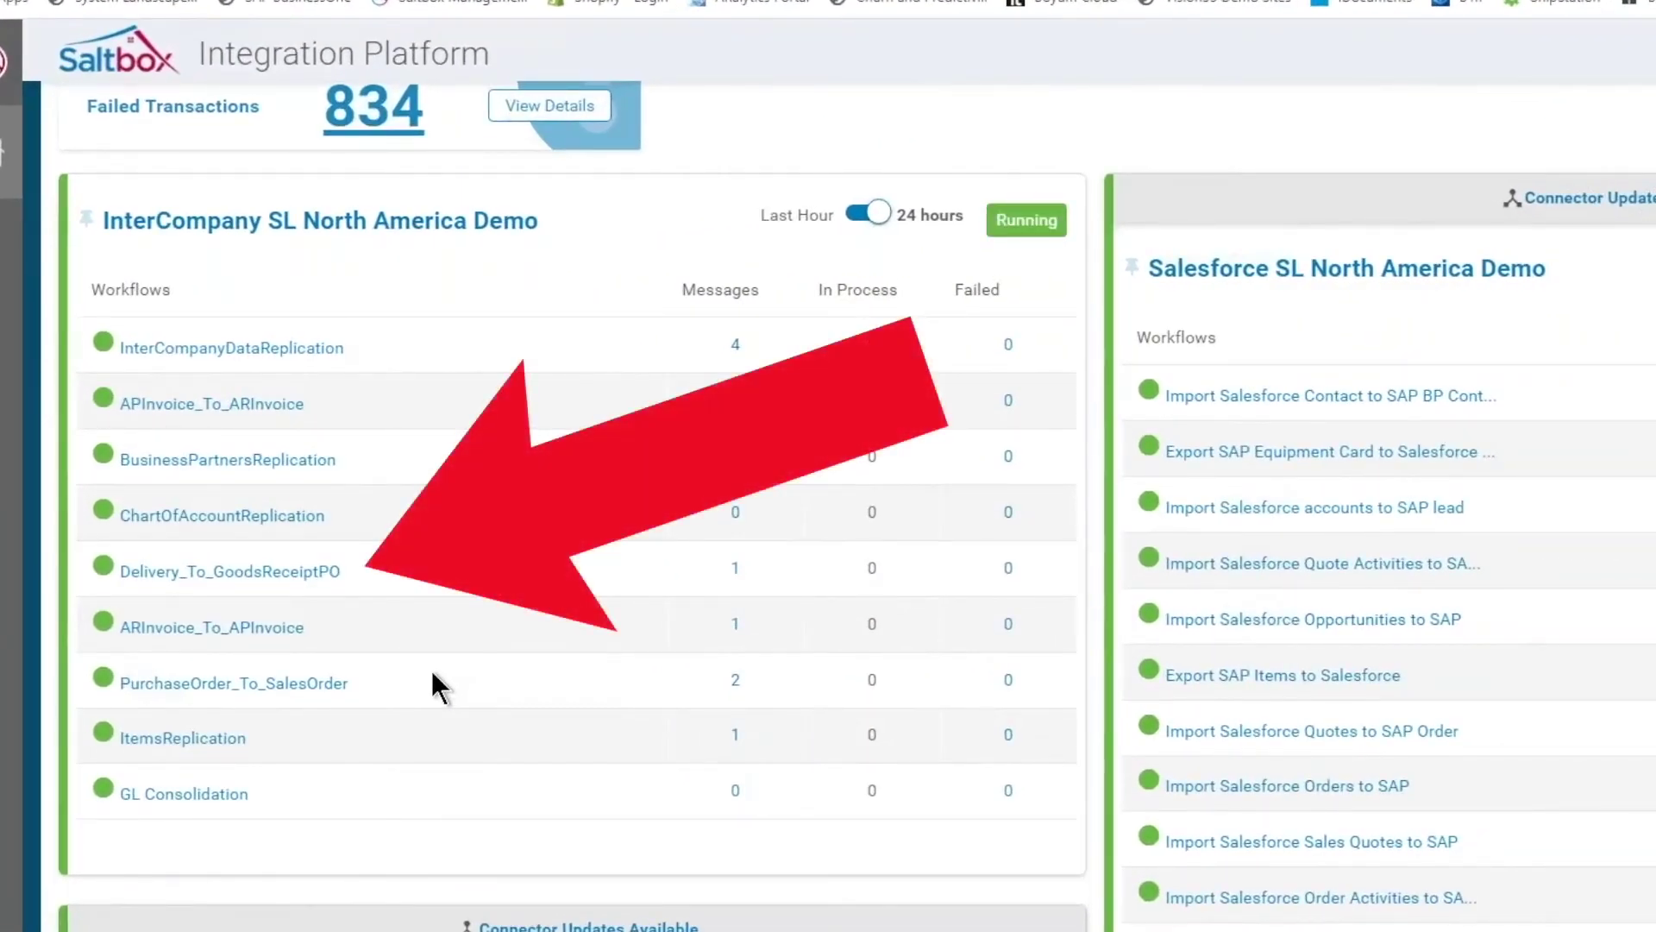
Open the Delivery_To_GoodsReceiptPO workflow, run it and close the run results.
left_click(276, 573)
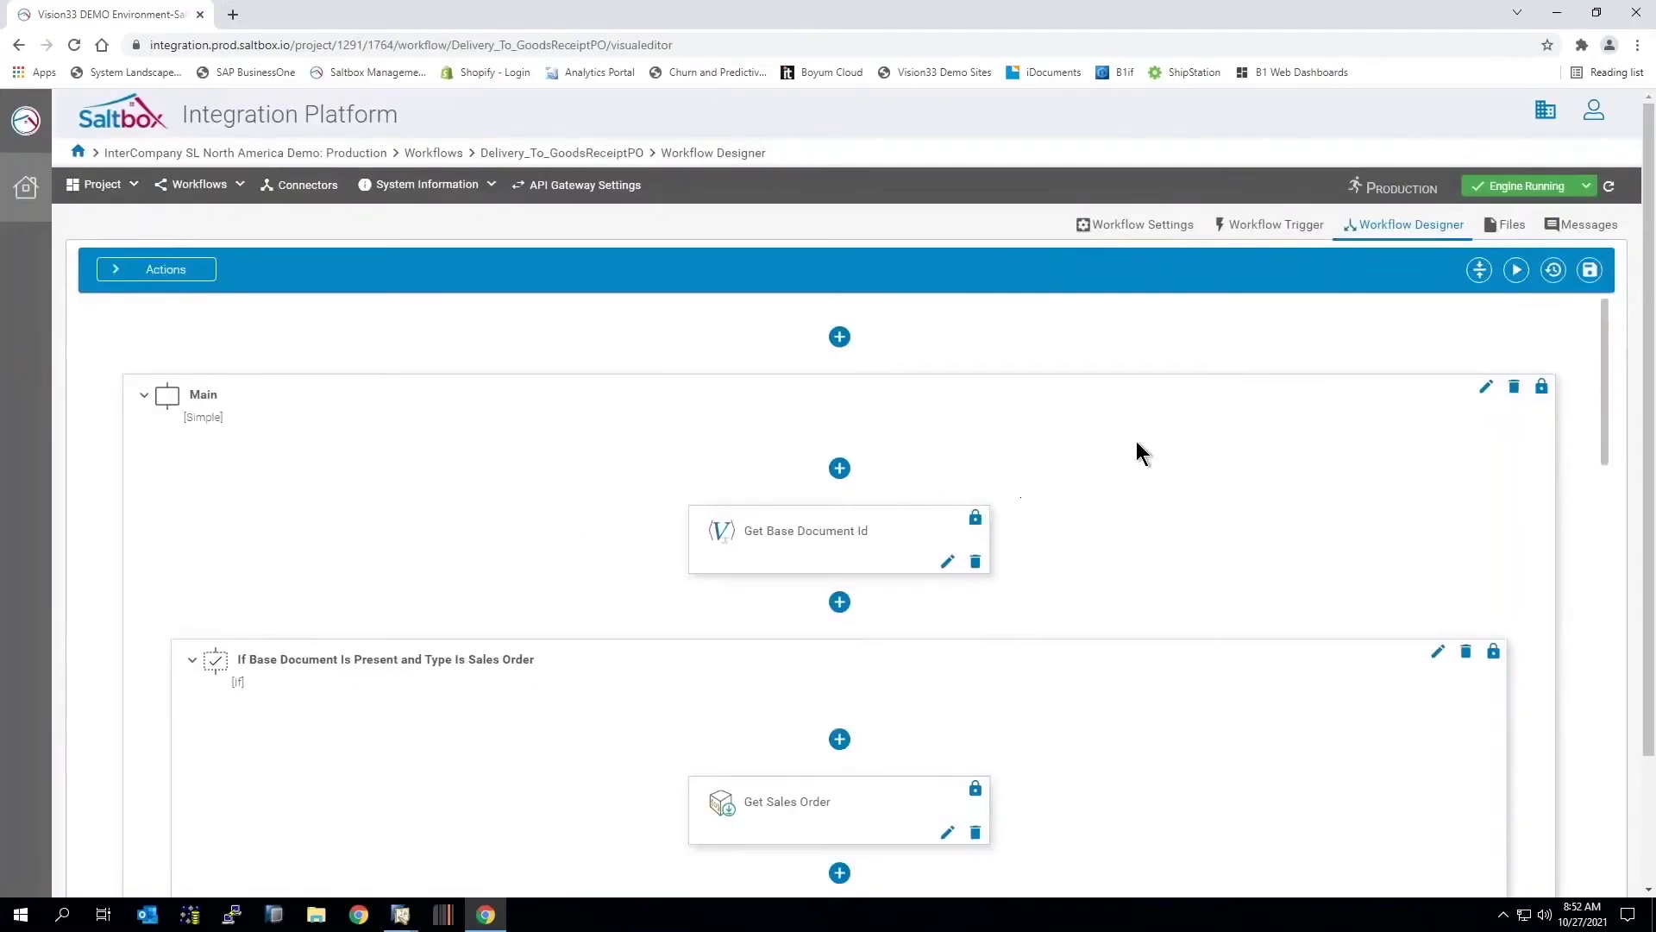
left_click(1516, 271)
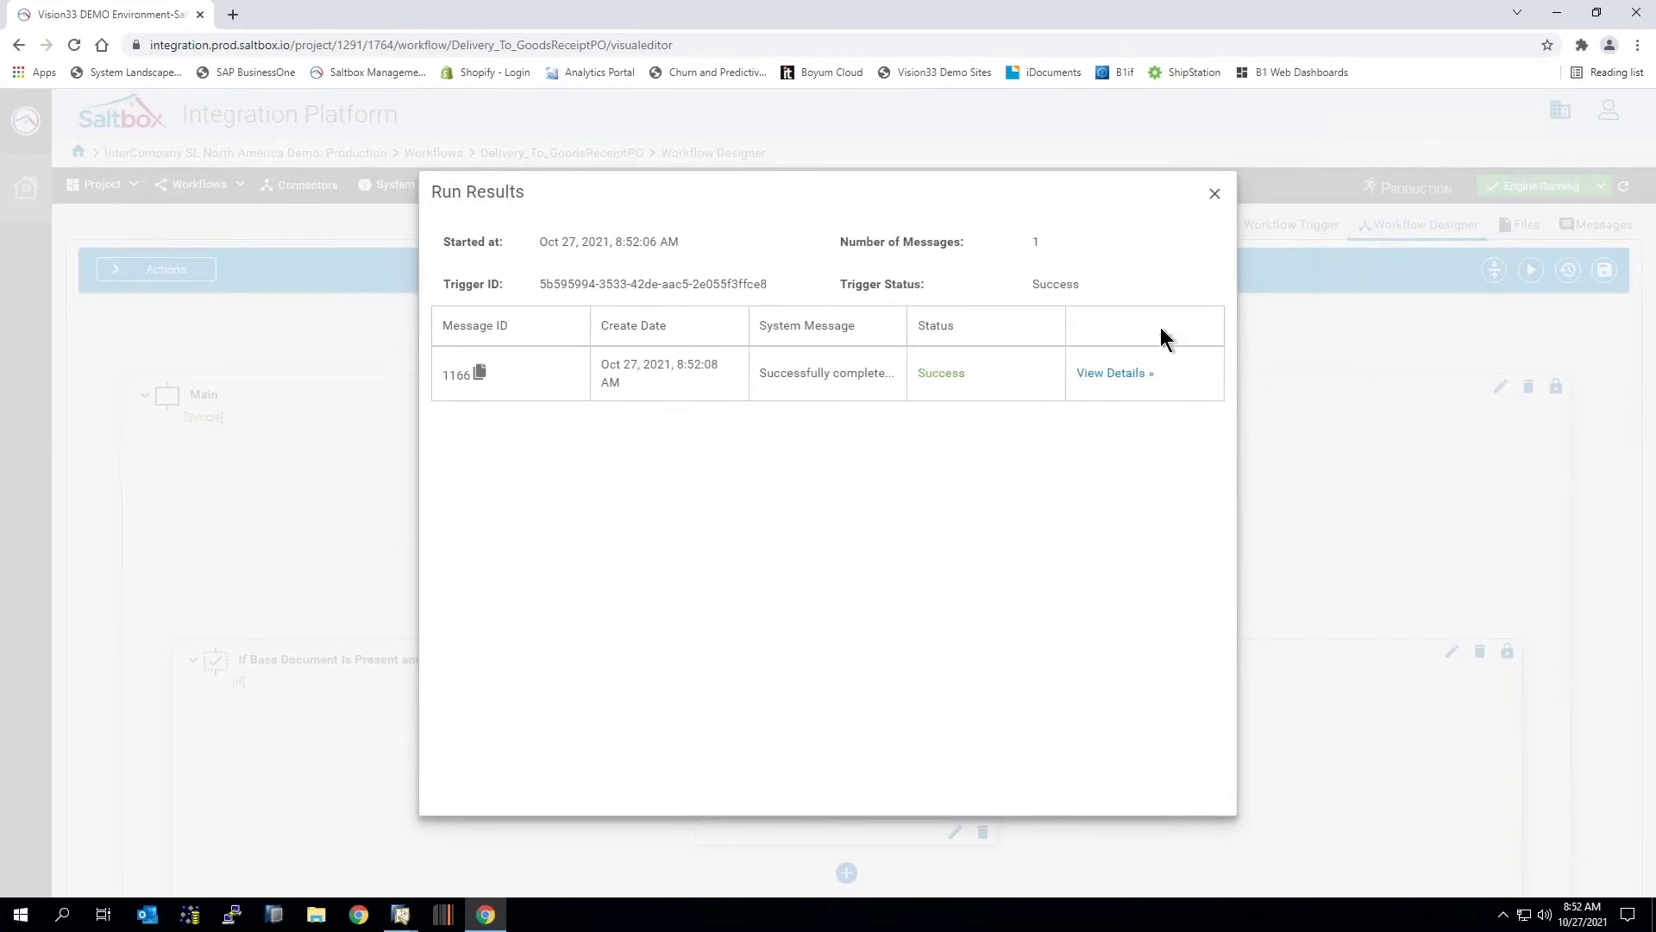
left_click(1215, 195)
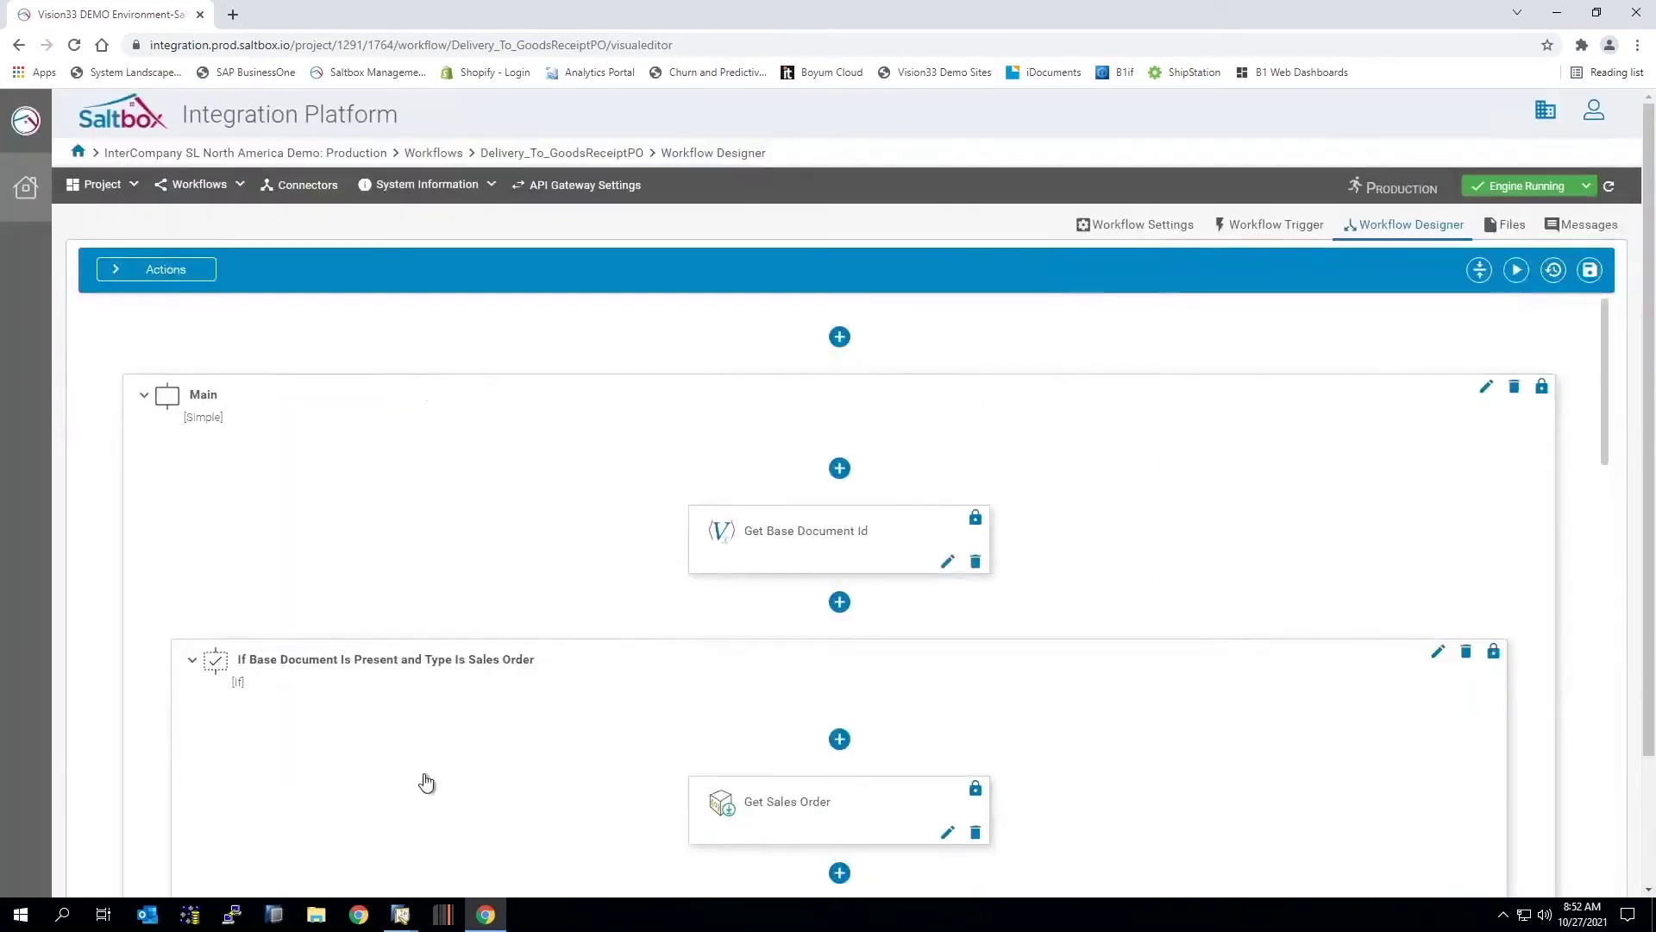
Switch to the Consolidation company in SAP Business One and open the goods receipt PO that follows from the purchase order.
left_click(408, 918)
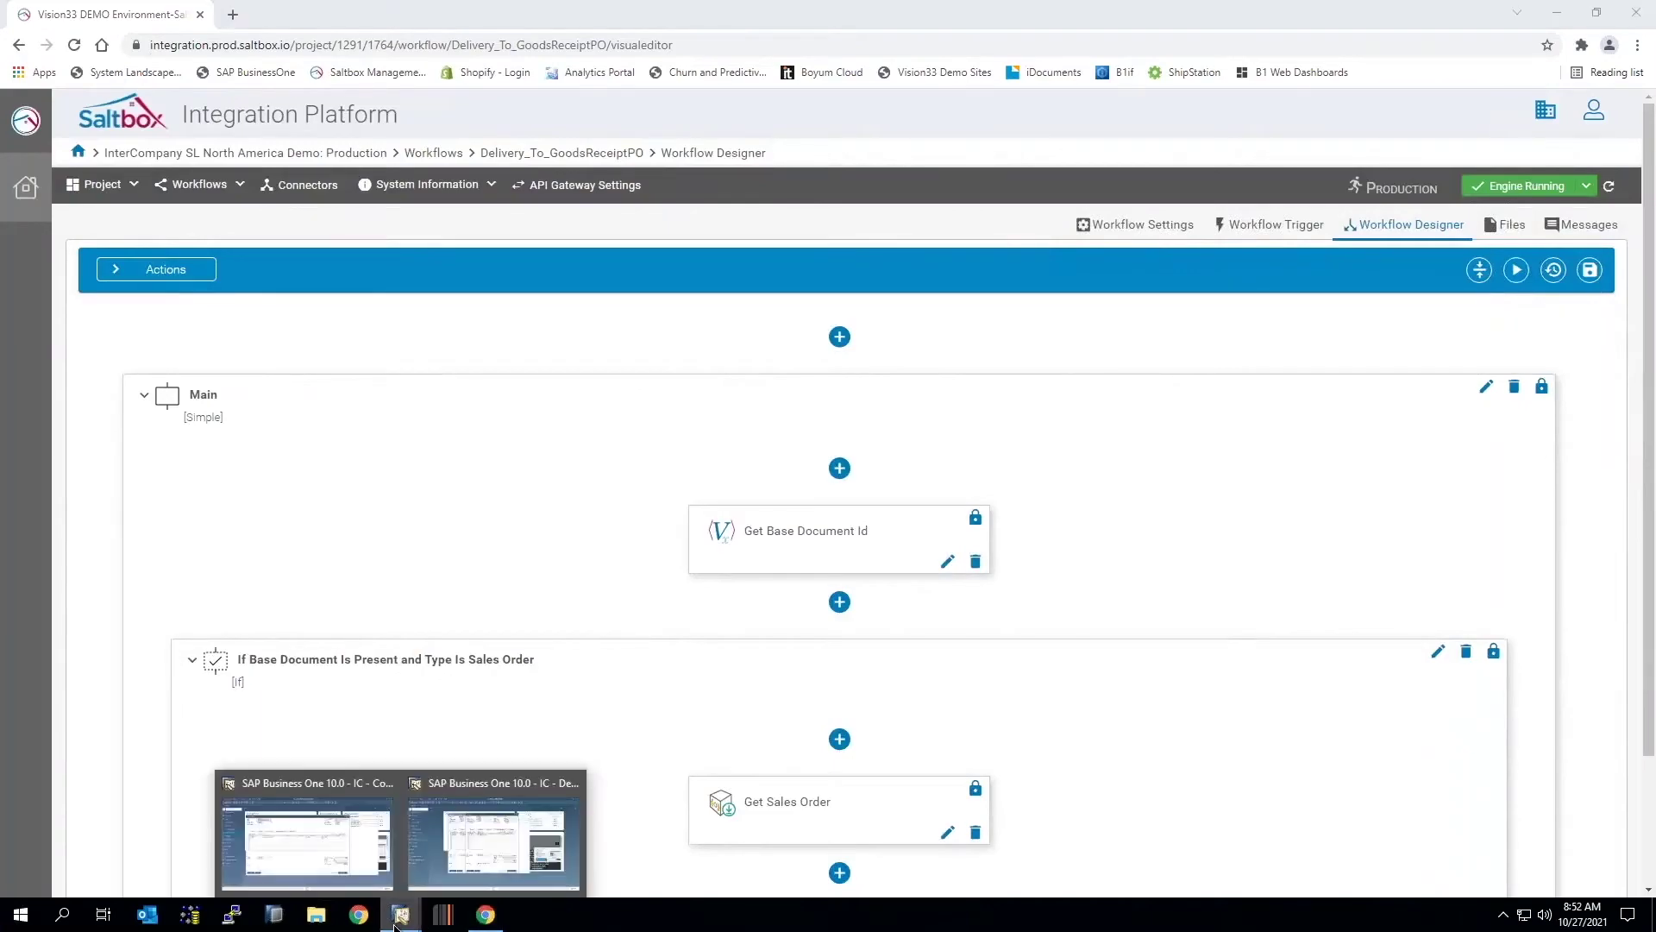
left_click(322, 835)
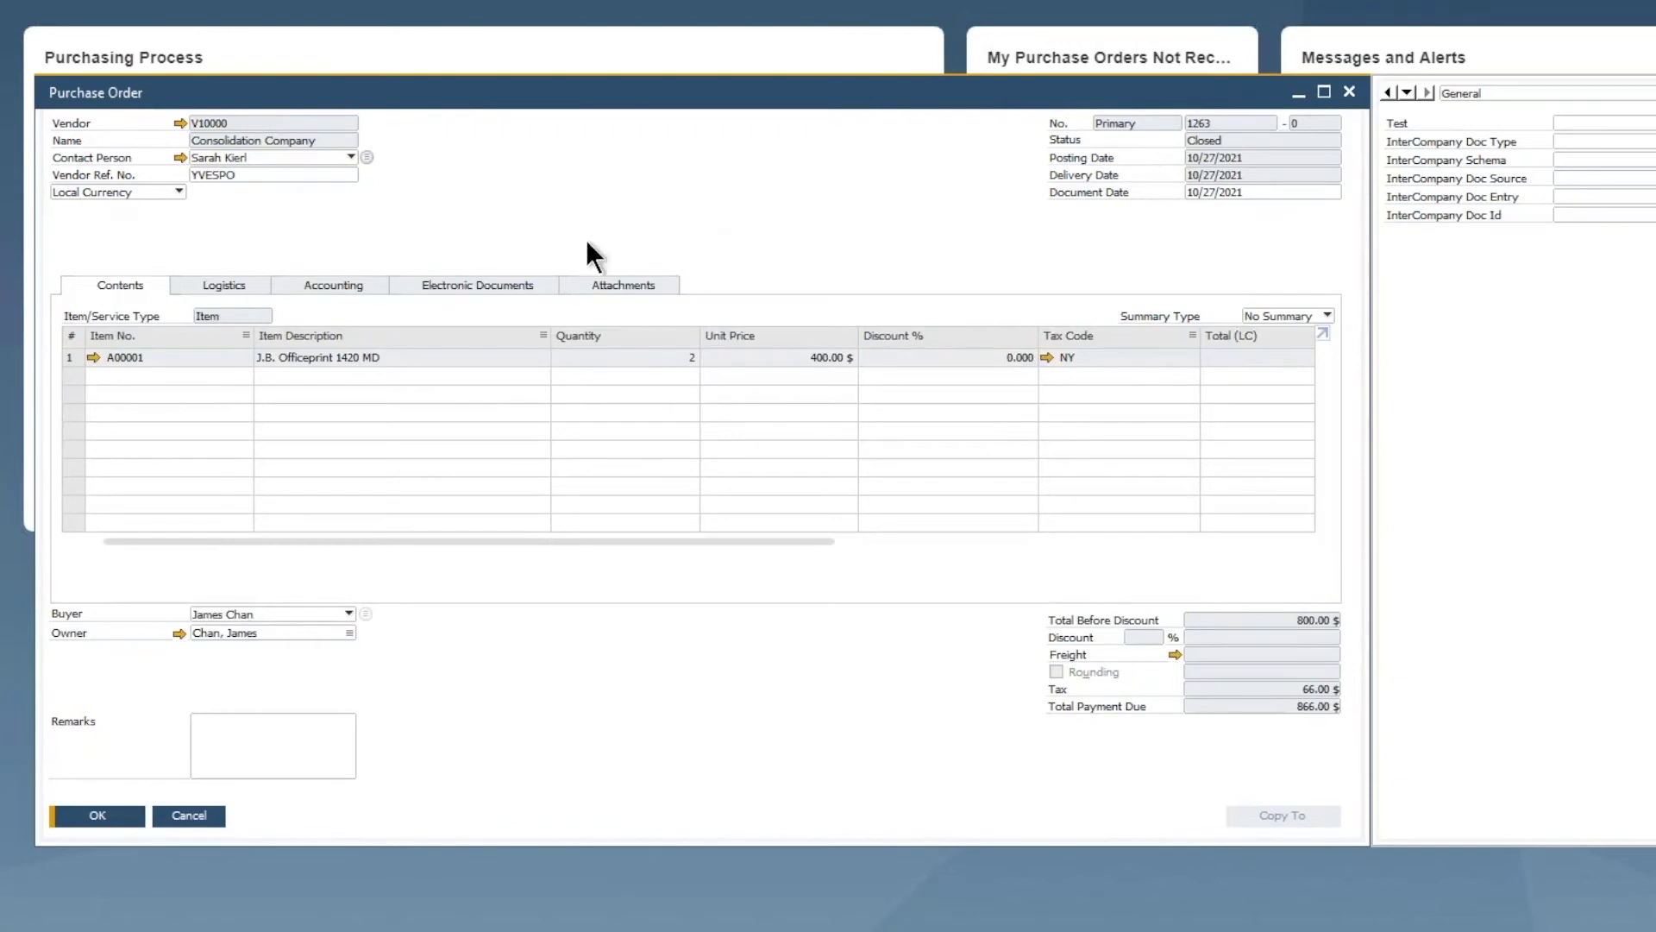
key("ctrl+t")
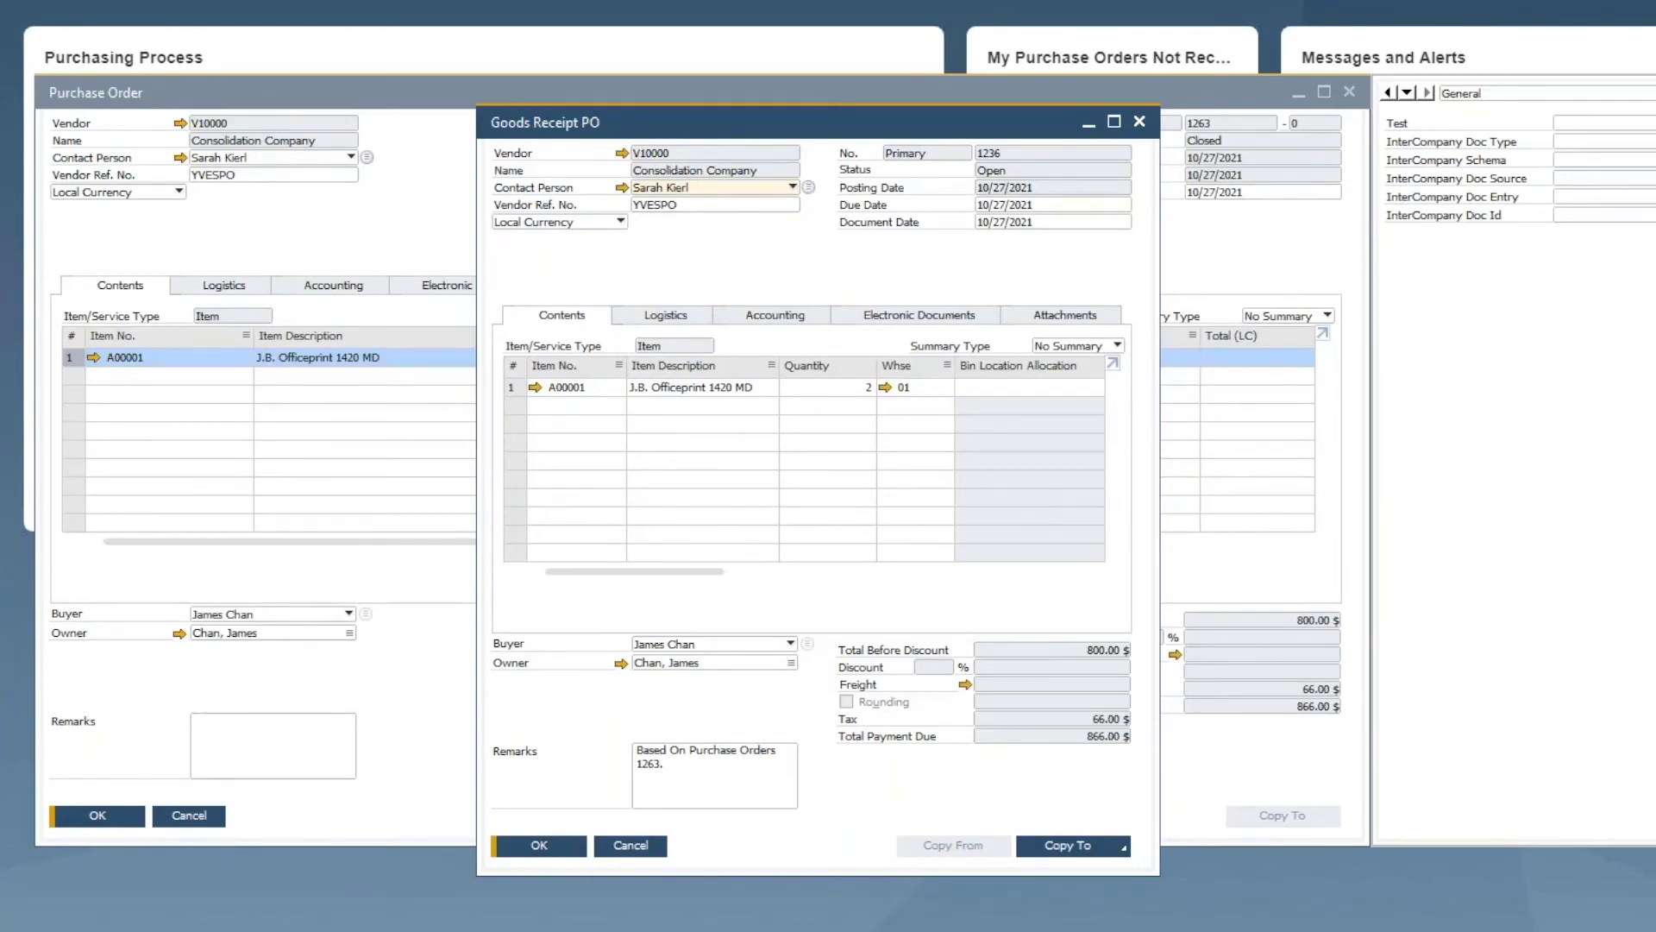
Switch to the Demo 1 company, copy the Maxi-Teq delivery to an A/R invoice and add the invoice.
mouse_move(259, 930)
left_click(384, 920)
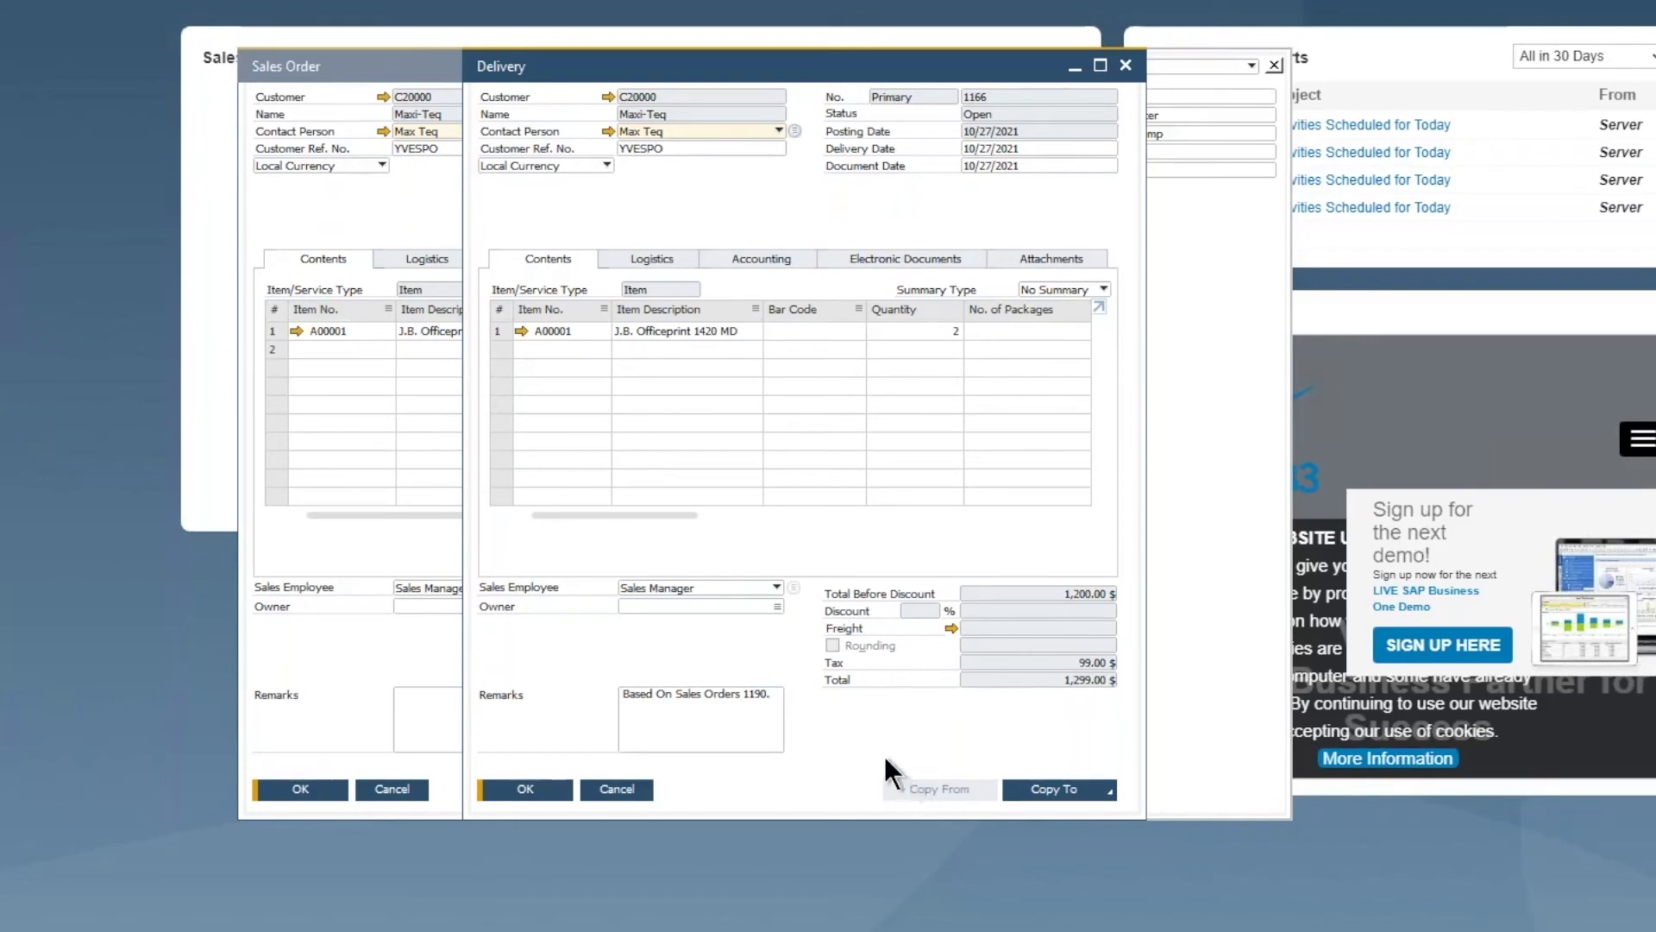
left_click(1072, 788)
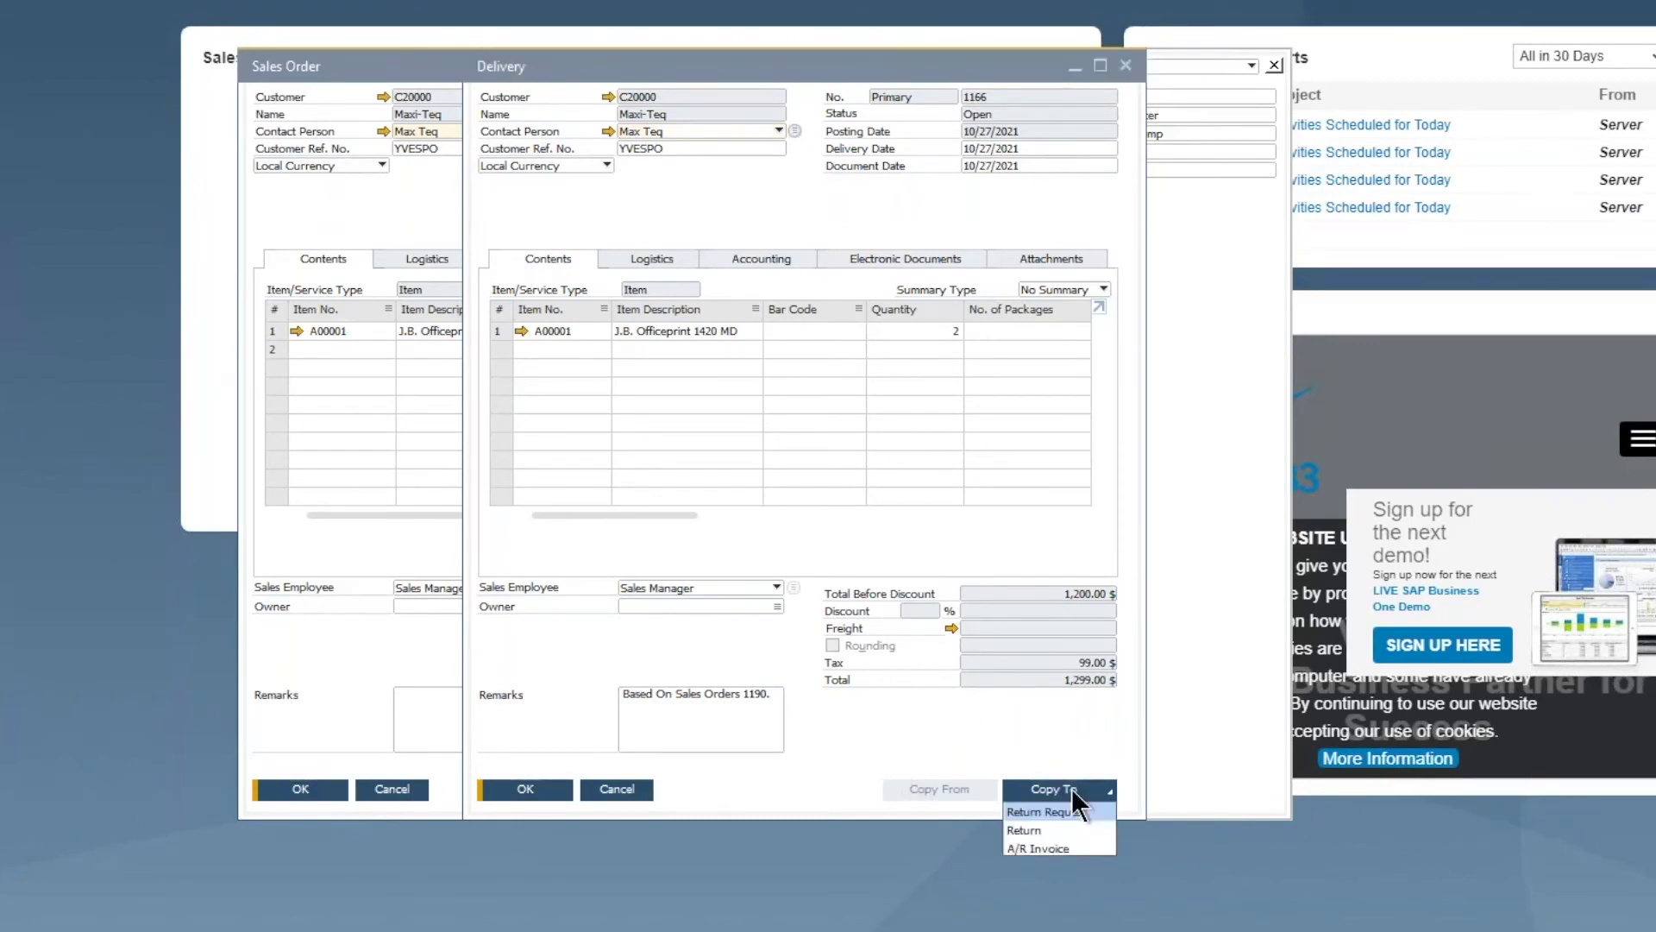
left_click(1044, 848)
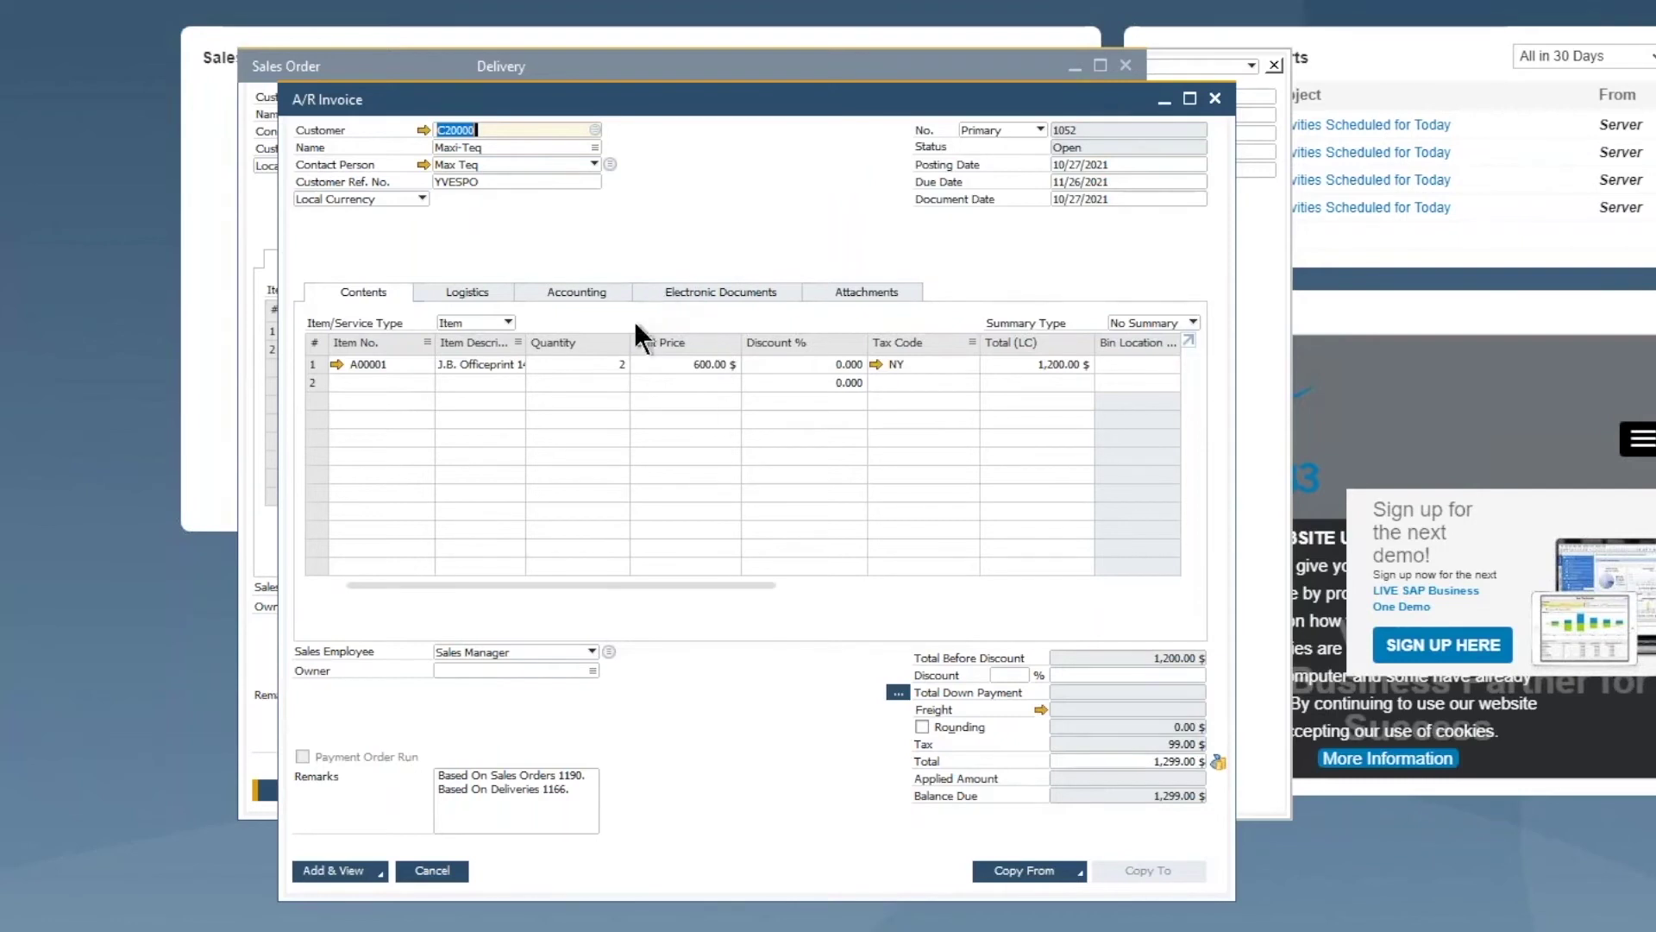
left_click(318, 873)
left_click(599, 478)
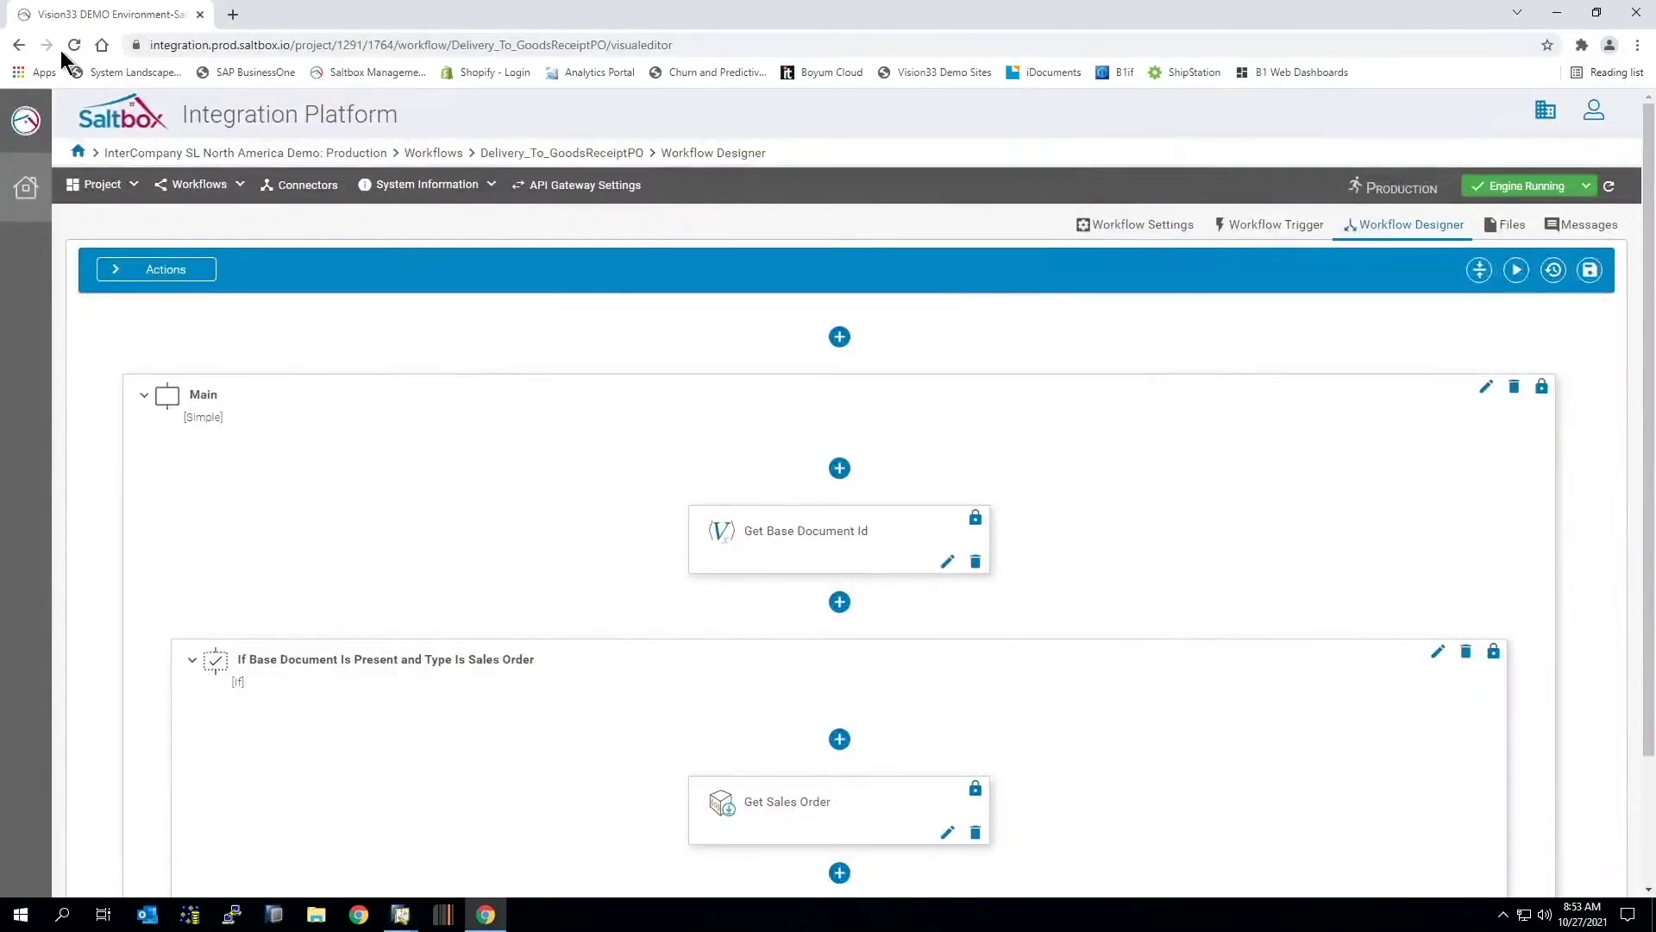
In Saltbox in Chrome, return to the dashboard, open the ARInvoice_To_APInvoice workflow and run it.
left_click(21, 48)
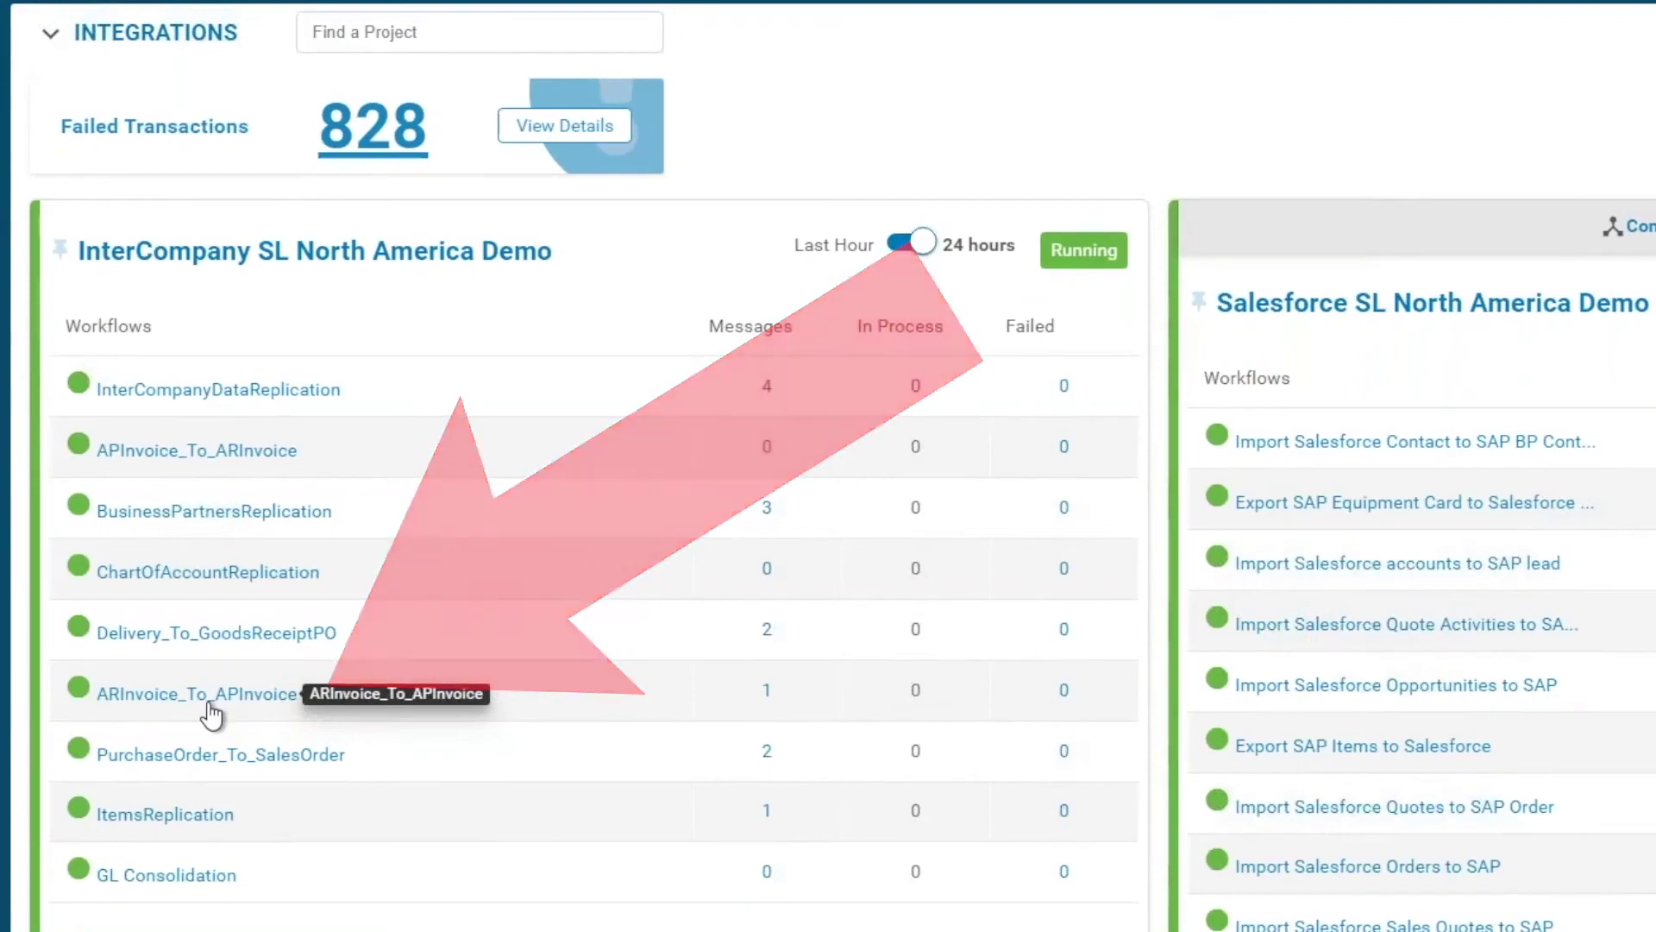
left_click(210, 707)
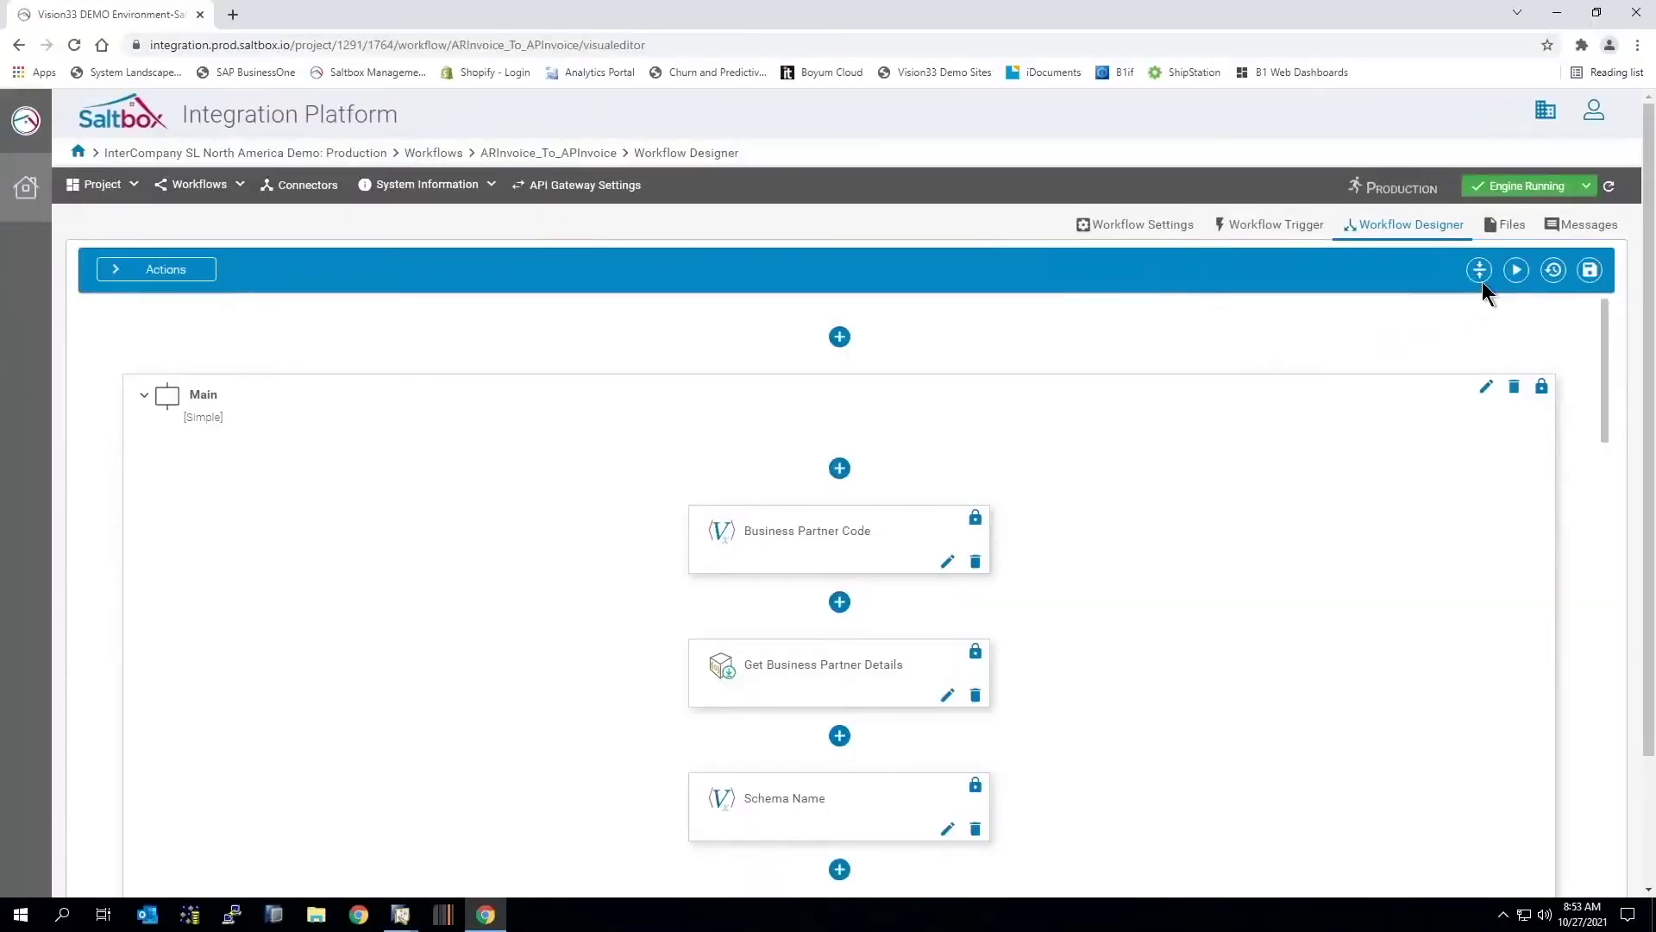
left_click(1516, 270)
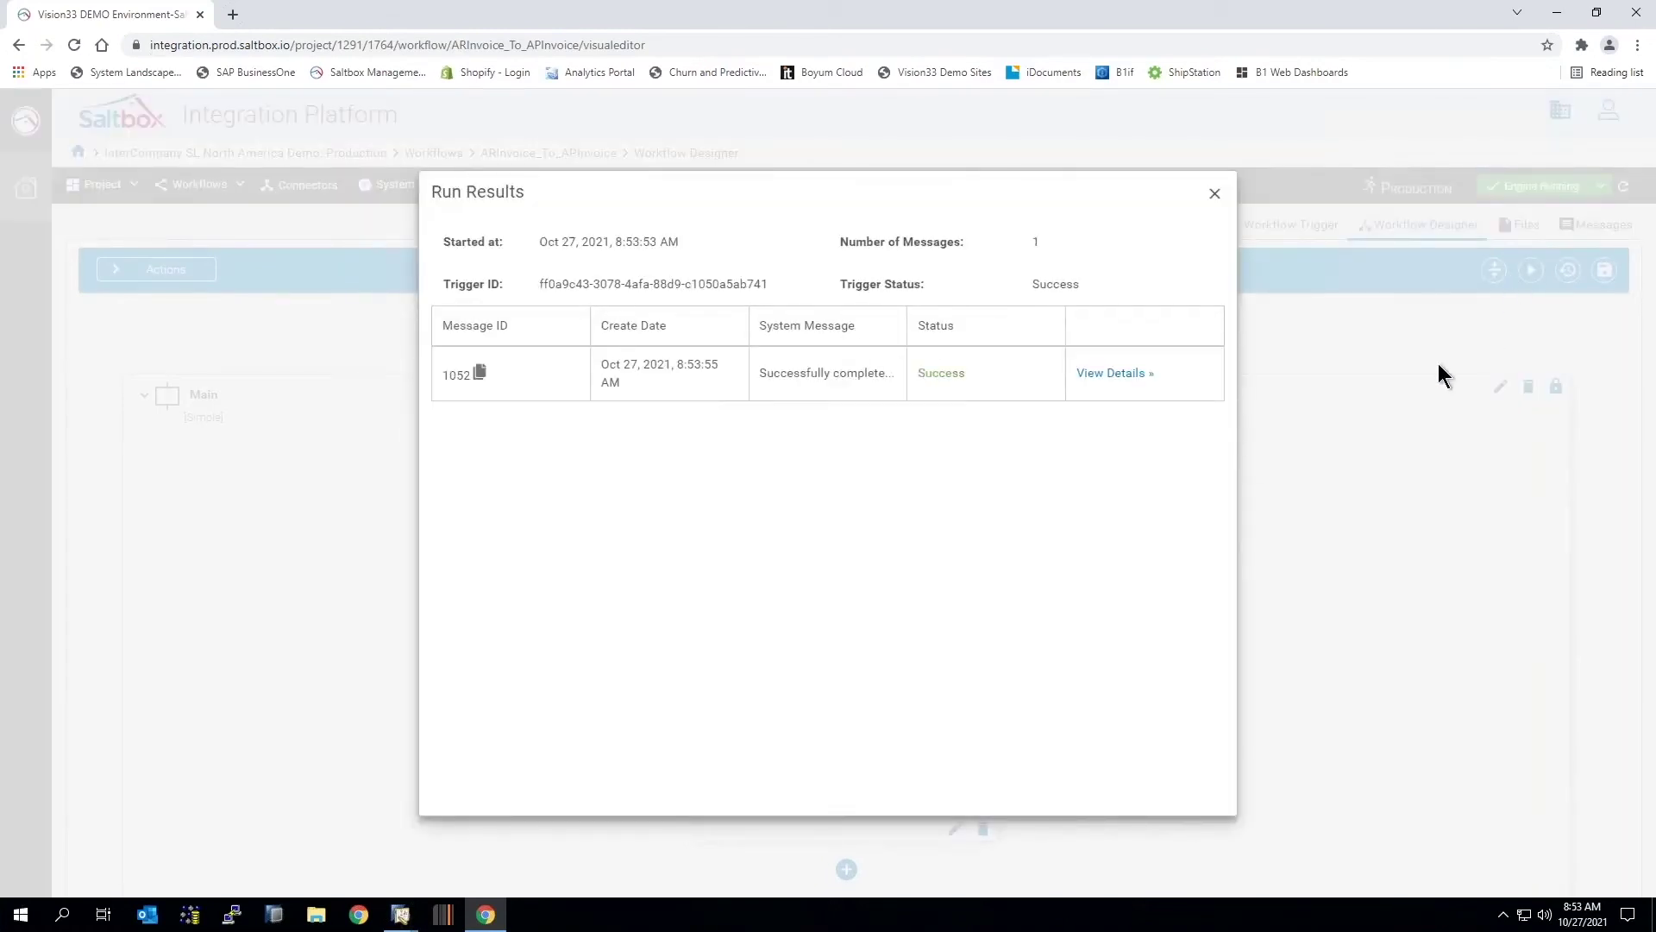
Switch to the Consolidation company in SAP Business One, review the replicated A/P invoice, and close it with its goods receipt PO and purchase order.
mouse_move(403, 917)
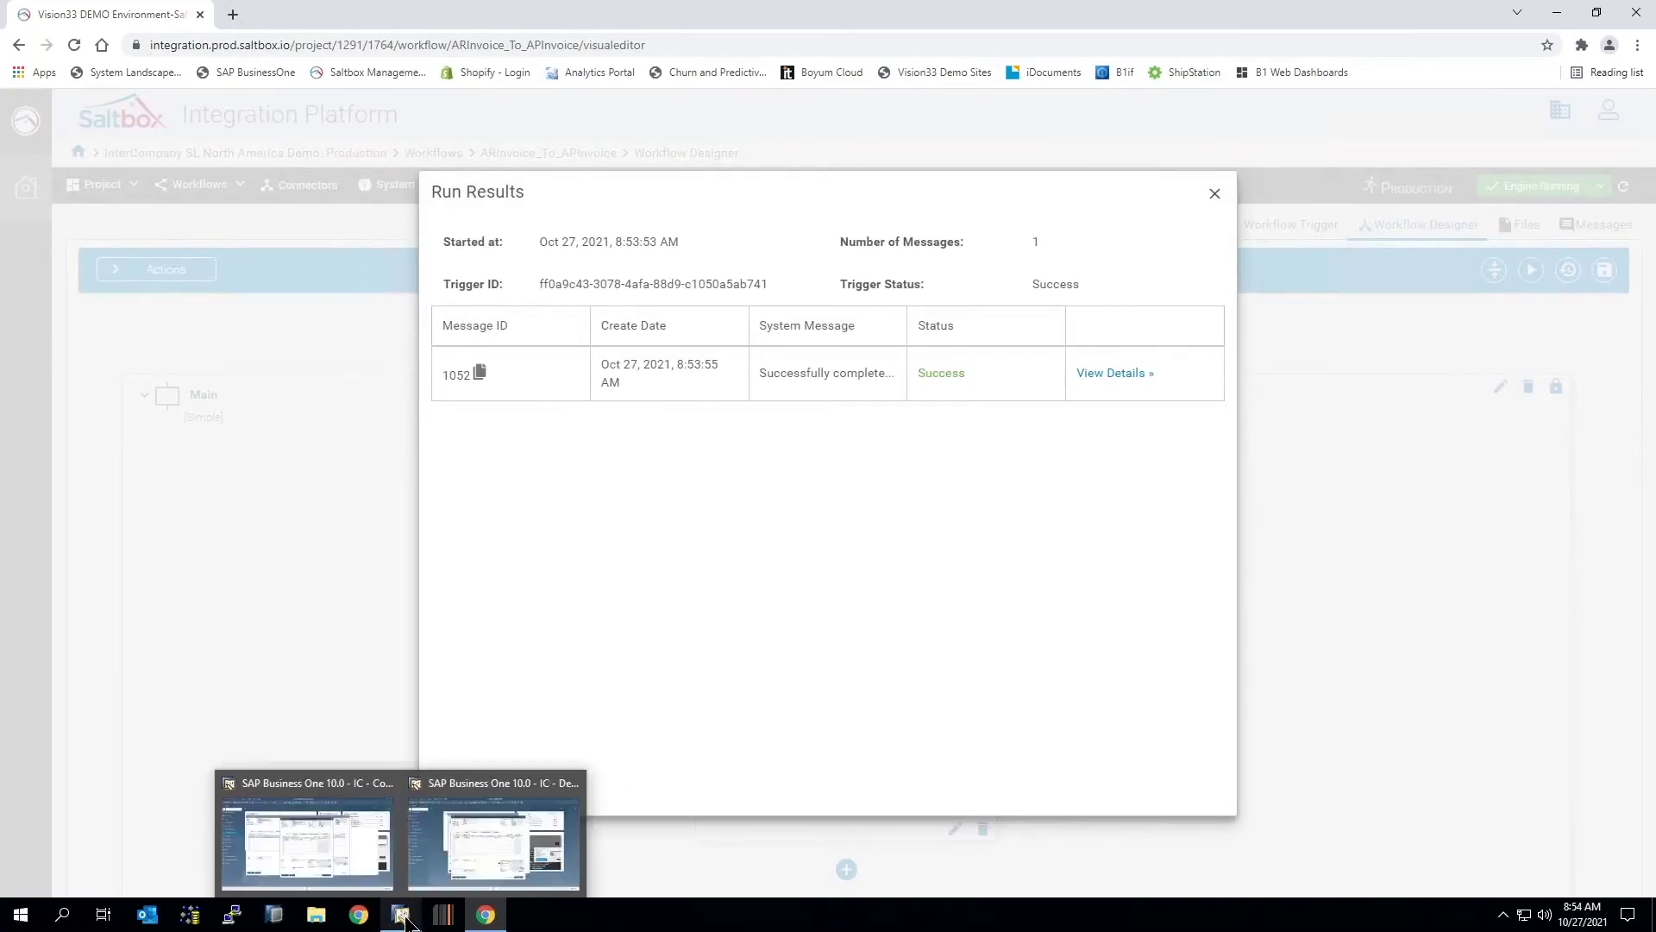
left_click(340, 859)
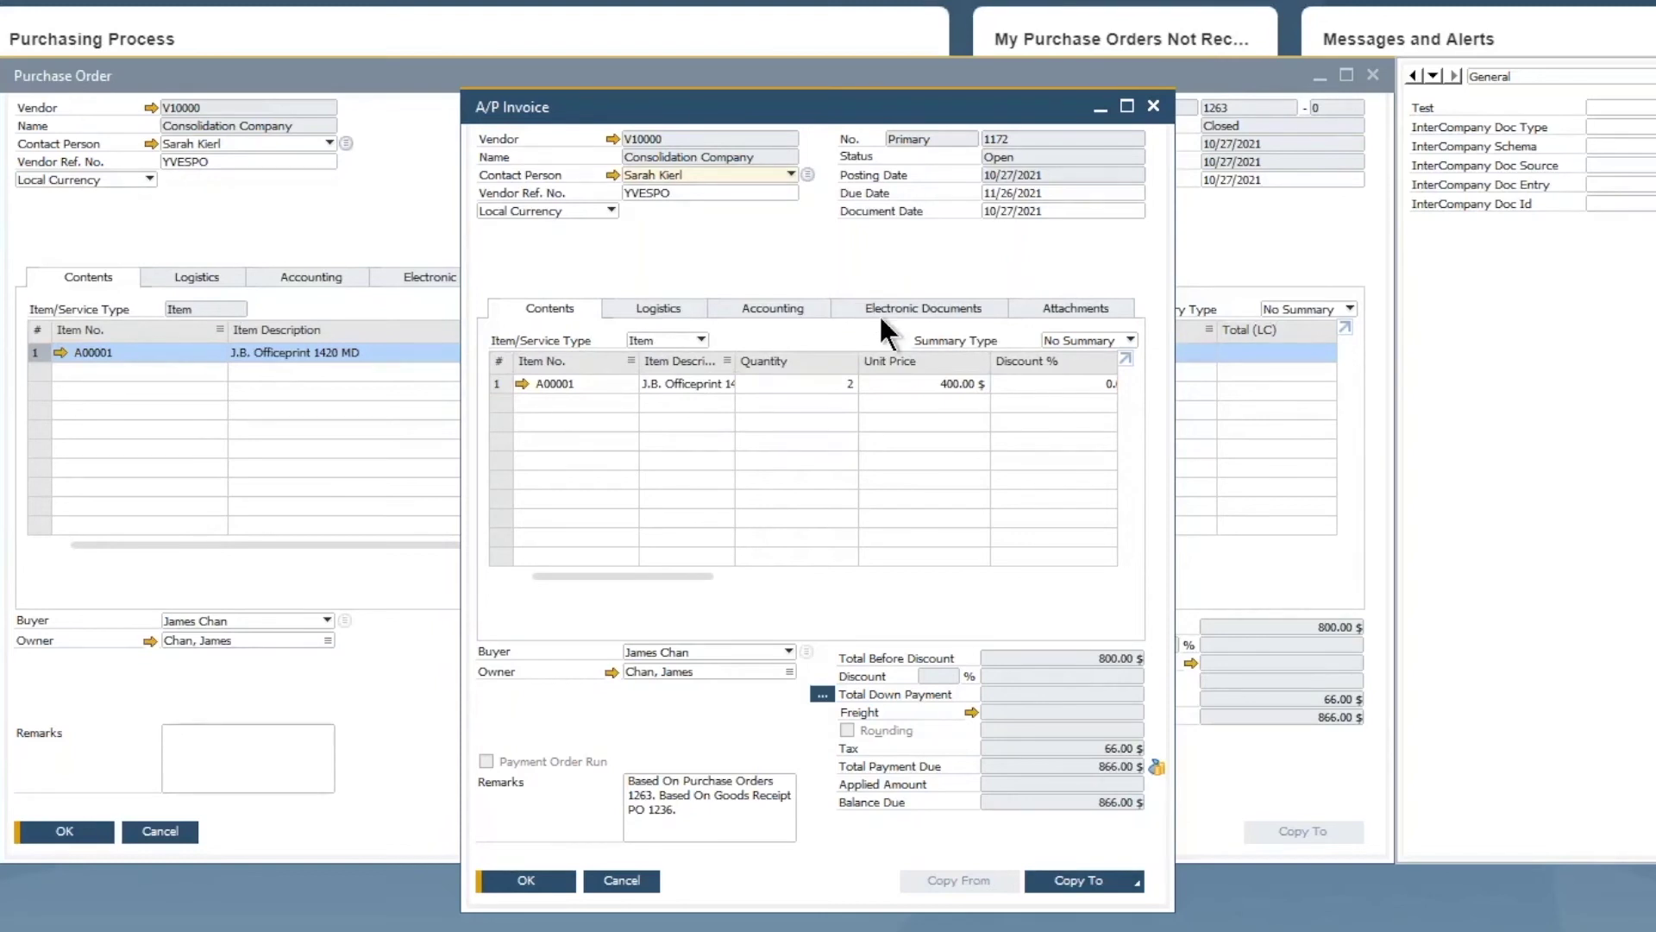
left_click(626, 878)
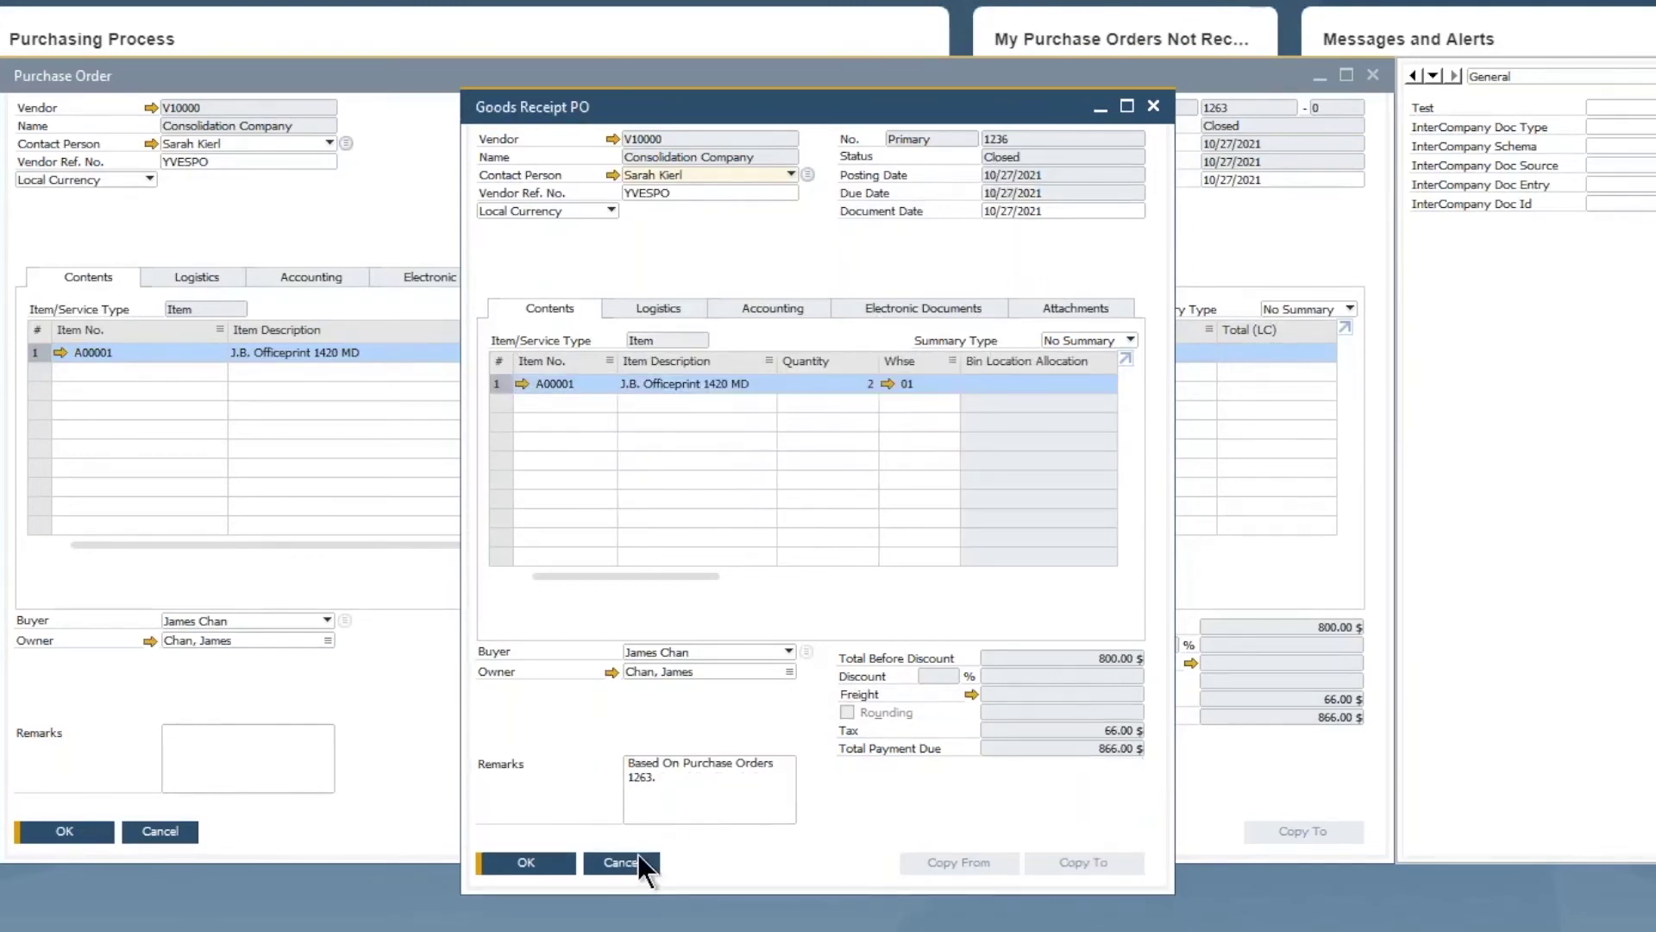
left_click(620, 862)
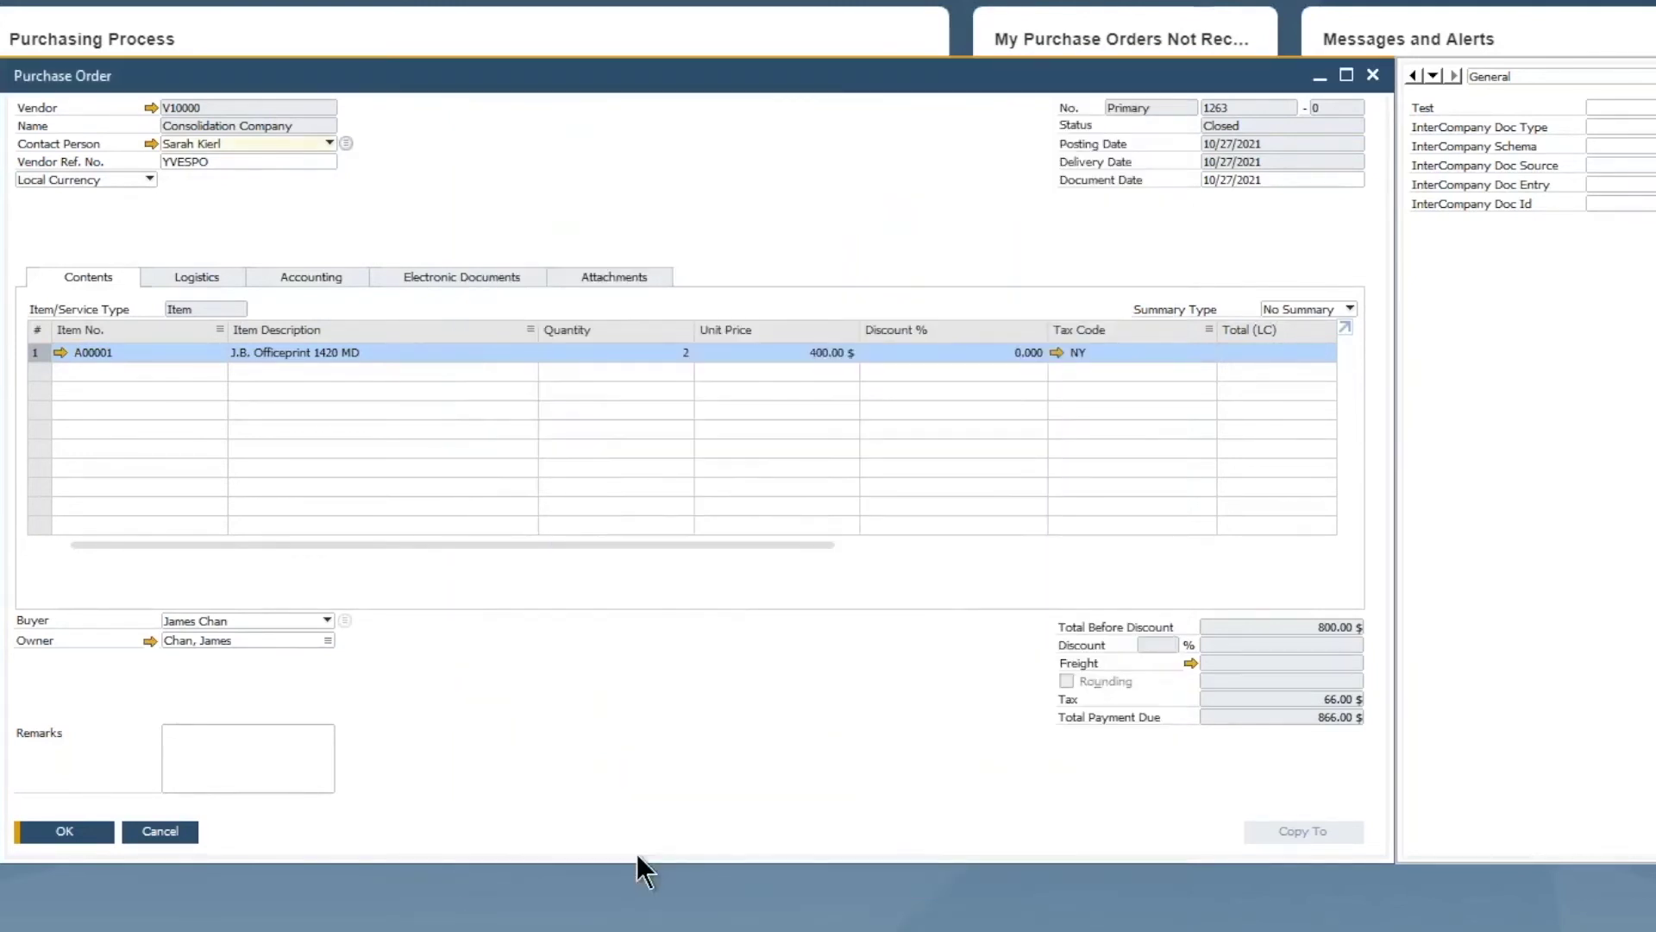
left_click(177, 828)
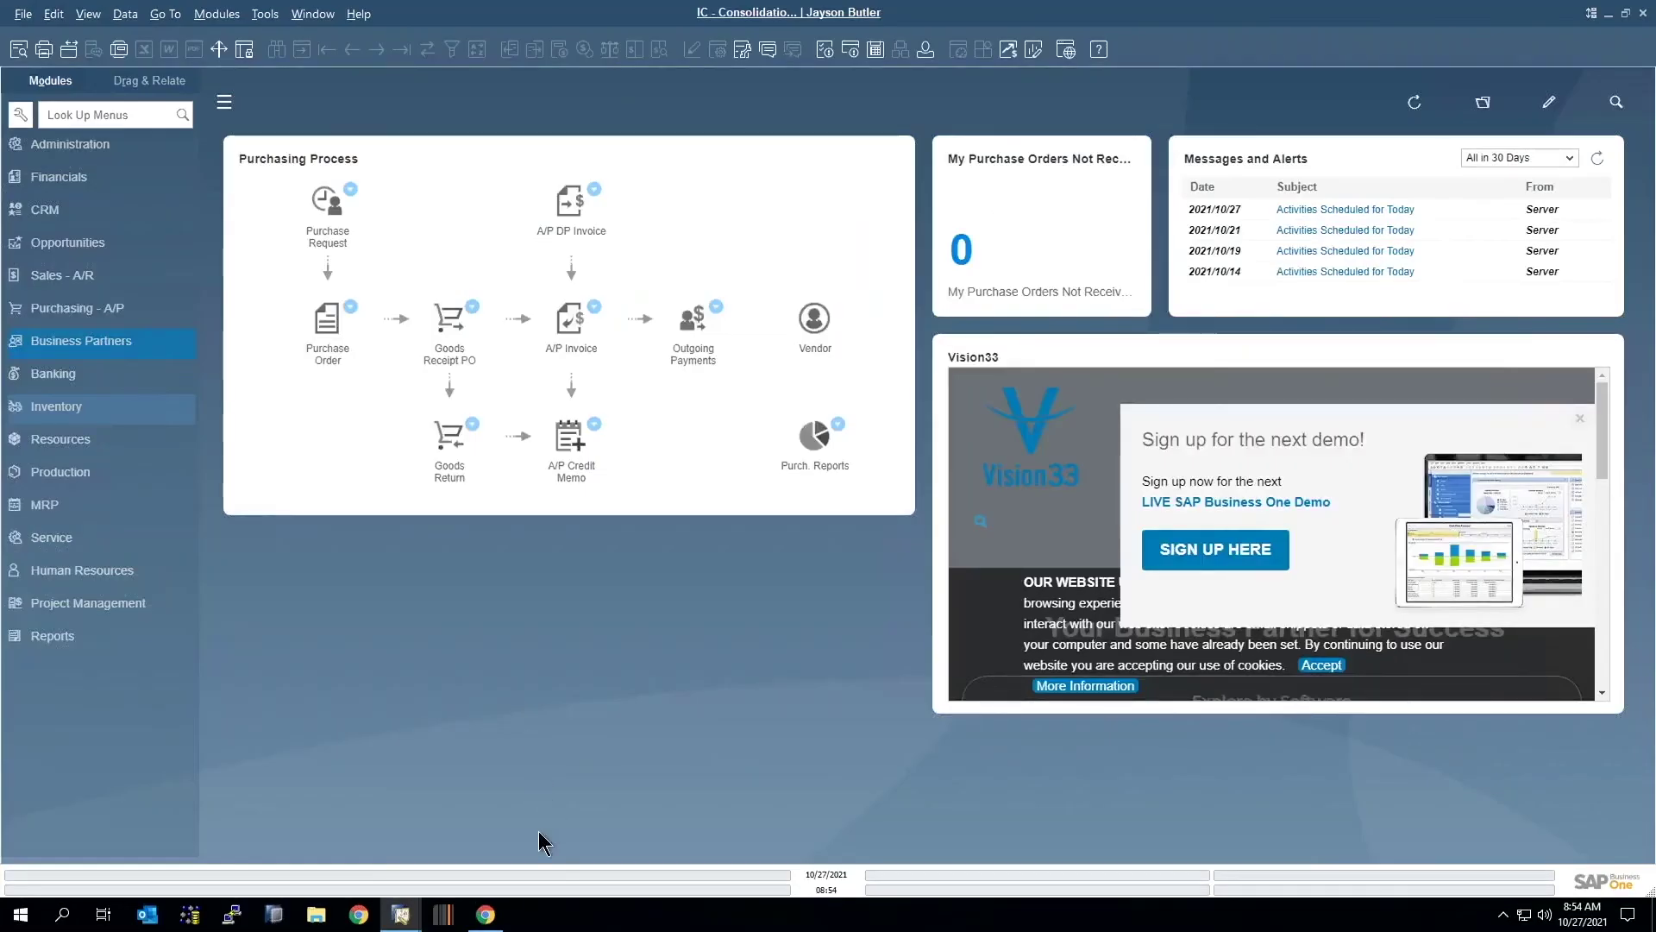
Switch to Saltbox in Chrome, close the run results and return to the intercompany workflow list on the dashboard.
left_click(486, 915)
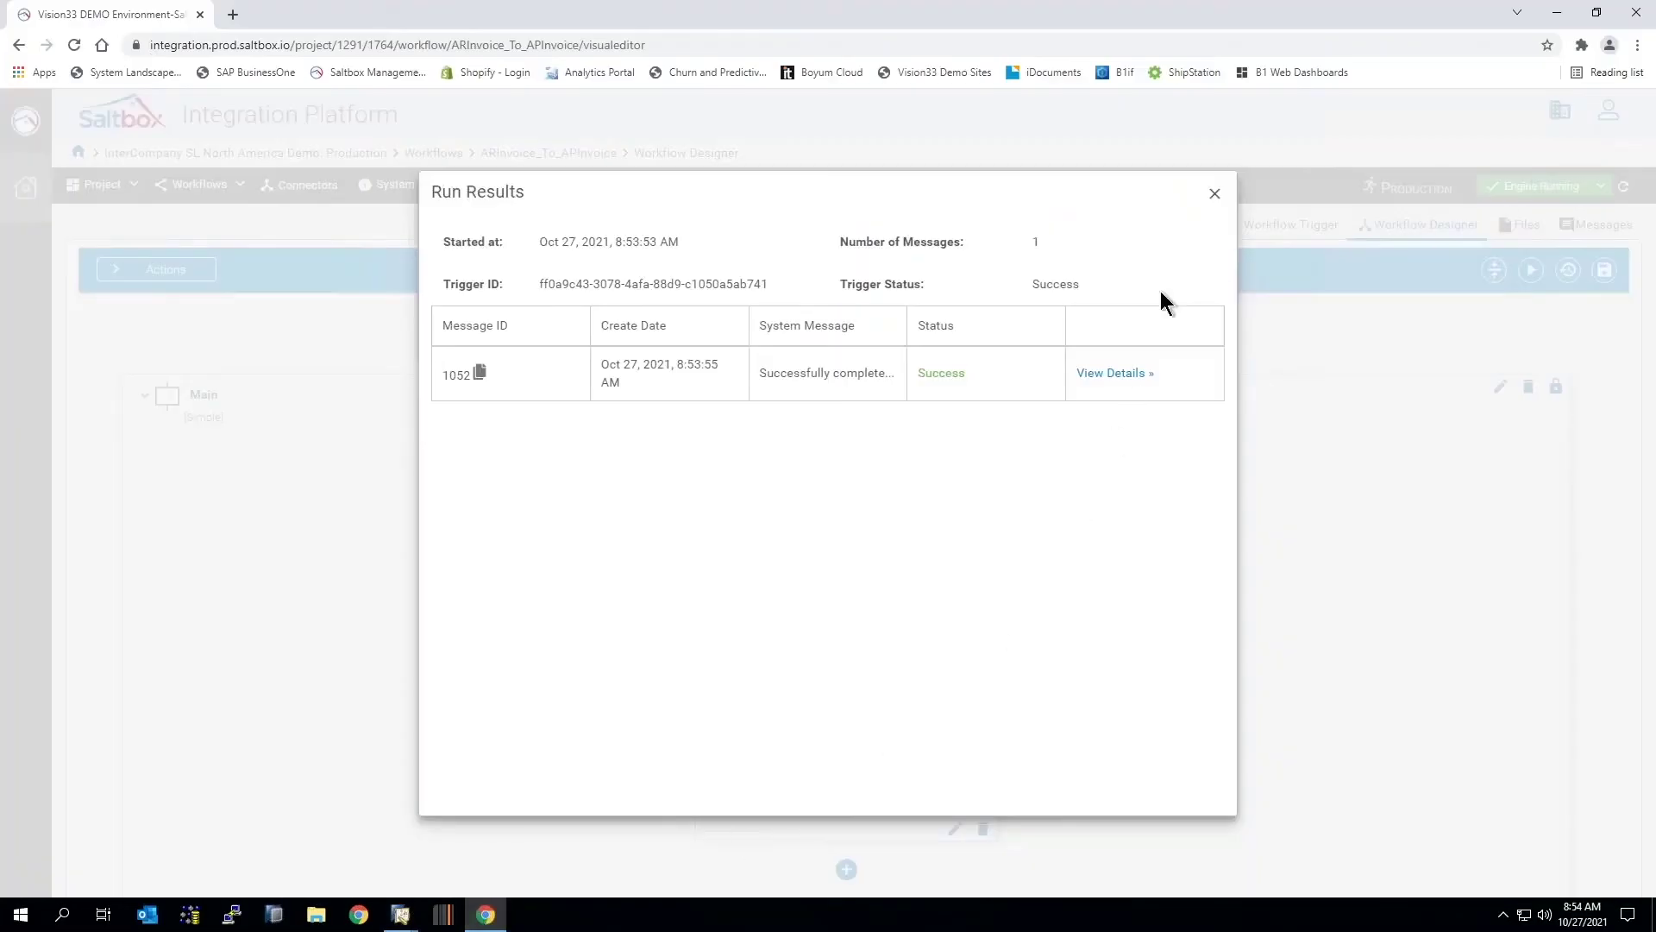
left_click(1215, 193)
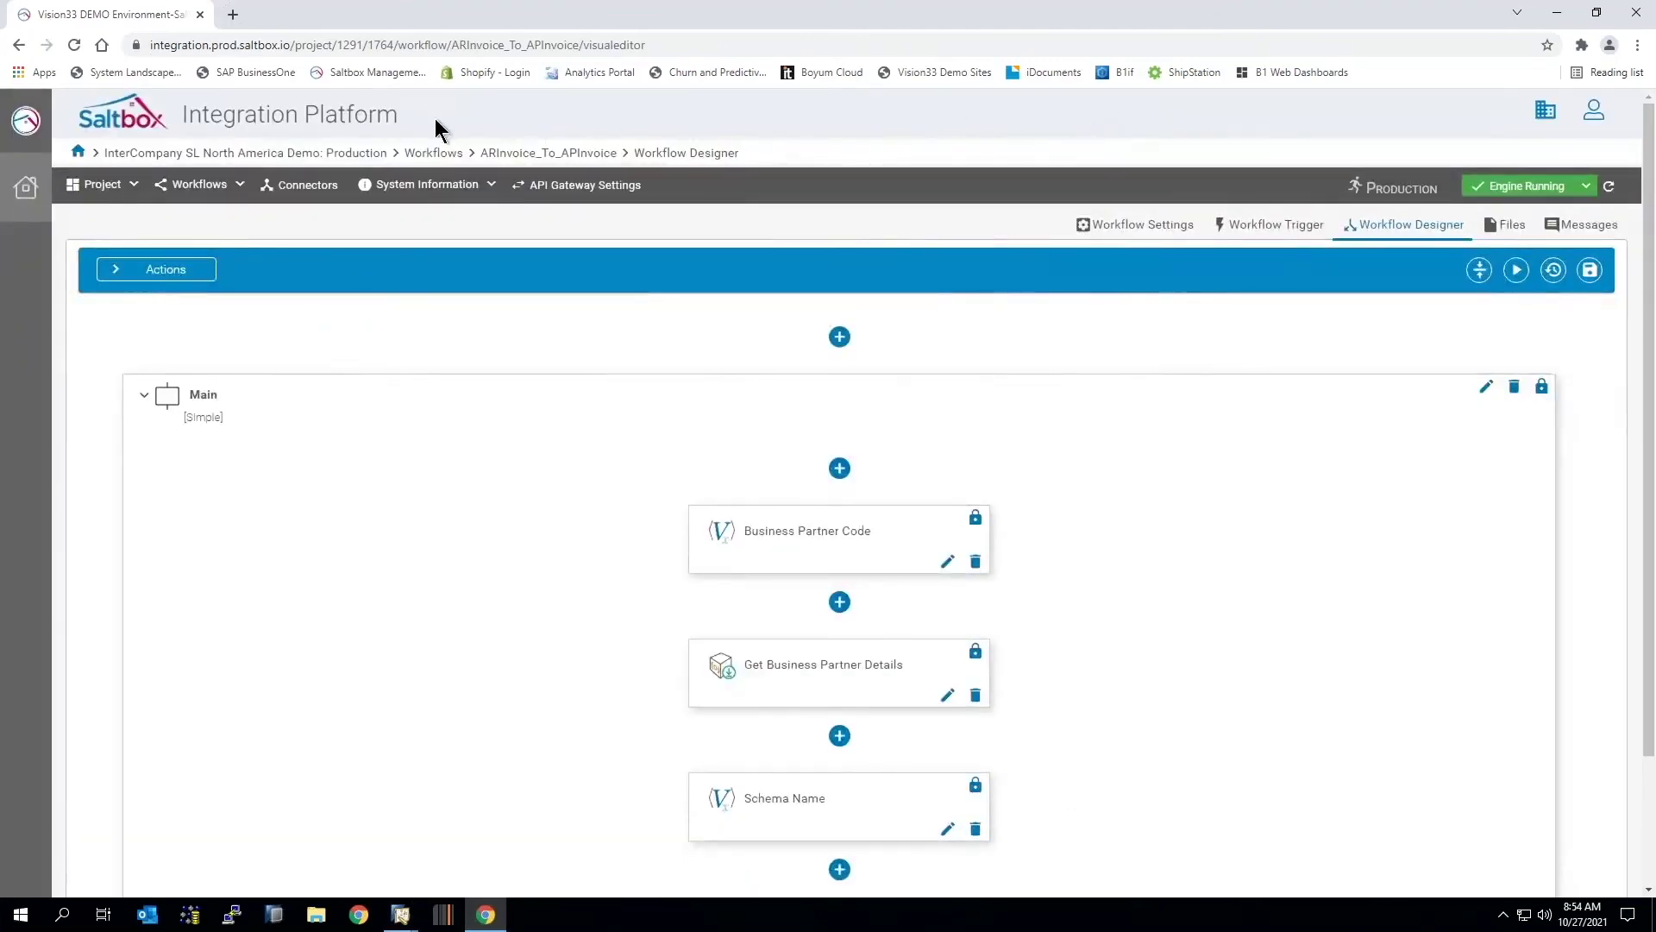
left_click(18, 48)
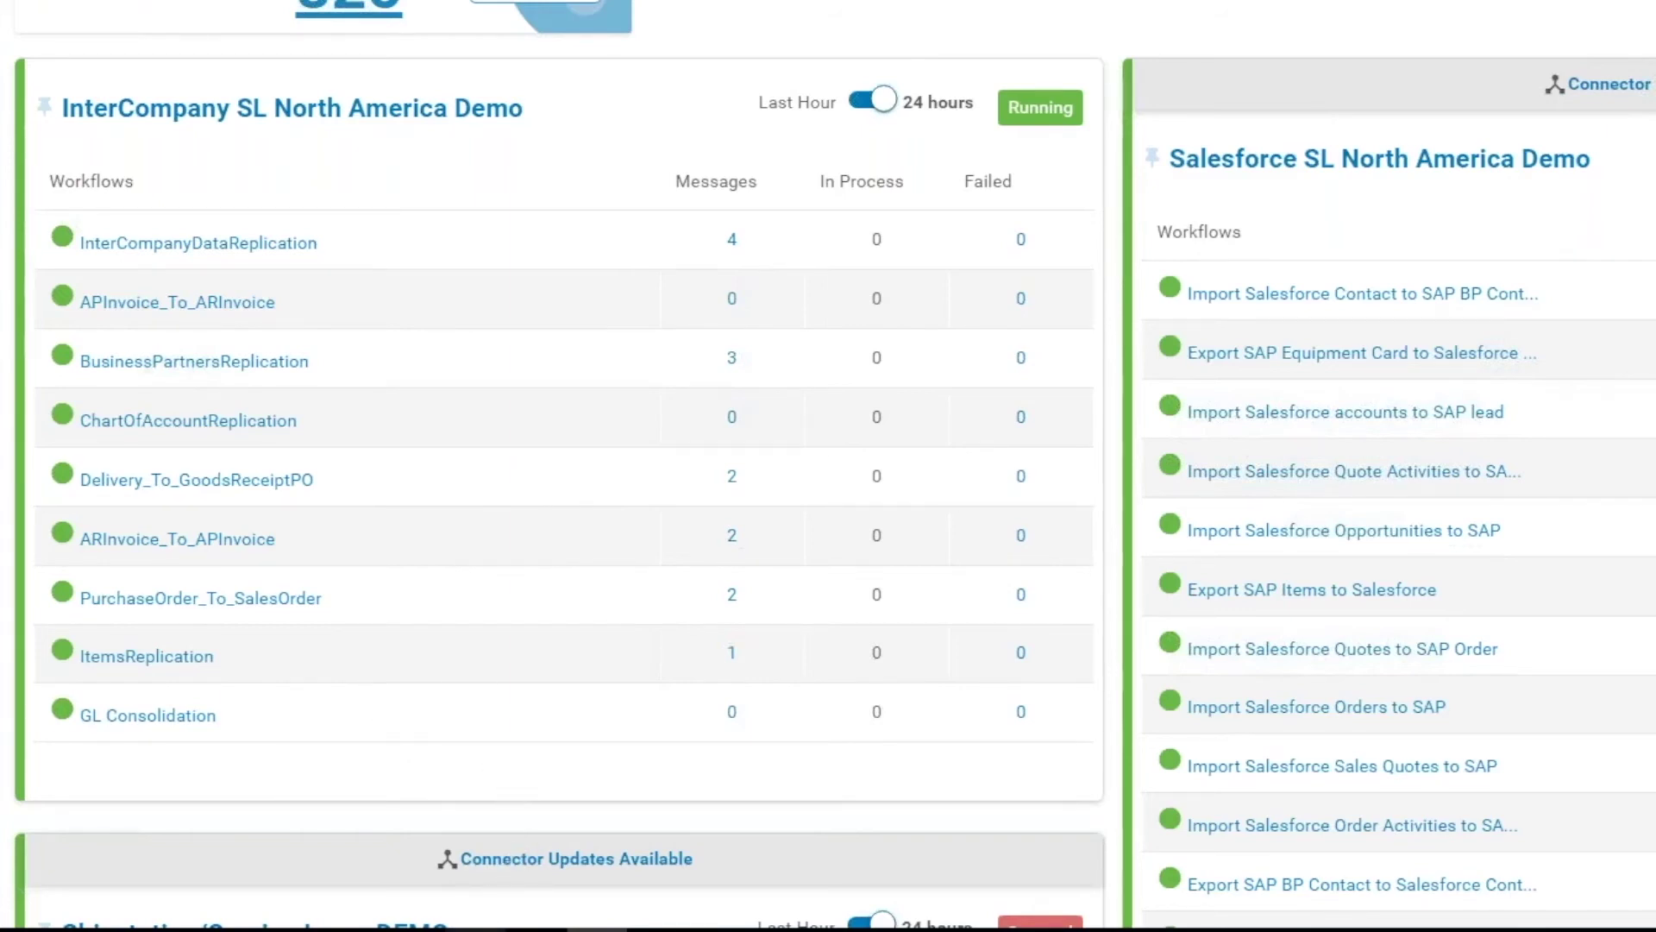
Switch to the Consolidation company in SAP Business One, open Journal Entry from Financials and display the most recent entry.
mouse_move(500, 930)
left_click(408, 857)
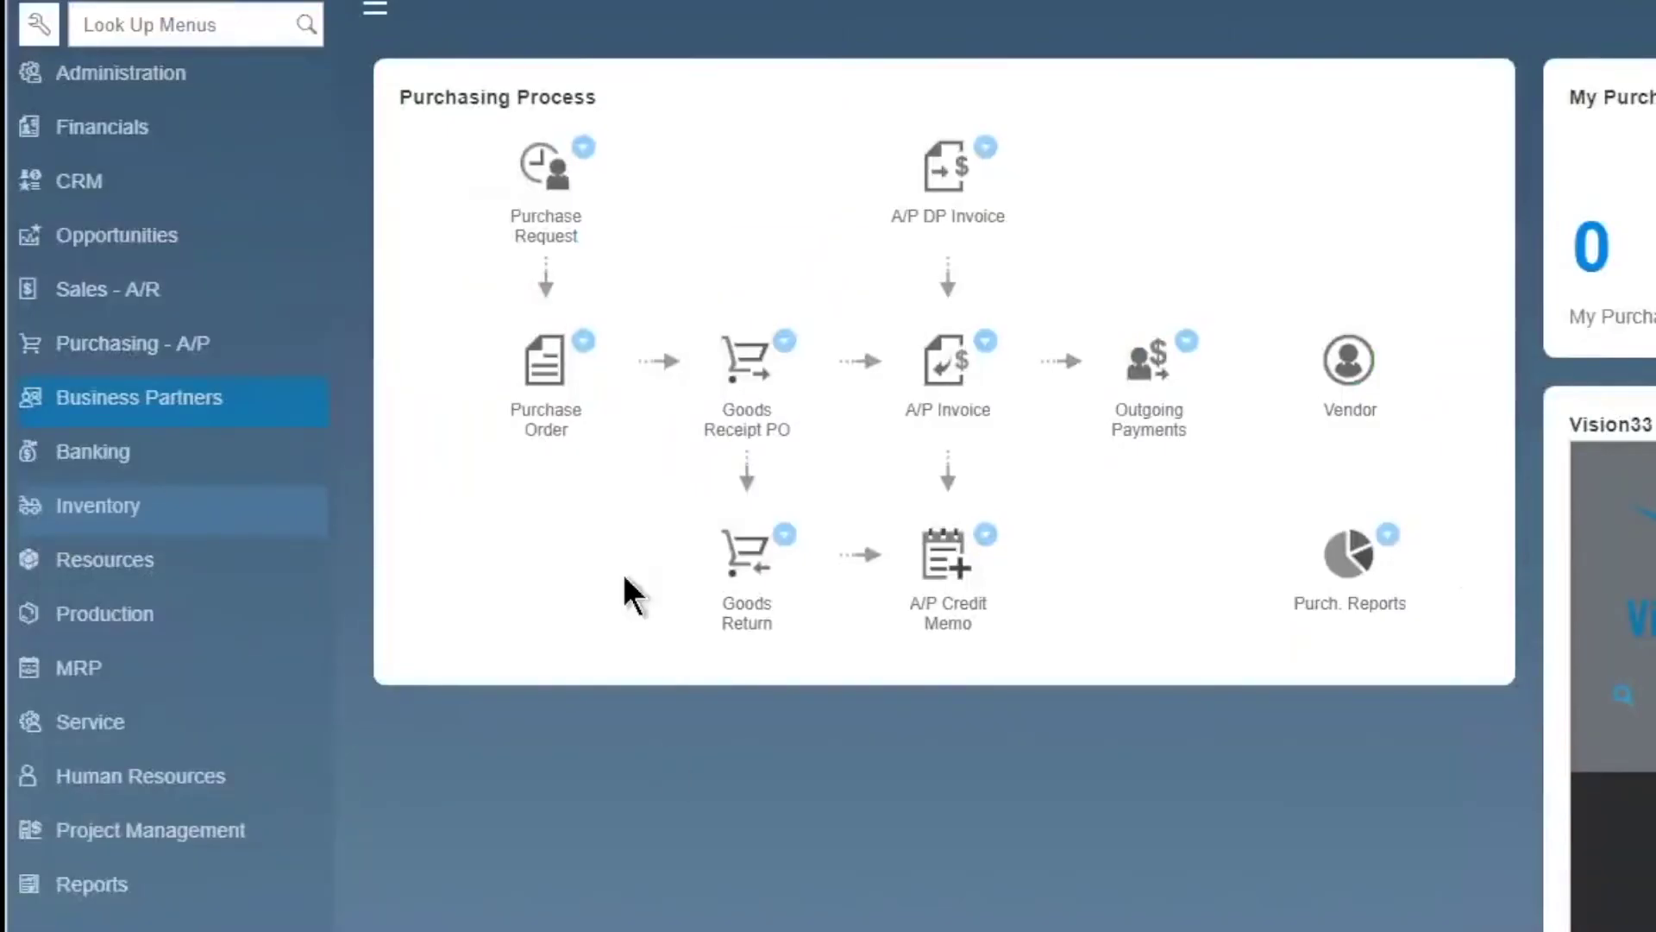
left_click(112, 129)
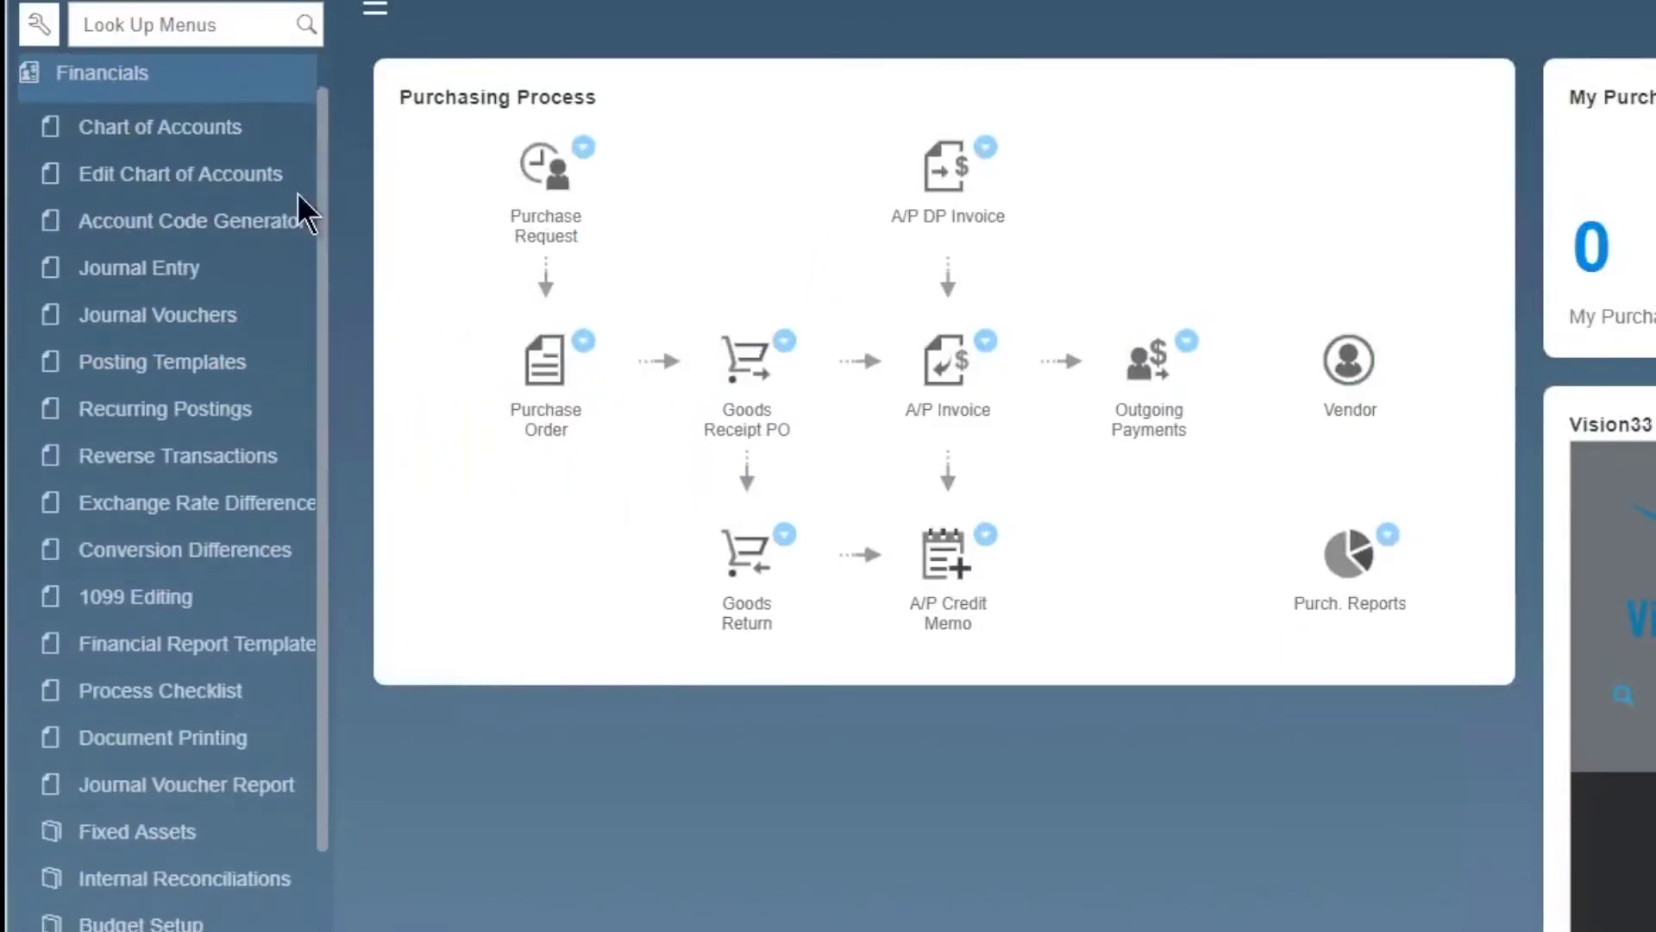
left_click(152, 261)
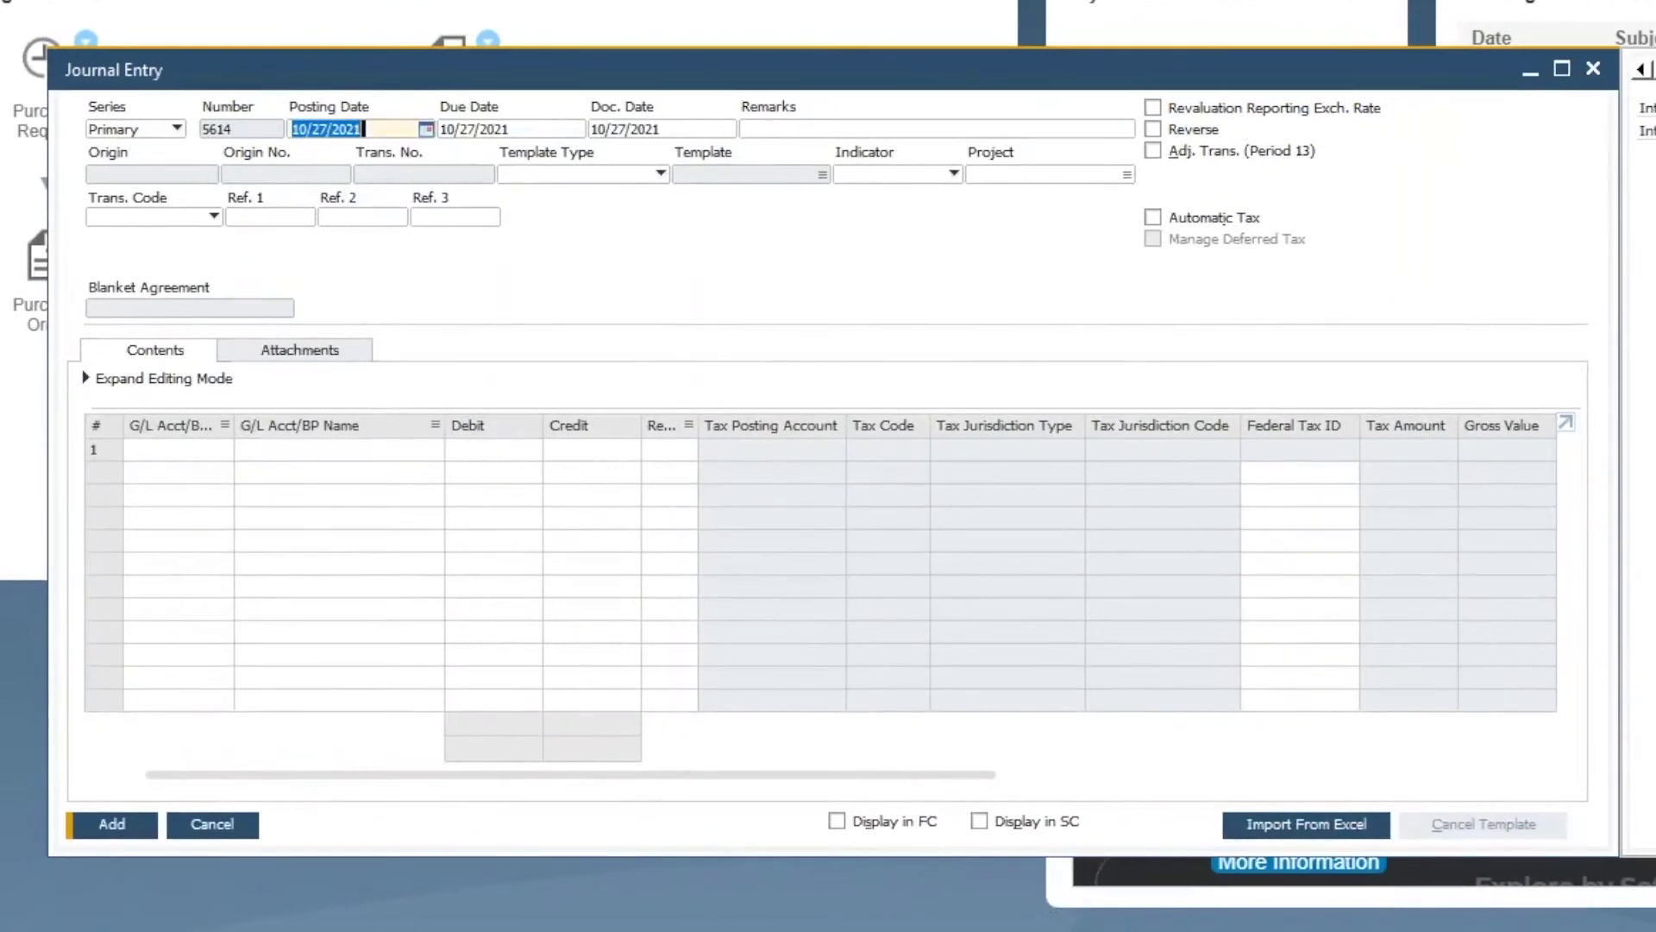
key("ctrl+Left")
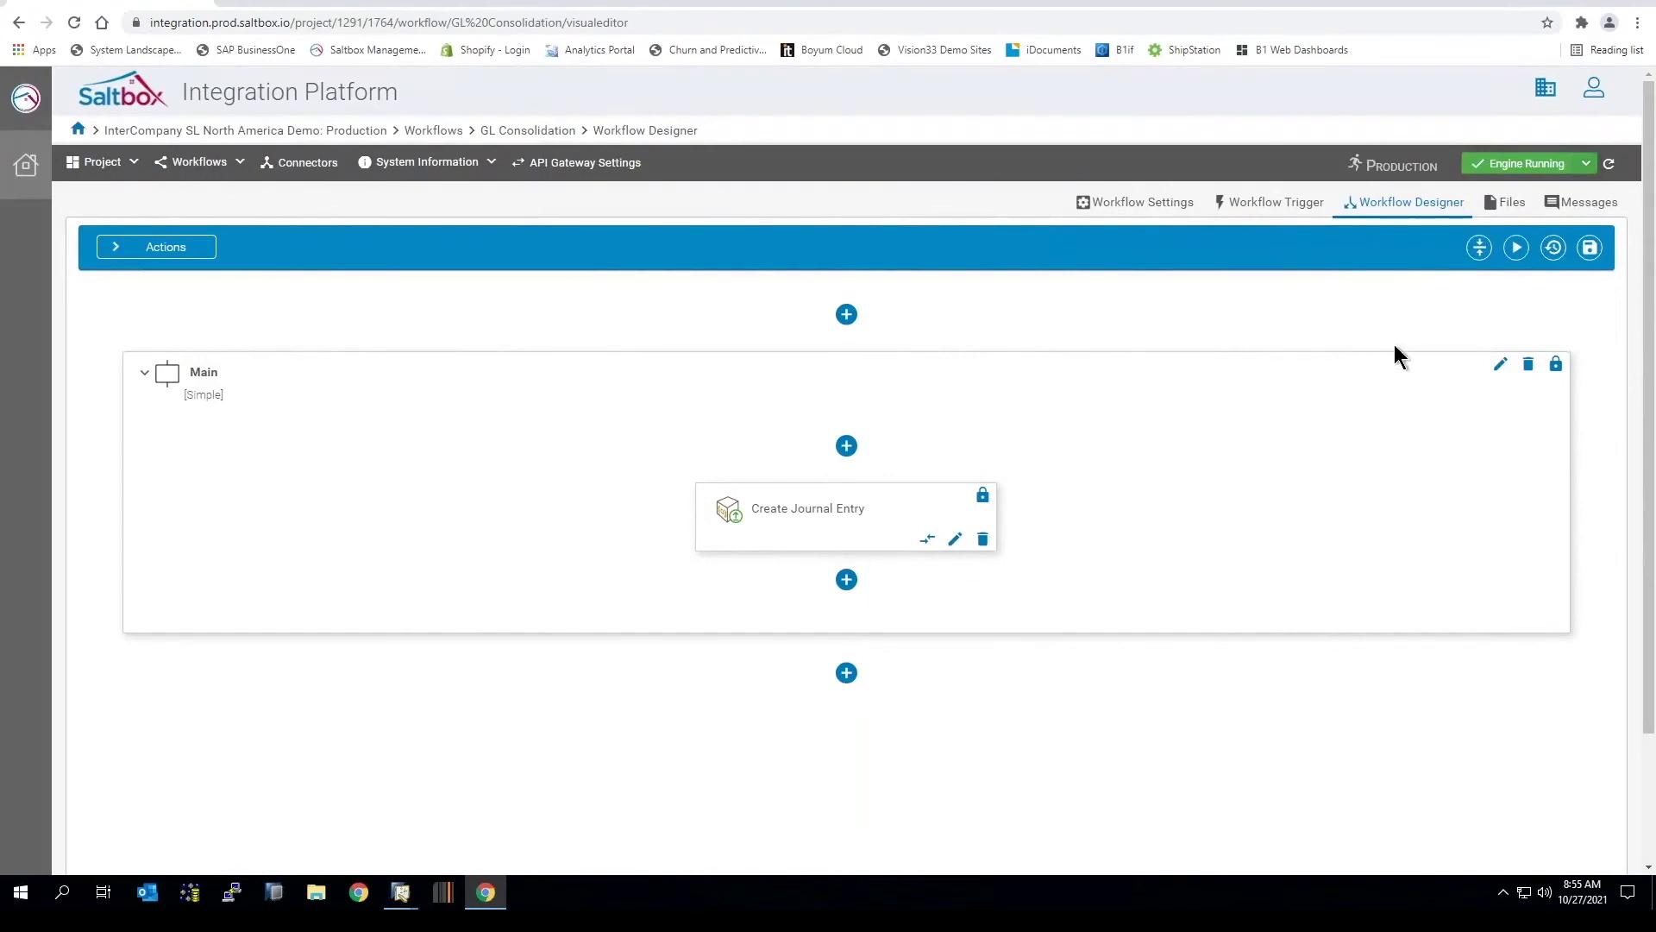
Run the GL Consolidation workflow in Saltbox in Chrome and review its run results.
left_click(1516, 248)
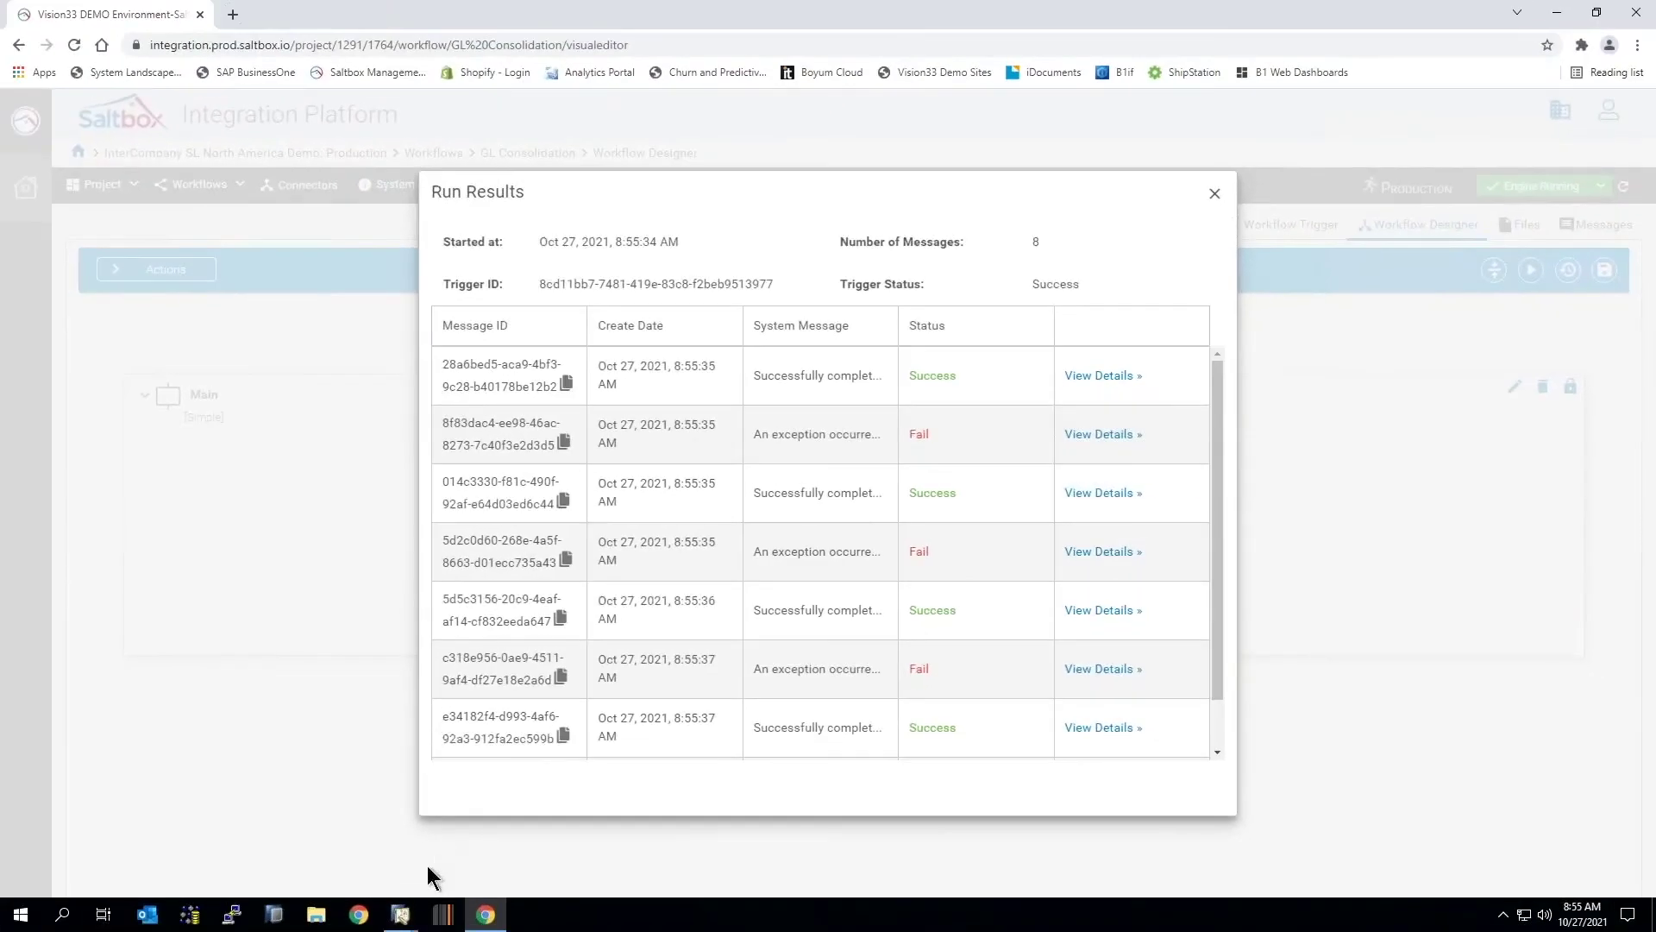
mouse_move(402, 912)
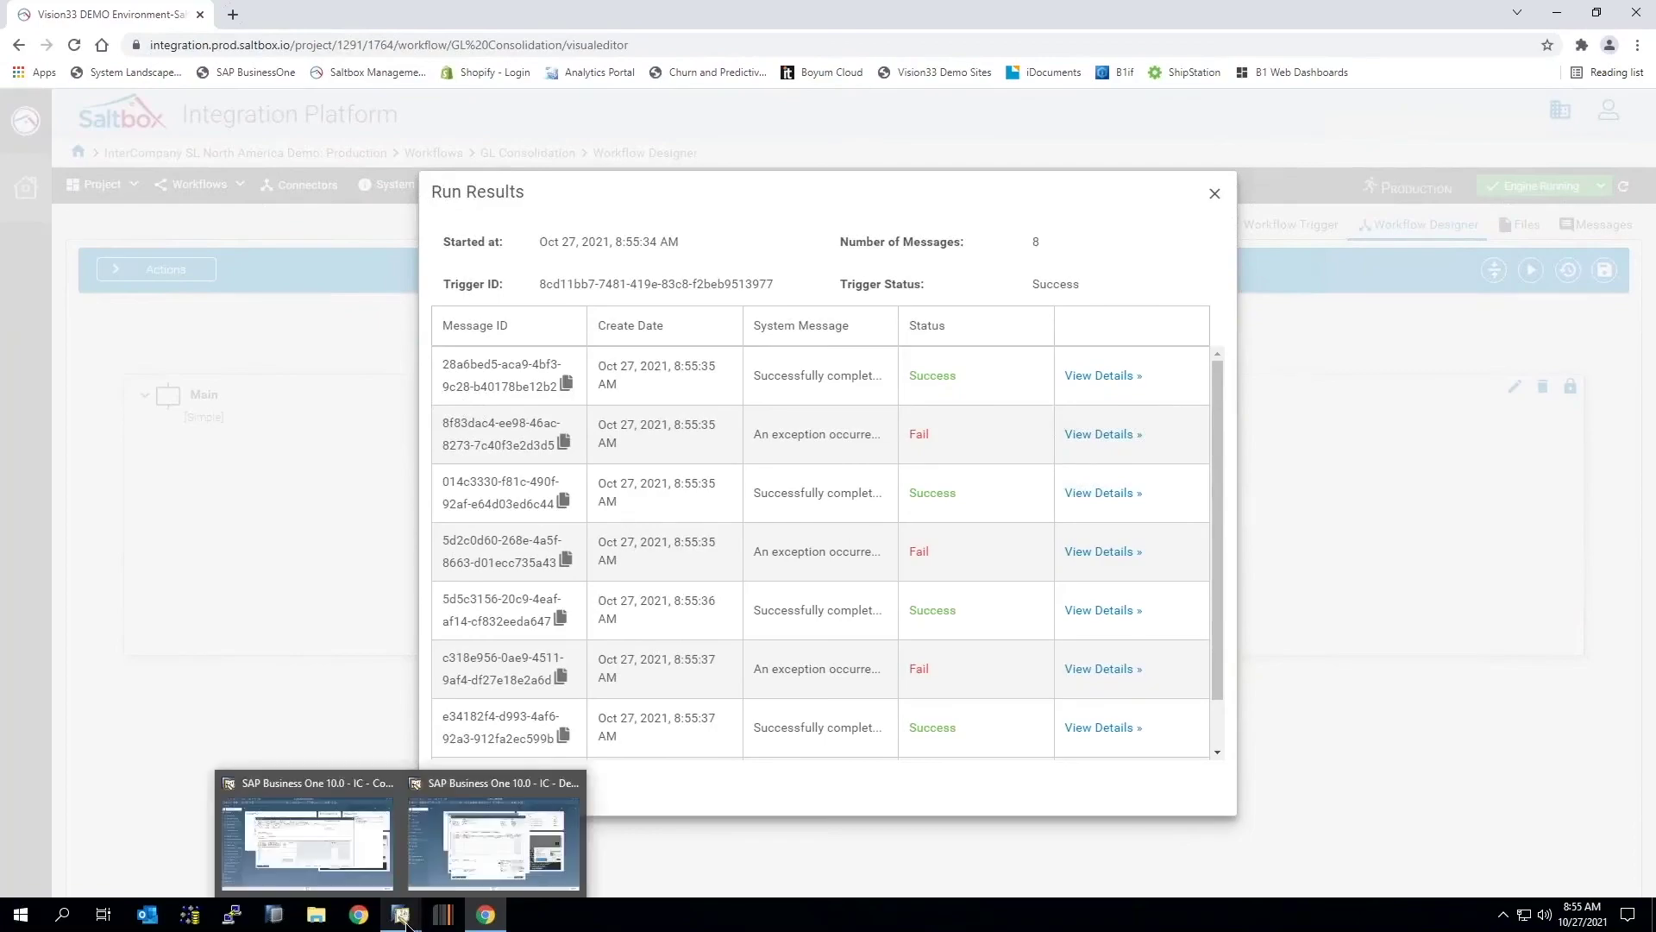
mouse_move(478, 849)
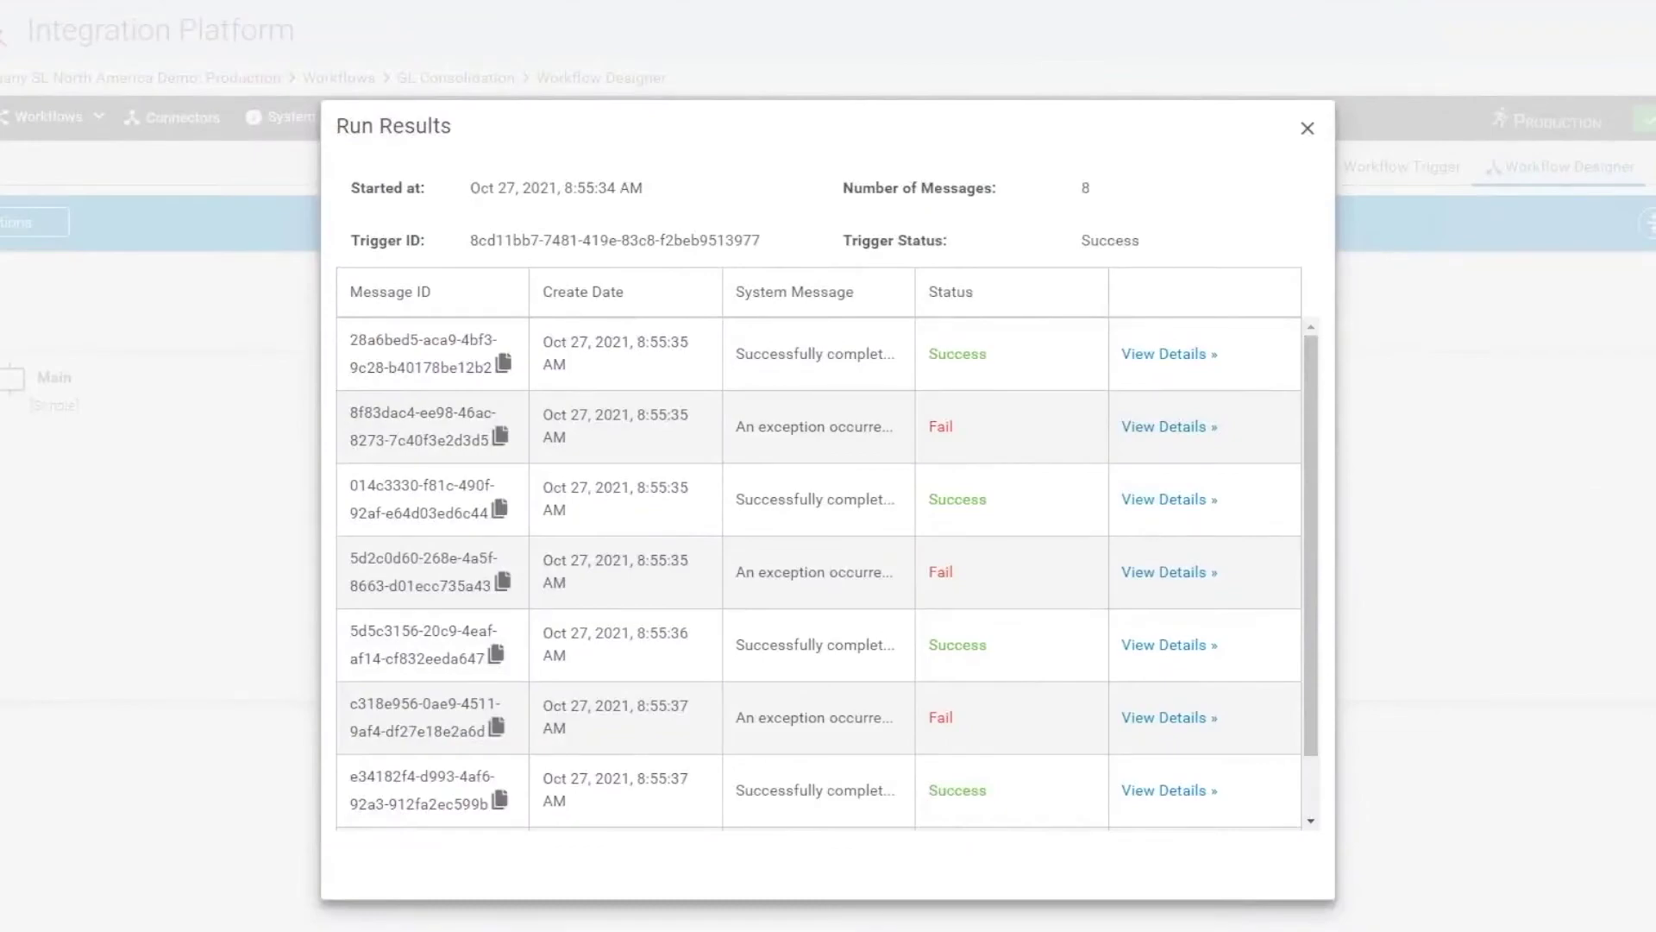
Switch to the Consolidation company, go to the last journal entry, and open and close its Inventory - Finished Goods account in the chart of accounts.
mouse_move(306, 929)
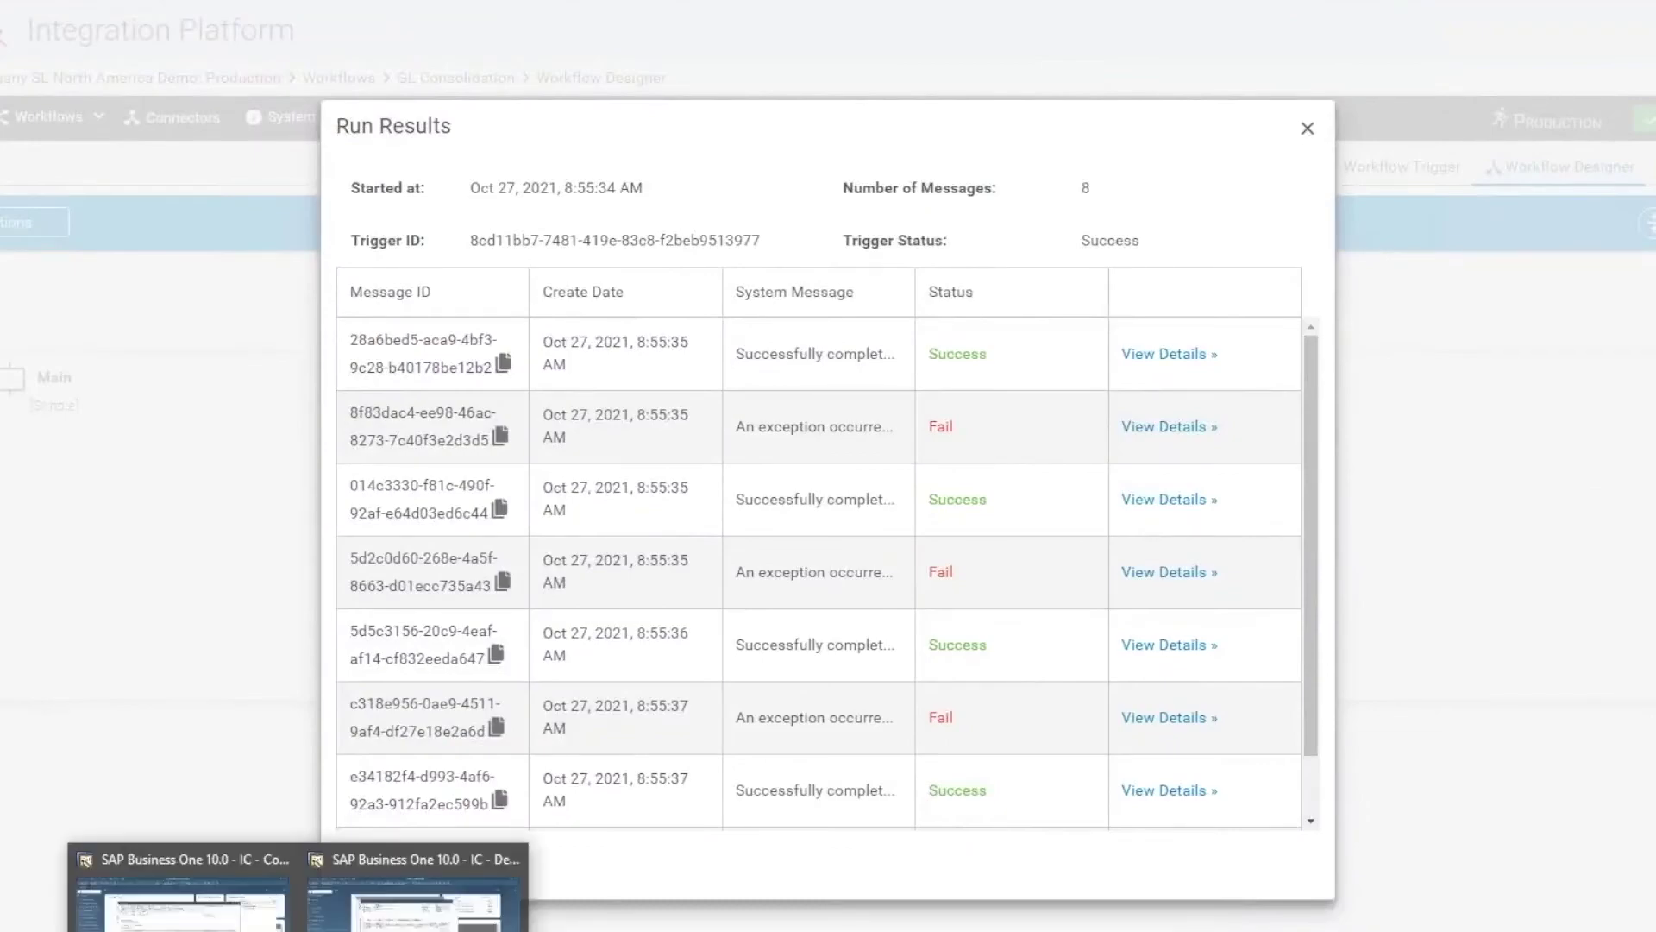
left_click(183, 893)
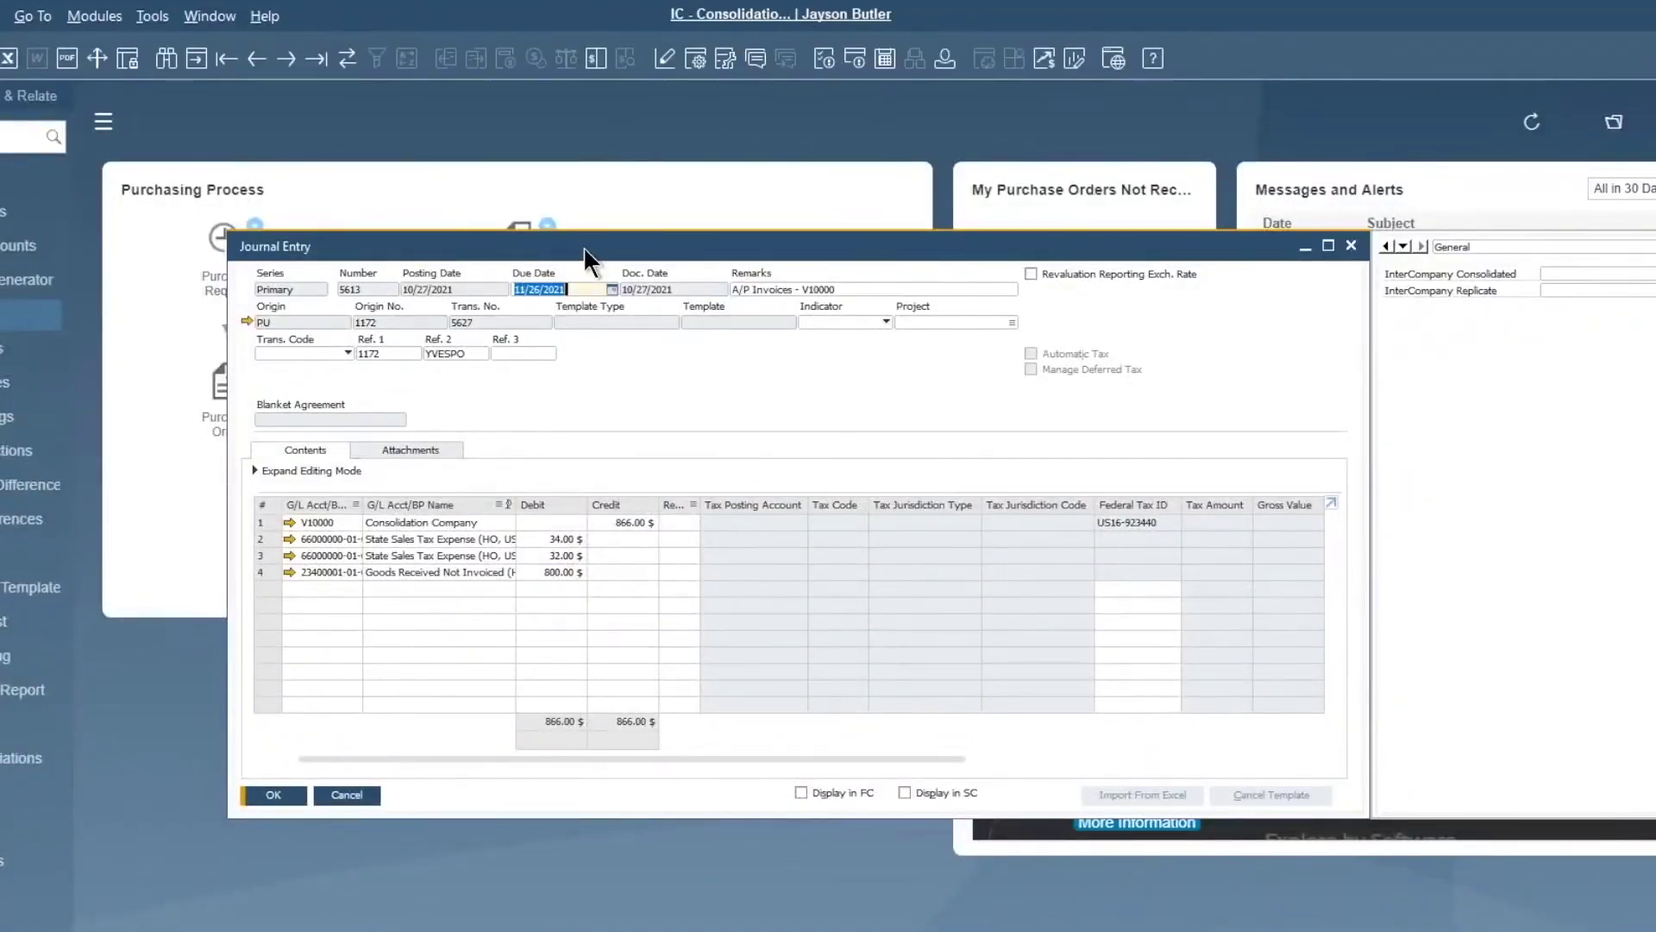
left_click(317, 59)
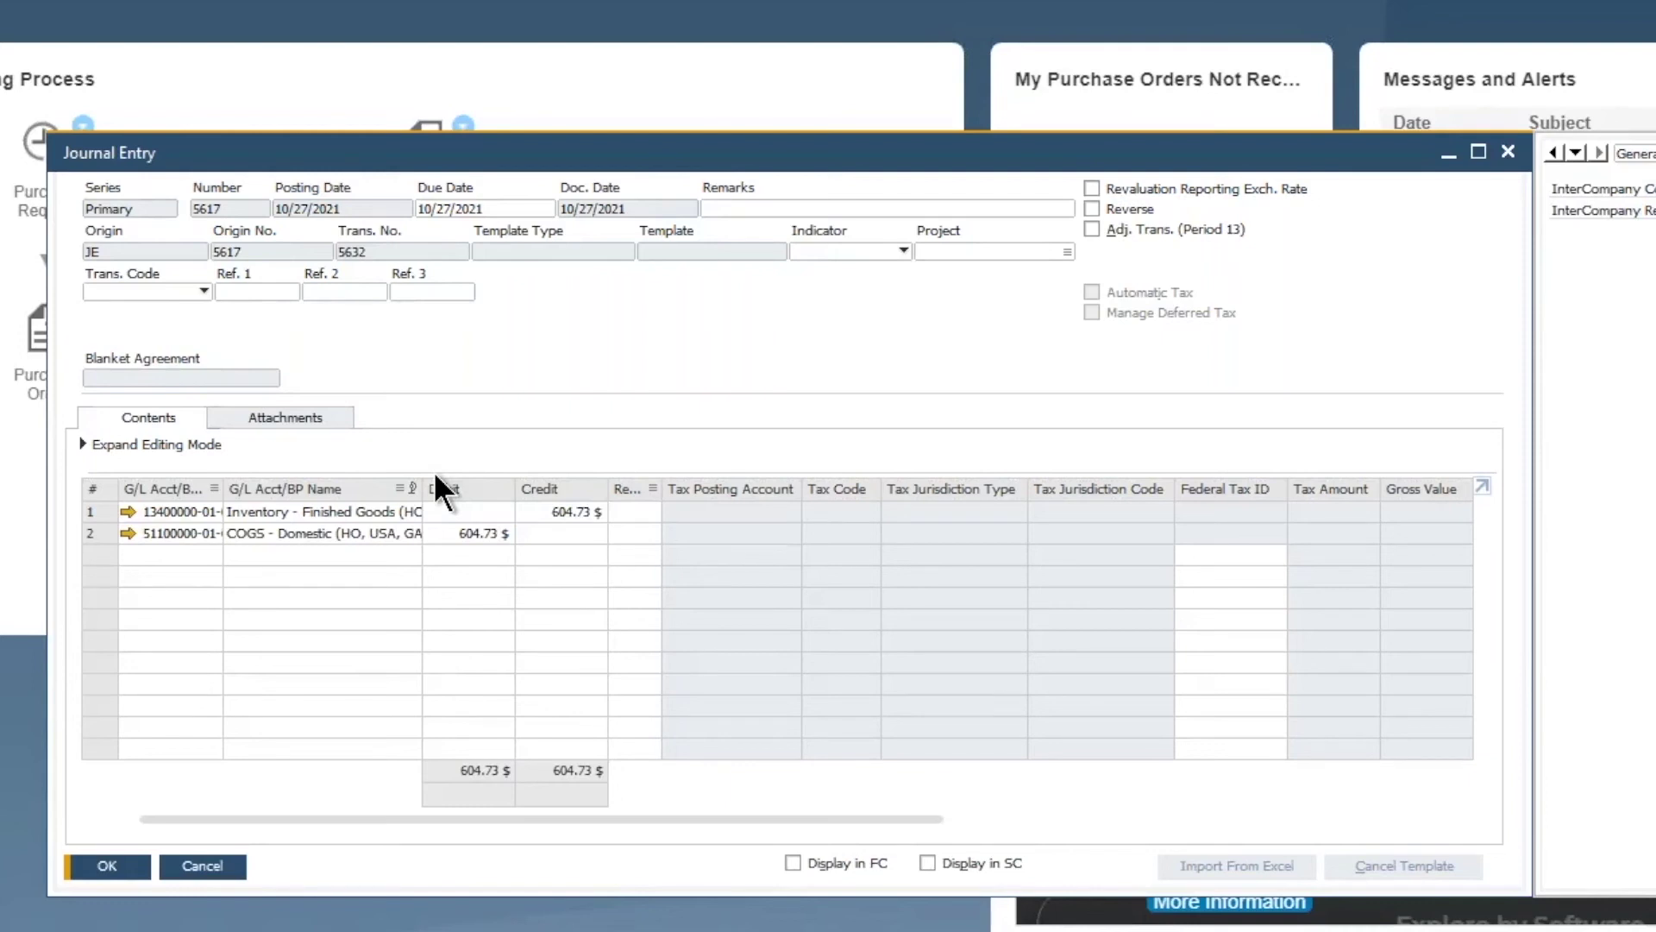
left_click(127, 511)
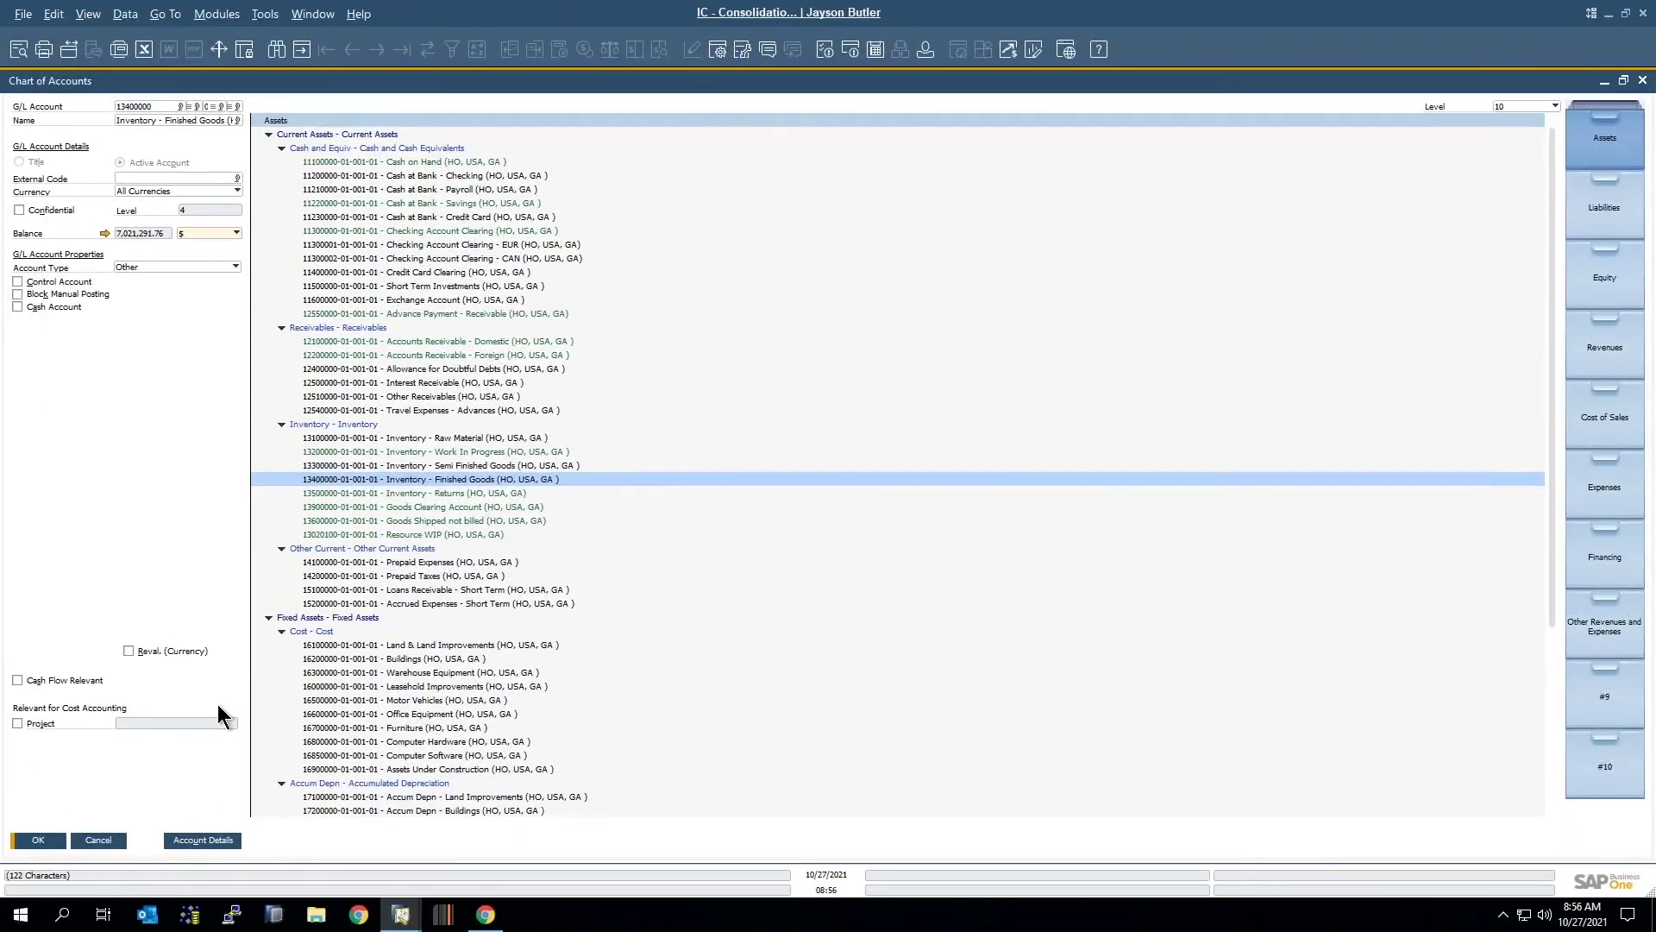
left_click(97, 840)
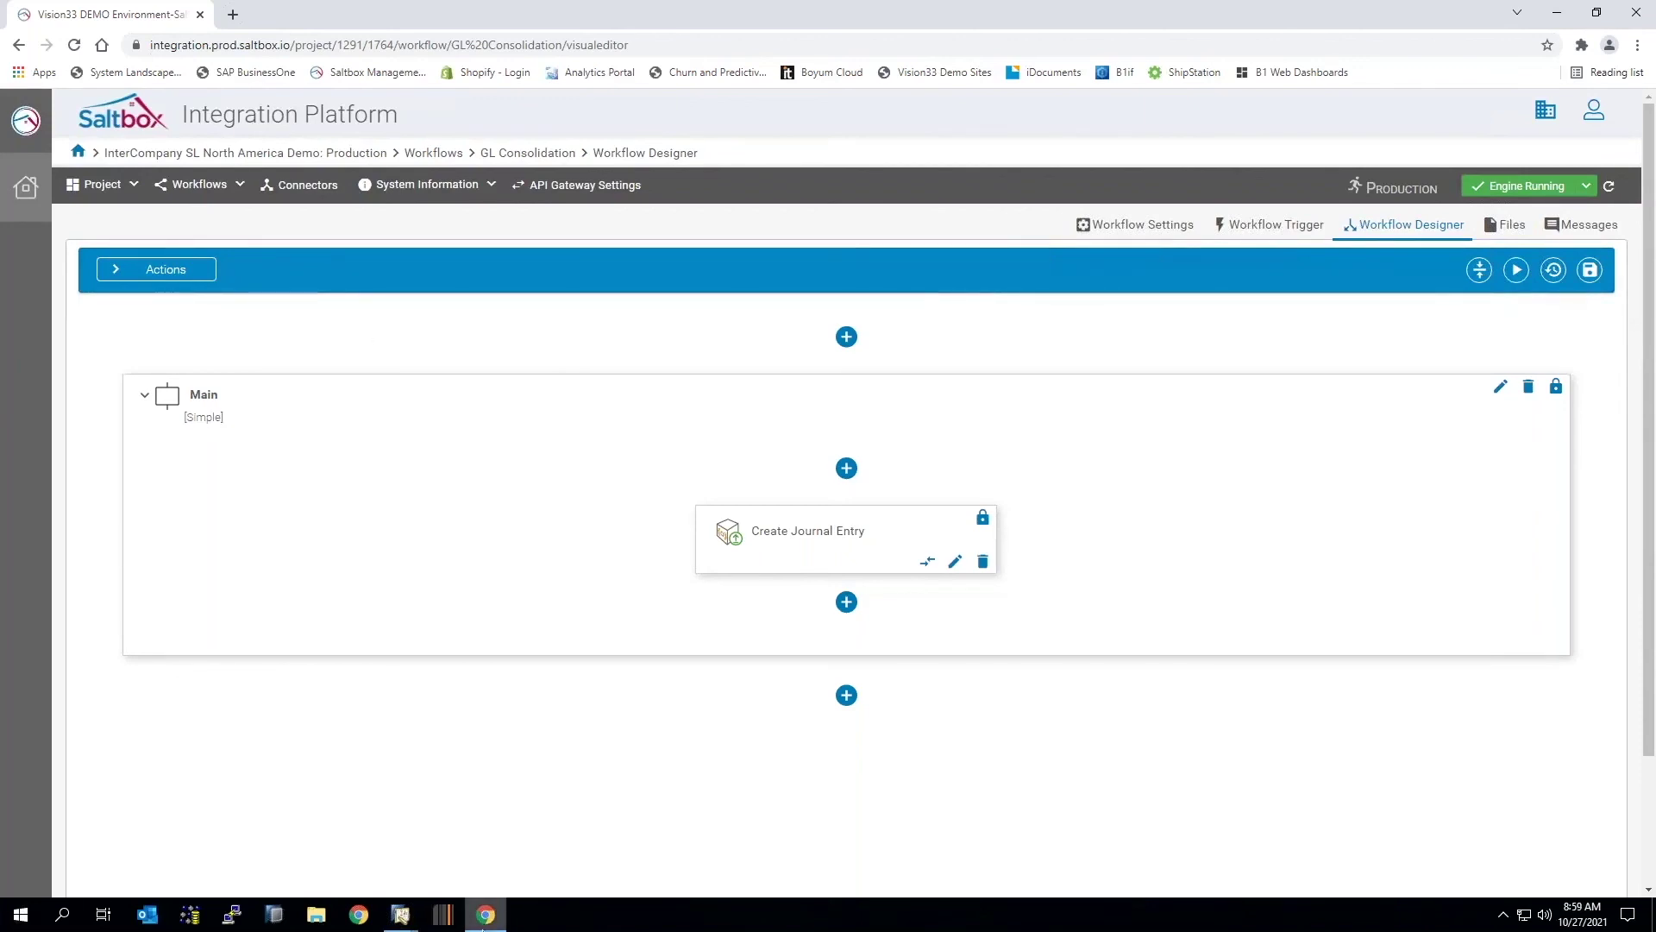
Switch to the Consolidation company in SAP Business One, find Customer ABC by its code in Business Partner Master Data and show its properties.
mouse_move(405, 923)
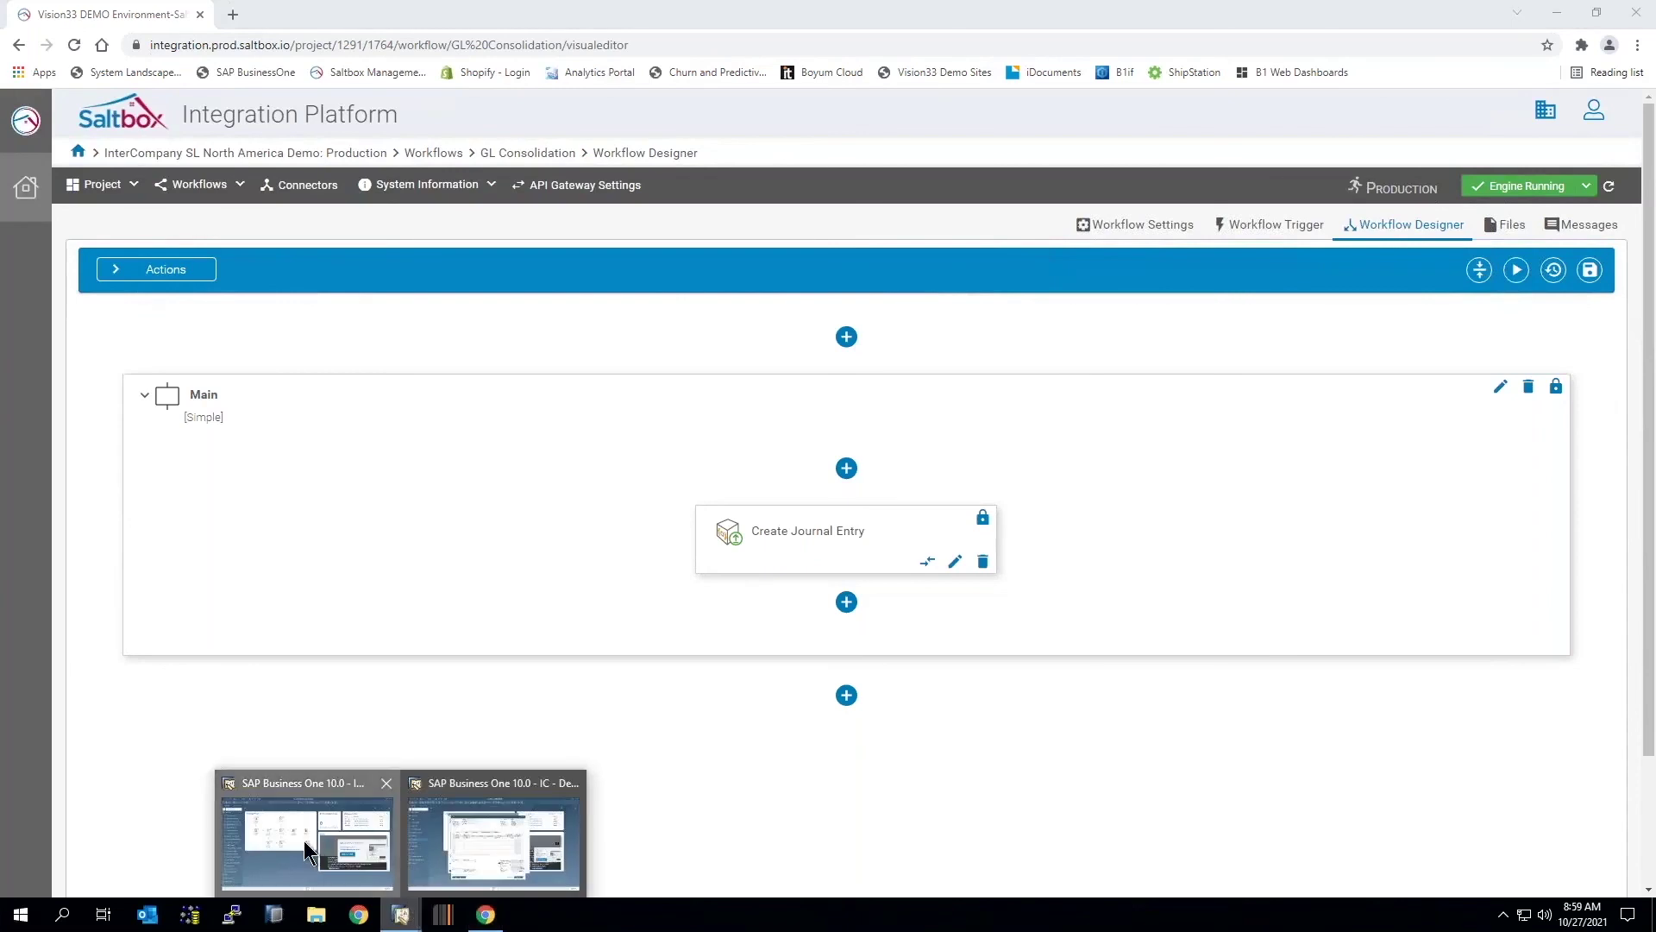
left_click(259, 843)
left_click(78, 145)
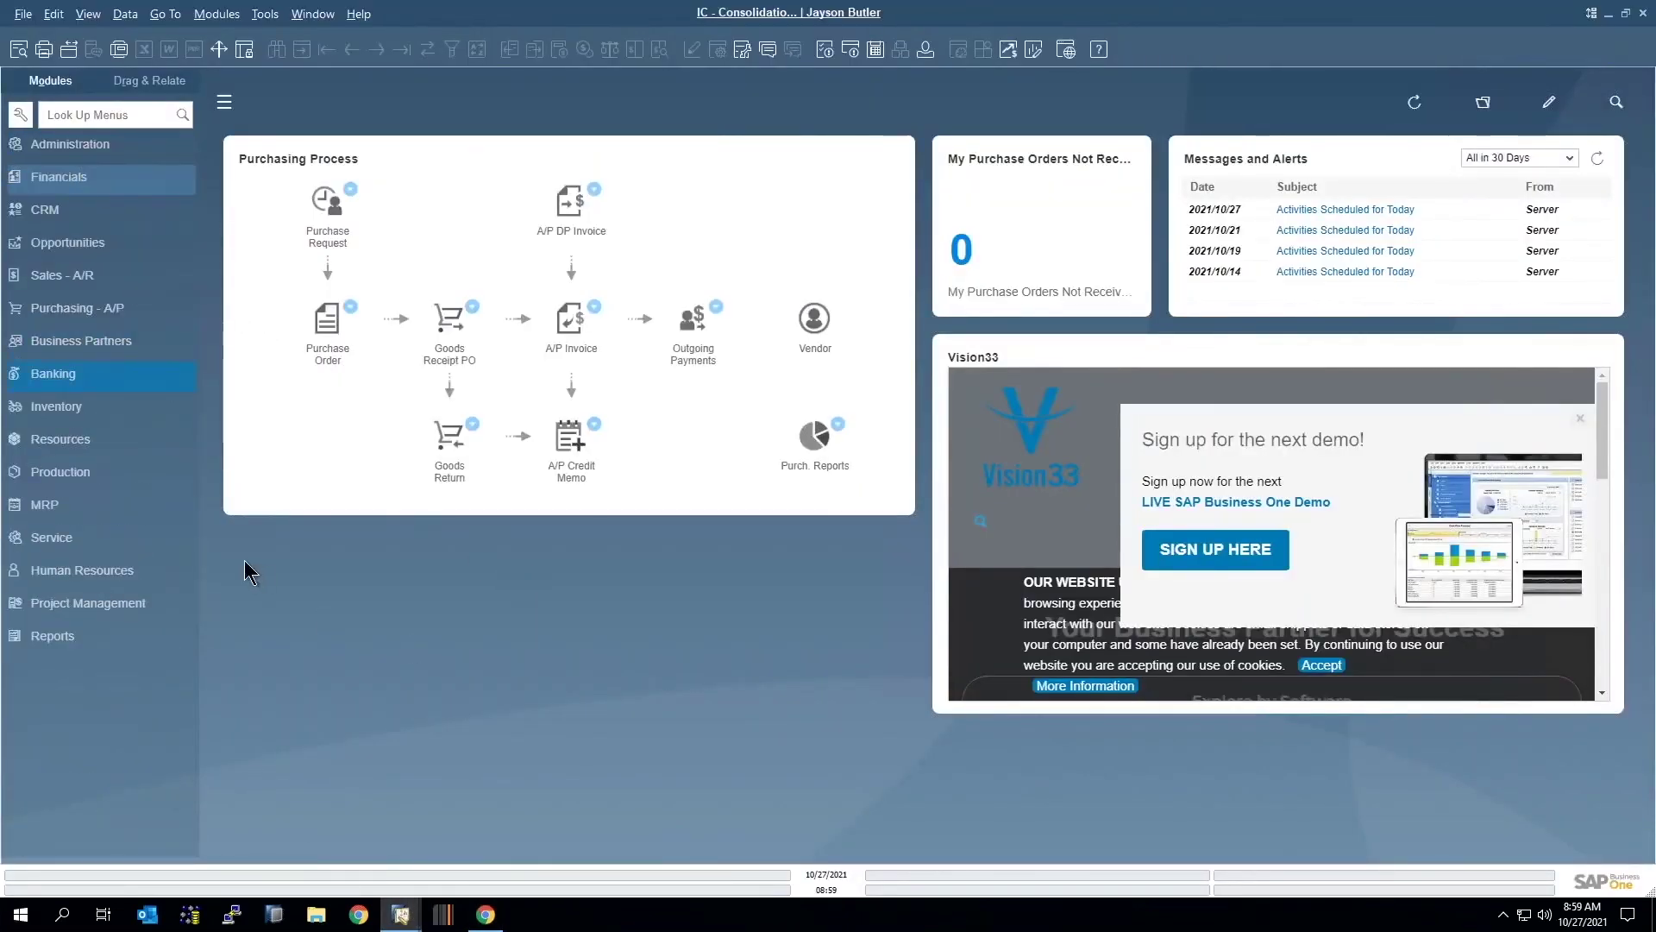
left_click(104, 343)
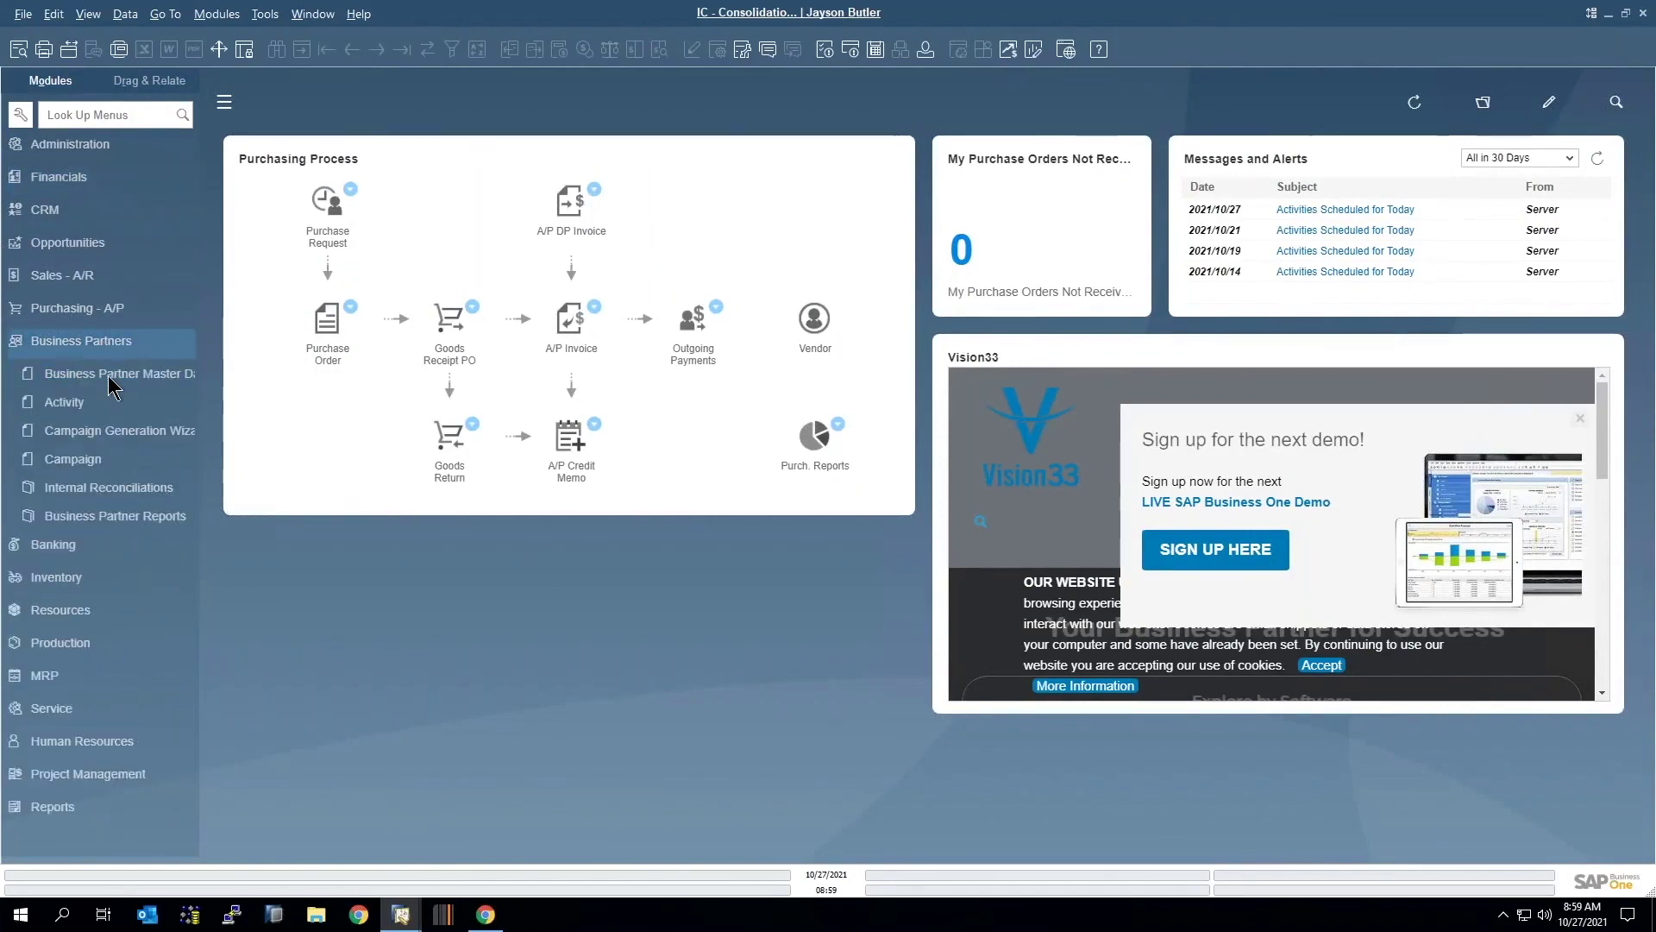
left_click(112, 379)
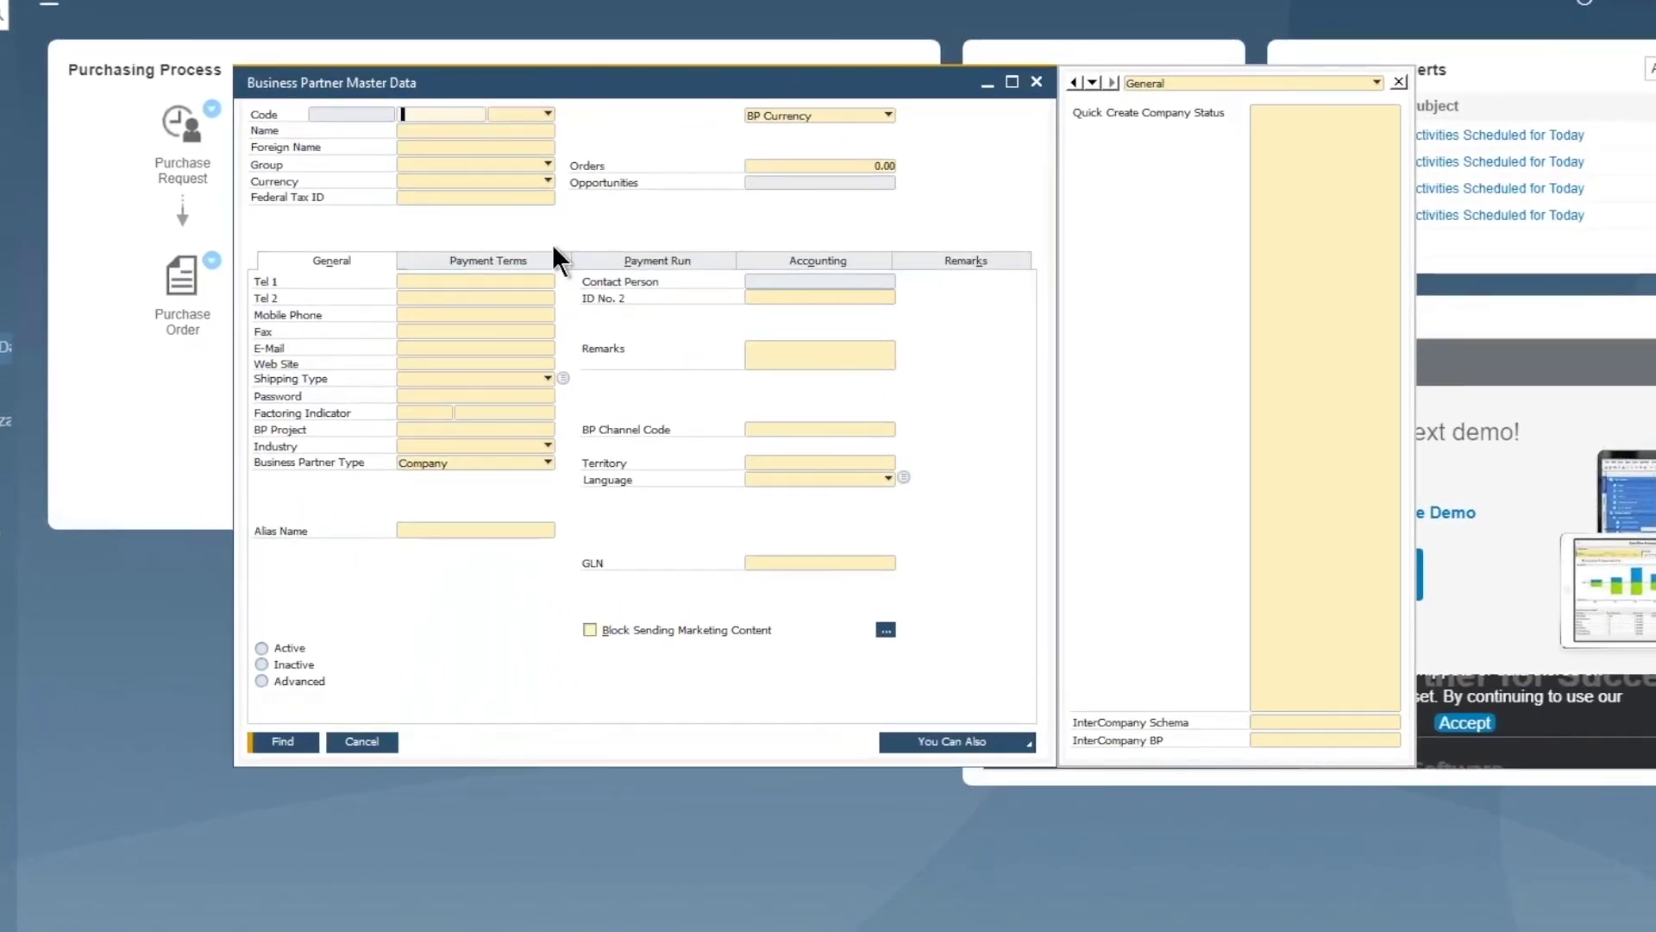
type("YB100")
key("Return")
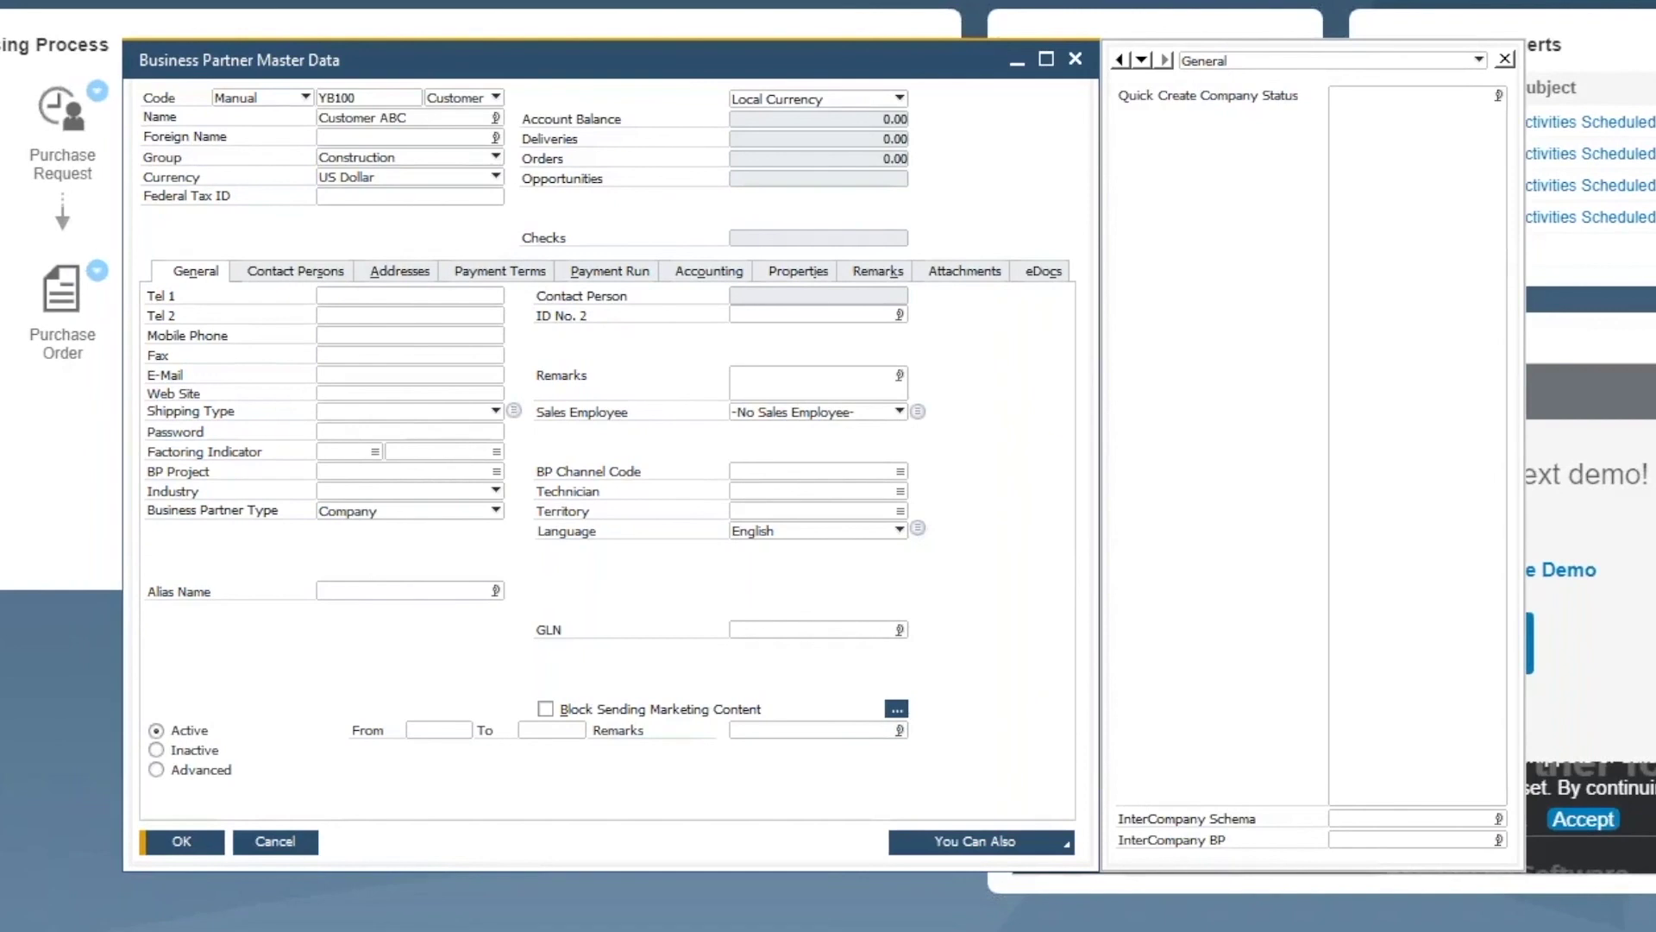
left_click(800, 269)
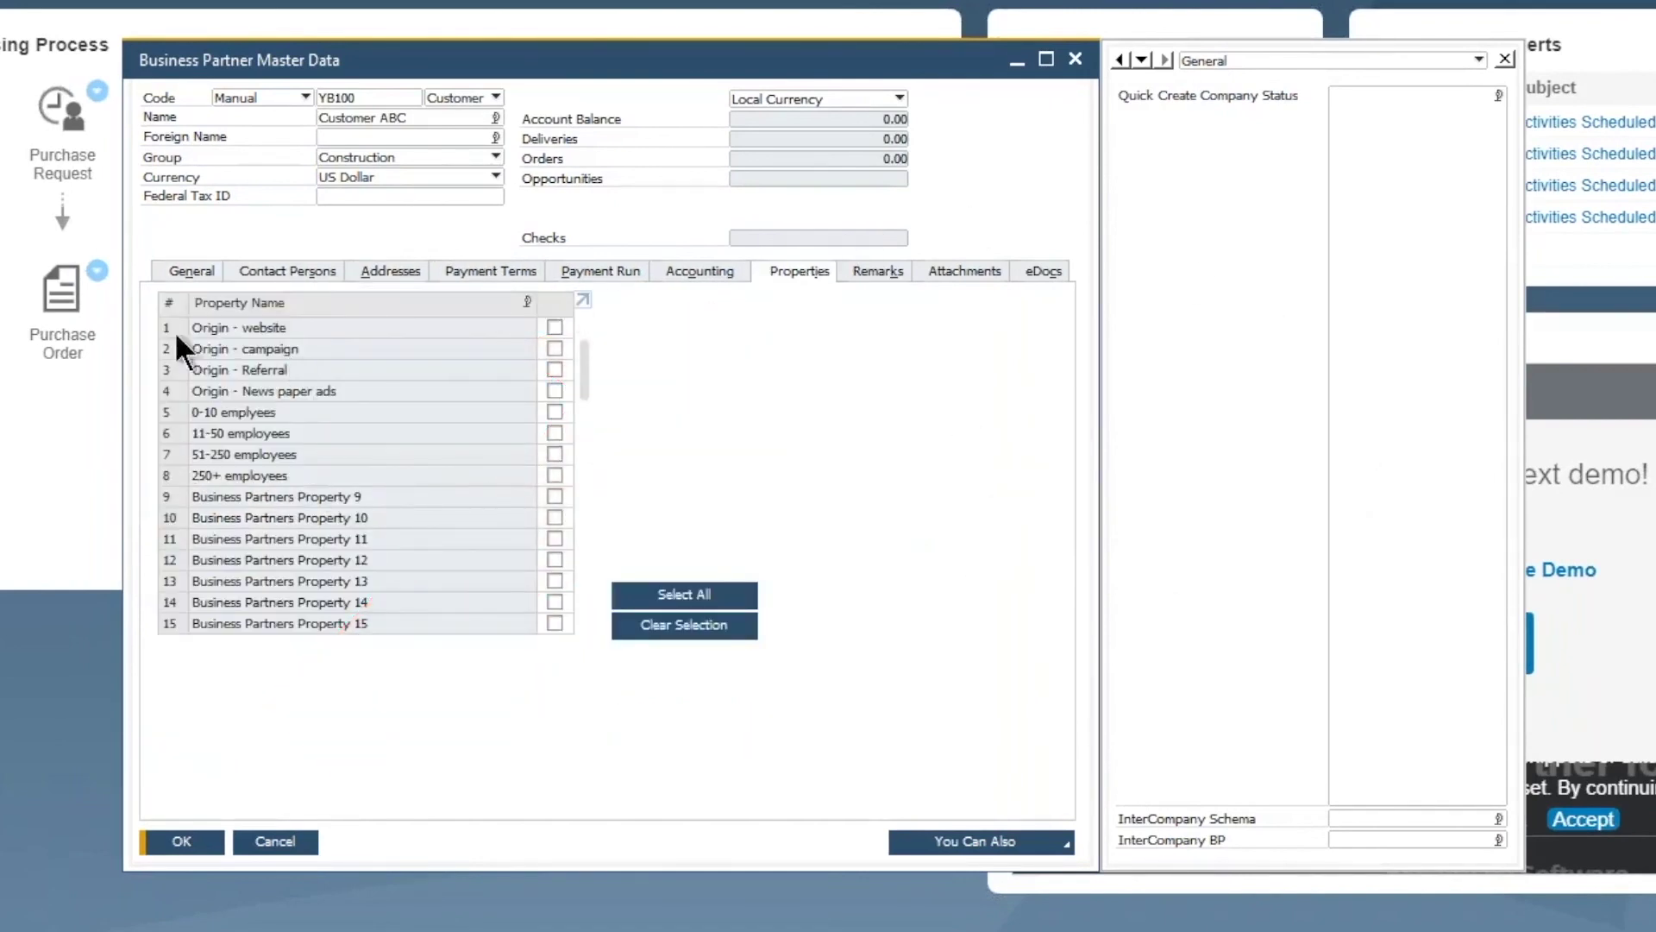